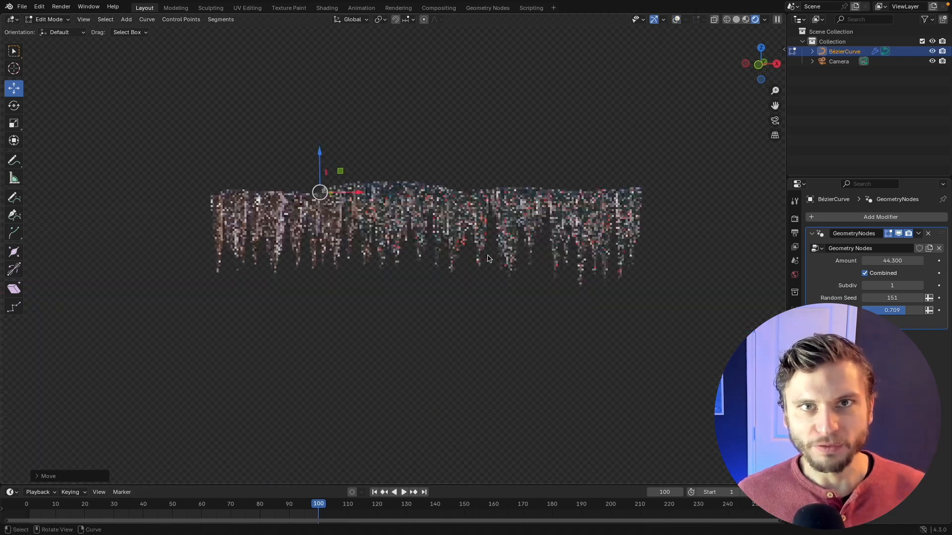
Step: Set the icicle modifier's Amount to 20, its Subdiv to 2 and the factor slider below Random Seed to 1
left_click(895, 261)
type("20")
key("Return")
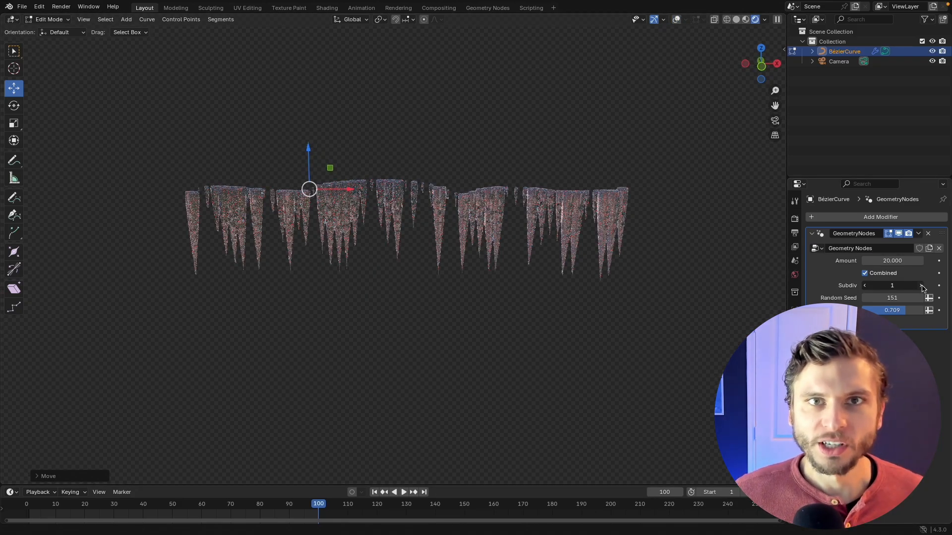
left_click(905, 311)
type("1")
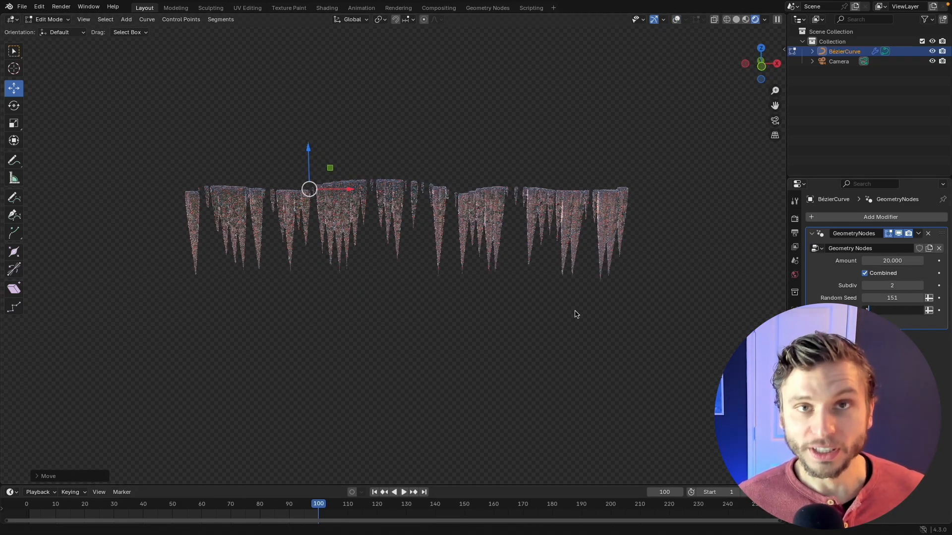
key("Return")
scroll(568, 381, "up", 2)
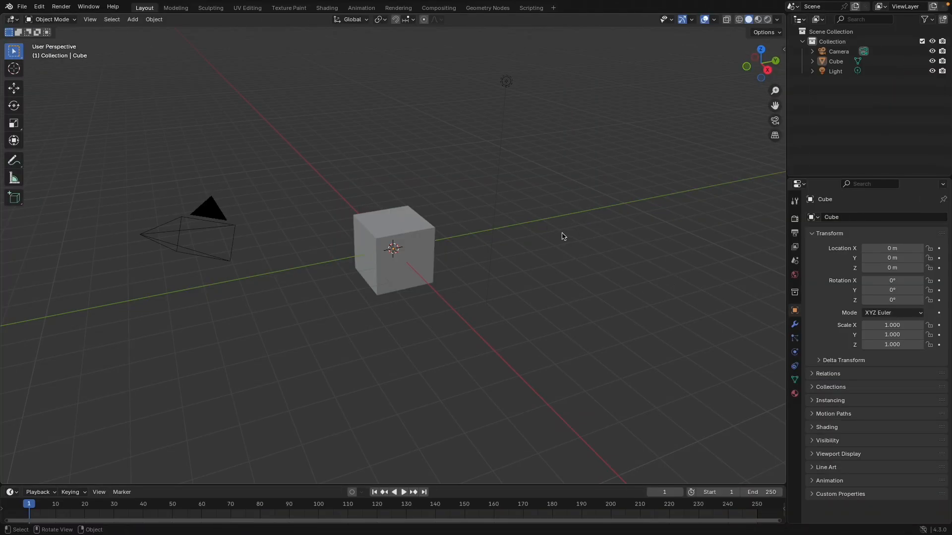
Step: Delete all default objects (camera, cube and light) from the scene
key("a")
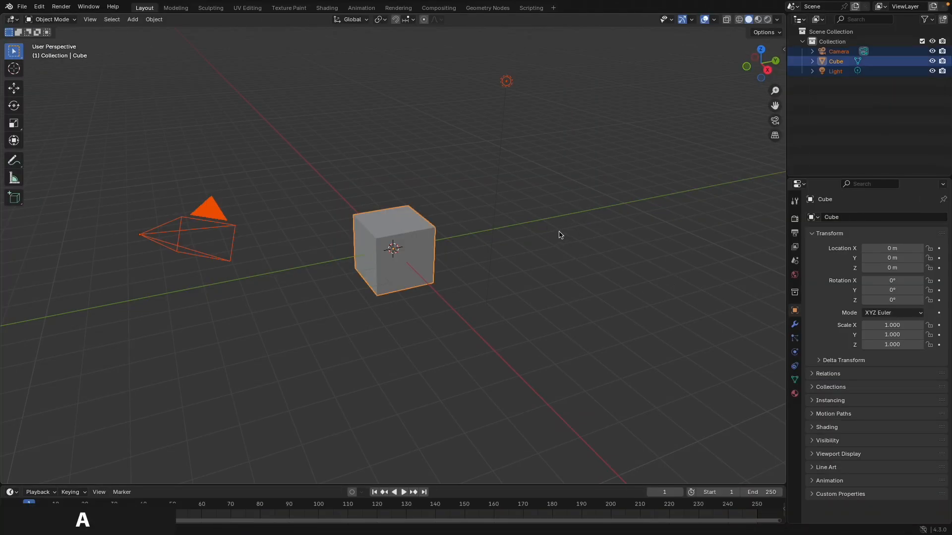
key("x")
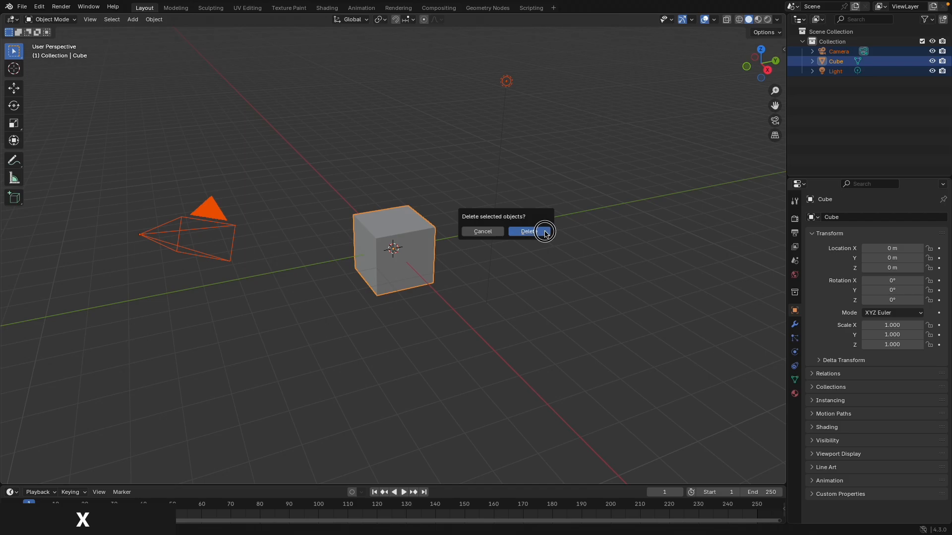
left_click(543, 229)
Step: Add a Bézier curve at the scene origin
key("shift+a")
mouse_move(436, 246)
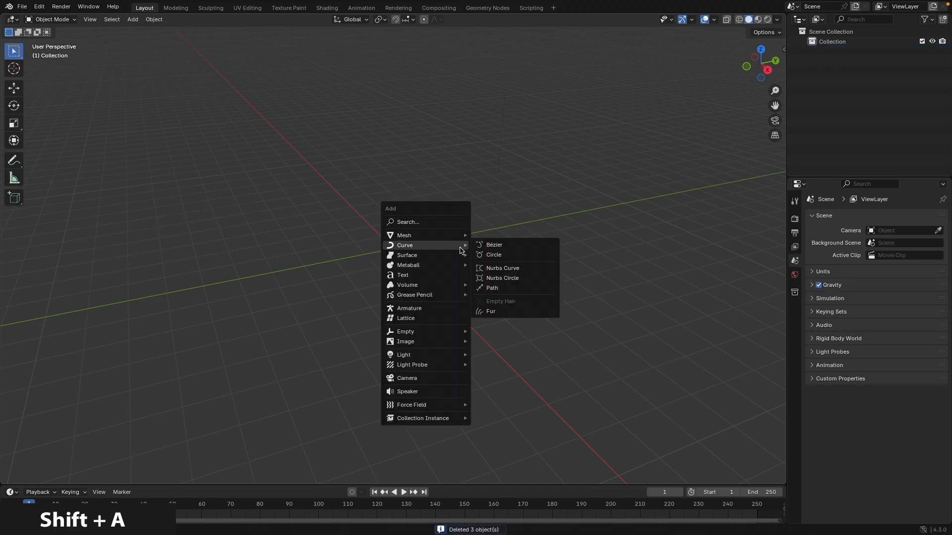
left_click(518, 246)
Step: Scale up all of the Bézier curve's control points in Edit Mode and return to Object Mode
middle_click_drag(472, 240, 496, 258)
key("Tab")
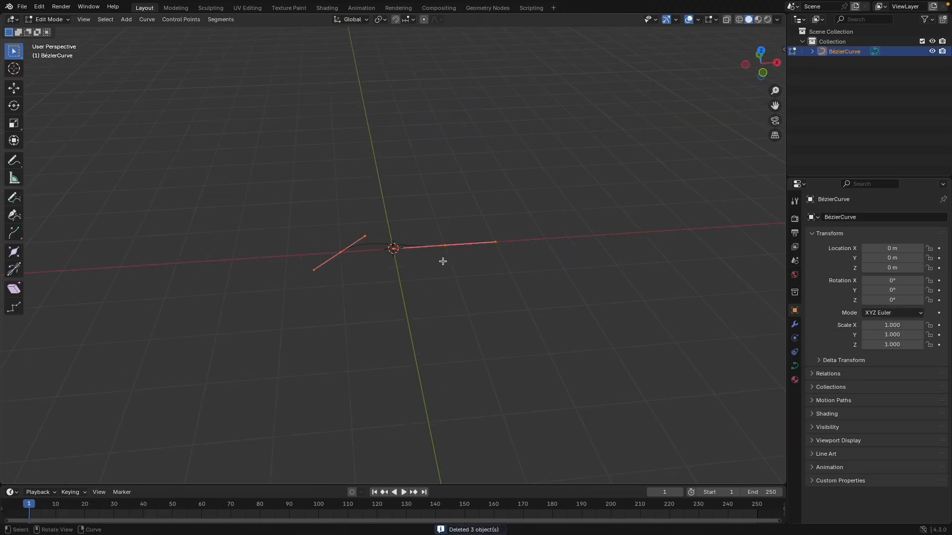
key("s")
left_click(571, 274)
key("Tab")
middle_click_drag(586, 298, 595, 274)
middle_click_drag(460, 267, 449, 256)
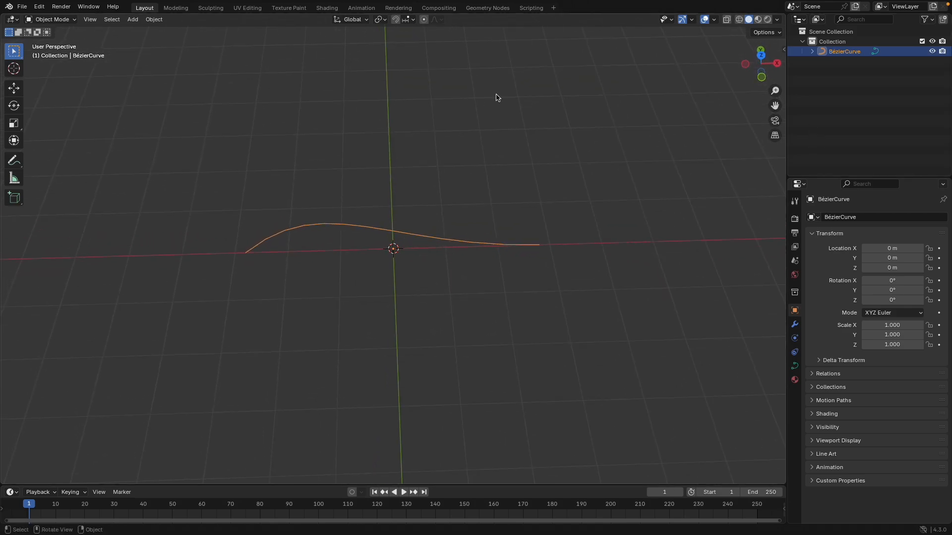
Step: Switch to the Geometry Nodes workspace and expand the 3D viewport over the spreadsheet area
left_click(494, 8)
left_click_drag(326, 18, 227, 134)
middle_click_drag(285, 246, 391, 259)
Step: Create a new geometry node tree for the Bézier curve and move the Group Input node farther from the Group Output
left_click(391, 257)
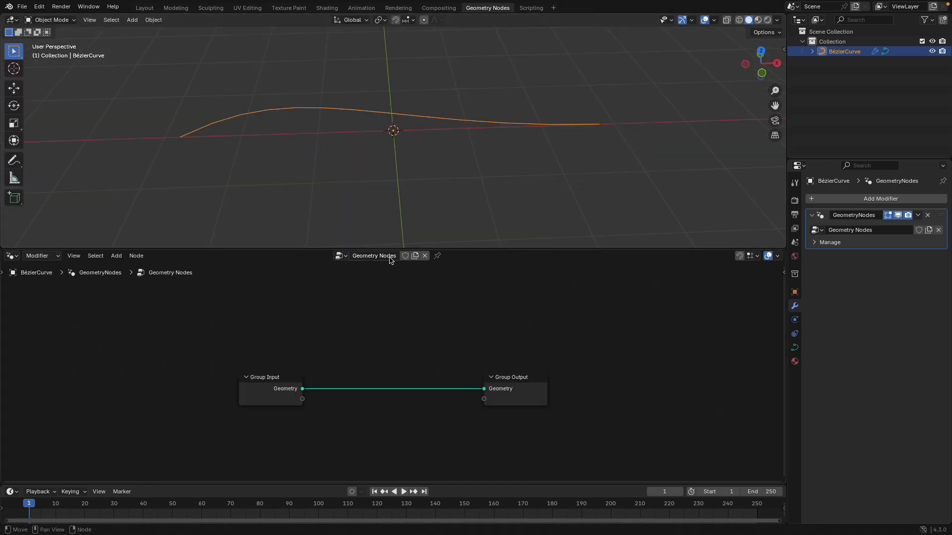
scroll(386, 325, "up", 2)
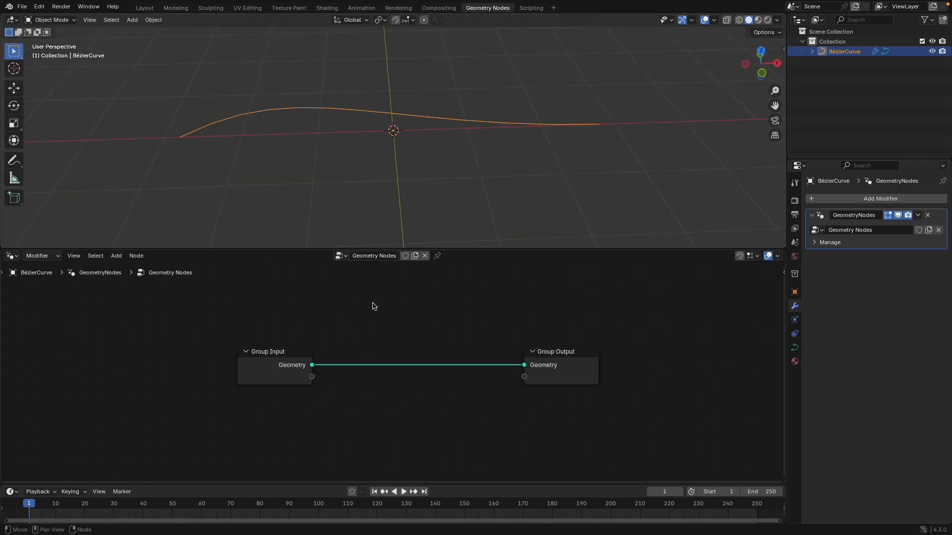
middle_click_drag(392, 343, 479, 316)
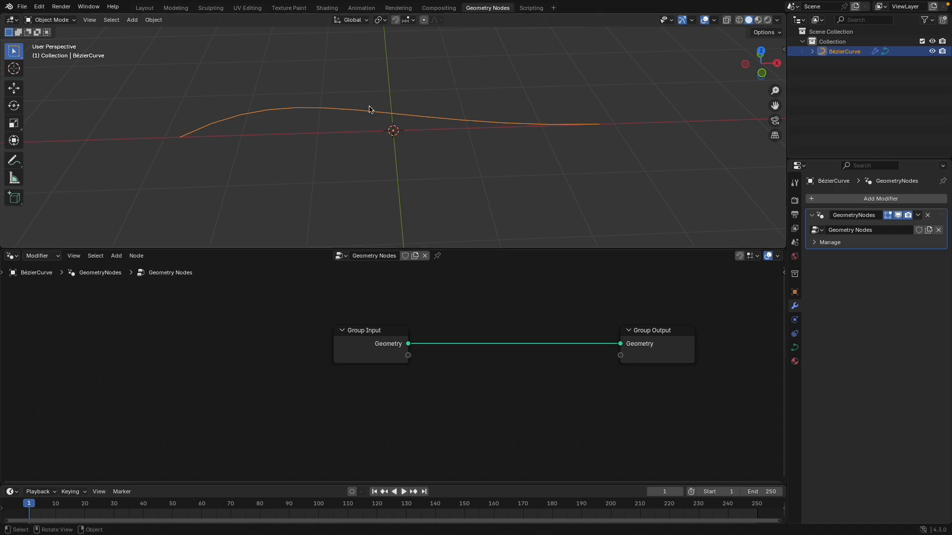
left_click_drag(373, 346, 336, 341)
Step: In Edit Mode, rotate and move the control point at the curve's positive X end to reshape the curve
middle_click_drag(446, 198, 467, 165)
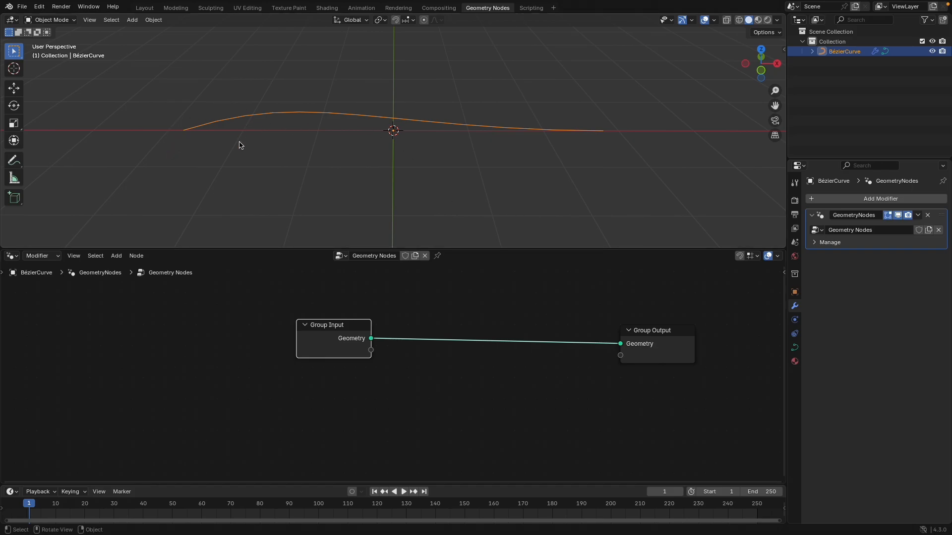
scroll(532, 186, "down", 5)
middle_click_drag(516, 183, 529, 212, "shift")
key("Tab")
left_click_drag(436, 116, 498, 165)
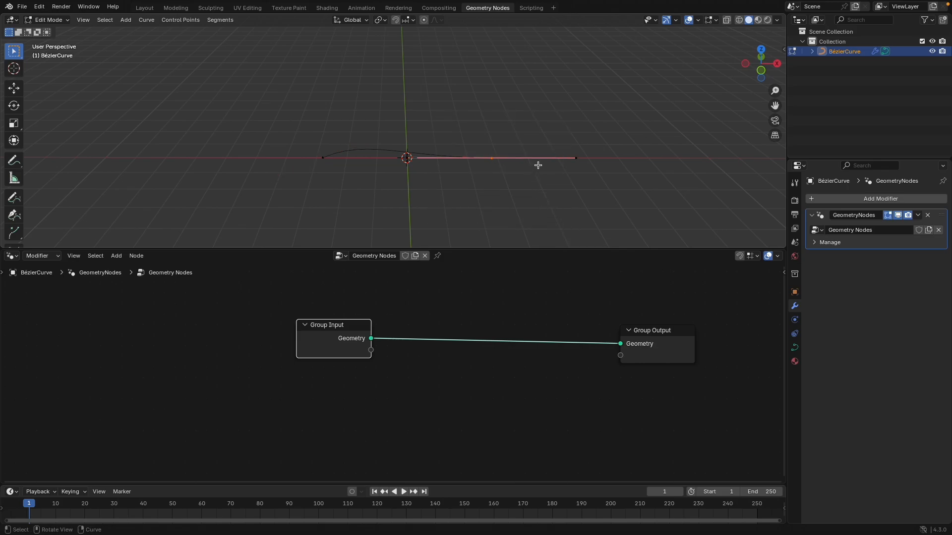
key("r")
left_click(513, 194)
key("g")
left_click(612, 162)
Step: Rotate and reposition the curve's end control points to shape a wide arch, and return to Object Mode
left_click_drag(140, 72, 366, 179)
key("r")
left_click(324, 144)
key("g")
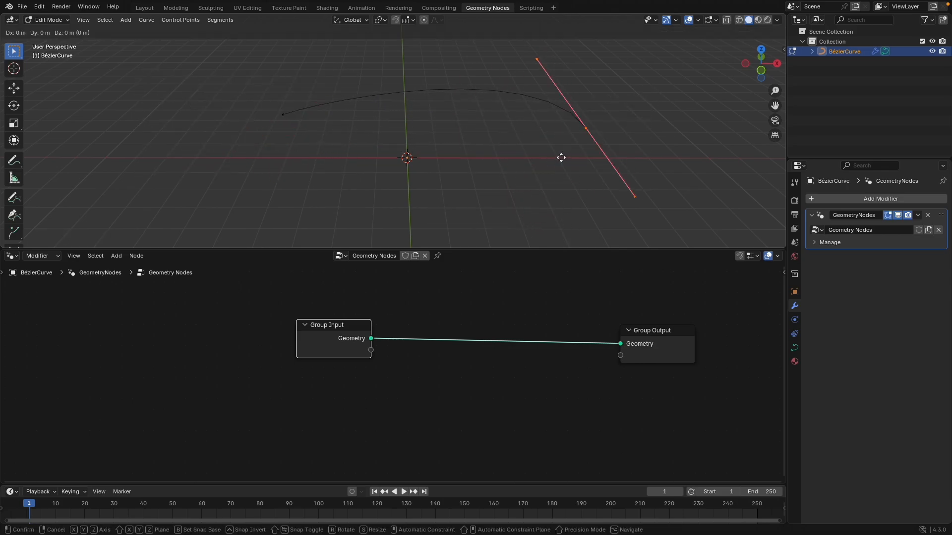
left_click(563, 167)
middle_click_drag(510, 121, 482, 150)
key("Tab")
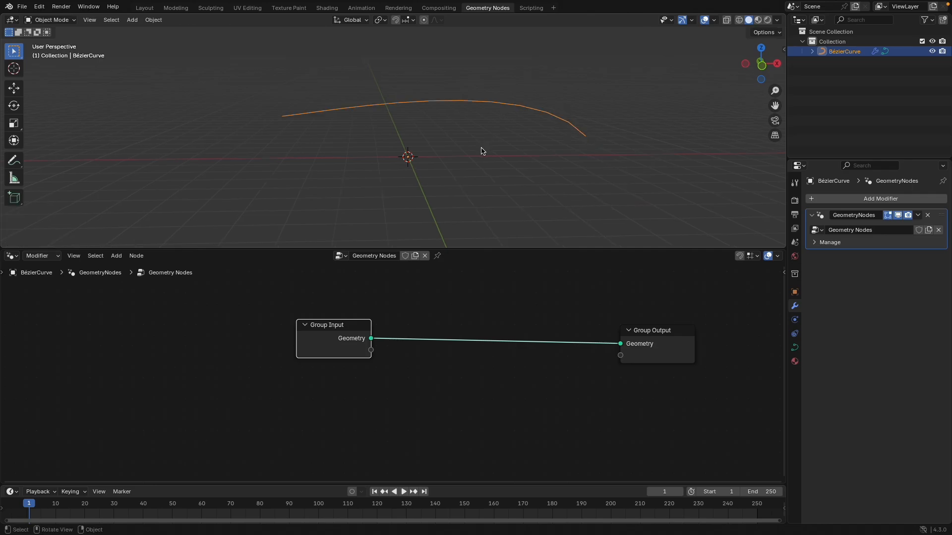
Step: Add a Curve Line node below and to the left of the Group Input node
middle_click_drag(400, 311, 444, 283)
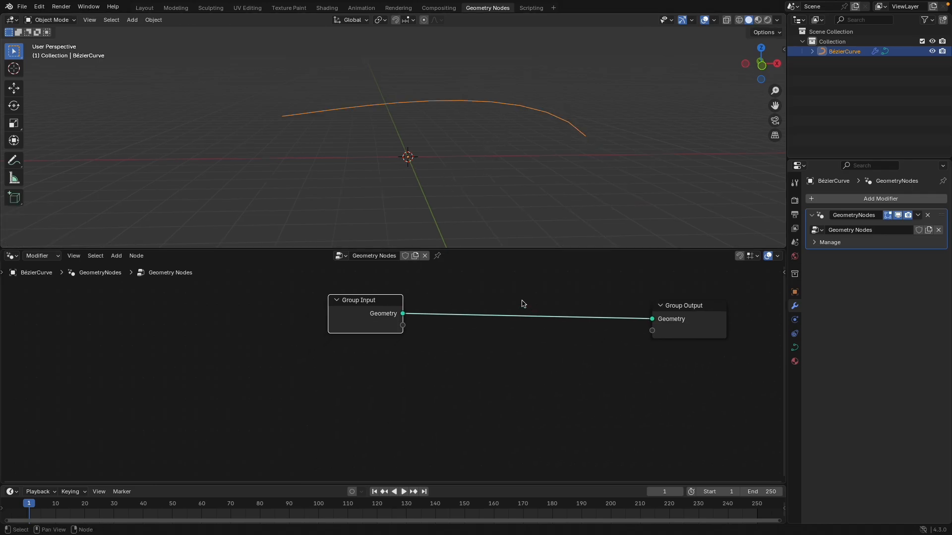
scroll(266, 393, "down", 3)
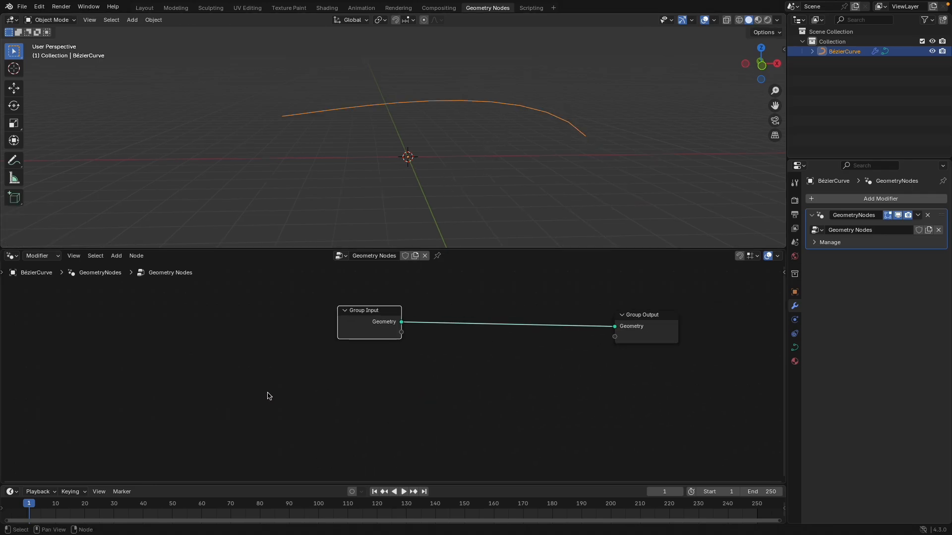
left_click(246, 377)
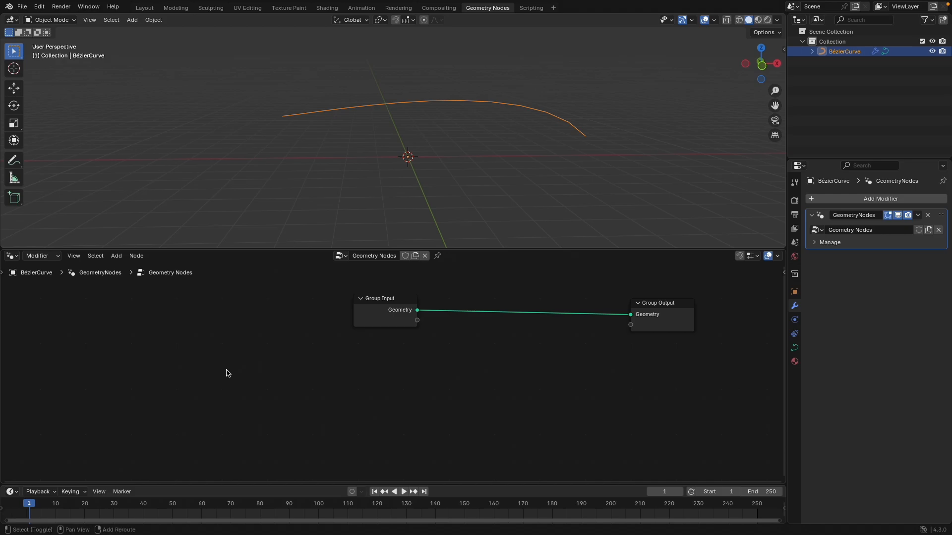
key("shift+a")
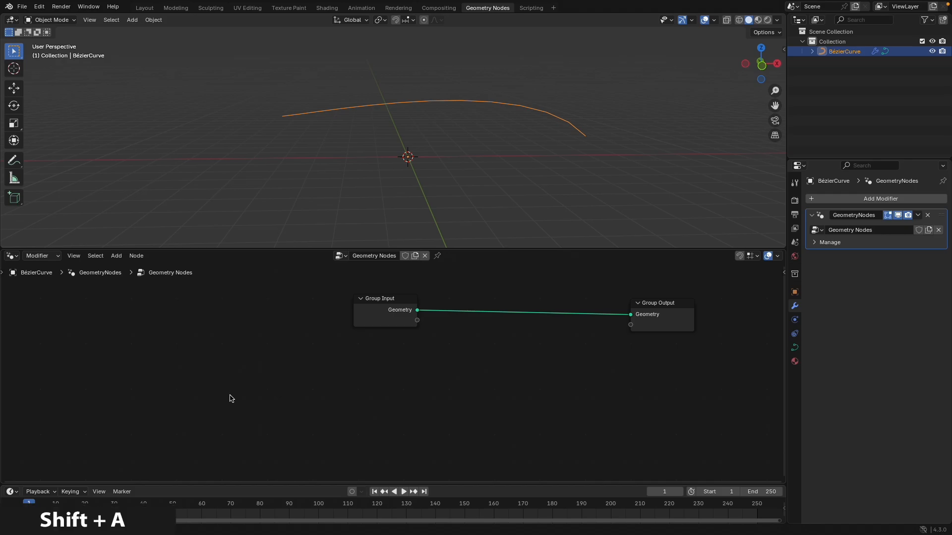
type("curve")
key("Return")
left_click(169, 350)
Step: Preview the Curve Line node's output in the viewport through a Viewer node
scroll(258, 355, "down", 1)
middle_click_drag(259, 355, 287, 338)
left_click(228, 342, "ctrl+shift")
scroll(455, 139, "up", 4)
middle_click_drag(471, 193, 386, 138, "shift")
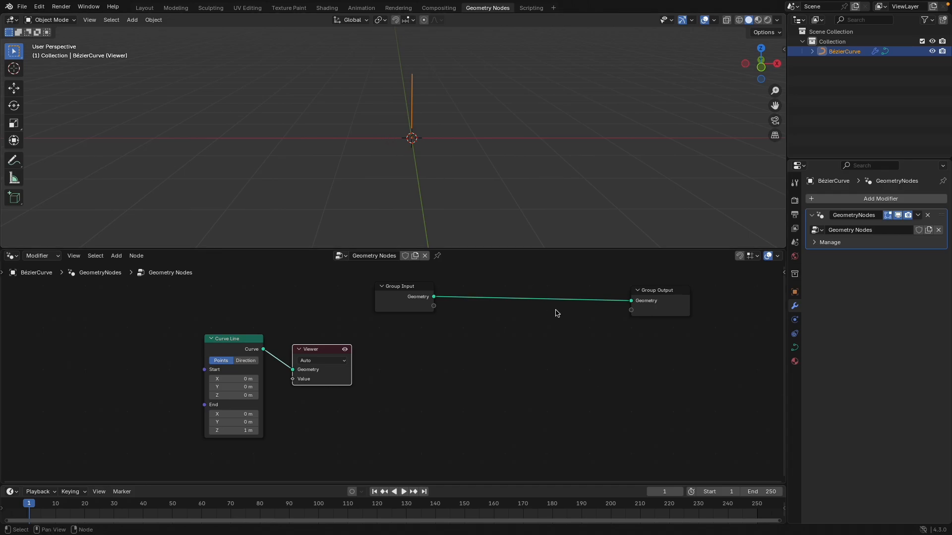
Step: Set the Curve Line node's End Z to -1 m so that the line points downward
scroll(188, 308, "up", 1)
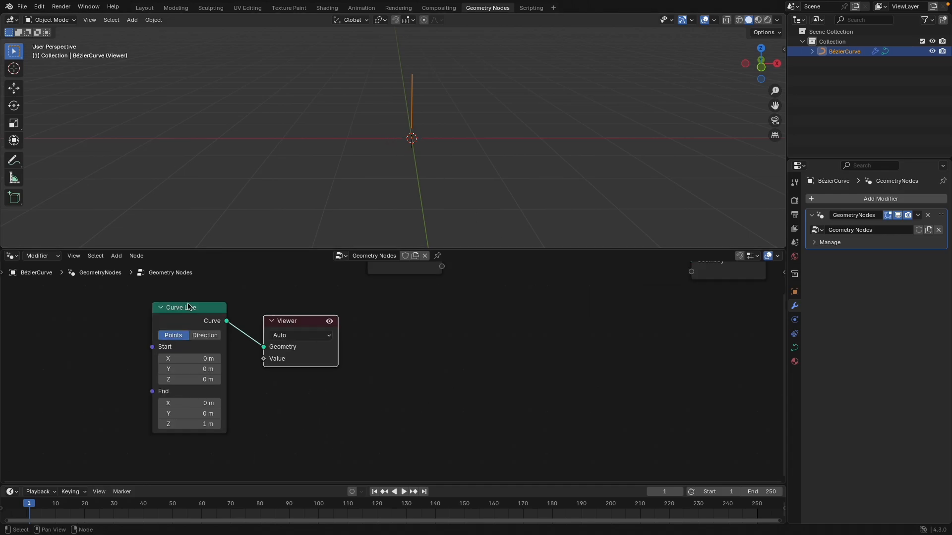
left_click(180, 425)
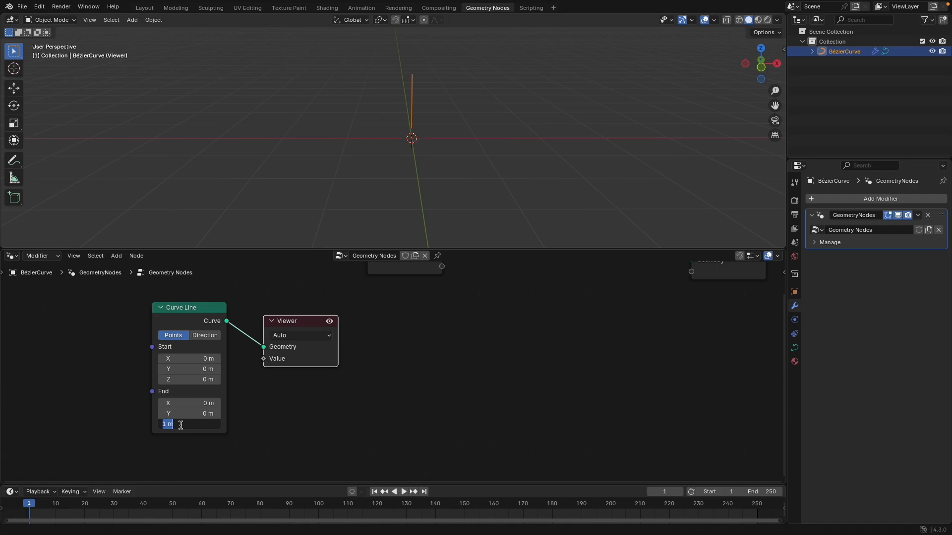
type("-1")
key("Return")
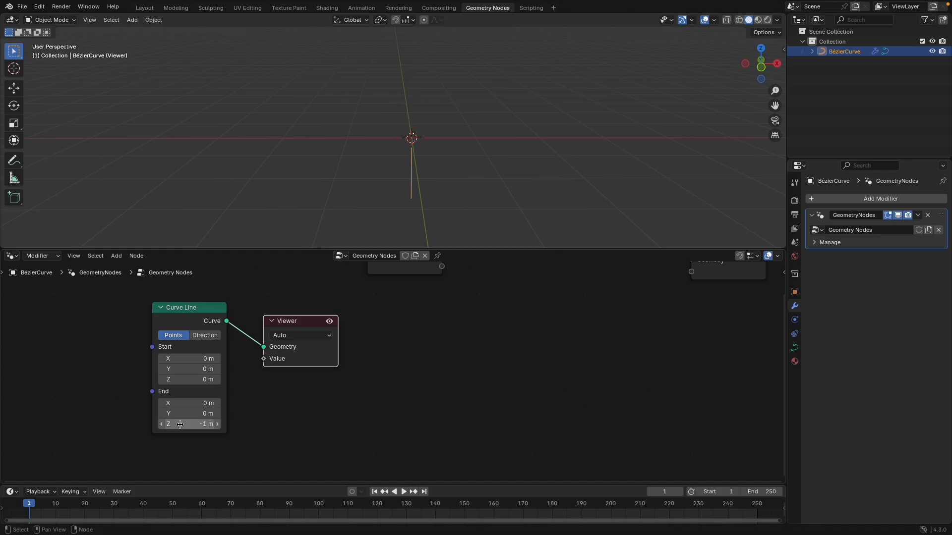
middle_click_drag(446, 179, 413, 112)
Step: Move the Curve Line node away from the Viewer and insert a Trim Curve node between them
middle_click_drag(493, 382, 594, 386)
left_click_drag(304, 317, 150, 333)
middle_click_drag(301, 313, 411, 310)
key("shift+a")
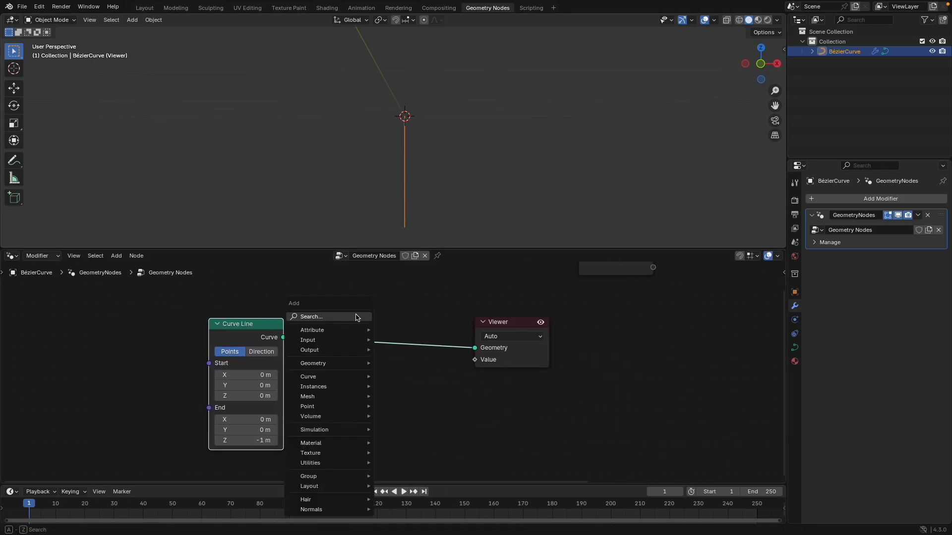
type("trim")
key("Return")
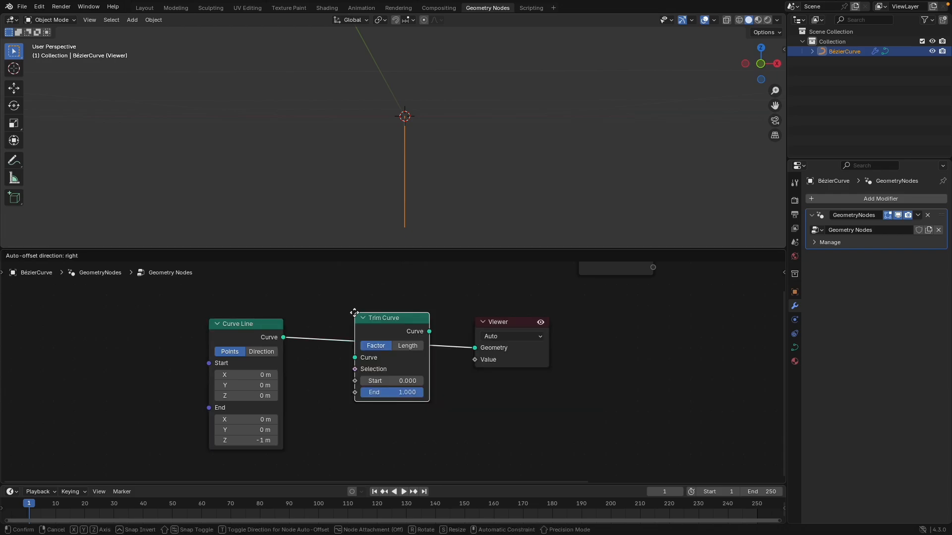
left_click(350, 313)
Step: Test the Trim Curve node by lowering its End factor and restoring it to 1
middle_click_drag(461, 144, 468, 156)
left_click_drag(402, 393, 353, 393)
middle_click_drag(400, 242, 401, 229)
left_click_drag(389, 392, 415, 392)
middle_click_drag(466, 133, 402, 226)
middle_click_drag(273, 407, 274, 397)
left_click_drag(237, 386, 251, 386)
key("ctrl+z")
Step: Set the Curve Line node's End Z to -10 m
left_click_drag(238, 431, 223, 431)
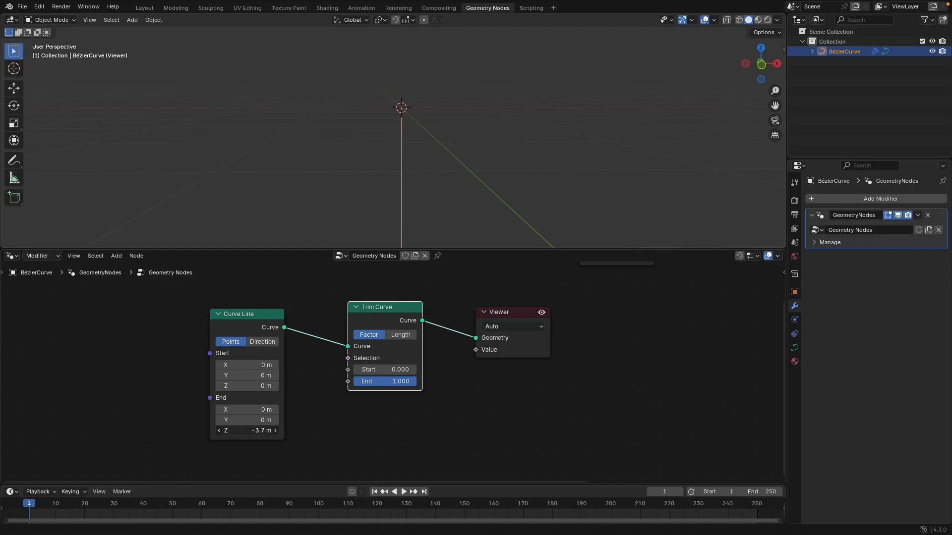
middle_click_drag(439, 149, 417, 161)
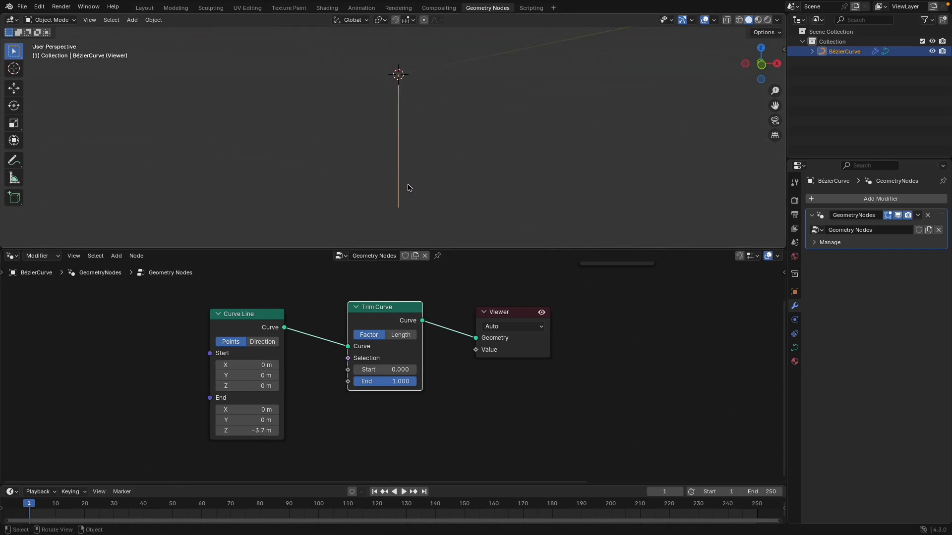
left_click(240, 431)
key("Return")
Step: Lower the Trim Curve's End factor to about 0.417 and move the Curve Line and Trim Curve nodes farther from the Viewer
middle_click_drag(434, 171, 442, 145)
left_click_drag(401, 381, 380, 381)
scroll(410, 128, "up", 2)
middle_click_drag(414, 114, 421, 198, "shift")
middle_click_drag(422, 198, 410, 198)
left_click_drag(208, 295, 427, 373)
left_click_drag(420, 322, 309, 331)
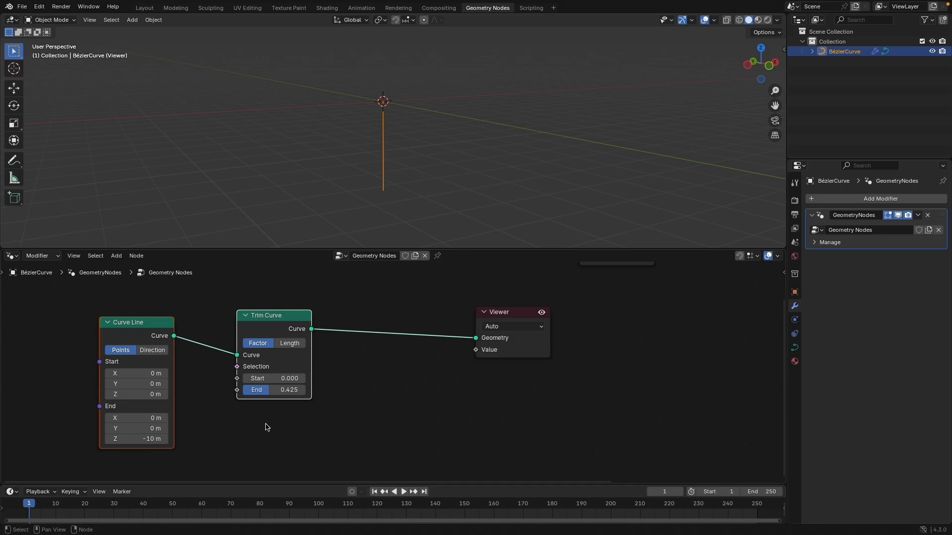
left_click_drag(288, 392, 292, 393)
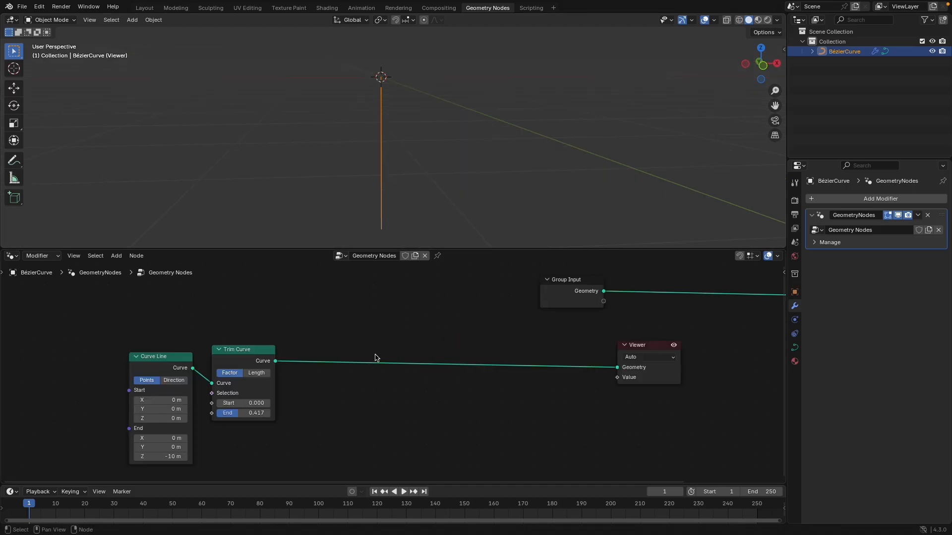
Step: Insert a Set Curve Radius node between the Trim Curve and Viewer nodes
key("shift+a")
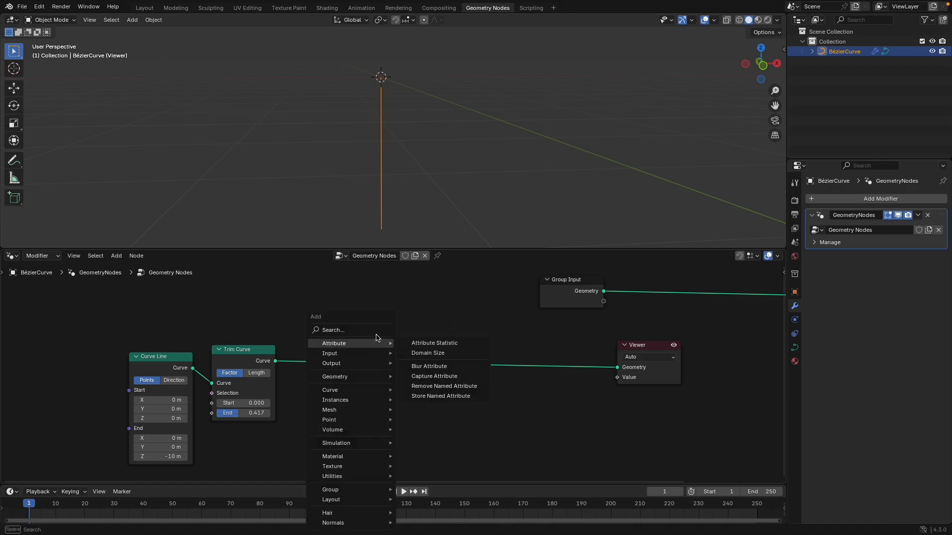
type("set cirve")
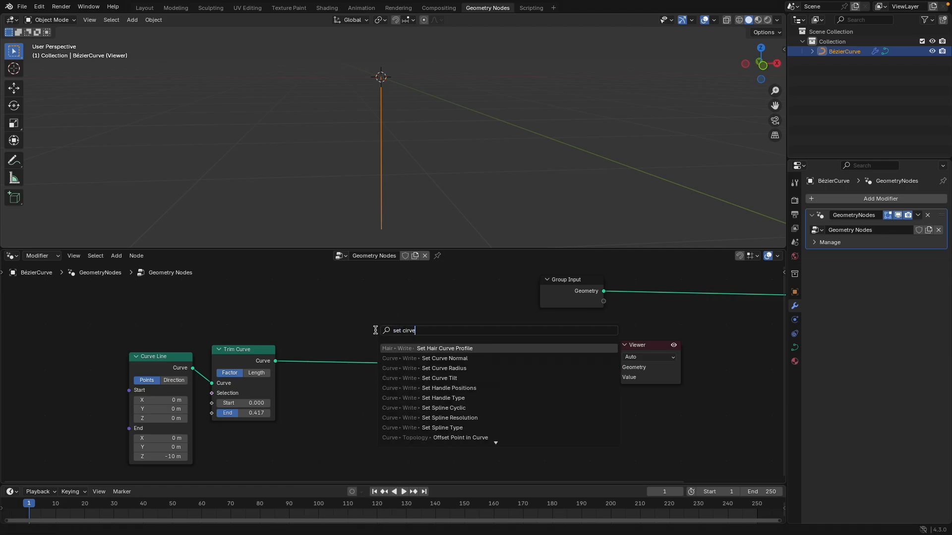
left_click(443, 368)
left_click(437, 359)
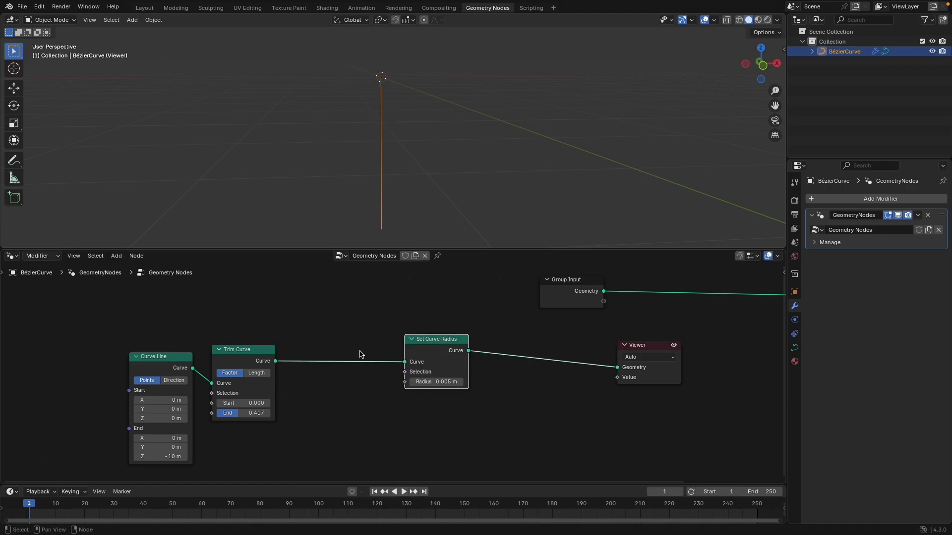
Step: Insert a Curve to Mesh node between the Set Curve Radius and Viewer nodes
key("shift+a")
type("curve to")
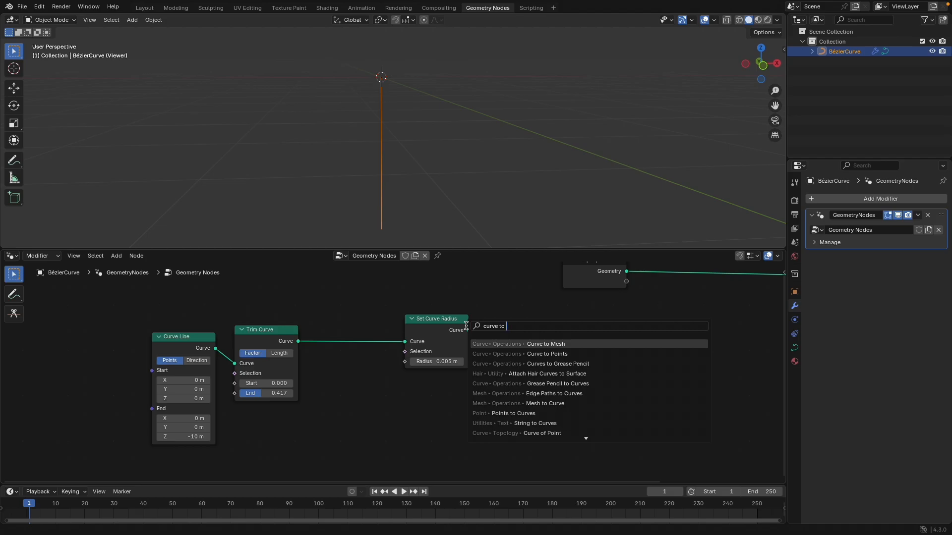
key("Return")
left_click(525, 325)
scroll(472, 393, "up", 1)
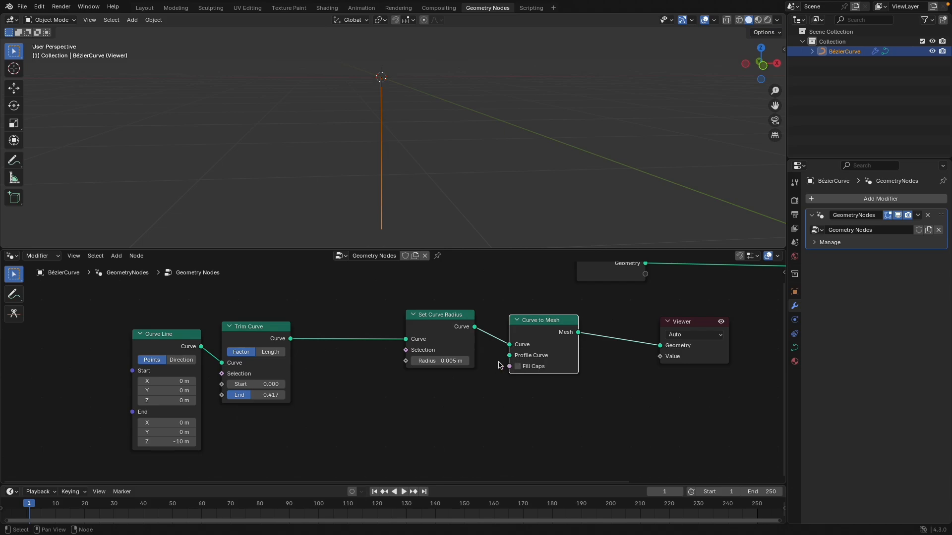
scroll(456, 411, "down", 1)
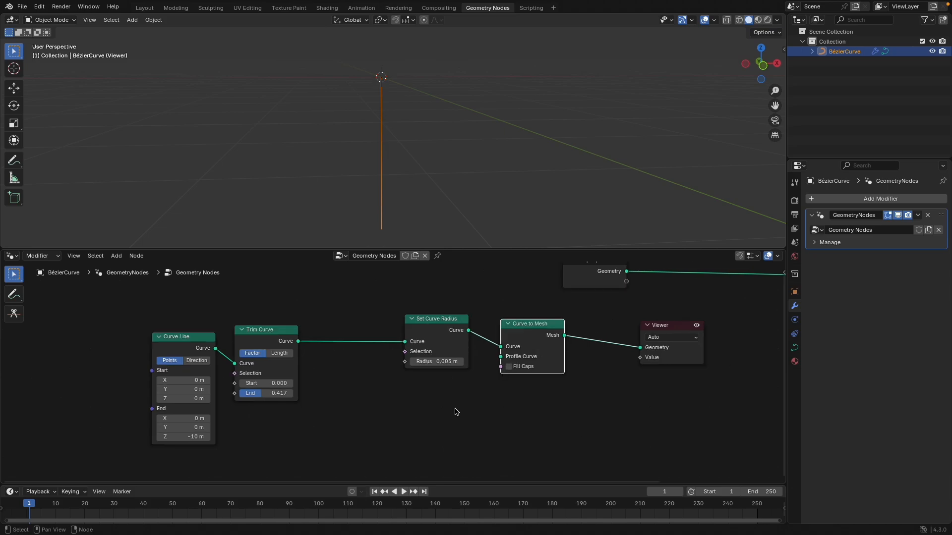
Step: Add a Curve Circle node below Set Curve Radius and connect it to the Curve to Mesh node's Profile Curve
key("shift+a")
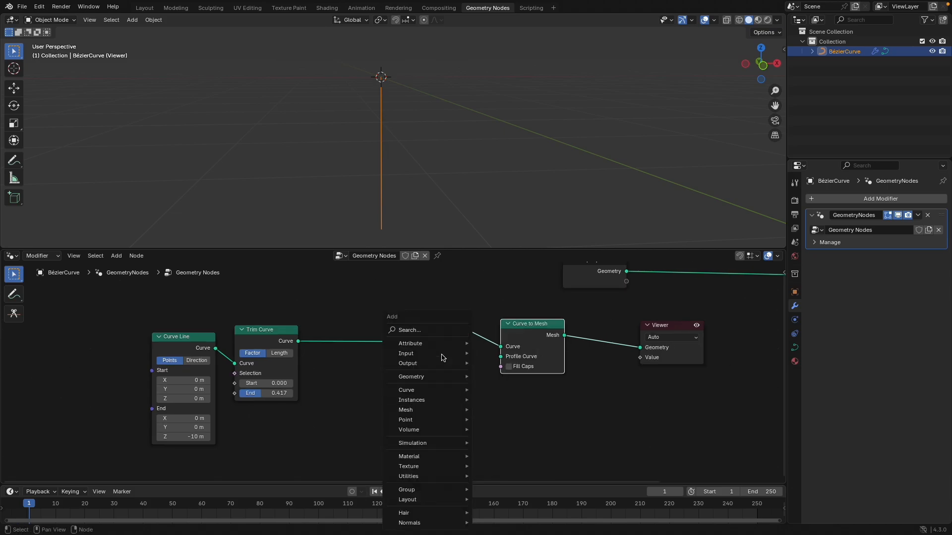
left_click(436, 328)
type("curve ci")
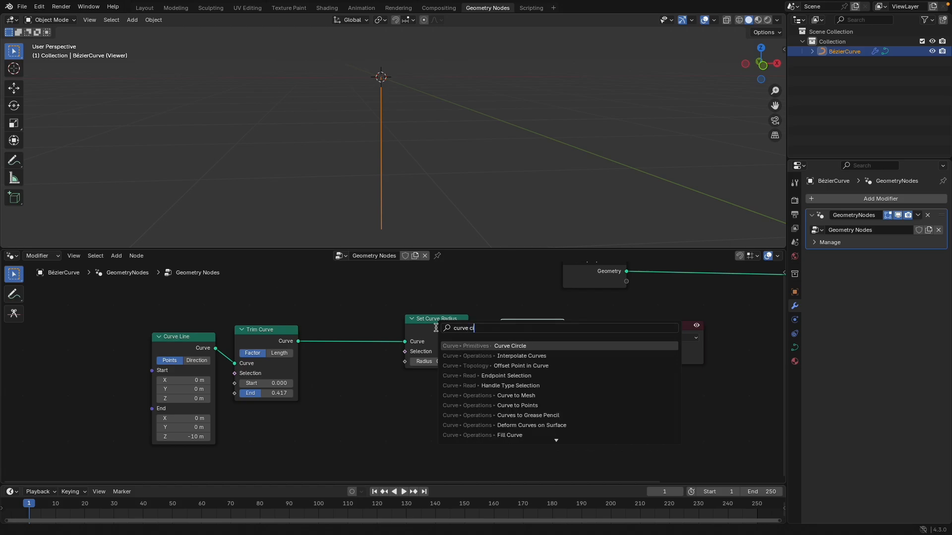
key("Return")
left_click(405, 382)
left_click_drag(470, 396, 501, 357)
Step: Set the Curve Circle node's Radius to 3 m
scroll(471, 157, "up", 5)
left_click_drag(425, 431, 372, 430)
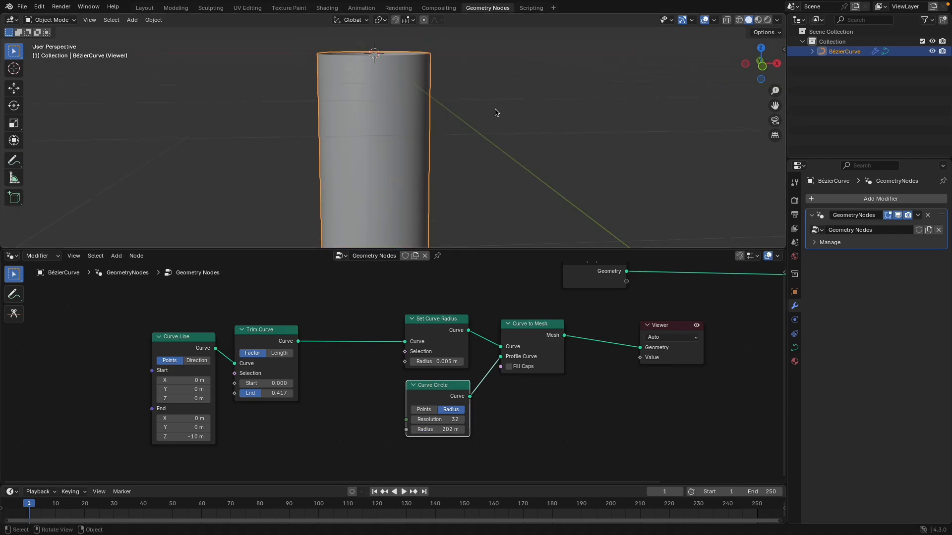
scroll(496, 110, "down", 4)
middle_click_drag(441, 148, 485, 160, "shift")
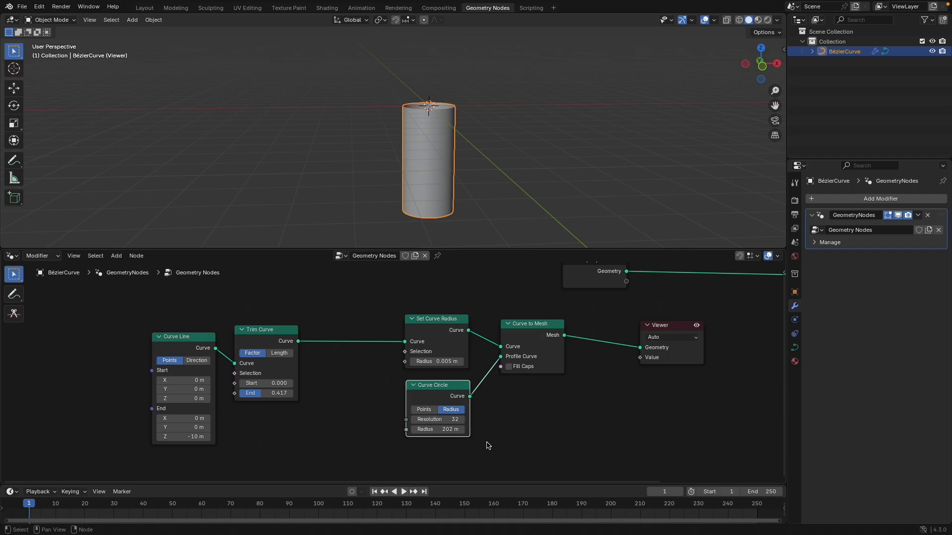
scroll(488, 445, "up", 2)
left_click(446, 440)
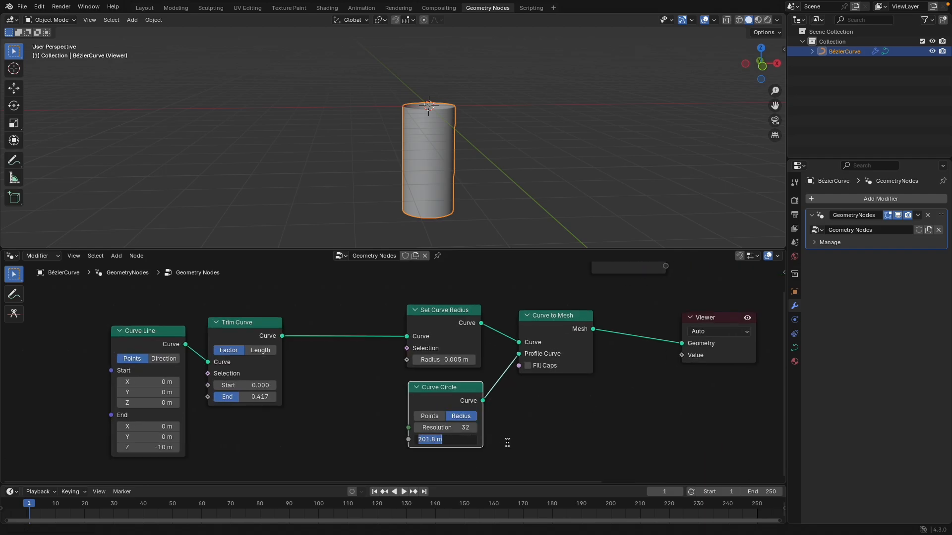
type("3")
key("Return")
scroll(570, 442, "up", 1)
scroll(560, 436, "up", 1)
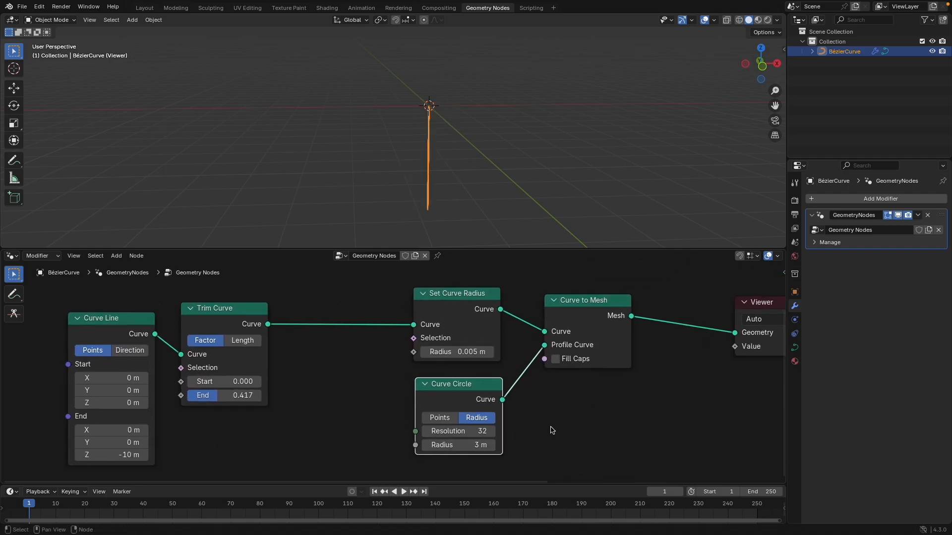
Step: Add a Spline Parameter node above the Curve Line node
scroll(560, 419, "down", 2)
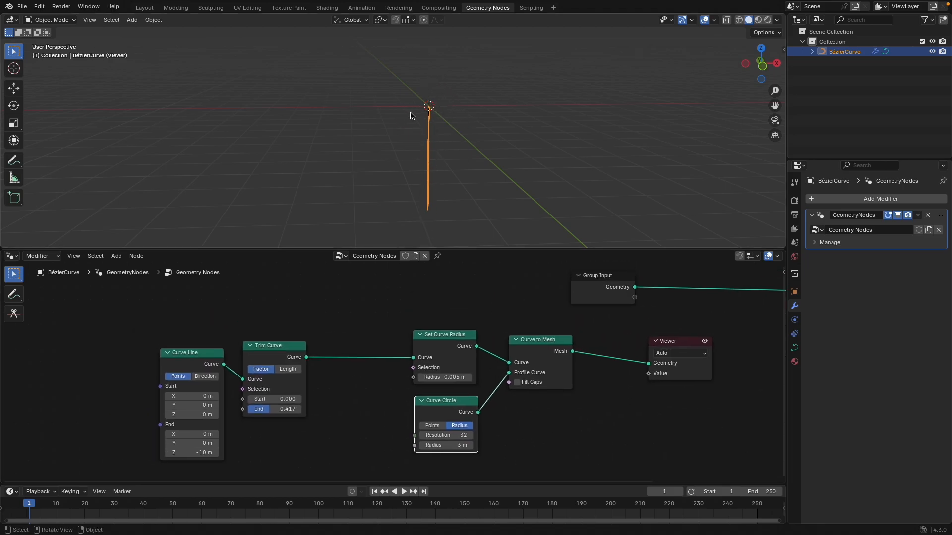
scroll(383, 367, "up", 1)
scroll(383, 367, "down", 1)
scroll(381, 363, "up", 1)
scroll(378, 363, "down", 1)
scroll(376, 353, "down", 1)
middle_click_drag(373, 352, 360, 381)
middle_click_drag(326, 344, 351, 333)
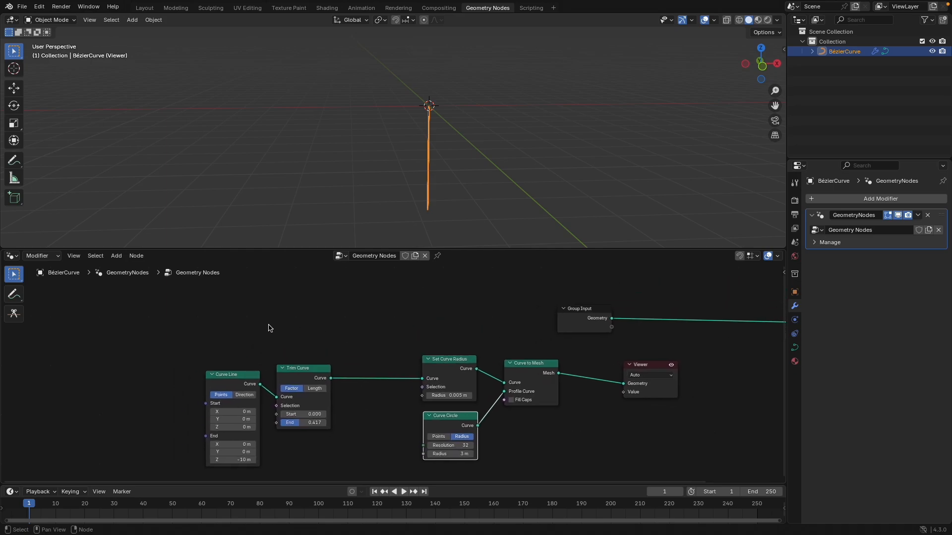
key("shift+a")
type("spline pa")
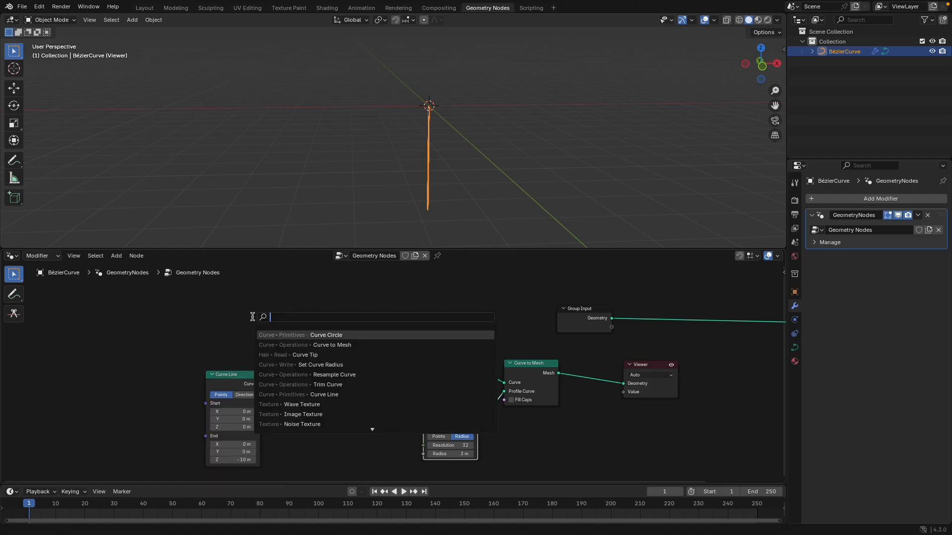
key("Return")
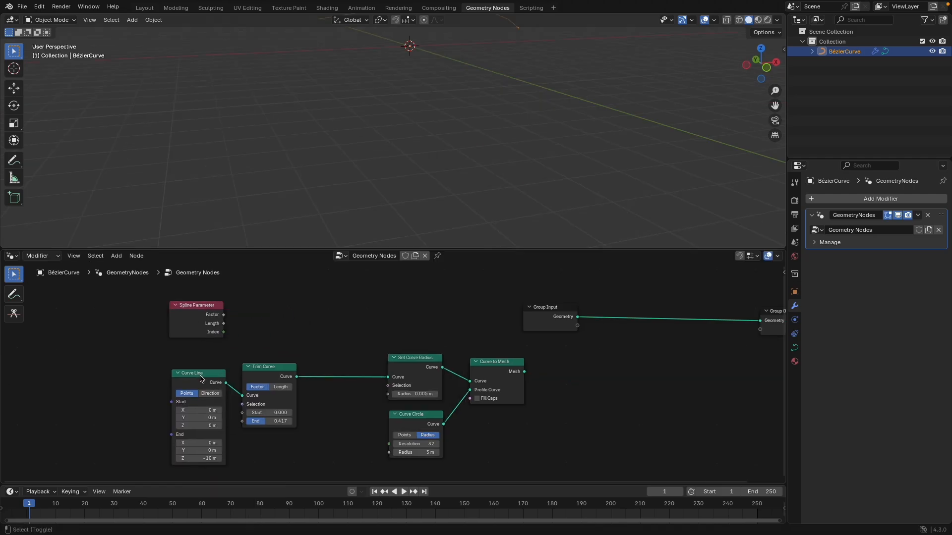
Step: Preview the Curve Line in a Viewer together with the Spline Parameter's Factor values
left_click(200, 379, "ctrl+shift")
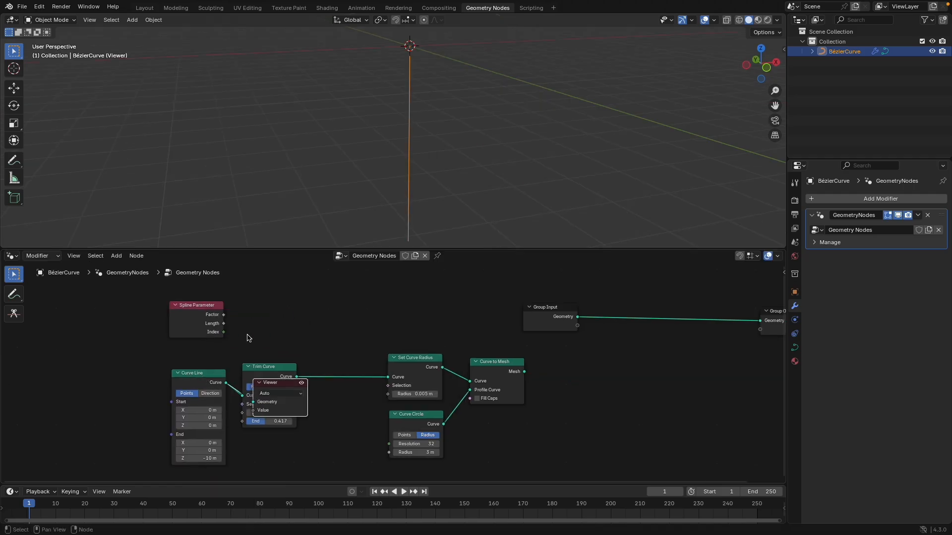
left_click(190, 317, "ctrl+shift")
middle_click_drag(467, 168, 418, 168)
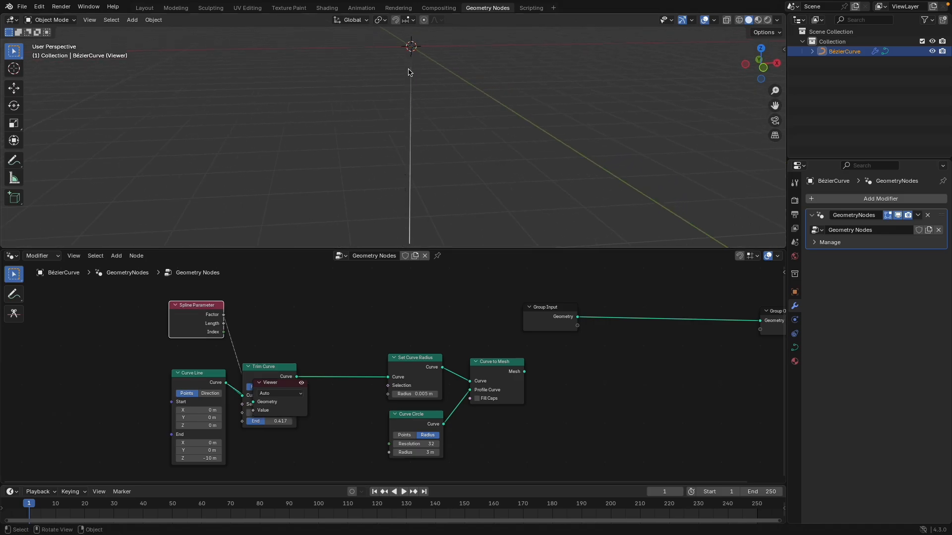
middle_click_drag(425, 203, 416, 176)
left_click_drag(220, 313, 217, 315)
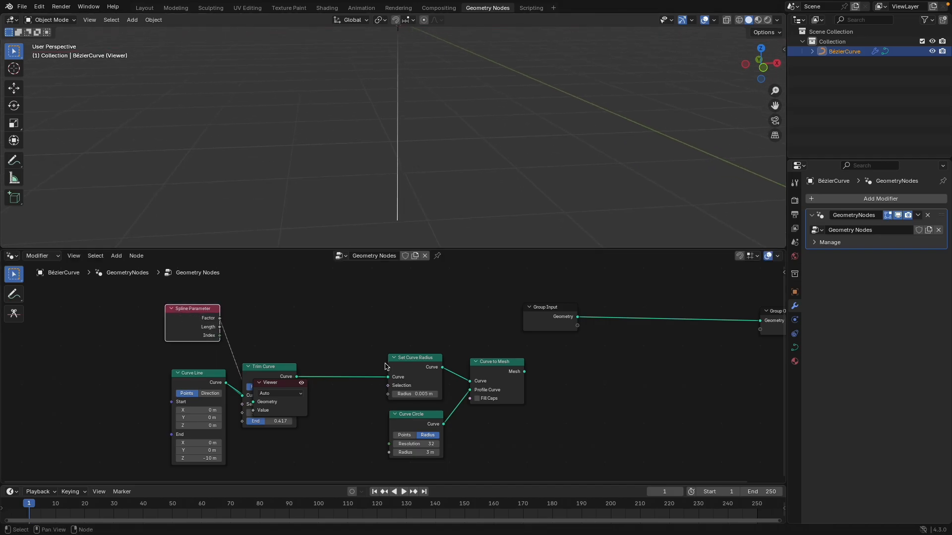
Step: Connect the Spline Parameter's Factor to the Set Curve Radius node's Radius and preview the Curve to Mesh output
middle_click_drag(394, 385, 441, 391)
left_click_drag(335, 387, 411, 324)
key("x")
left_click_drag(291, 323, 459, 399)
middle_click_drag(441, 79, 438, 184)
left_click(565, 373, "ctrl+shift")
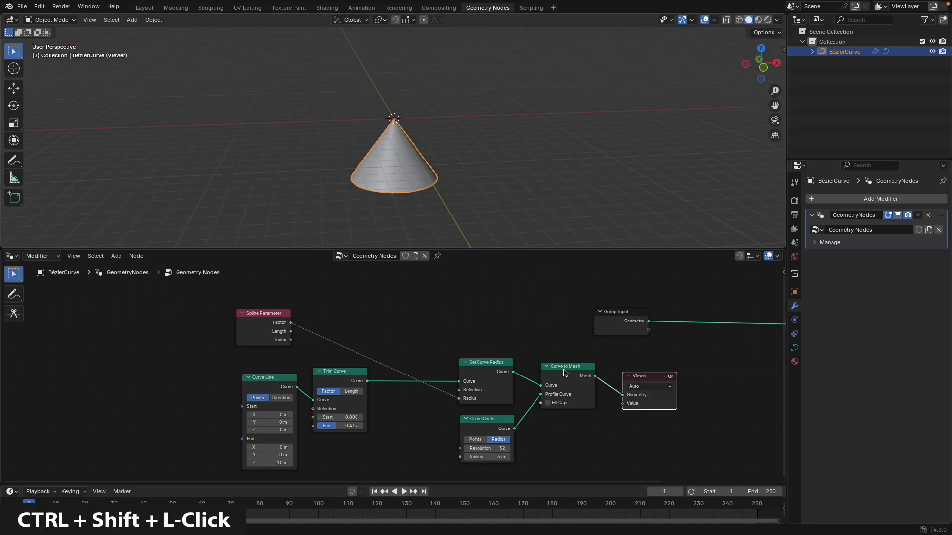
Step: Insert a Color Ramp node between the Spline Parameter and Set Curve Radius nodes
scroll(444, 198, "up", 4)
middle_click_drag(441, 198, 448, 141, "shift")
middle_click_drag(430, 142, 383, 130)
middle_click_drag(456, 222, 384, 193)
scroll(405, 369, "up", 1)
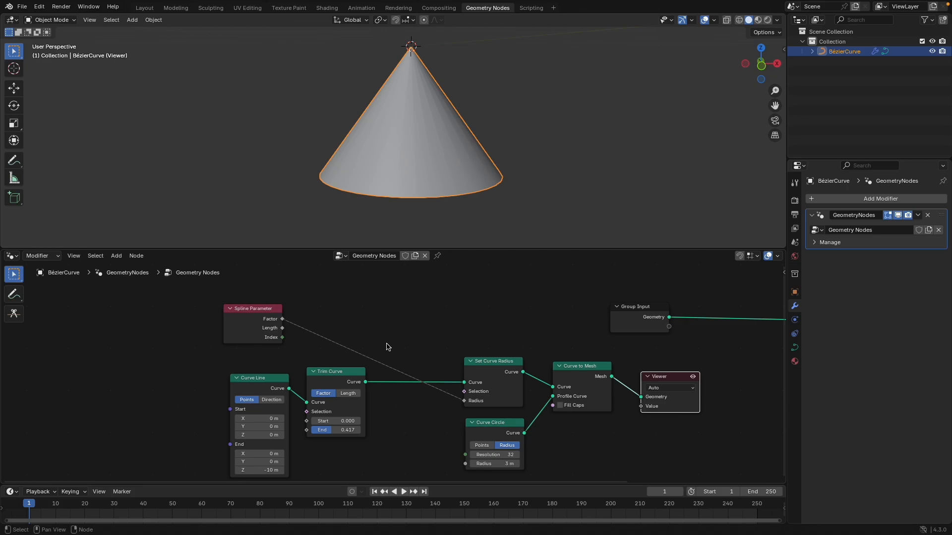
middle_click_drag(395, 358, 376, 345)
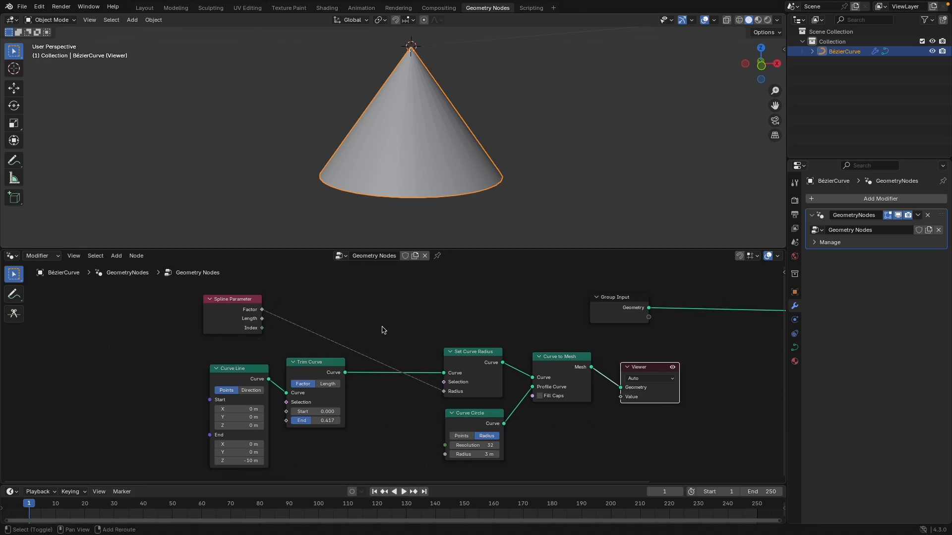
key("shift+a")
type("col")
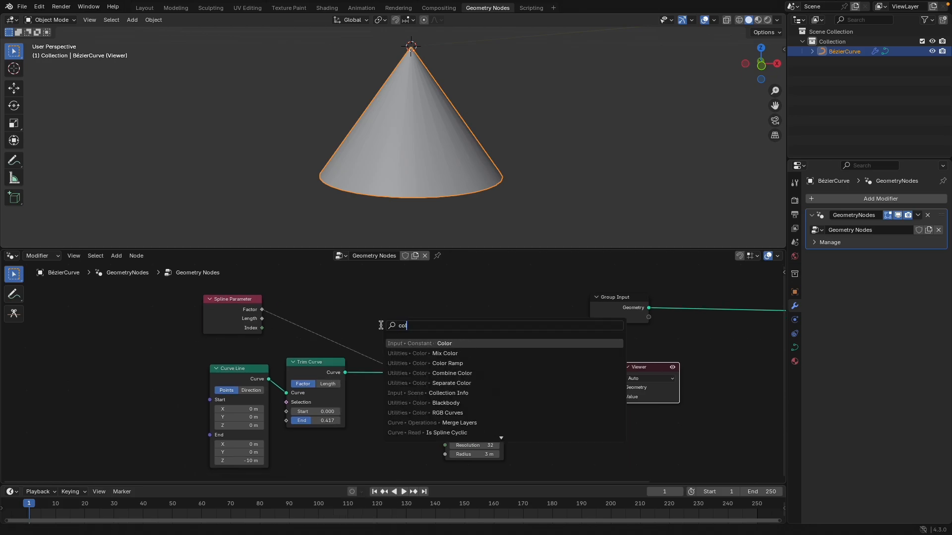
key("Down")
key("Down")
key("Return")
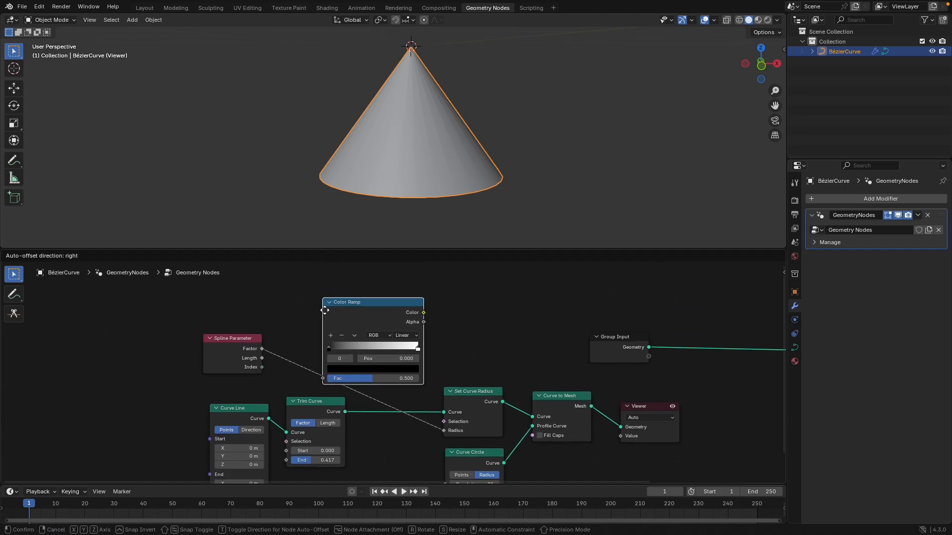
left_click(317, 304)
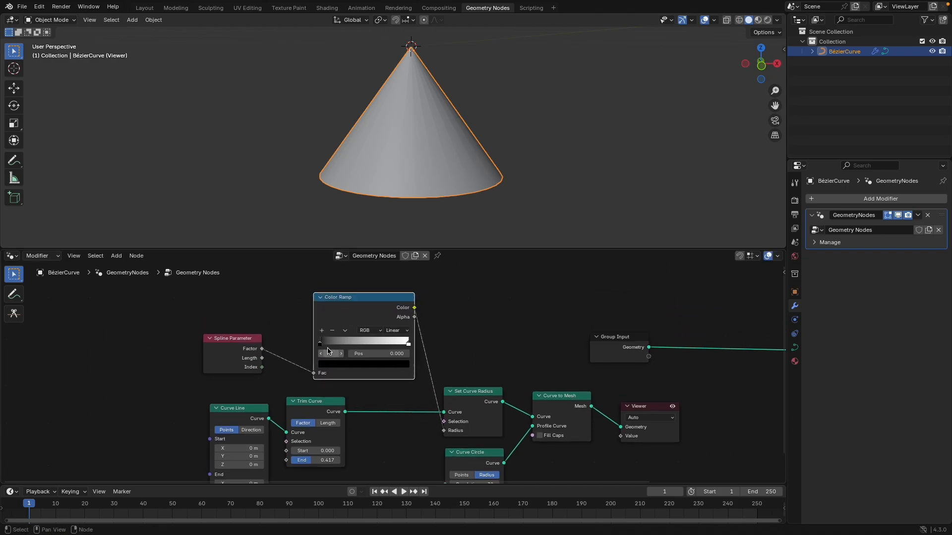
Step: Reverse the Color Ramp to run from white to black with B-Spline interpolation and lower the Curve Circle's Radius to 0.48 m
left_click_drag(325, 343, 427, 344)
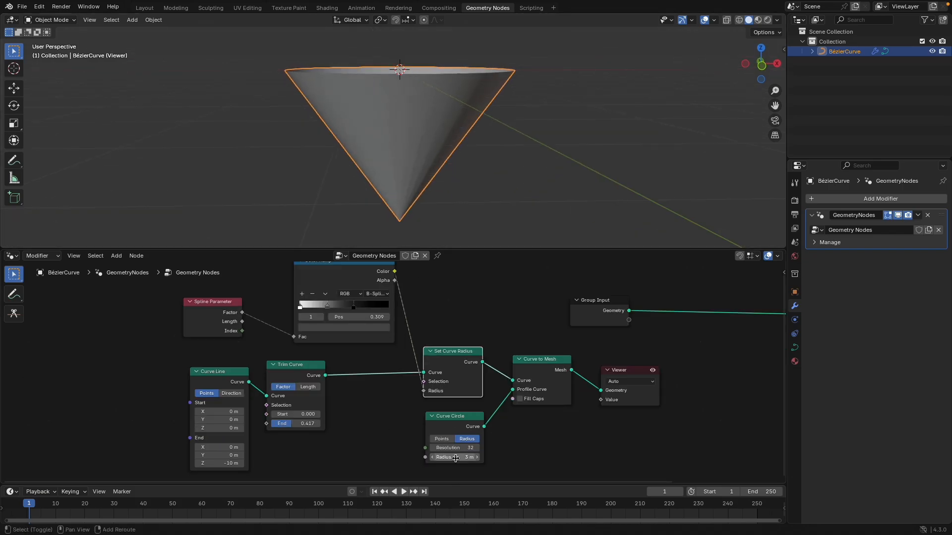
left_click_drag(456, 458, 317, 458)
Step: Move the Spline Parameter, Color Ramp, Curve Line and Trim Curve nodes farther from Set Curve Radius to make room
middle_click_drag(301, 335, 297, 352)
left_click_drag(150, 286, 349, 341)
left_click_drag(314, 301, 288, 329)
scroll(437, 353, "down", 1)
middle_click_drag(442, 343, 441, 345)
middle_click_drag(322, 375, 351, 366)
left_click_drag(173, 373, 394, 463)
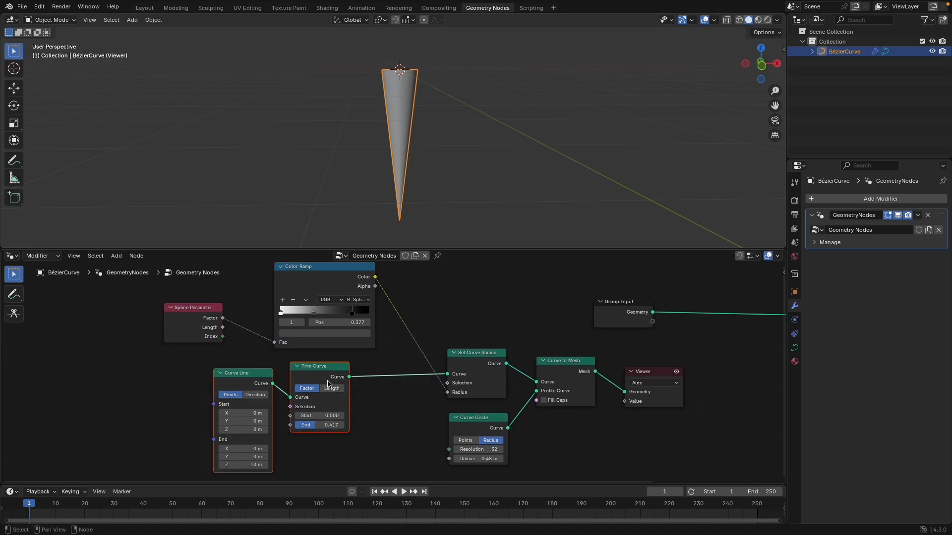
left_click_drag(328, 384, 236, 383)
Step: Delete the Viewer and insert a Resample Curve node between the Trim Curve and Set Curve Radius nodes
left_click(236, 383, "ctrl+shift")
left_click(336, 353)
key("x")
key("shift+a")
left_click(315, 329)
type("resample")
key("Return")
left_click(310, 356)
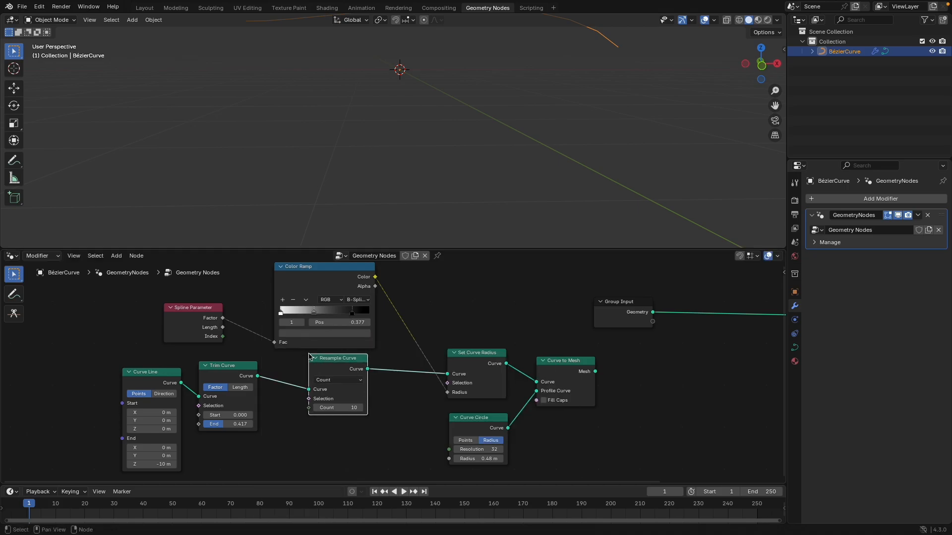
Step: Set the Resample Curve node's Count to 25 and preview the Curve to Mesh output
left_click_drag(351, 367, 341, 373)
left_click(328, 415)
type("25")
key("Return")
left_click(565, 371, "ctrl+shift")
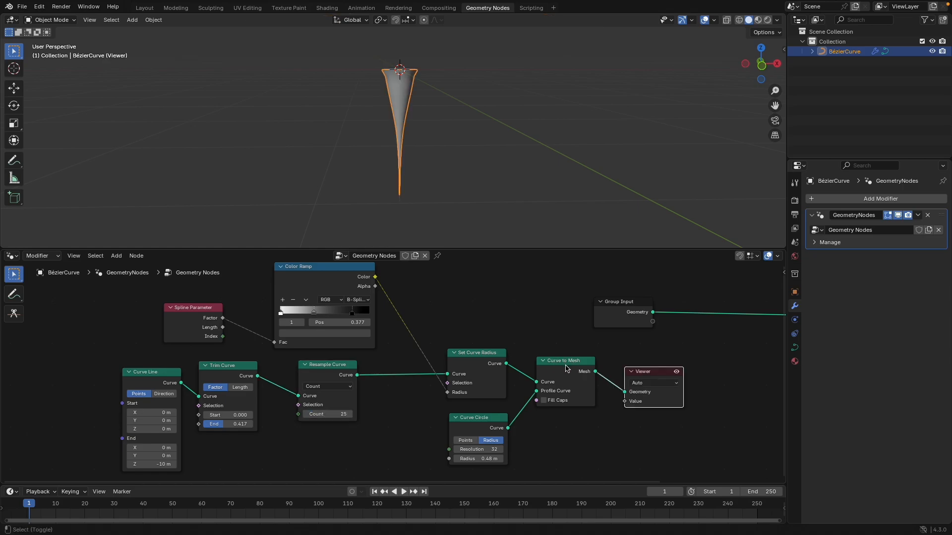
Step: Reshape the icicle's taper by setting the Color Ramp to Ease interpolation with its black stop at position 1.000
mouse_move(426, 158)
middle_mouse_down()
mouse_move(410, 162)
mouse_move(424, 174)
mouse_move(429, 165)
middle_mouse_up()
scroll(306, 394, "up", 4)
left_click_drag(287, 290, 353, 295)
middle_click_drag(413, 334, 483, 370)
left_click_drag(310, 326, 339, 336)
scroll(332, 326, "down", 2)
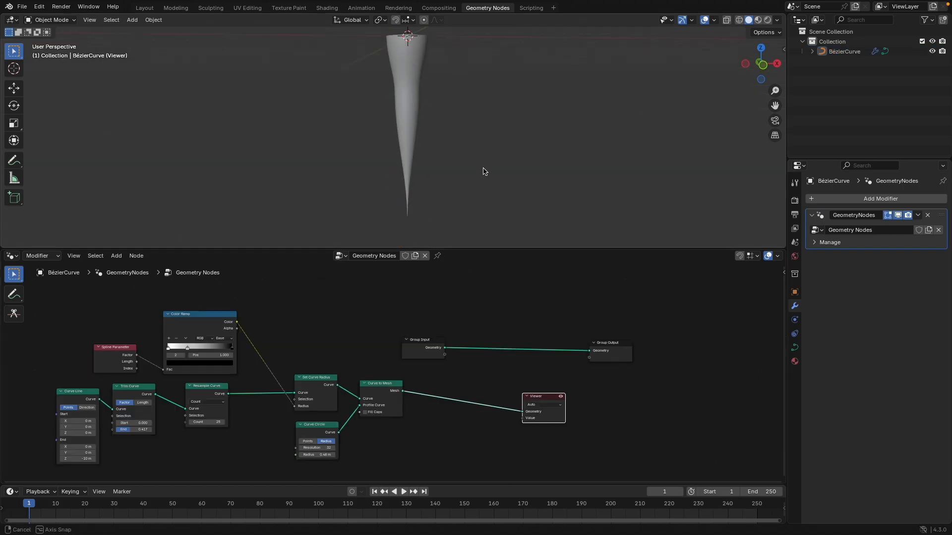
middle_click_drag(484, 172, 485, 175)
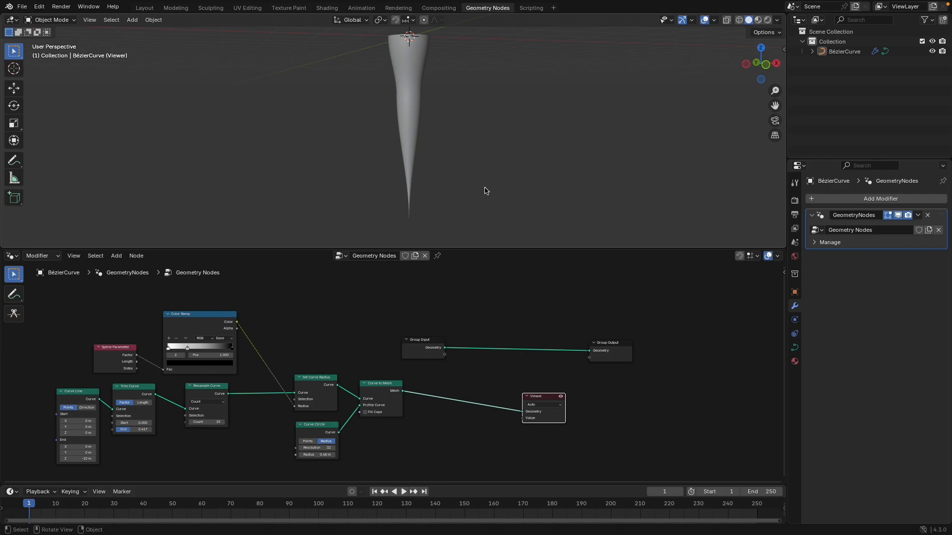
Step: Move the Viewer farther away and insert a Triangulate node between it and Curve to Mesh
left_click_drag(535, 401, 676, 385)
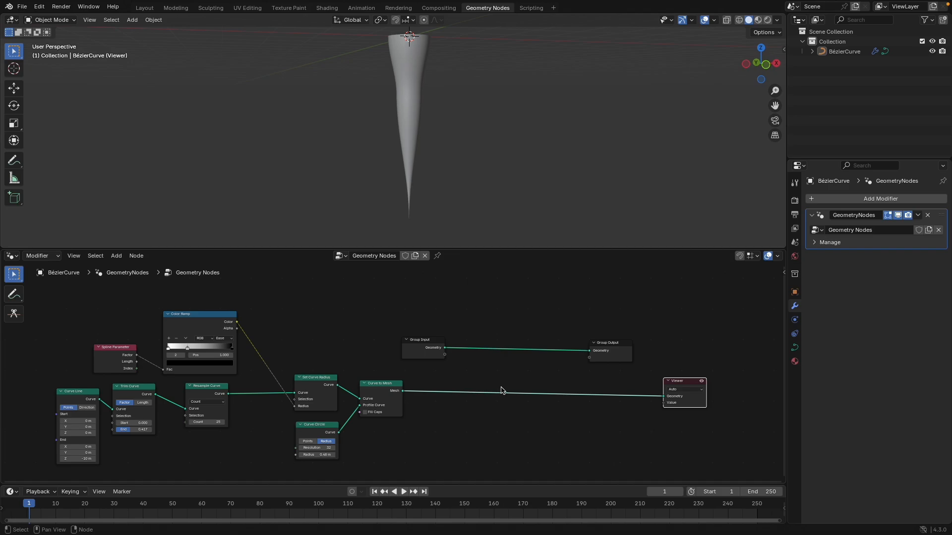
key("shift+a")
type("t")
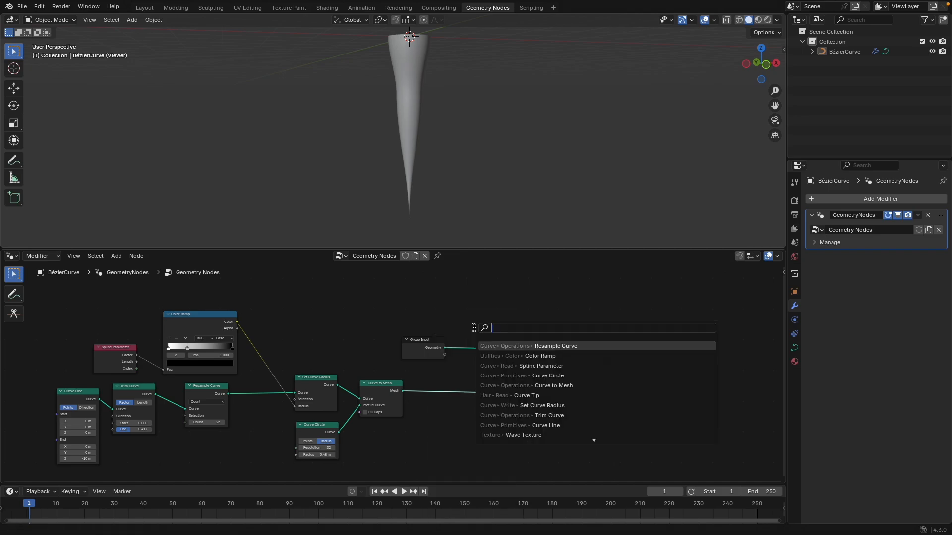
type("rain")
key("Down")
key("Down")
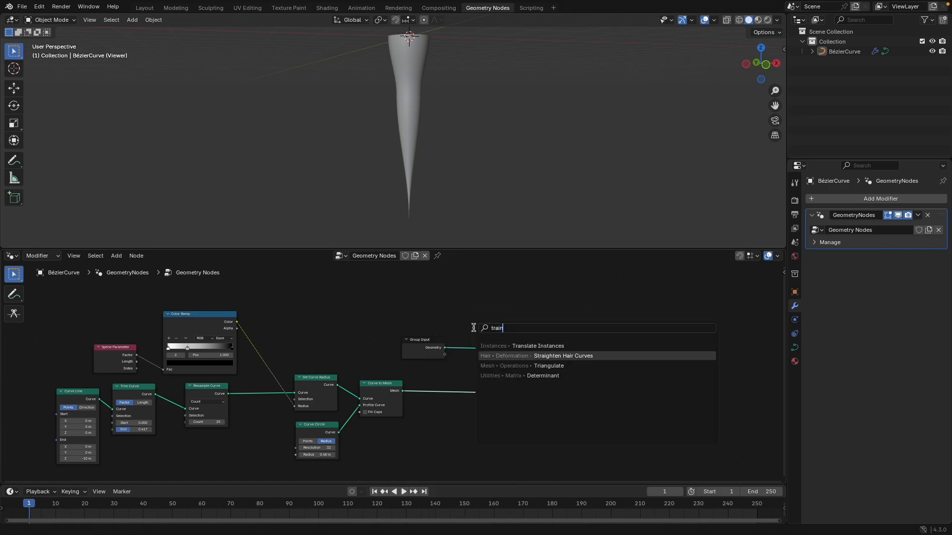
key("Return")
left_click(439, 384)
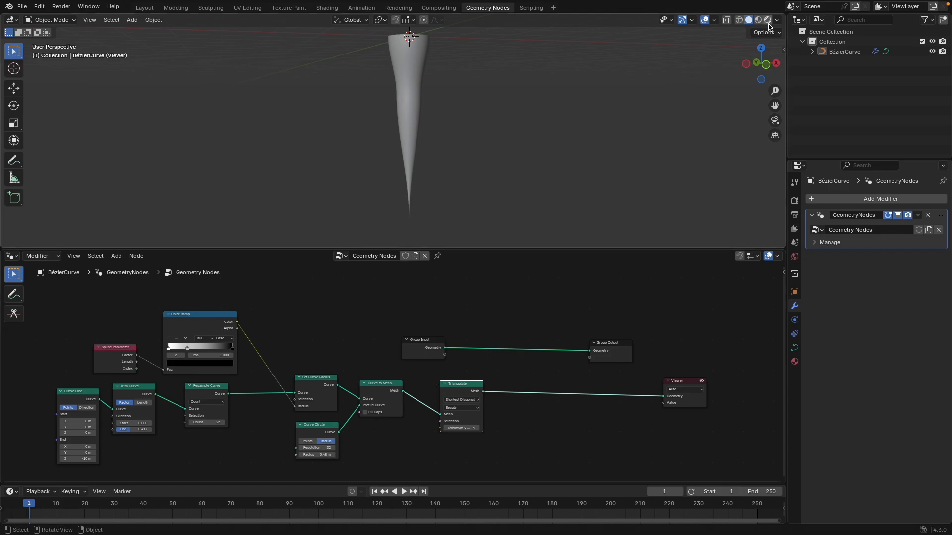
Step: Inspect the icicle's triangulated mesh in wireframe shading
left_click(738, 20)
scroll(469, 97, "up", 4)
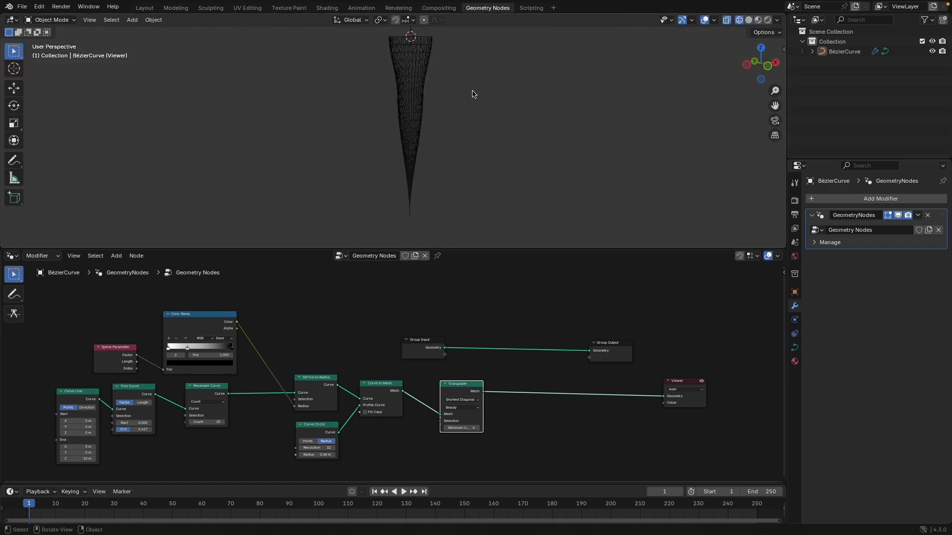
scroll(461, 103, "up", 2)
key("Home")
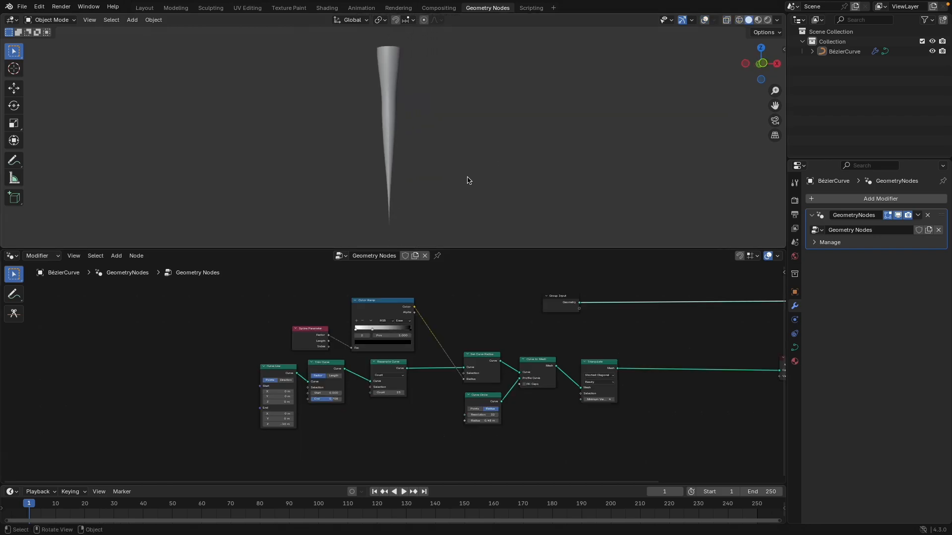
Step: Adjust the Trim Curve's End factor to shorten the icicle and reposition the Triangulate node beside Curve to Mesh
mouse_move(331, 403)
left_mouse_down()
mouse_move(305, 402)
mouse_move(342, 399)
left_mouse_up()
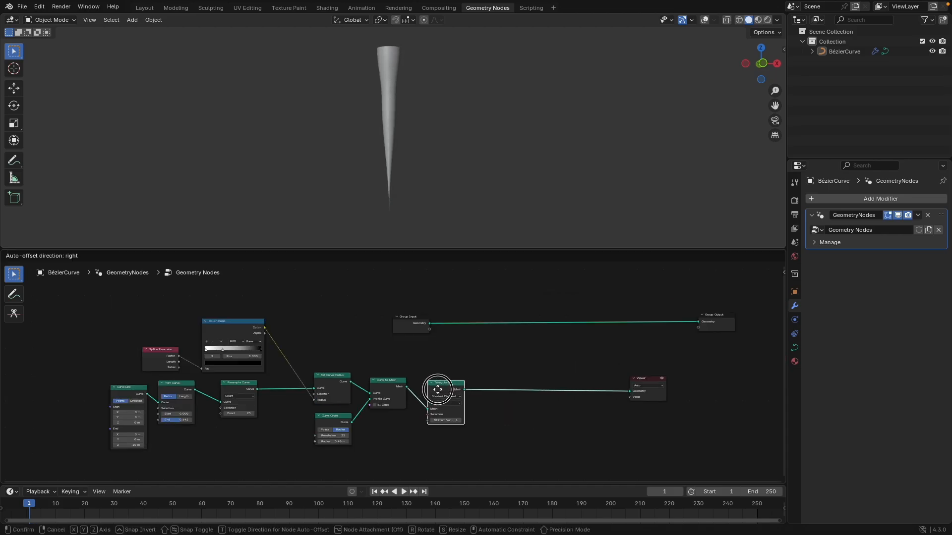
left_click(438, 389)
Step: Preview the Group Input's Bézier curve in the viewport and delete the Viewer node
left_click(443, 387, "ctrl+shift")
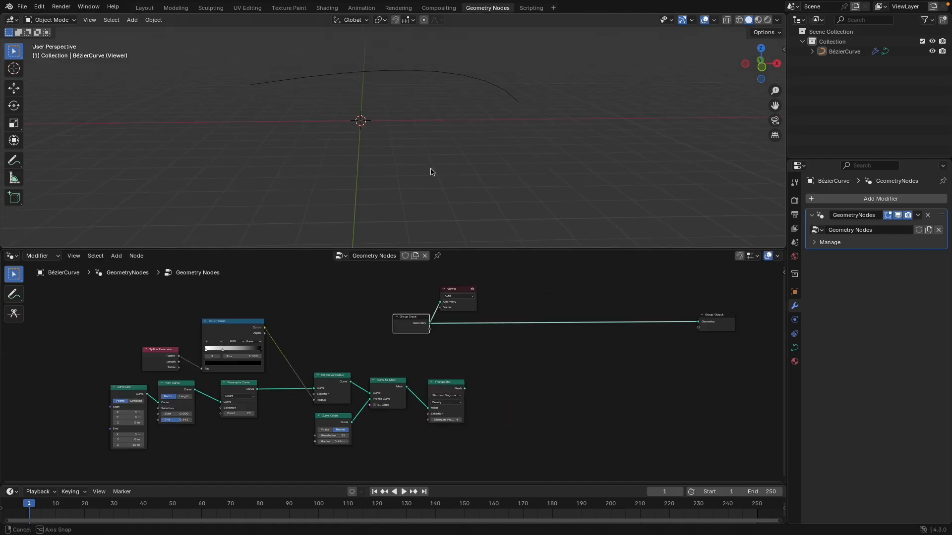
middle_click_drag(432, 172, 424, 162)
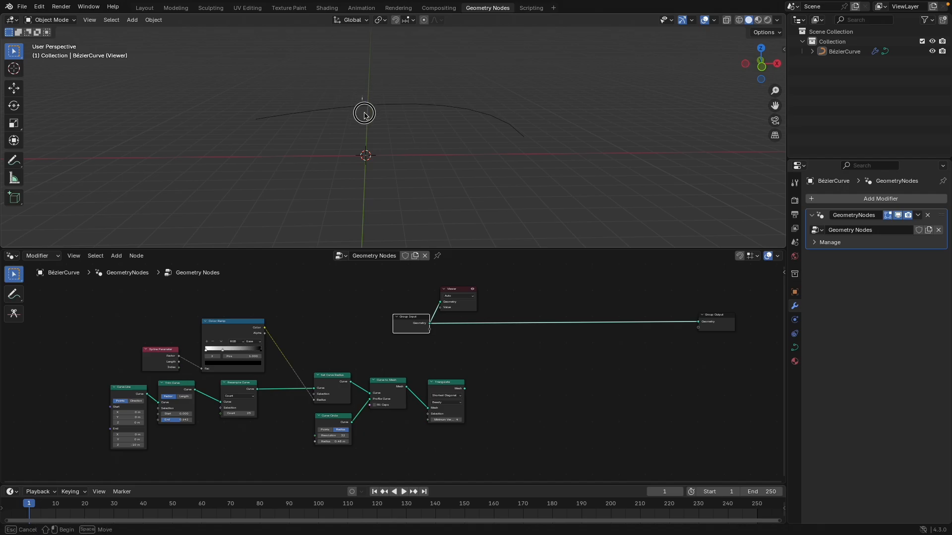
key("Tab")
key("Tab")
left_click(456, 293)
key("x")
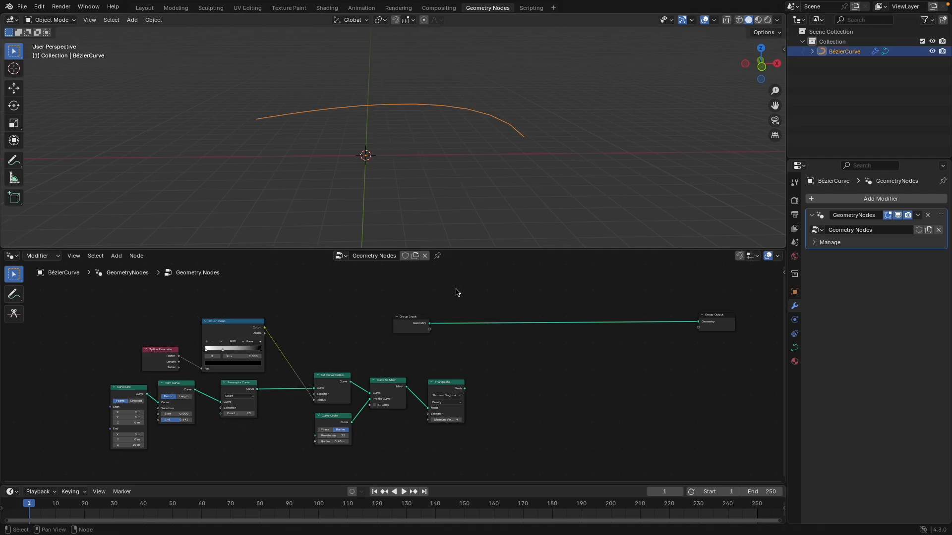
Step: Insert a Curve to Points node on the link between the Group Input and Group Output
scroll(551, 382, "up", 1)
middle_click_drag(551, 362, 511, 383)
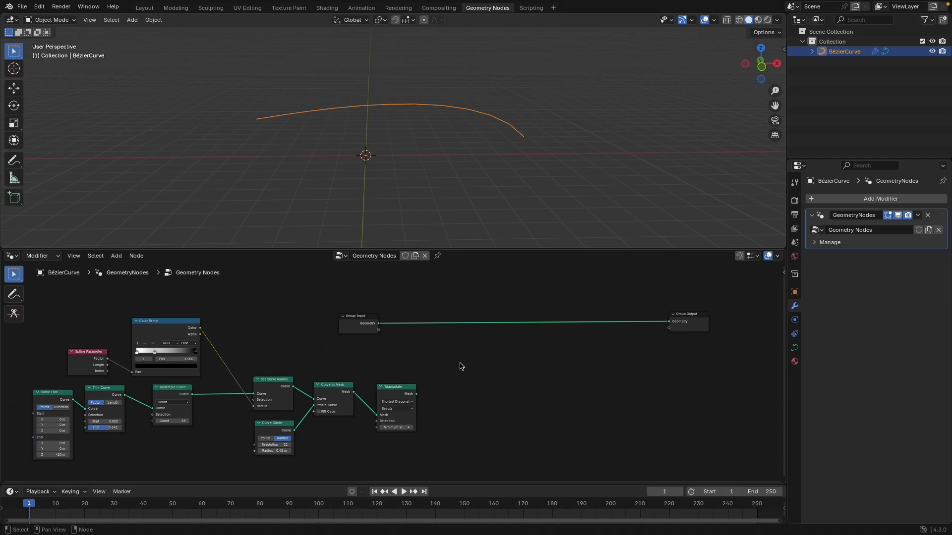
key("shift+a")
left_click(437, 329)
type("curve to po")
key("Return")
left_click(423, 302)
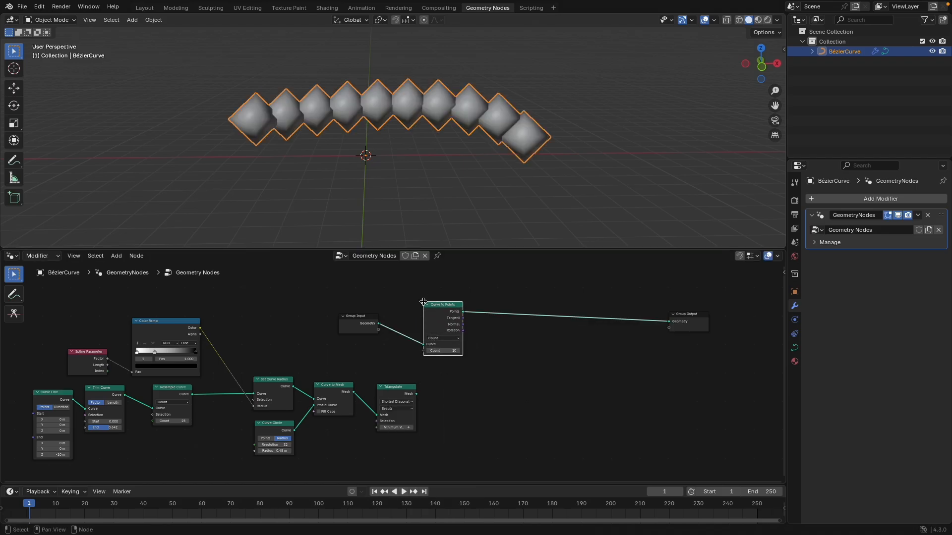
scroll(563, 398, "up", 3)
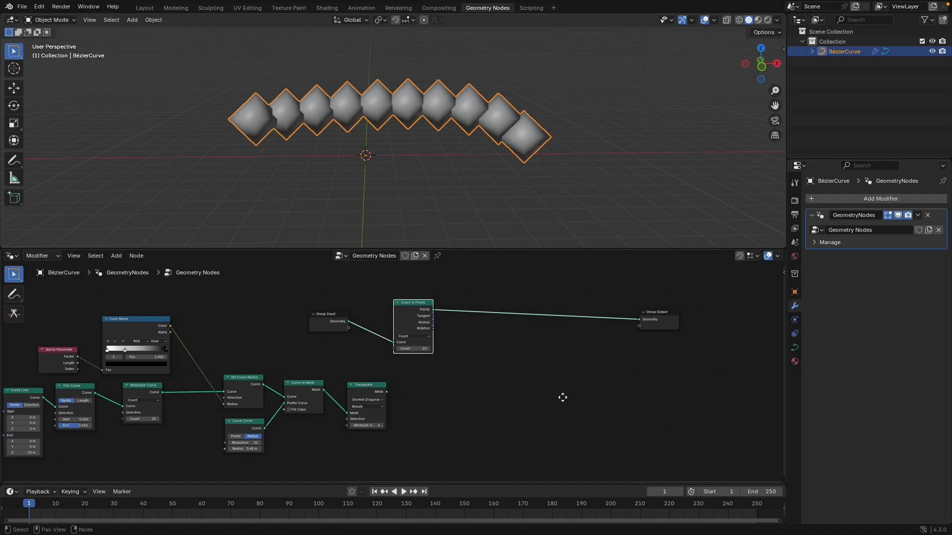
Step: Switch the Curve to Points mode to Length and set the length to 0.2 m
left_click(419, 329)
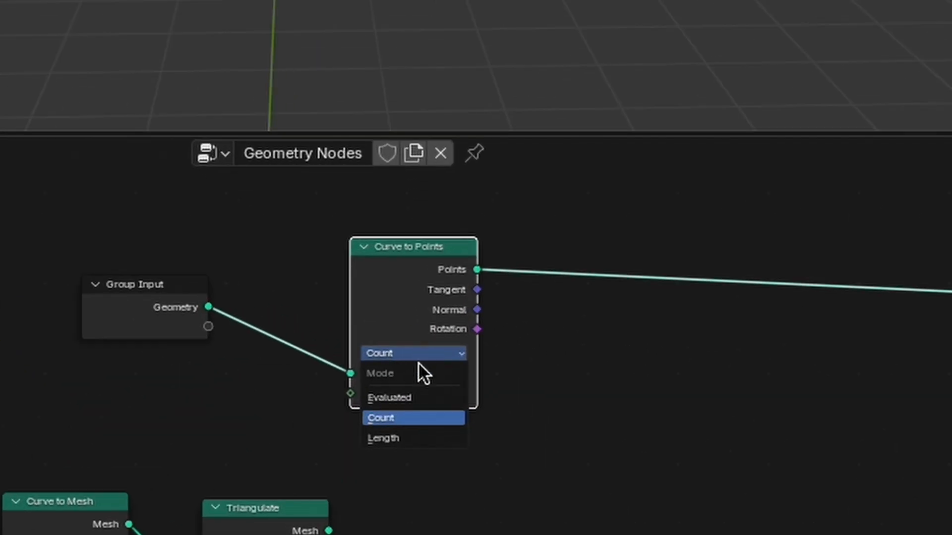
left_click(418, 438)
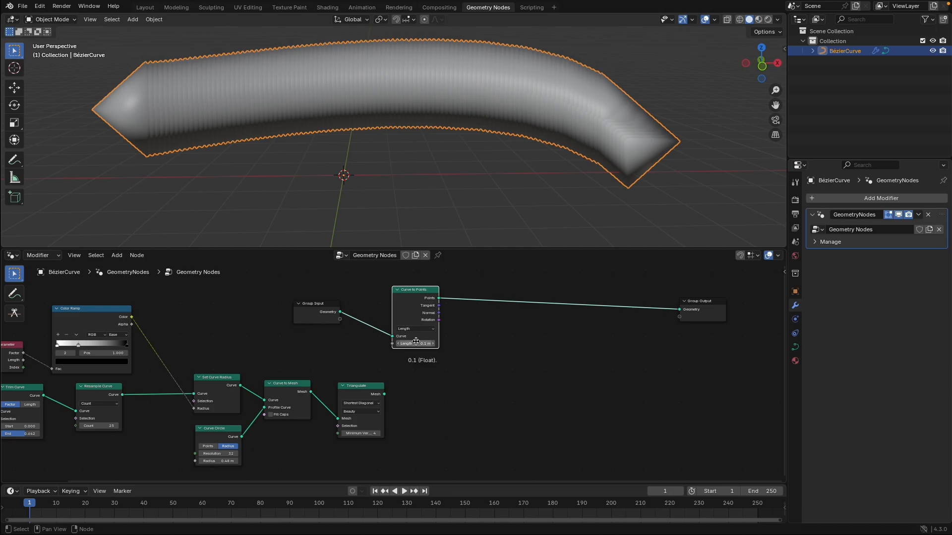
middle_click_drag(347, 337, 359, 392)
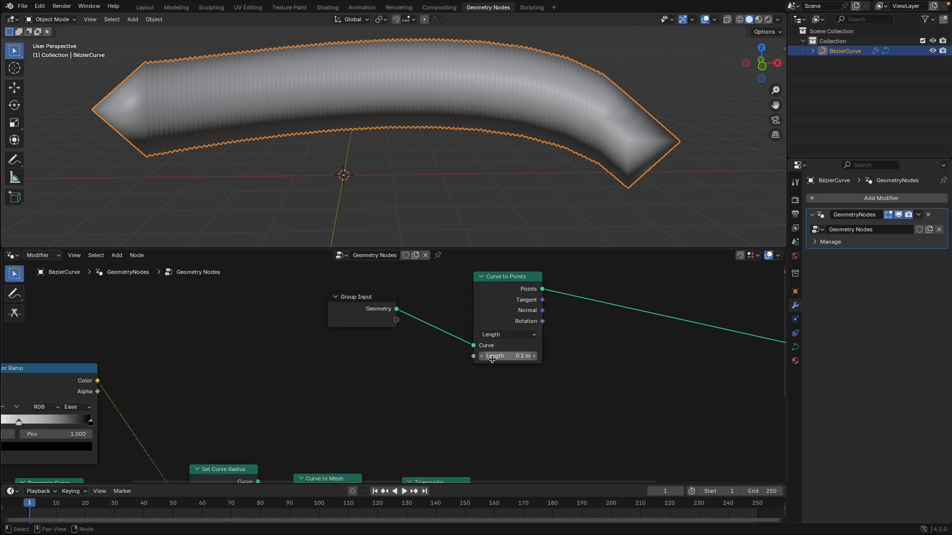
mouse_move(498, 356)
left_mouse_down()
mouse_move(603, 356)
mouse_move(493, 357)
left_mouse_up()
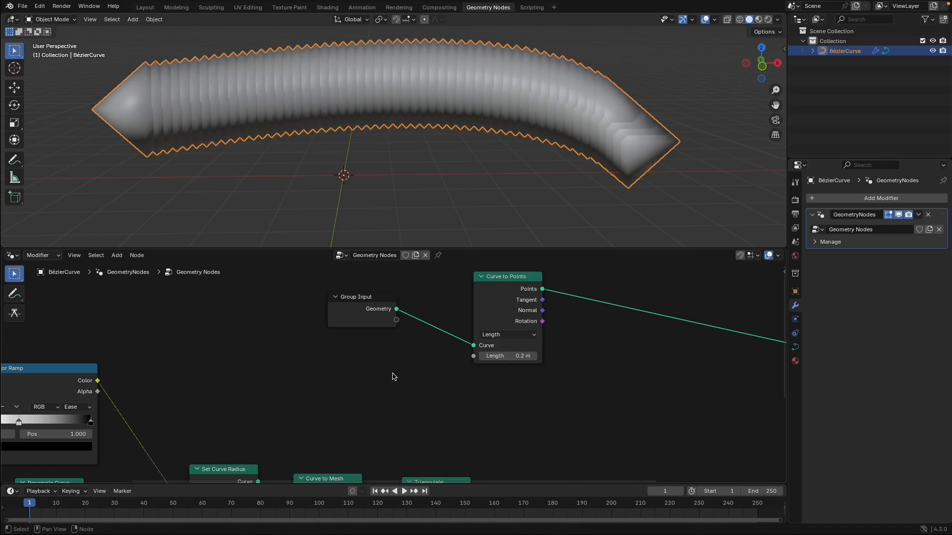
Step: Add a Math node below the Group Input and set its operation to Divide
key("shift+a")
type("math")
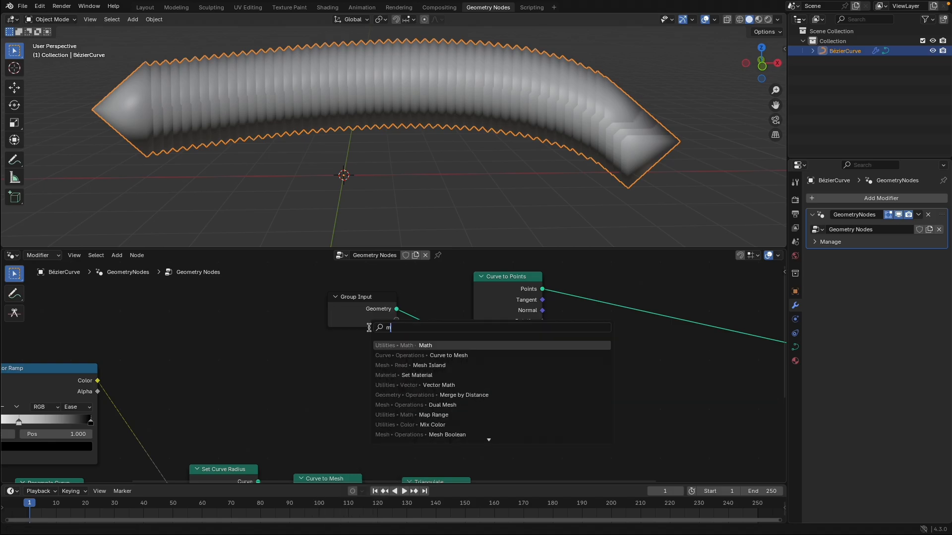
key("Return")
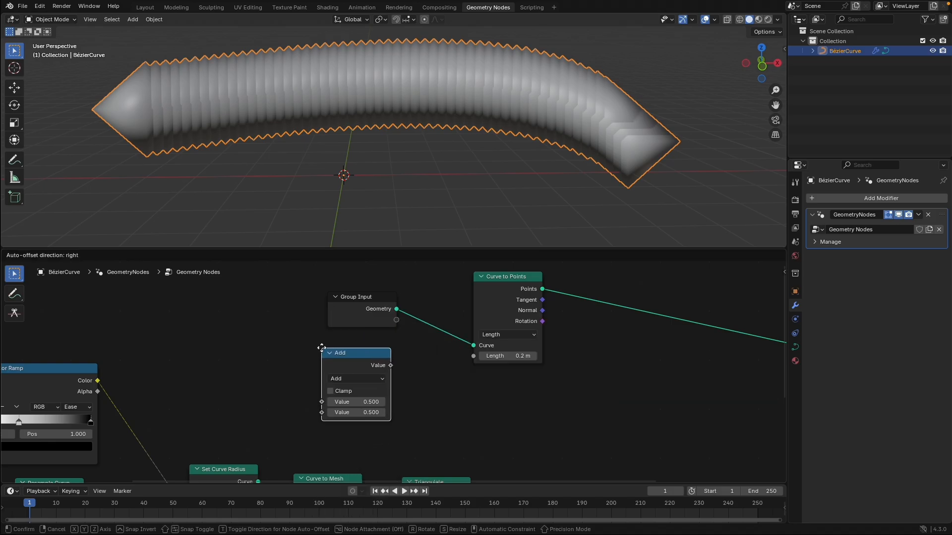
left_click(357, 385)
left_click(356, 384)
left_click(359, 439)
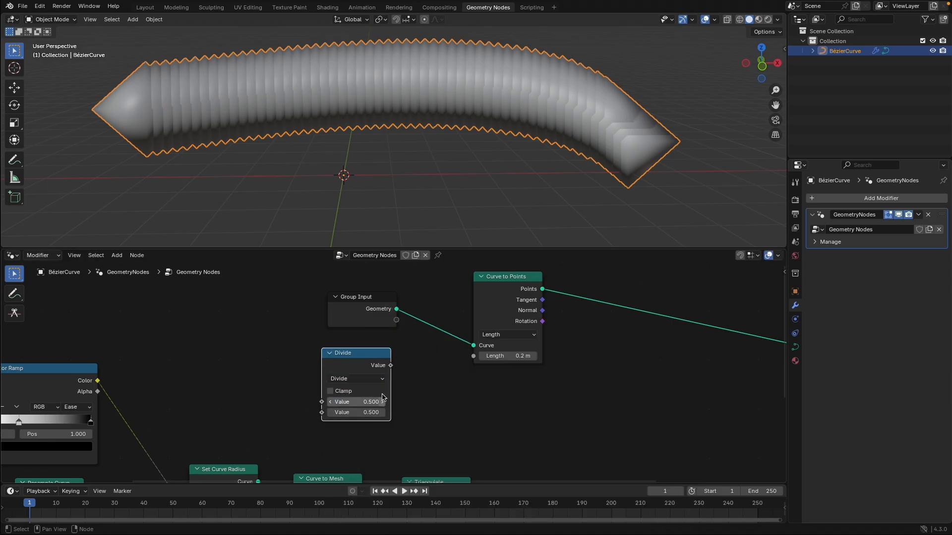
Step: Connect the Divide node to the Curve to Points Length input and set its values to 10 and 10.1
left_click_drag(388, 366, 474, 357)
left_click(362, 403)
type("10")
key("Return")
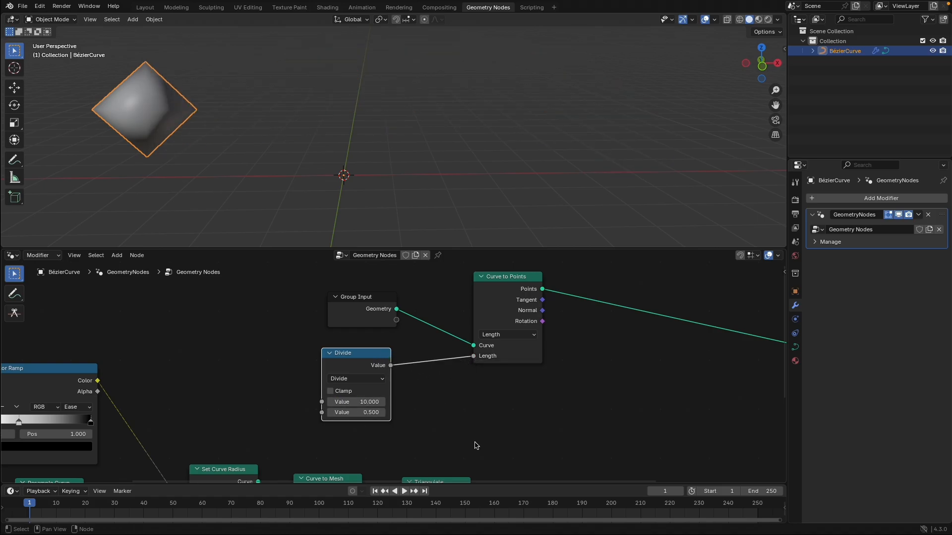
middle_click_drag(336, 442, 367, 421)
left_click_drag(386, 391, 431, 391)
left_click_drag(388, 331, 398, 329)
Step: Expose the Divide node's second value through a new Group Input node placed beside it
left_click_drag(362, 389, 277, 389)
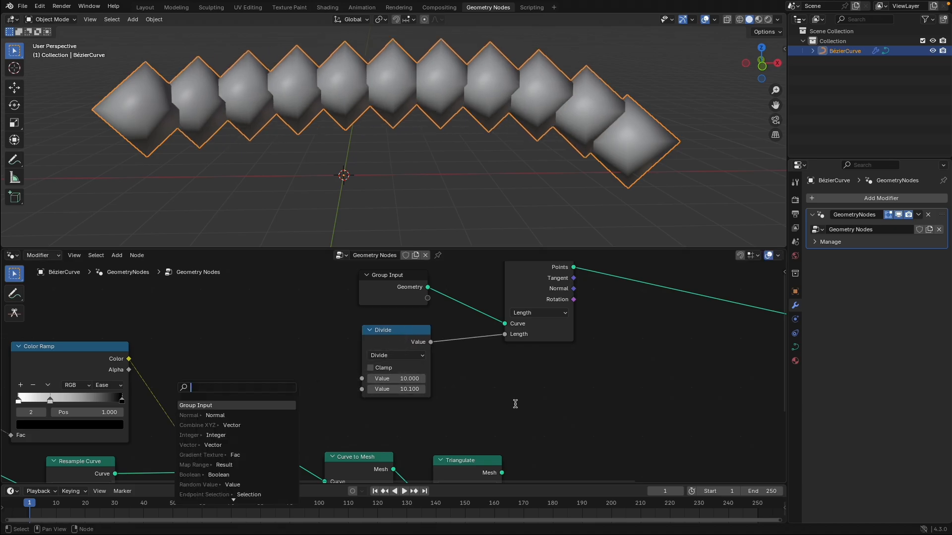
key("Escape")
scroll(340, 372, "down", 2)
middle_click_drag(558, 373, 610, 372)
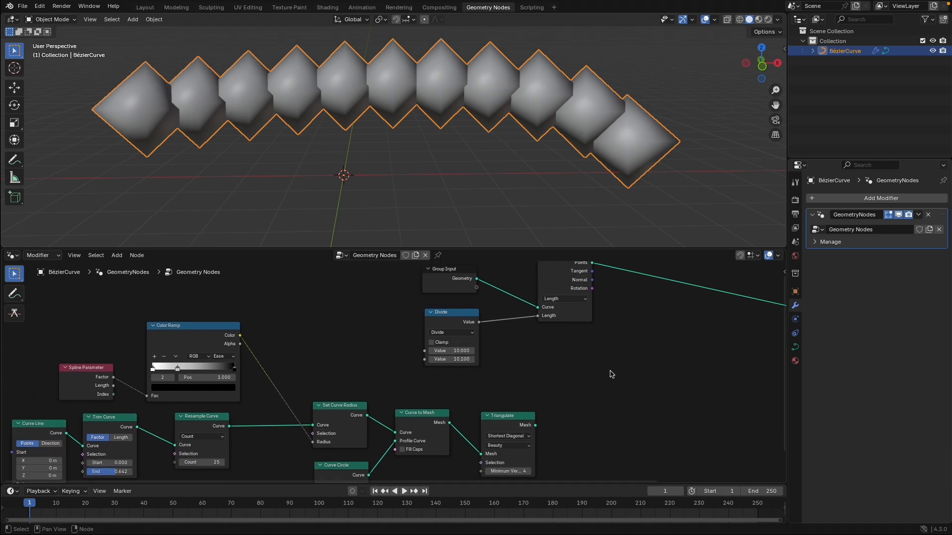
scroll(388, 360, "up", 1)
middle_click_drag(388, 362, 399, 398)
left_click_drag(439, 394, 369, 380)
left_click(309, 399)
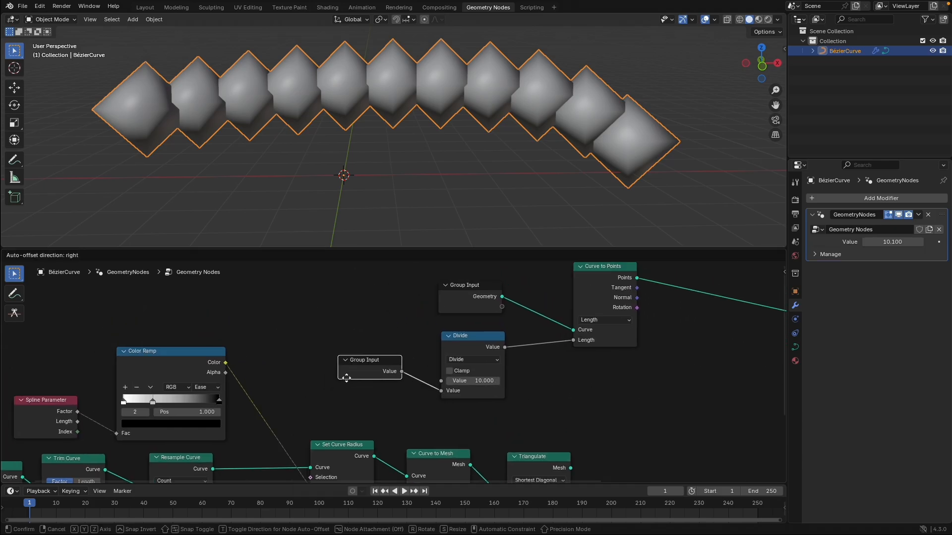
left_click(340, 396)
Step: Rename the exposed Value group socket to Amount and set it to 6.58 in the modifier
key("n")
scroll(525, 393, "down", 1)
middle_click_drag(516, 396, 447, 395)
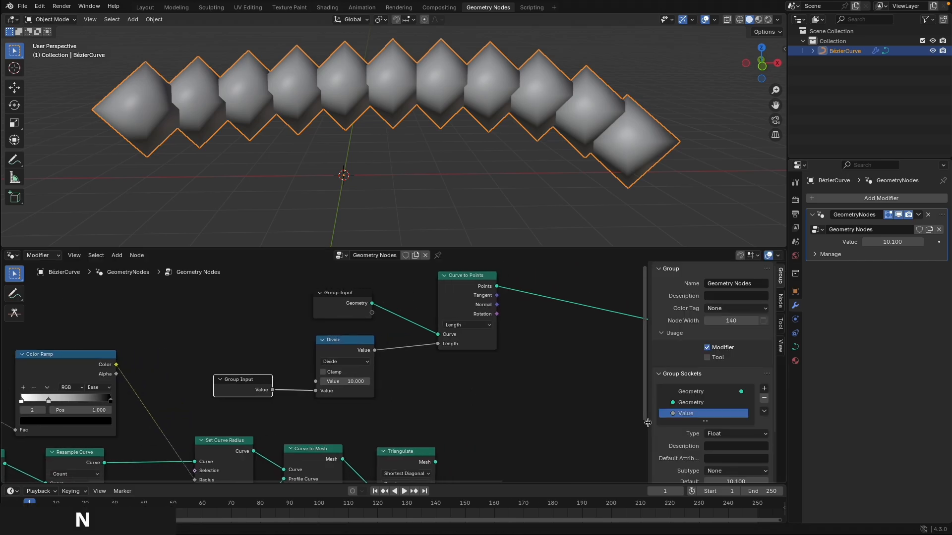
double_click(688, 414)
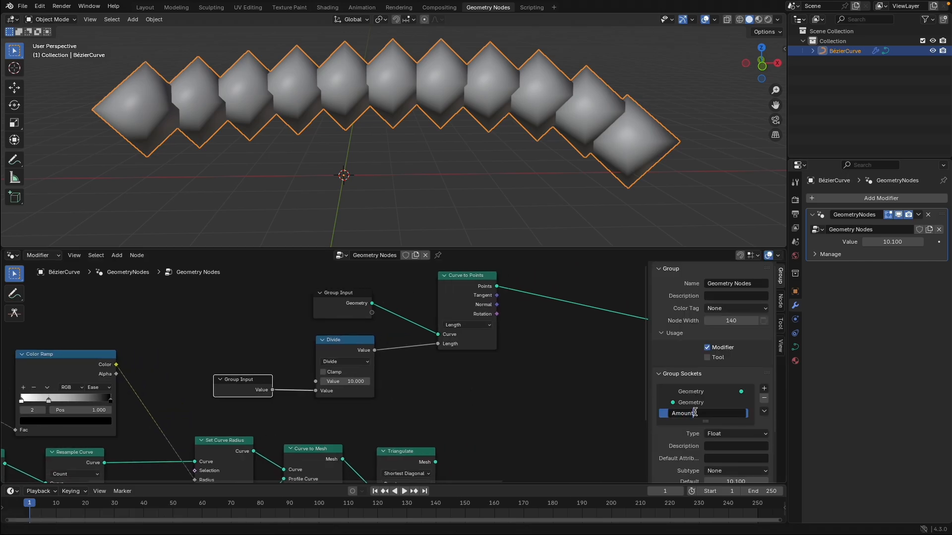
key("Return")
left_click_drag(873, 242, 813, 242)
scroll(424, 152, "down", 3)
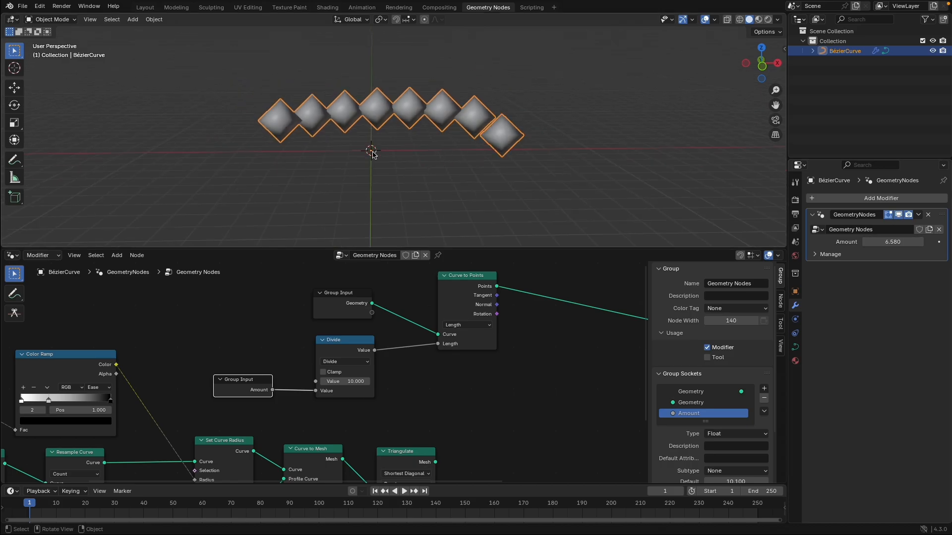
scroll(539, 370, "down", 1)
Step: Insert an Instance on Points node between Curve to Points and the Group Output
key("n")
scroll(543, 375, "down", 3)
middle_click_drag(592, 381, 420, 346)
scroll(488, 370, "down", 1)
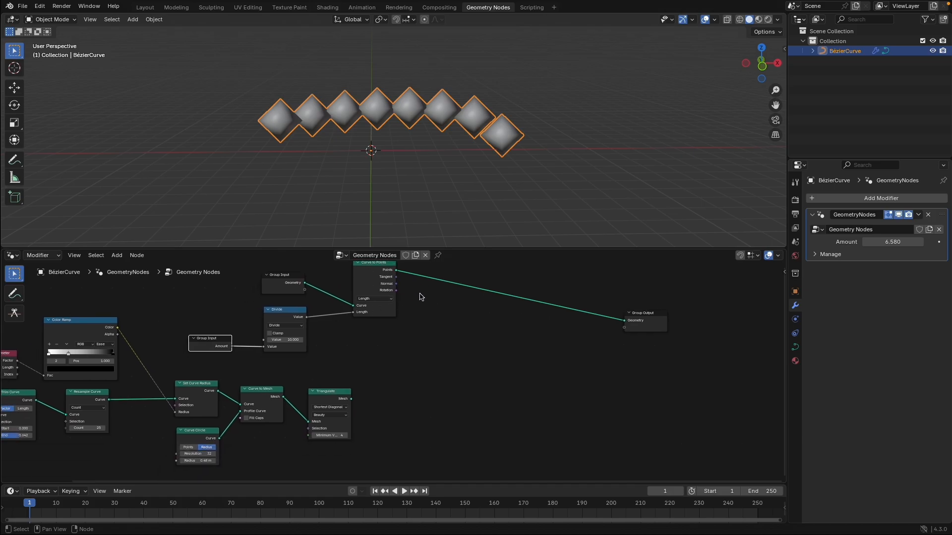
middle_click_drag(419, 292, 410, 310)
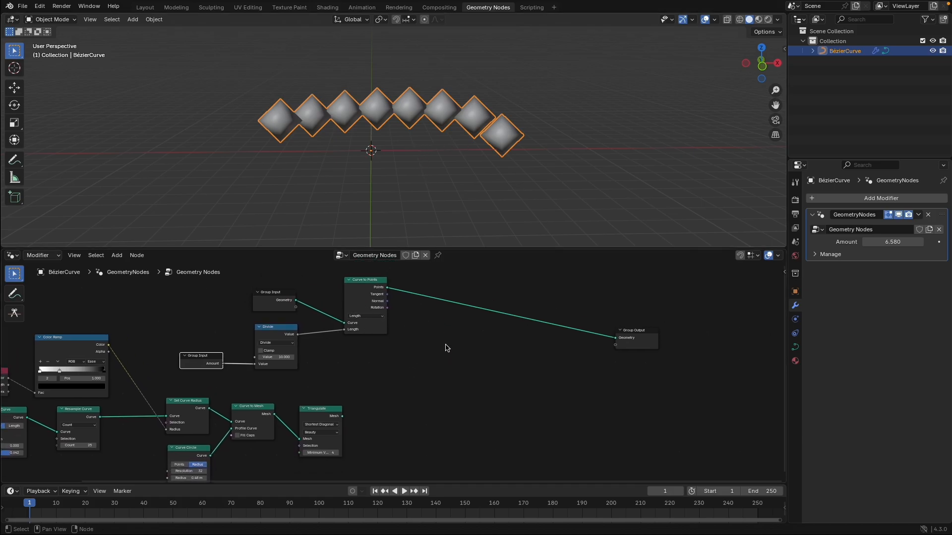
key("shift+a")
type("ins")
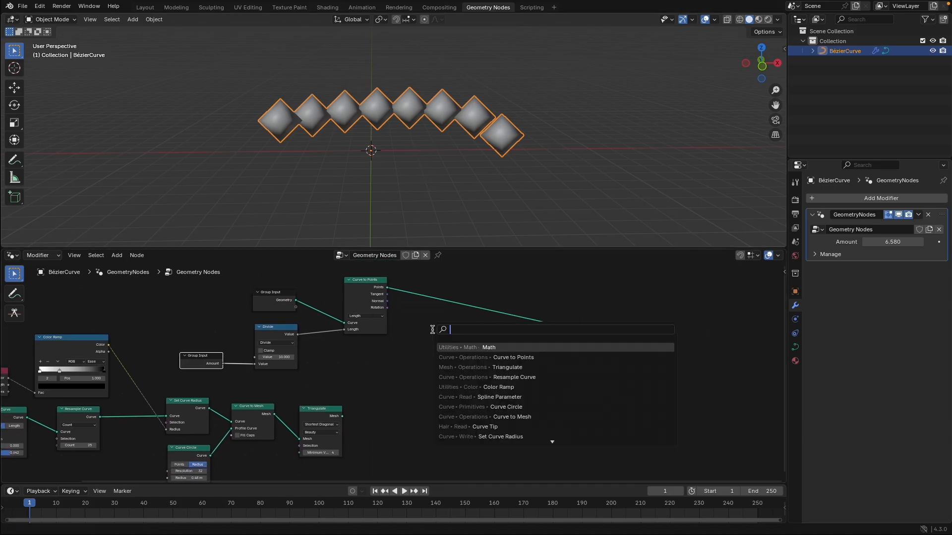
key("Return")
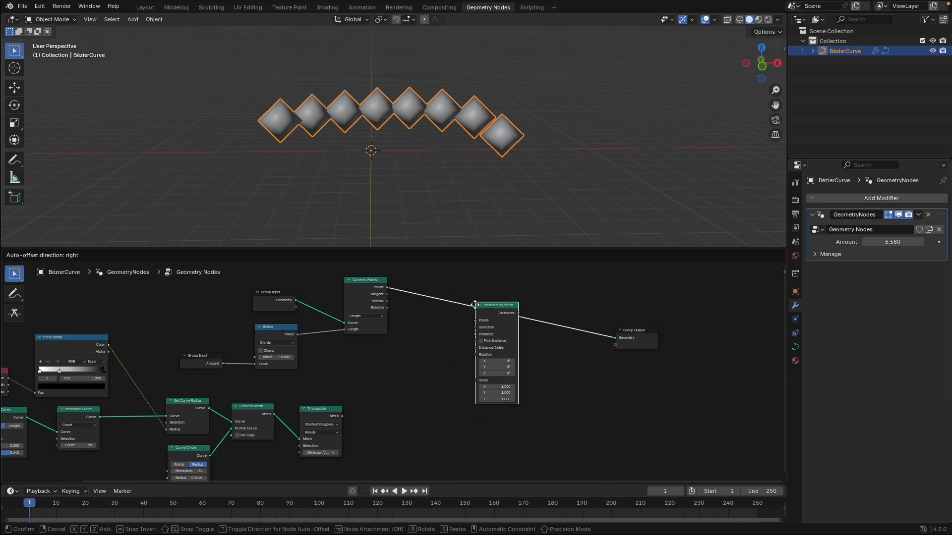
left_click(479, 306)
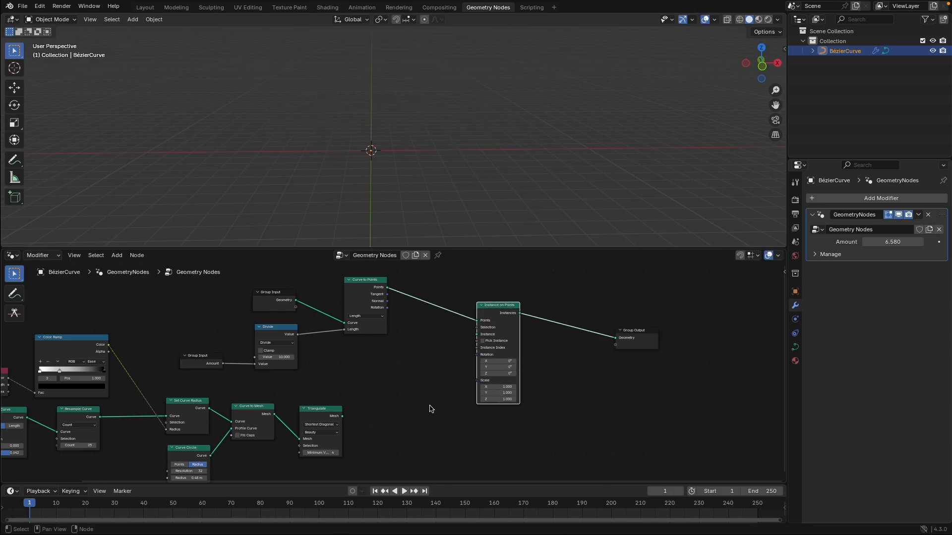
Step: Preview the Triangulate node's icicle mesh in the viewport and delete the Viewer node
scroll(430, 409, "up", 3)
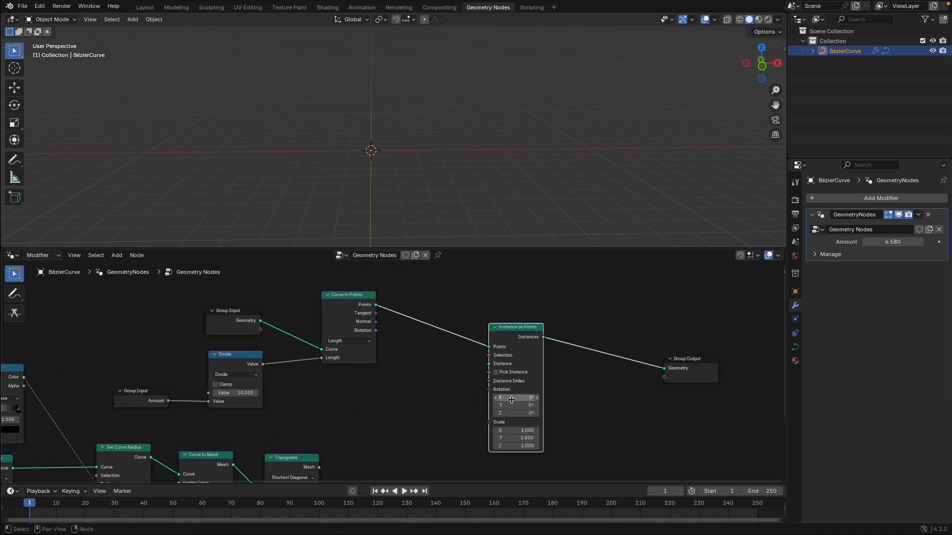
scroll(616, 361, "up", 3)
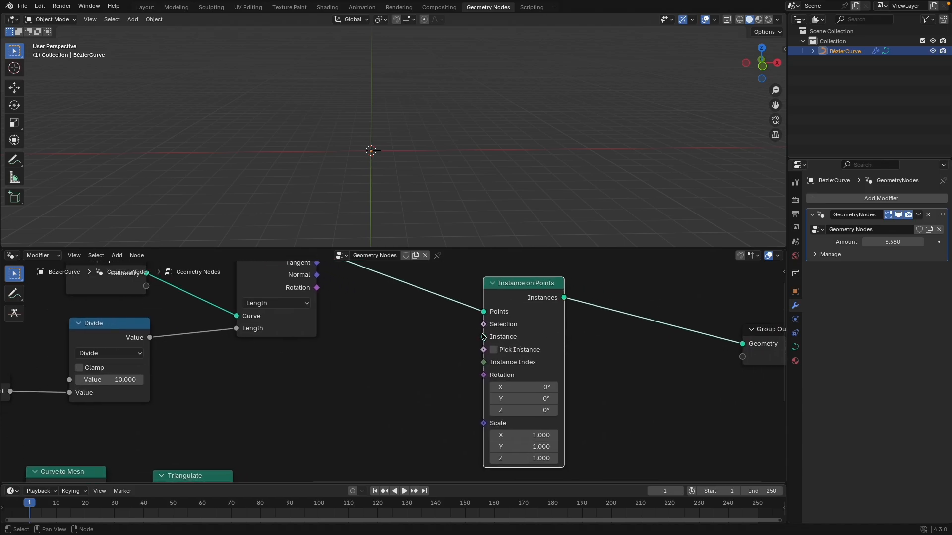
middle_click_drag(363, 320, 358, 357)
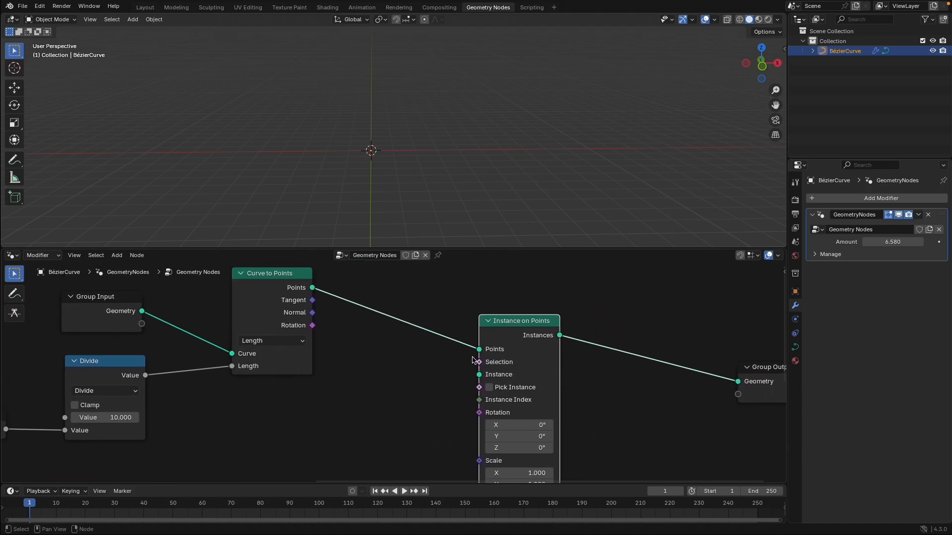
scroll(462, 396, "down", 1)
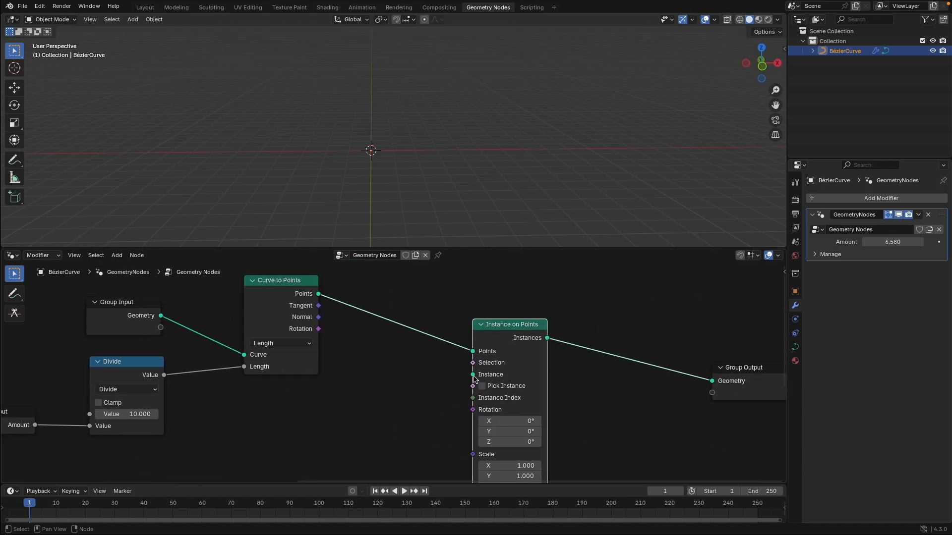
scroll(414, 431, "down", 2)
middle_click_drag(433, 403, 461, 382)
scroll(387, 425, "down", 1)
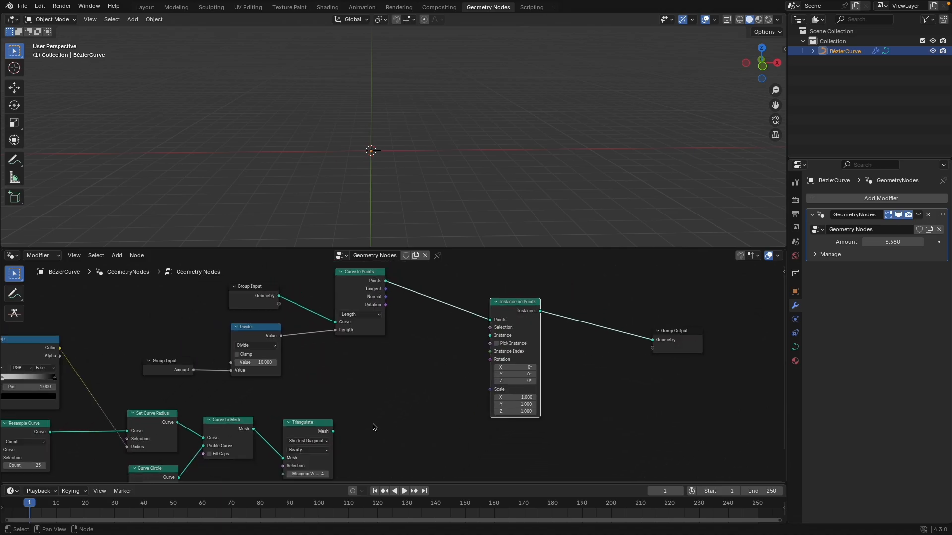
left_click(304, 423, "ctrl+shift")
mouse_move(363, 395)
middle_mouse_down()
mouse_move(372, 366)
mouse_move(349, 395)
middle_mouse_up()
left_click(384, 430)
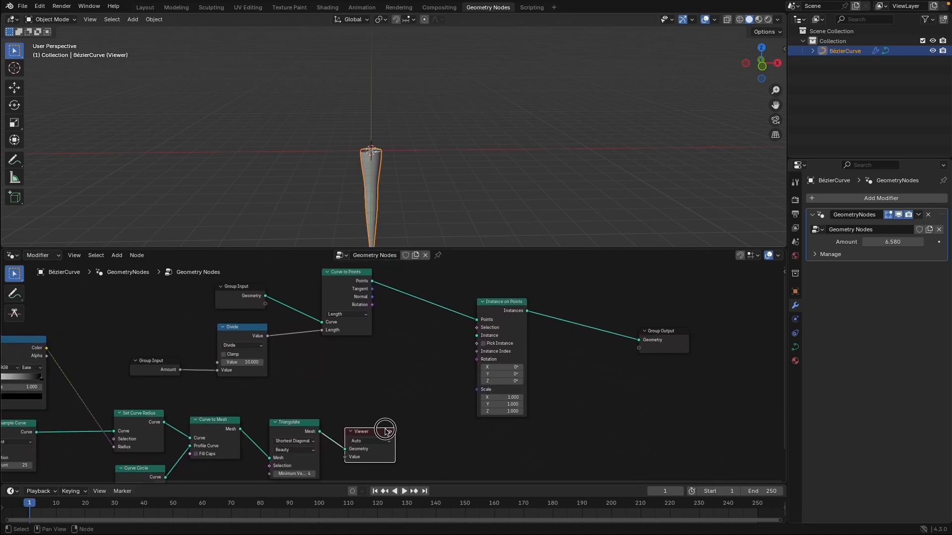
key("x")
Step: Connect the Triangulate mesh to the Instance input of Instance on Points and set the modifier's Amount to 14.12
left_click_drag(317, 432, 434, 365)
left_click_drag(478, 336, 477, 336)
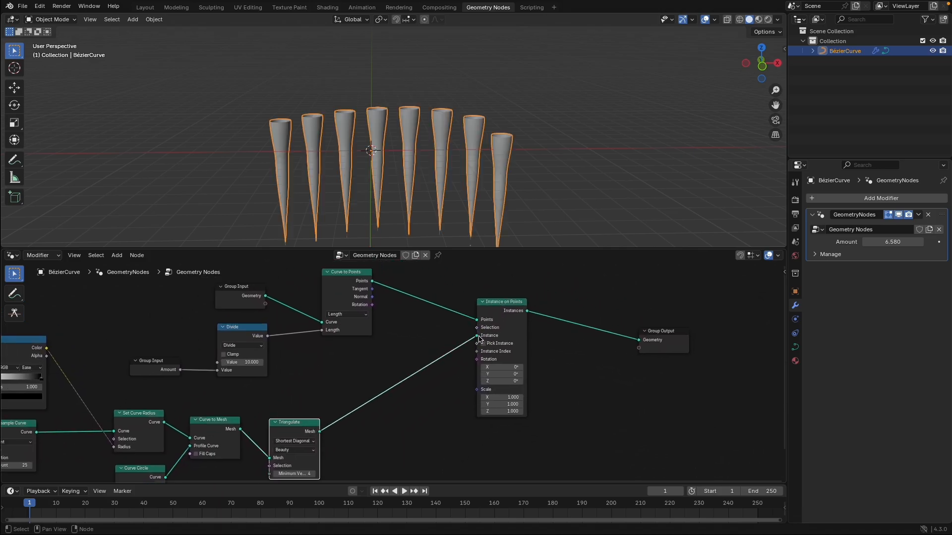
middle_click_drag(470, 149, 467, 137)
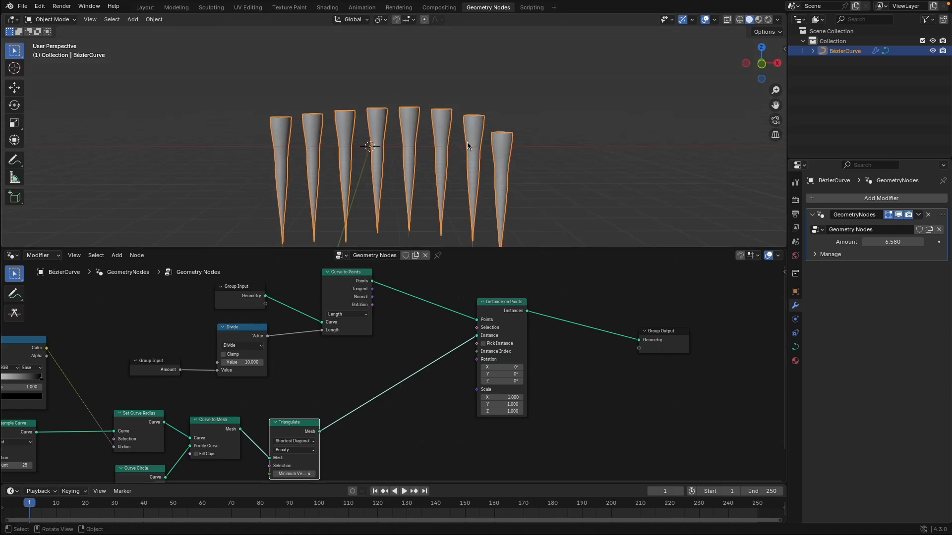
scroll(467, 141, "up", 1)
middle_click_drag(410, 322, 396, 360)
scroll(396, 368, "up", 1)
left_click_drag(887, 242, 932, 241)
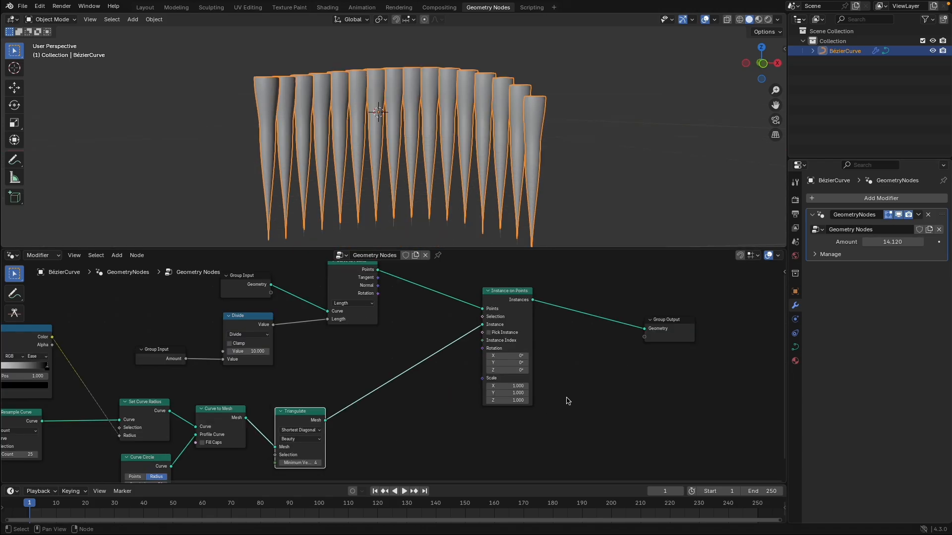
Step: Move the Group Output and Instance on Points nodes farther along to make room in the node tree
middle_click_drag(568, 401, 491, 439)
left_click_drag(567, 355, 687, 325)
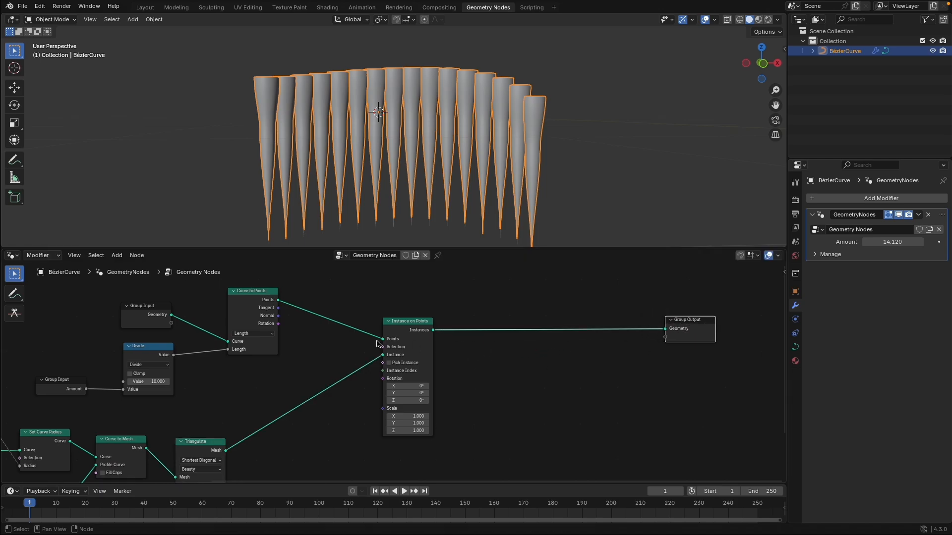
left_click_drag(421, 322, 529, 317)
Step: Add a Random Value node in the free space before Instance on Points
middle_click_drag(434, 423, 433, 398)
key("shift+a")
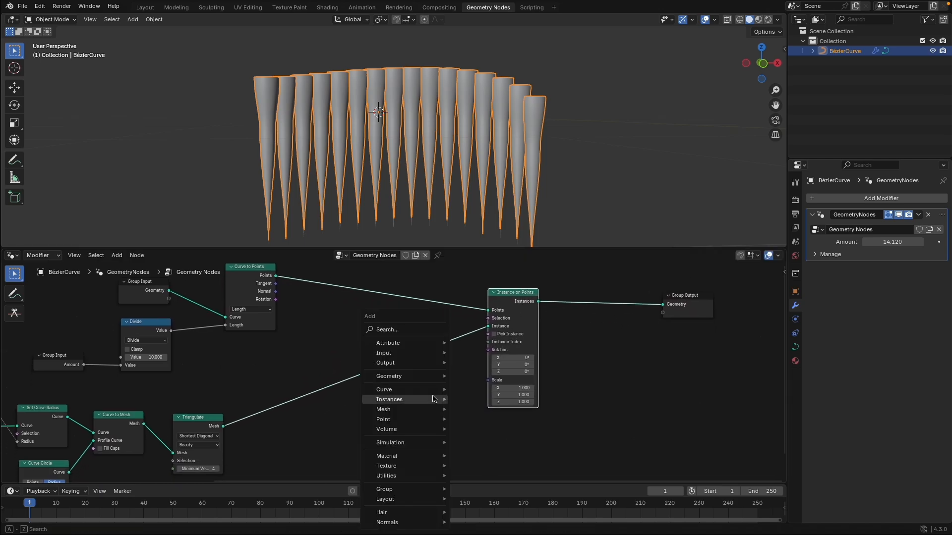
left_click(397, 330)
type("rand")
key("Return")
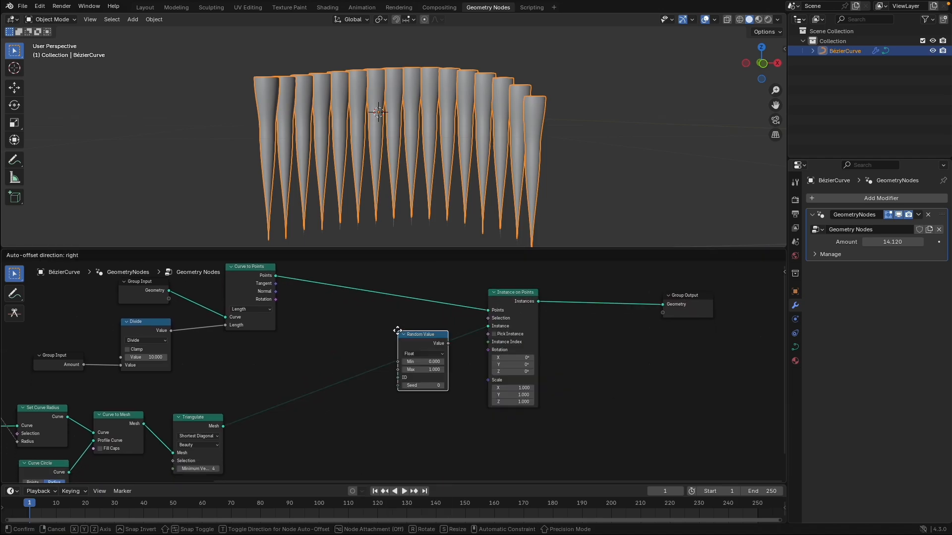
left_click(404, 392)
middle_click_drag(404, 391, 384, 367)
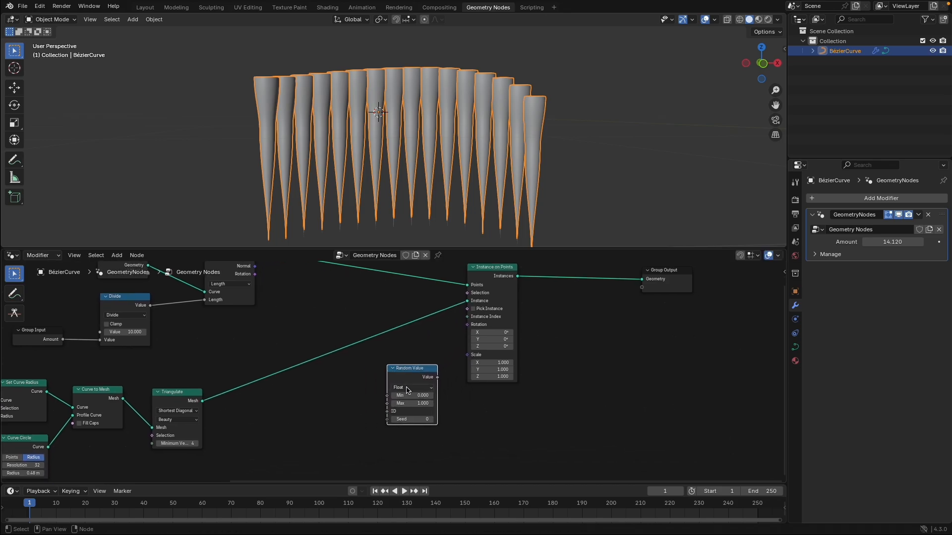
Step: Set the Random Value node's Min to 0.1 and Max to 1.5, and connect it to the Scale of Instance on Points
scroll(418, 375, "up", 2)
left_click_drag(418, 375, 414, 387)
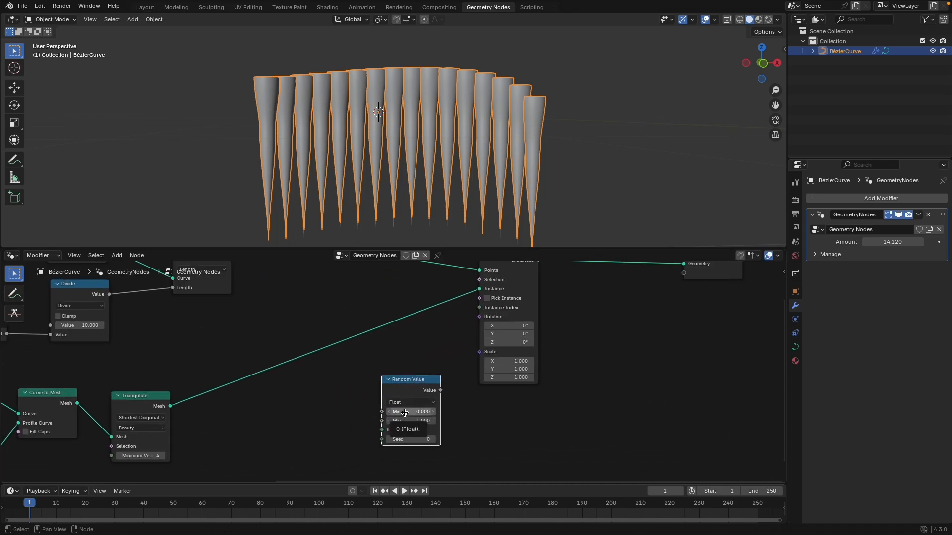
left_click(404, 412)
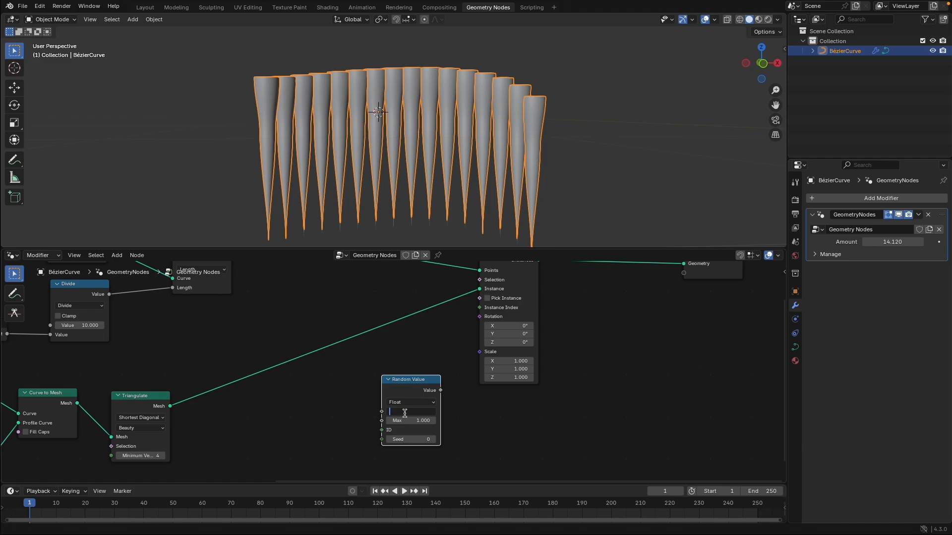
type(".1")
key("Tab")
type("1.5")
key("Return")
left_click_drag(441, 390, 471, 367)
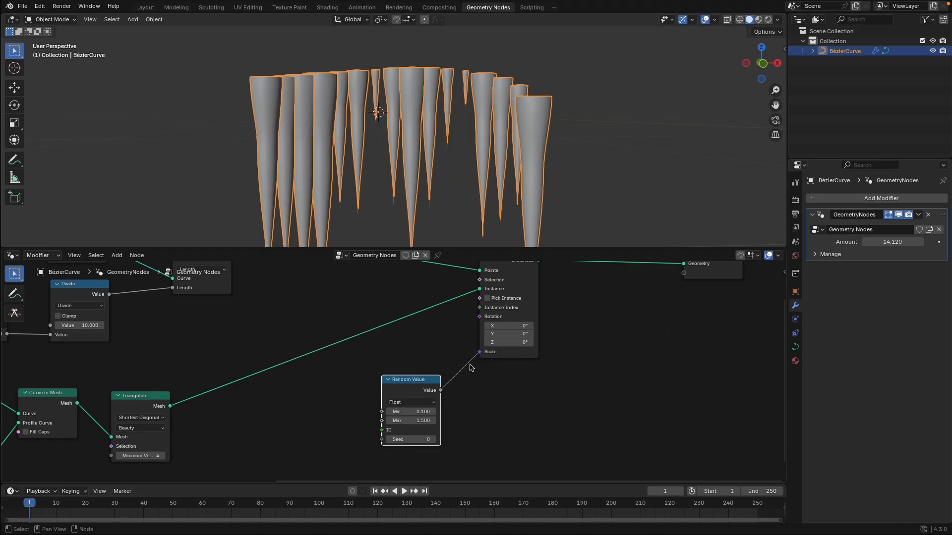
Step: Set the Max of the Random Value node driving the Scale to 1
middle_click_drag(414, 396, 427, 370)
left_click(421, 396)
type("1")
key("Return")
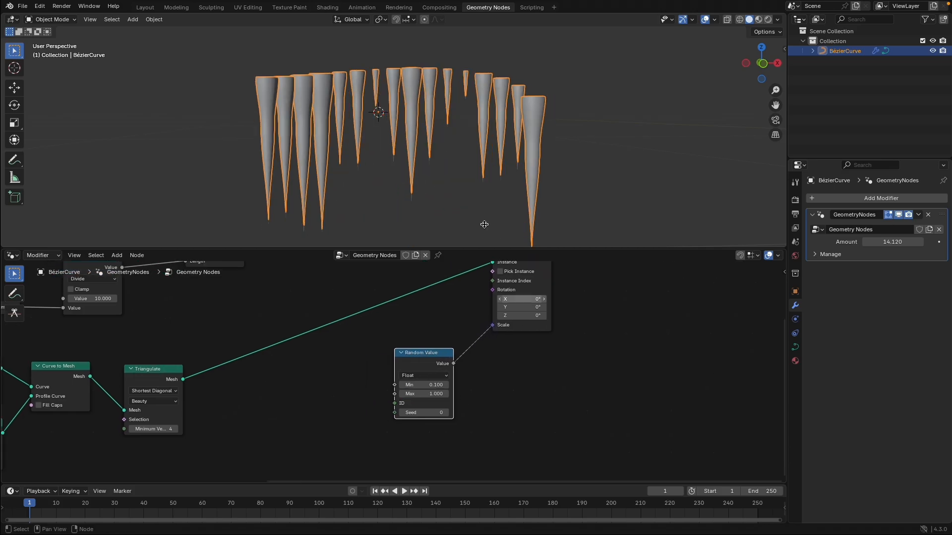
Step: Duplicate the Random Value node, place the copy beside the original and set its data type to Vector
scroll(432, 155, "down", 1)
left_click(406, 223)
middle_click_drag(407, 225, 416, 231)
left_click_drag(420, 368, 426, 406)
middle_click_drag(508, 369, 506, 371)
key("shift+d")
left_click(342, 381)
left_click(336, 403)
left_click(339, 442)
left_click_drag(334, 376, 344, 343)
middle_click_drag(361, 395, 362, 366)
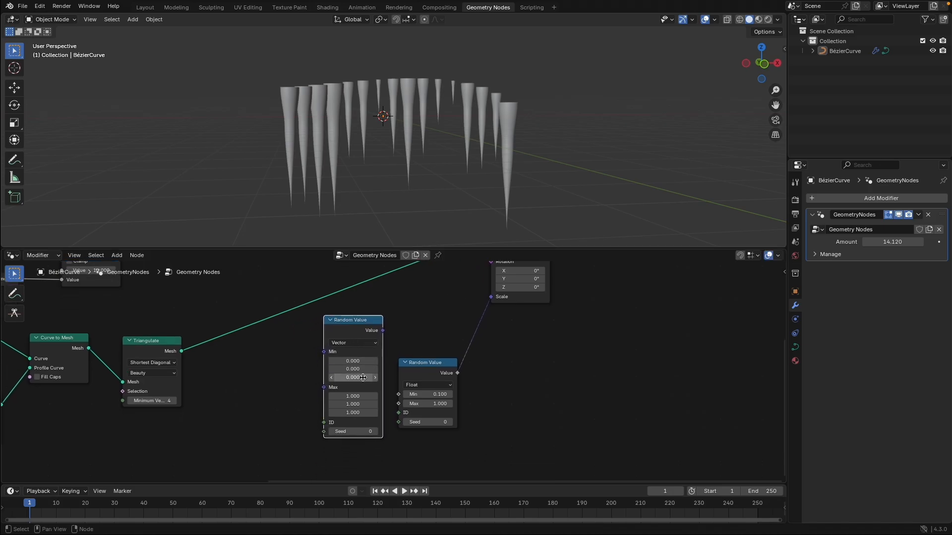
scroll(357, 404, "down", 2)
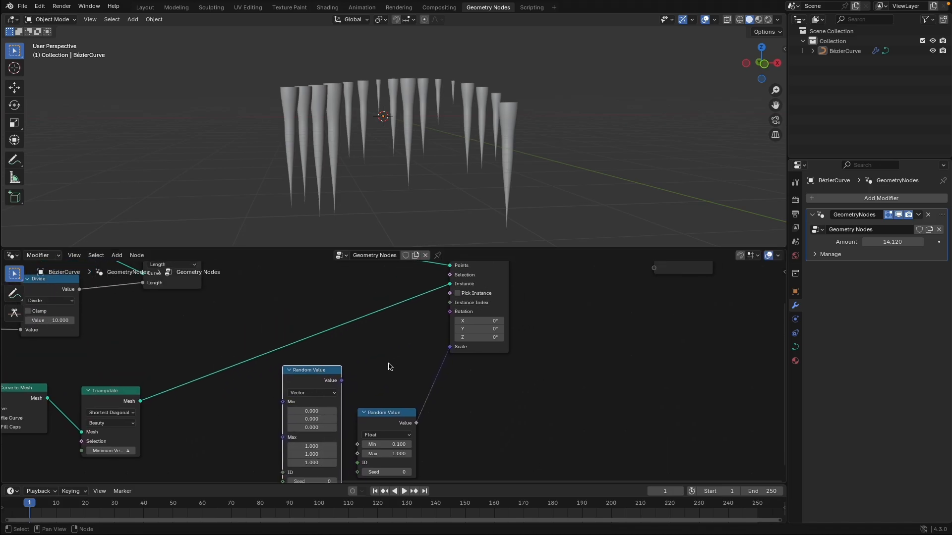
Step: Connect the vector Random Value to the Rotation of Instance on Points and set its Max to 0.03, 0.01 and 231.4
left_click_drag(346, 380, 446, 316)
middle_click_drag(406, 383, 478, 329)
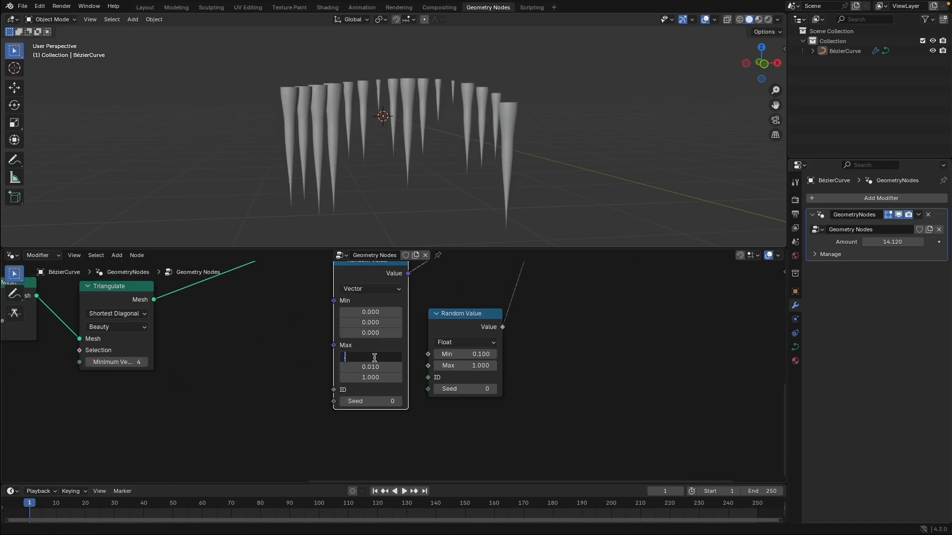
left_click_drag(369, 357, 374, 357)
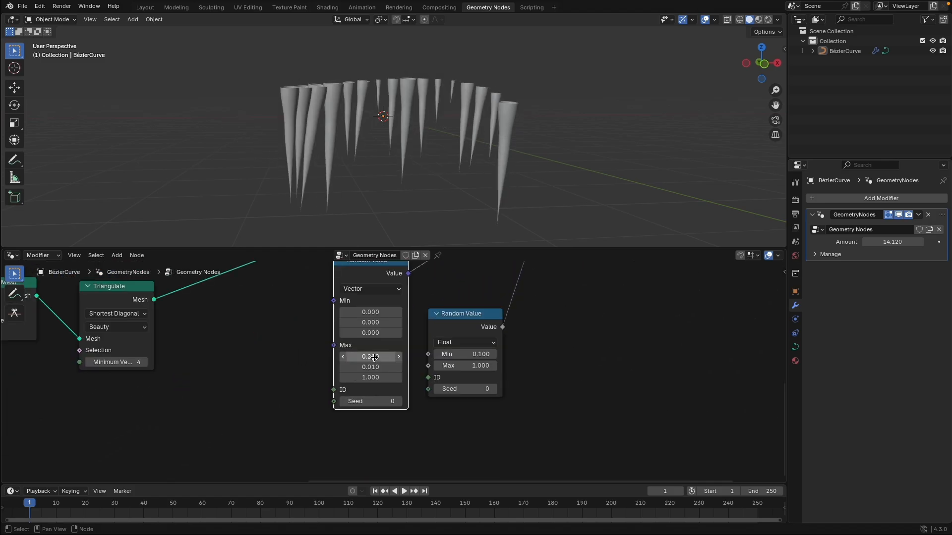
left_click(374, 357)
key("BackSpace")
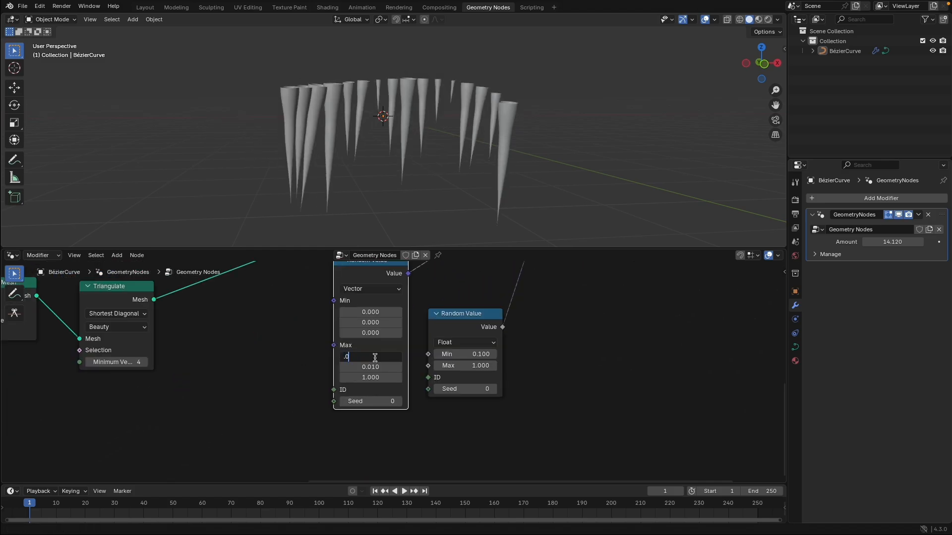
type(".03")
key("Return")
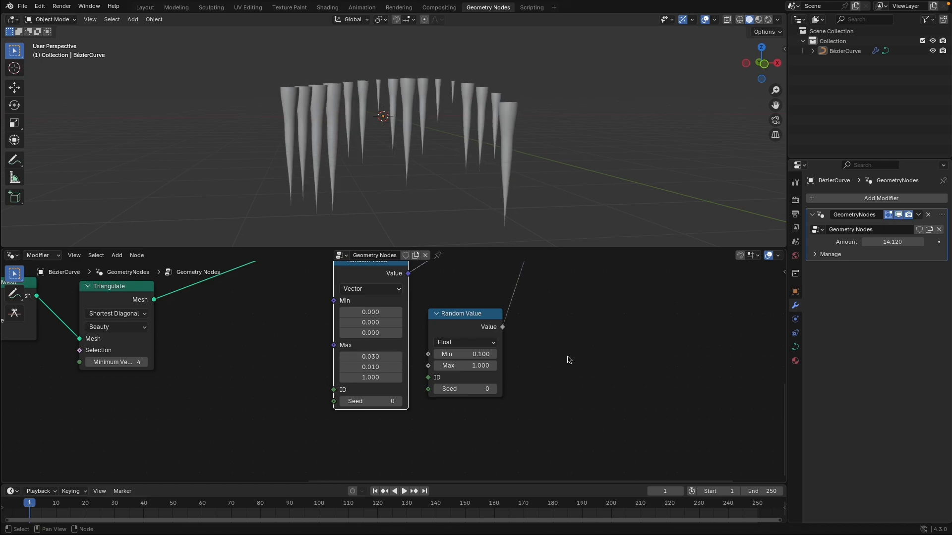
middle_click_drag(558, 351, 553, 354)
left_click_drag(365, 380, 436, 380)
Step: View the icicles from the front and set the modifier's Amount to 12.66
mouse_move(388, 183)
middle_mouse_down()
mouse_move(489, 195)
mouse_move(492, 180)
mouse_move(284, 187)
mouse_move(408, 191)
mouse_move(372, 186)
middle_mouse_up()
scroll(603, 342, "down", 2)
middle_click_drag(603, 342, 470, 444)
scroll(452, 406, "down", 1)
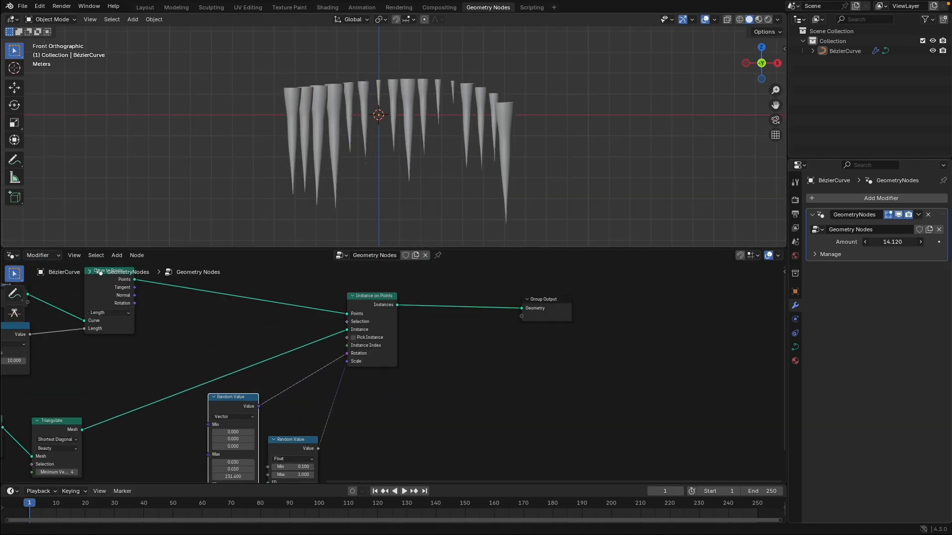
mouse_move(892, 242)
left_mouse_down()
mouse_move(931, 242)
mouse_move(885, 242)
mouse_move(899, 242)
left_mouse_up()
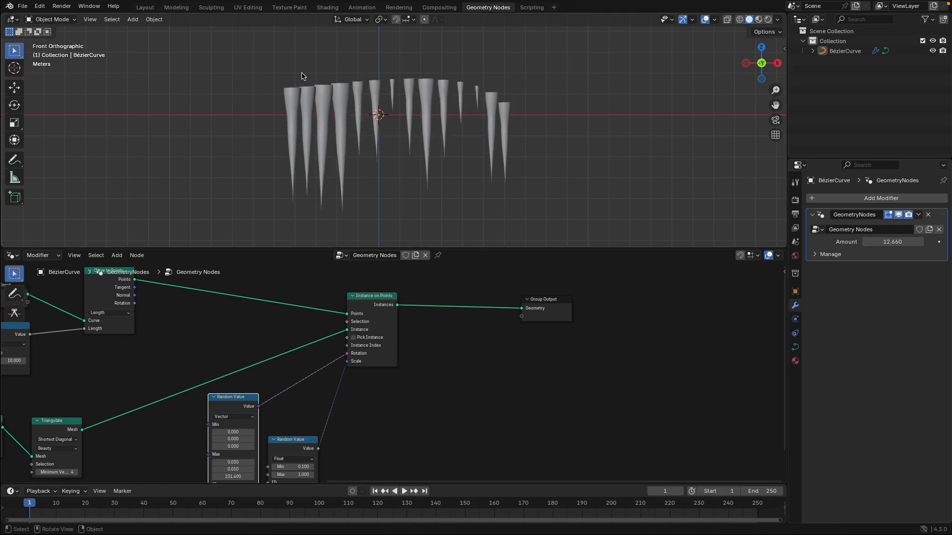
Step: Edit the Bézier curve, rotating its right end point flatter and moving it outward to lengthen the row of icicles
left_click(845, 52)
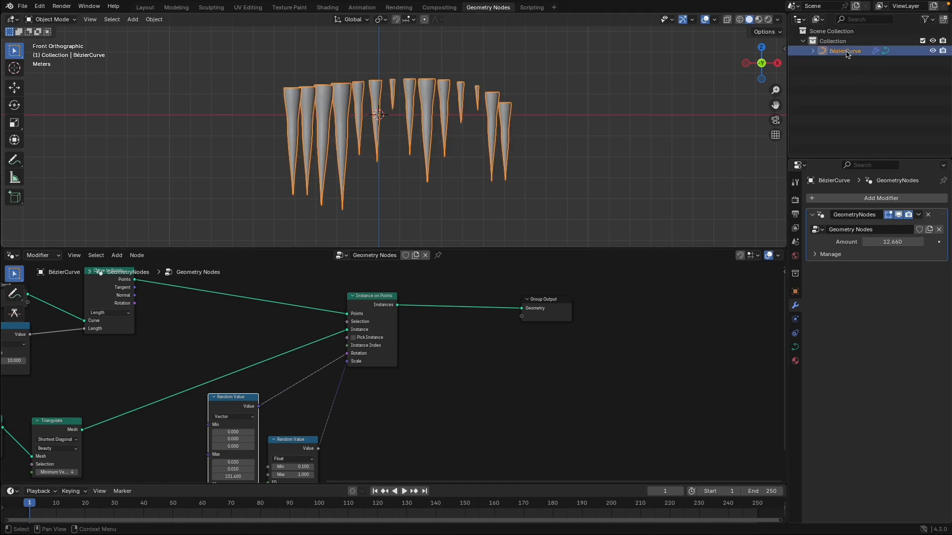
key("Tab")
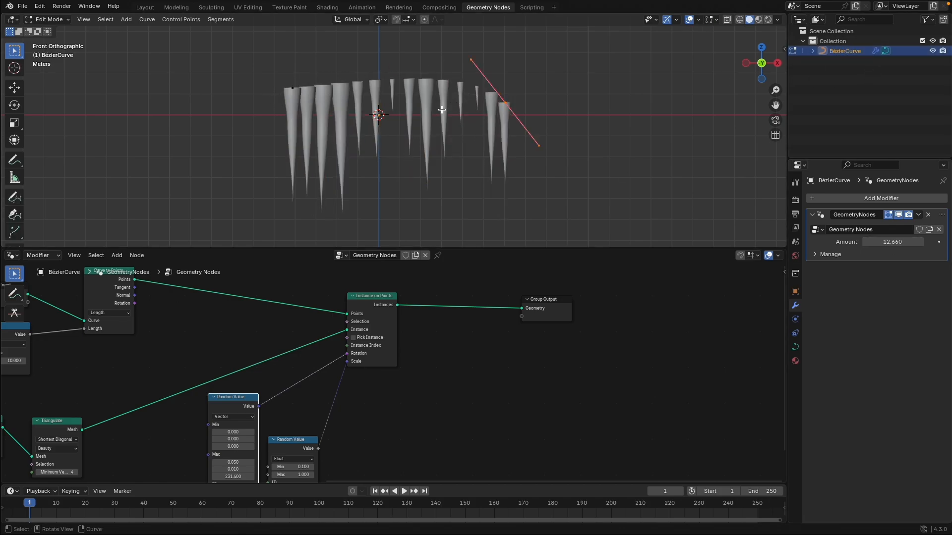
left_click(15, 88)
left_click(505, 103)
key("r")
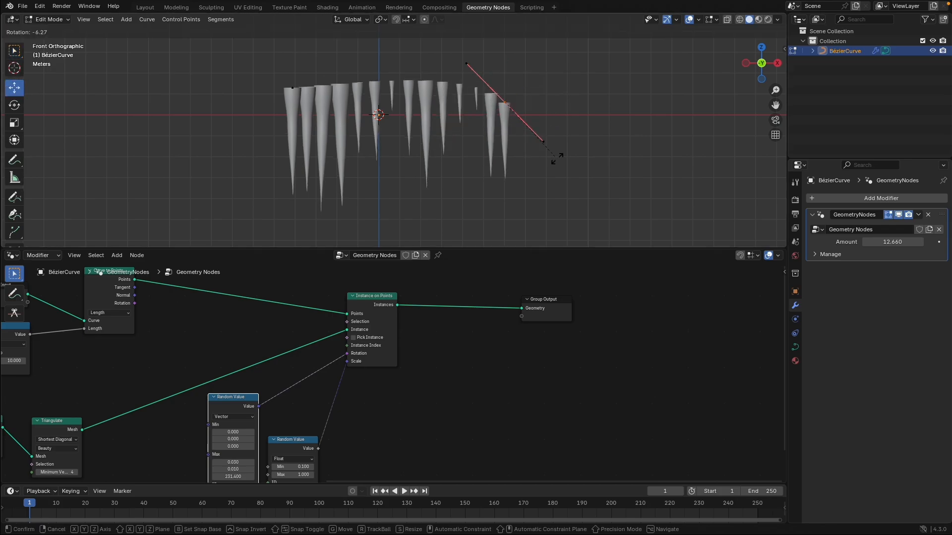
left_click(570, 109)
key("g")
left_click(698, 95)
Step: Reposition the curve's left end and middle control points so the row of icicles runs nearly level
left_click_drag(401, 79, 235, 114)
key("g")
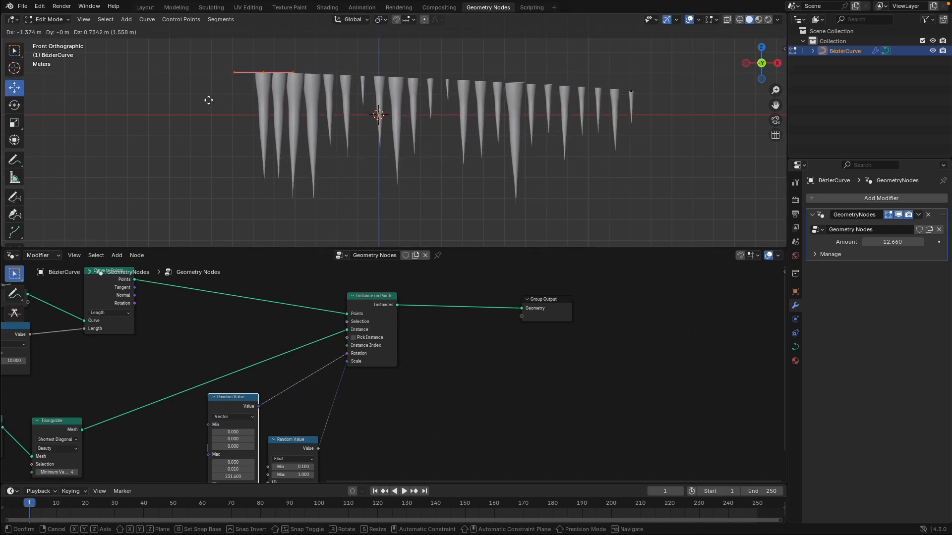
left_click(485, 132)
key("g")
left_click(355, 145)
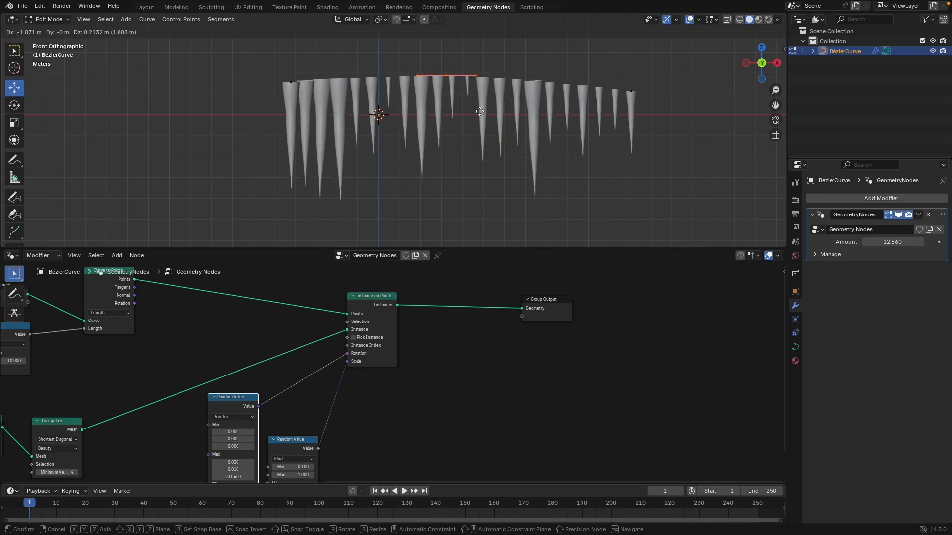
left_click(483, 108)
Step: Move the curve's right end point slightly inward, return to Object Mode and deselect the curve
left_click_drag(603, 78, 664, 124)
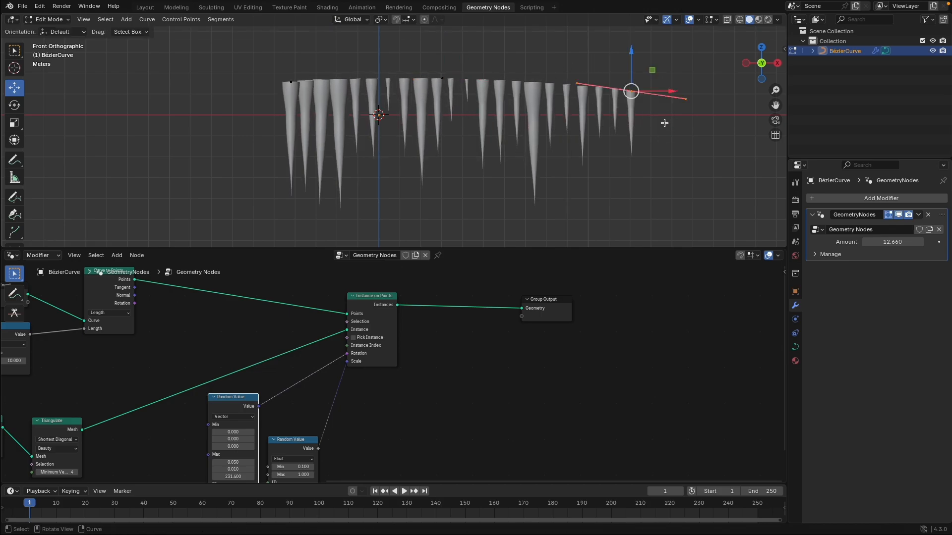
key("g")
left_click(617, 91)
key("Tab")
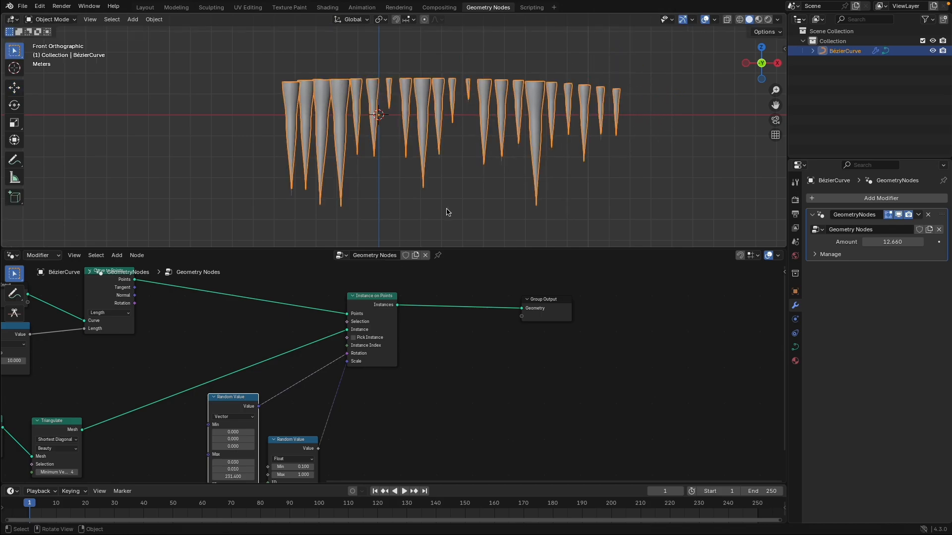
left_click(463, 186)
Step: Move the Group Output node farther from Instance on Points to free up space in the node tree
scroll(533, 242, "down", 1)
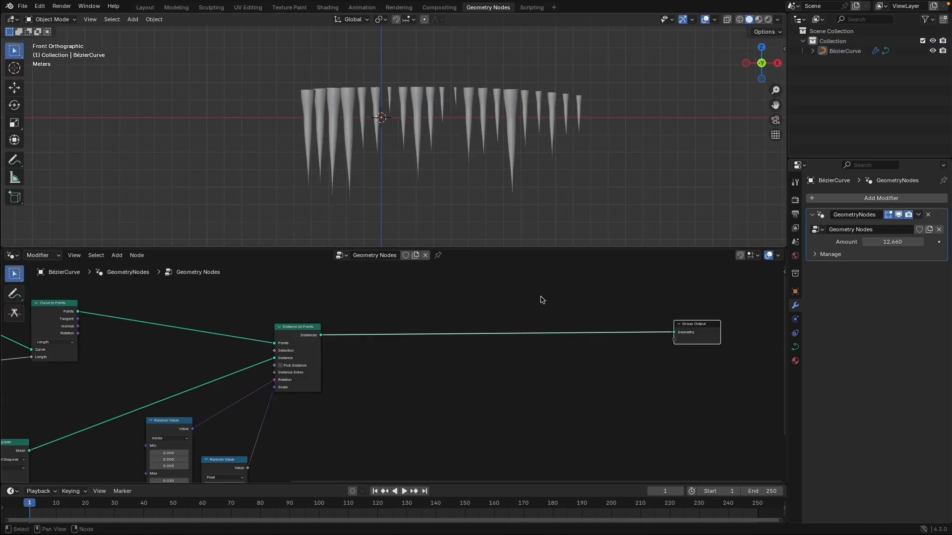
scroll(459, 350, "up", 2)
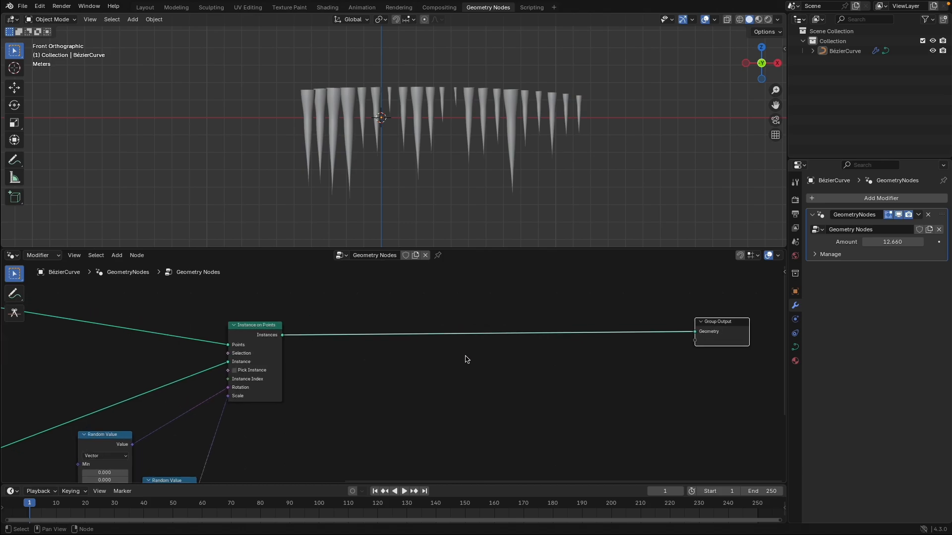
scroll(460, 166, "up", 1)
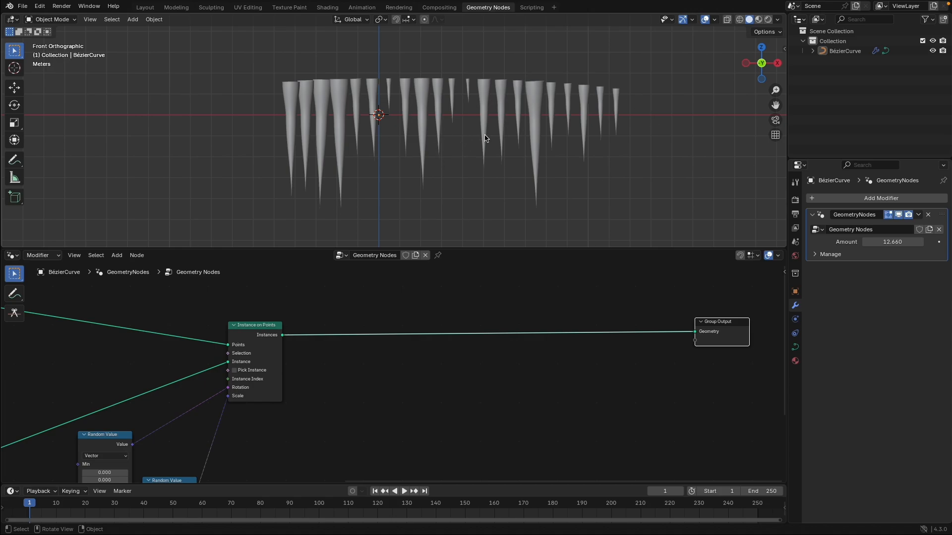
scroll(496, 146, "down", 6)
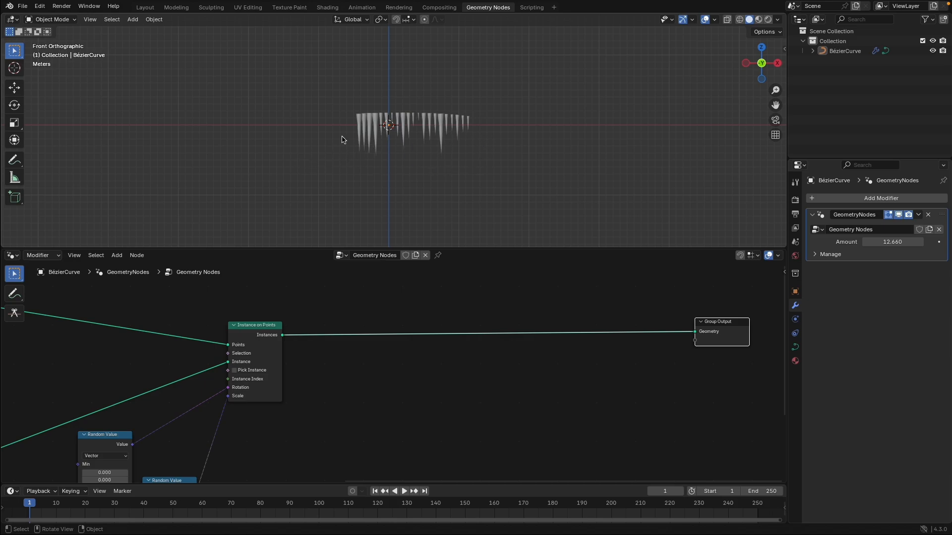
scroll(396, 172, "up", 4)
scroll(397, 171, "down", 2)
scroll(396, 172, "up", 2)
scroll(397, 172, "up", 1)
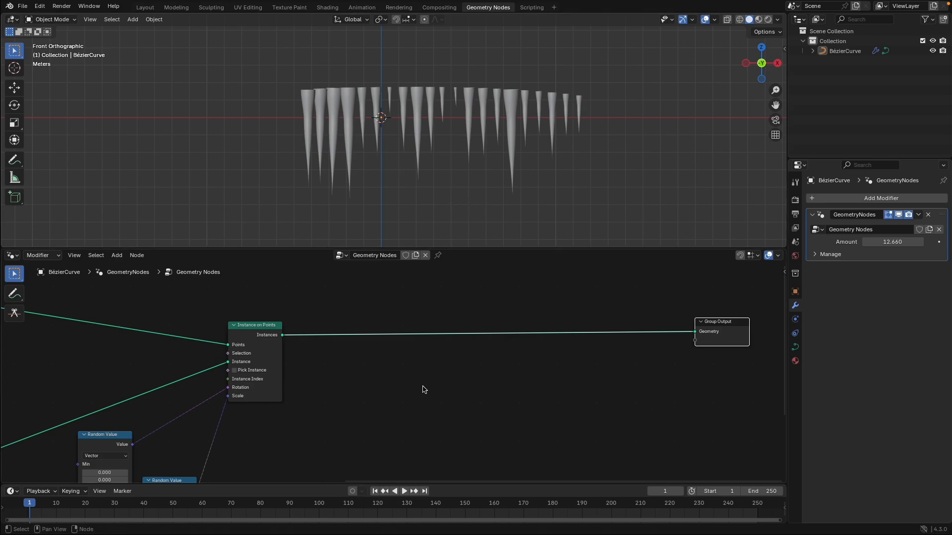
Step: Add a Realize Instances node on the link between Instance on Points and Group Output
middle_click_drag(376, 352, 343, 374)
key("shift+a")
type("real")
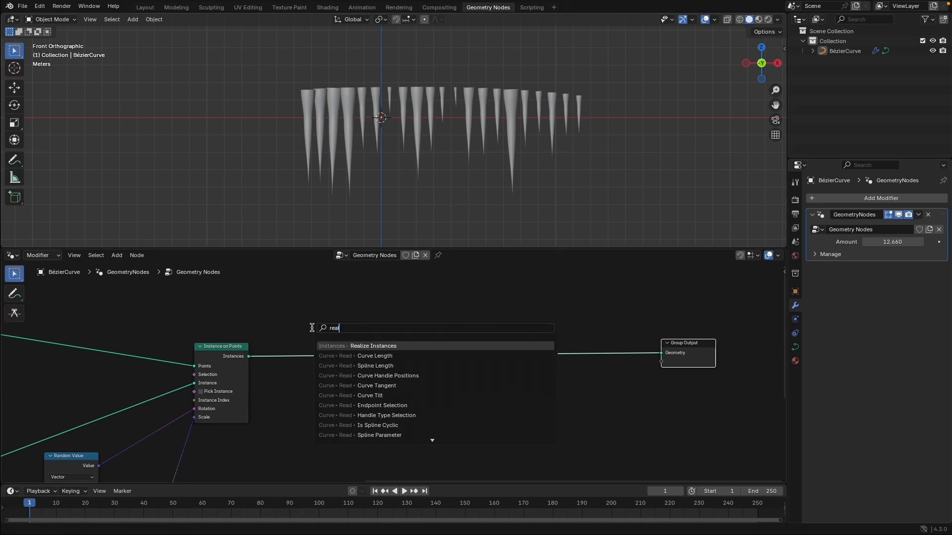
key("Return")
left_click(310, 350)
left_click_drag(310, 350, 314, 349)
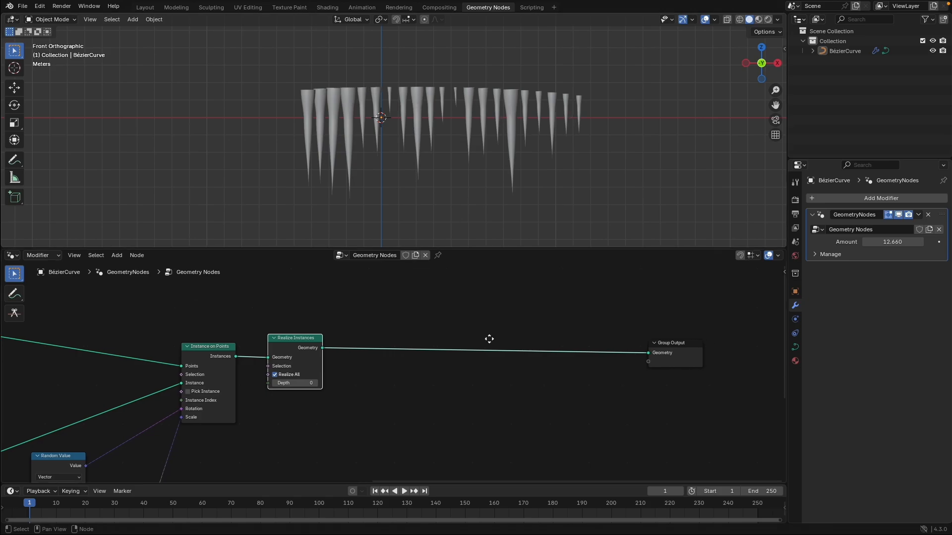
Step: Move the Group Output node farther away from the Realize Instances node
scroll(503, 335, "right", 5, "ctrl")
left_click_drag(583, 349, 658, 352)
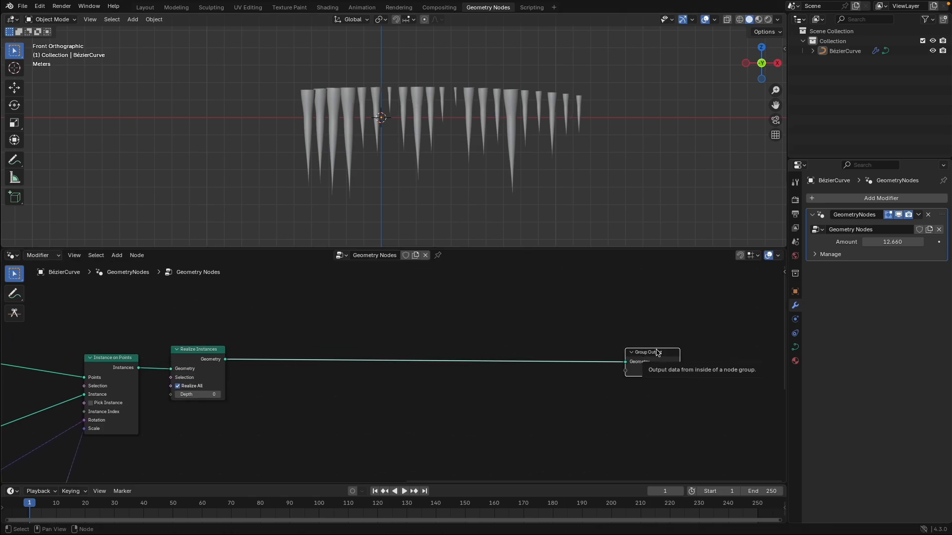
scroll(460, 309, "down", 1)
middle_click_drag(459, 308, 464, 331)
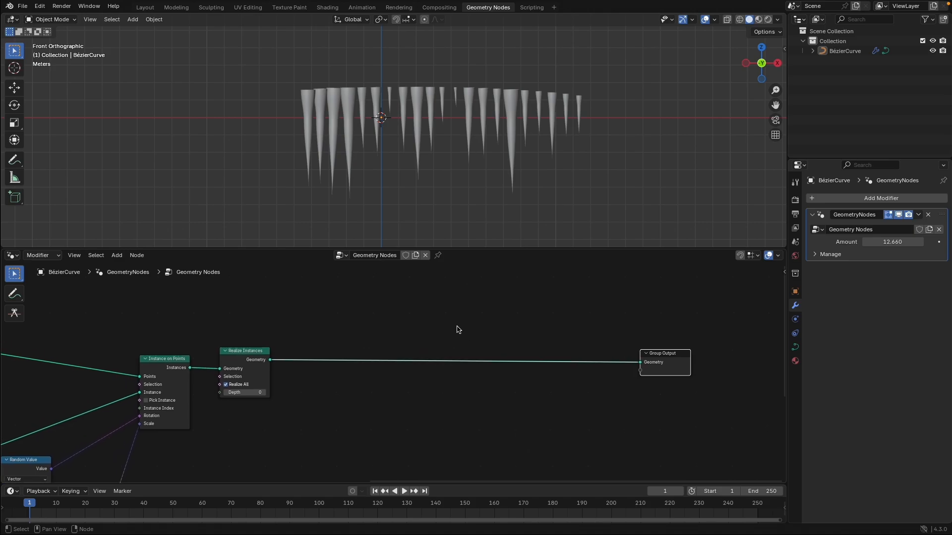
Step: Add a Mesh to Volume node in the free space above the link between Realize Instances and Group Output
key("shift+a")
left_click(340, 314)
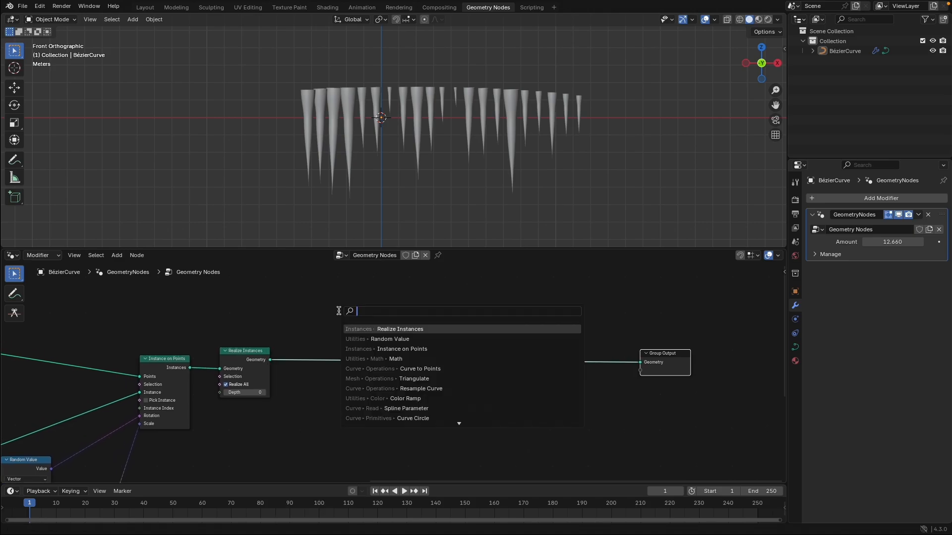
type("mesh to volume")
key("Return")
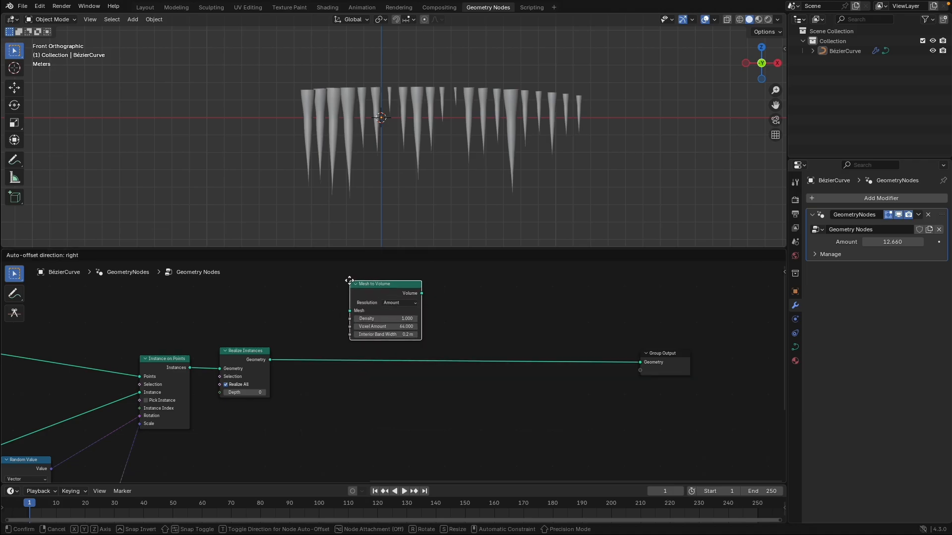
left_click(349, 280)
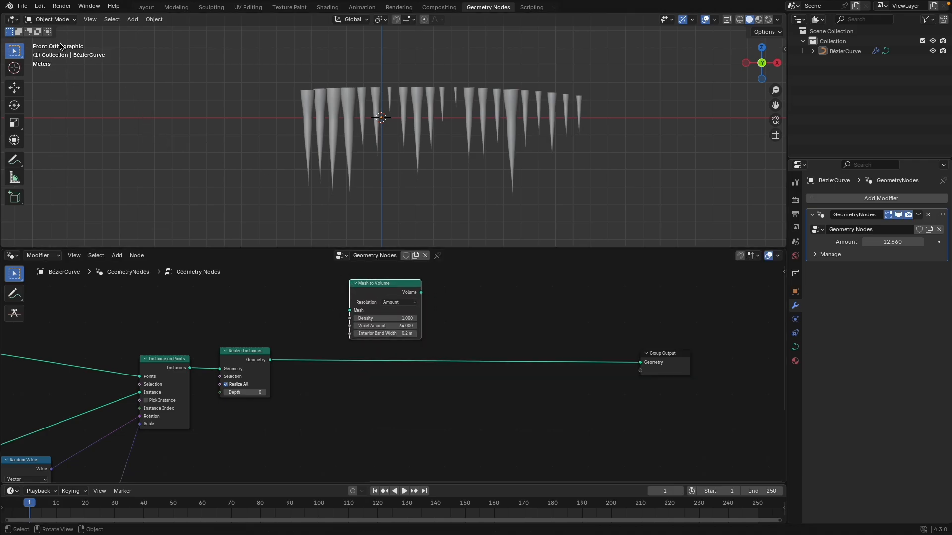
Step: Connect the Mesh to Volume node between Realize Instances and Group Output
left_click(22, 6)
middle_click_drag(489, 378, 479, 380)
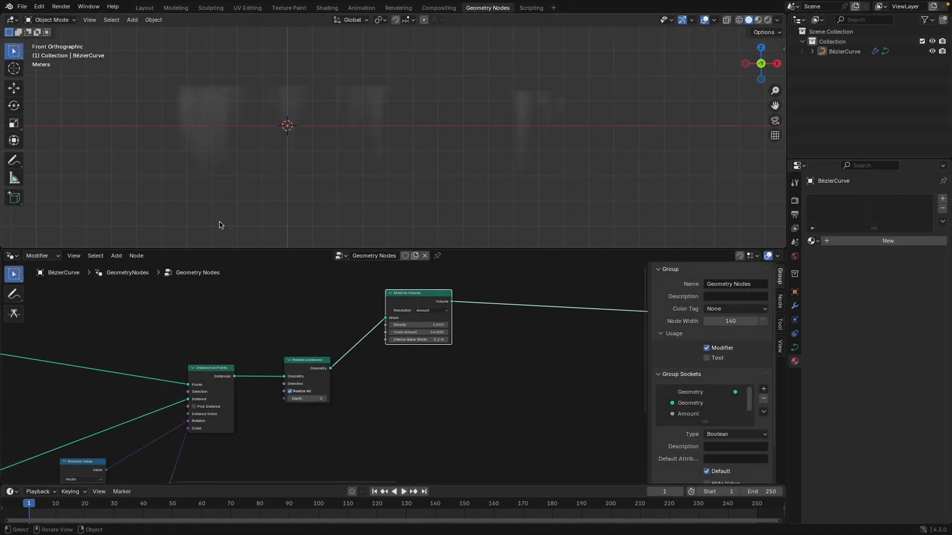
middle_click_drag(286, 342, 257, 349)
middle_click_drag(443, 395, 348, 418)
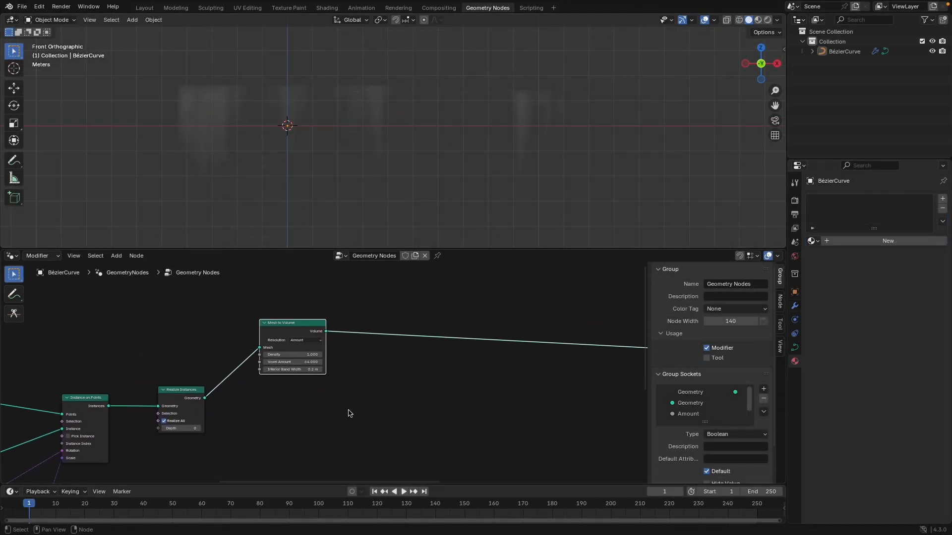
Step: Set the Mesh to Volume node's Resolution mode to Size
scroll(348, 417, "up", 1)
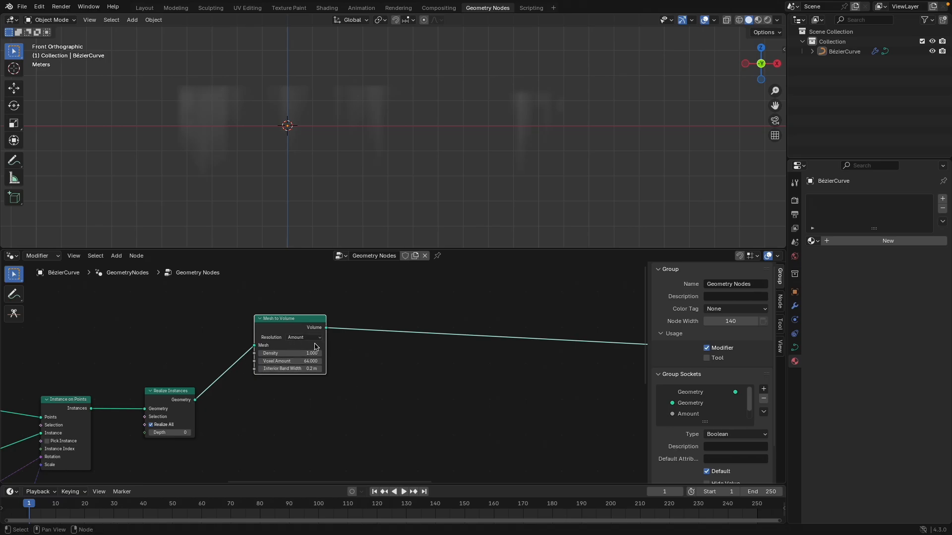
left_click(300, 337)
left_click(297, 353)
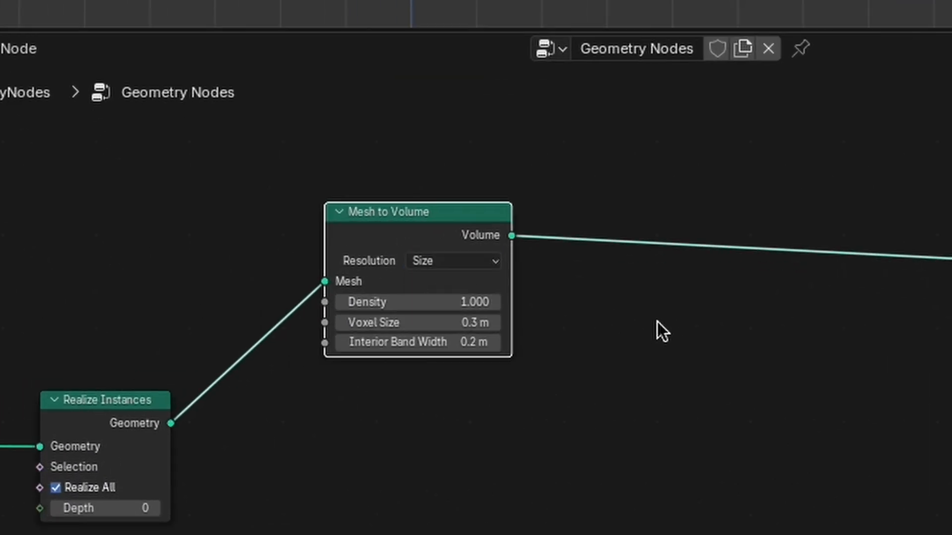
Step: Add a Volume to Mesh node on the link between the Mesh to Volume and Group Output nodes
key("shift+a")
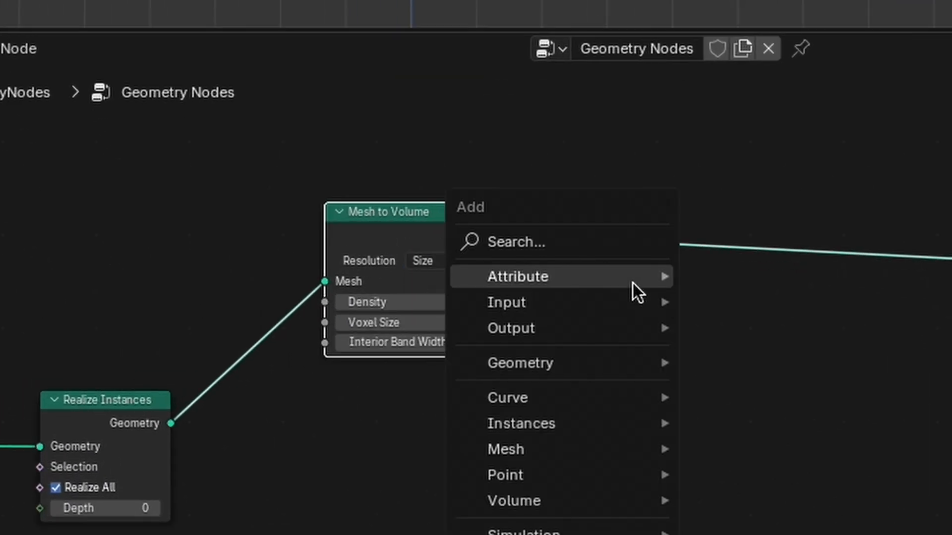
left_click(617, 251)
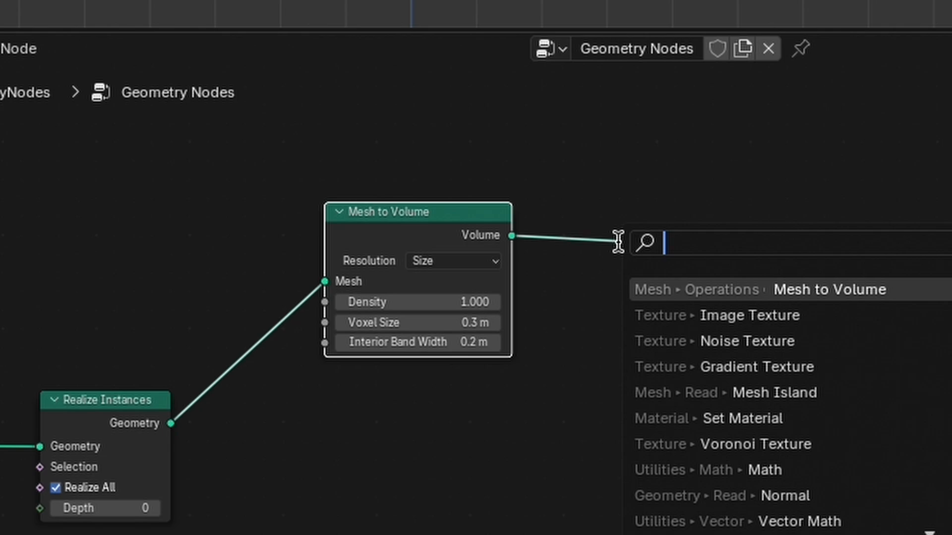
type("volume")
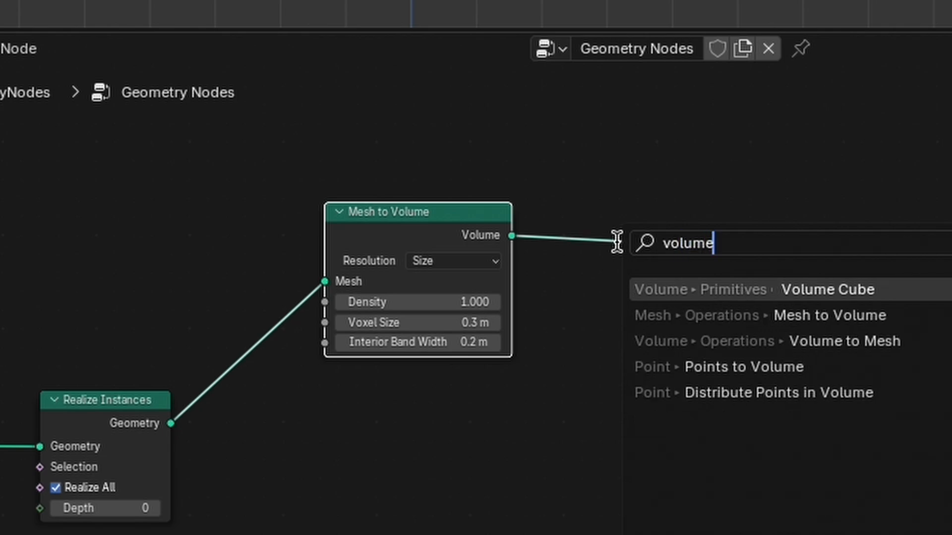
key("Down")
key("Down")
key("Return")
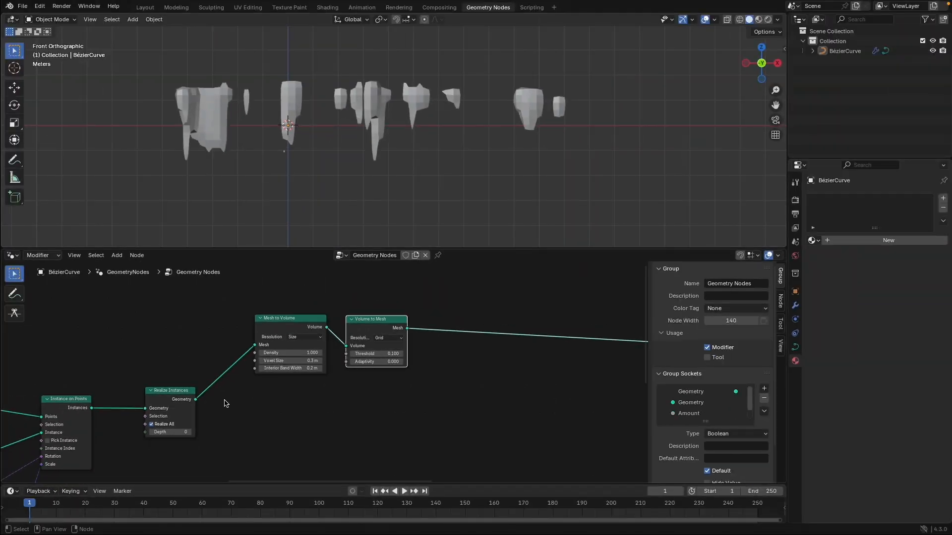
Step: Set the Mesh to Volume node's Density to 10 and its Voxel Size to 0.1 m
left_click(405, 302)
type("10")
key("Return")
left_click(275, 357)
type("0.1")
key("Return")
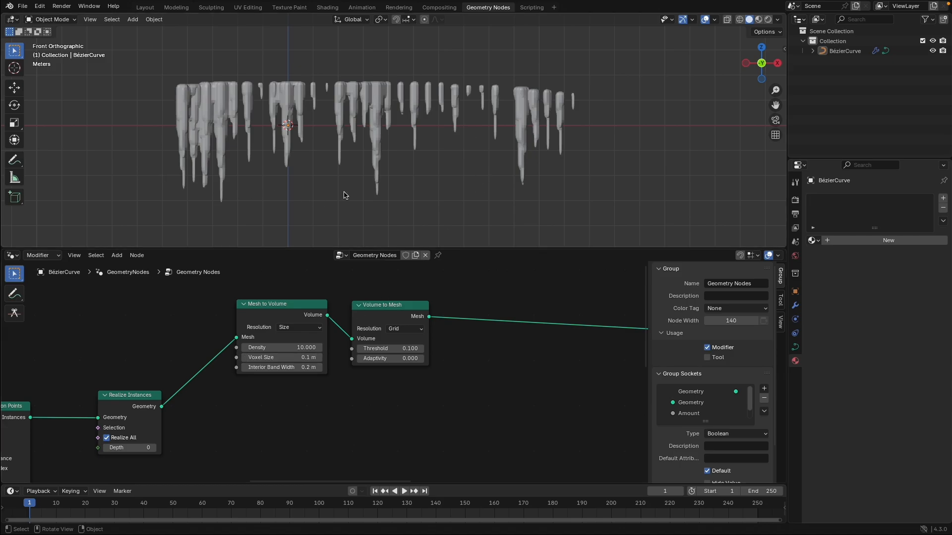
Step: Set the Mesh to Volume node's Interior Band Width to 0.1 m and refine its Voxel Size to 0.05 m
scroll(270, 119, "up", 4)
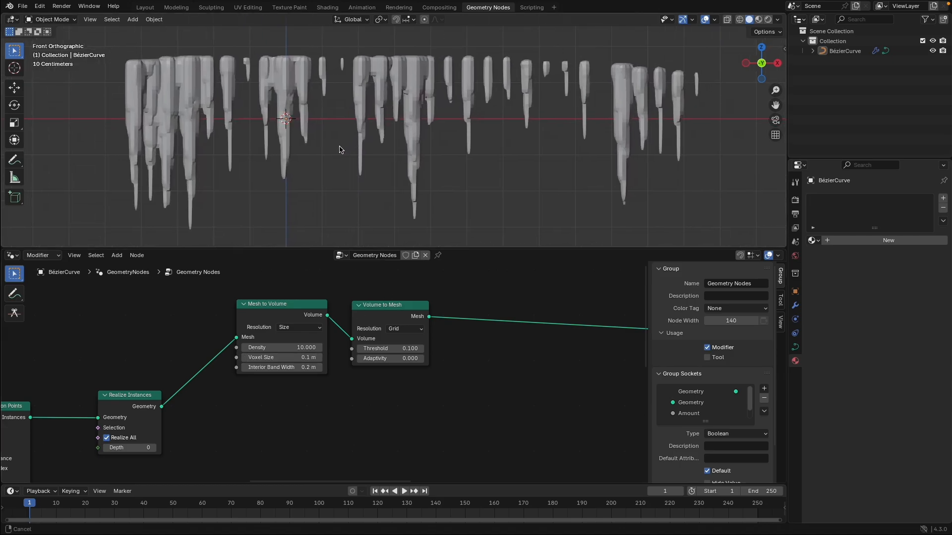
left_click(266, 367)
type("0.1")
key("Return")
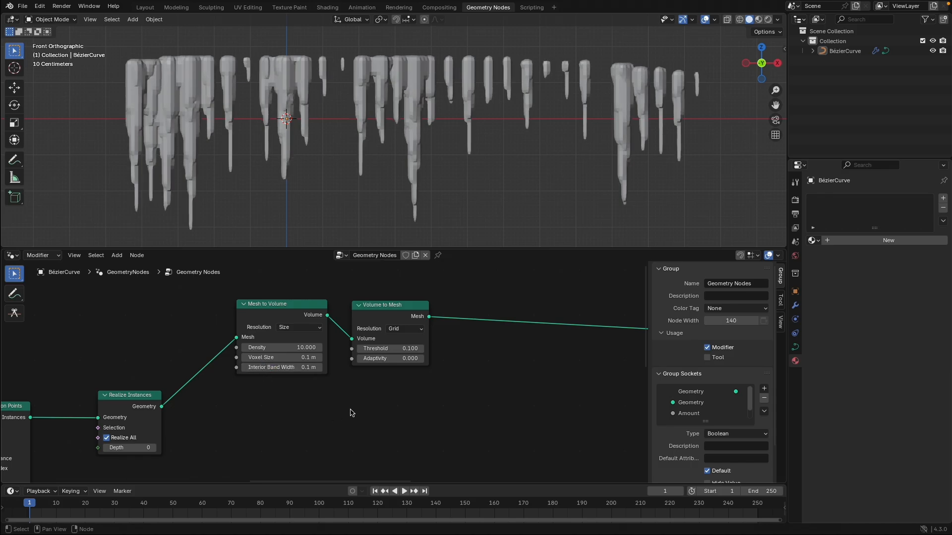
left_click_drag(278, 358, 271, 358)
left_click(279, 359)
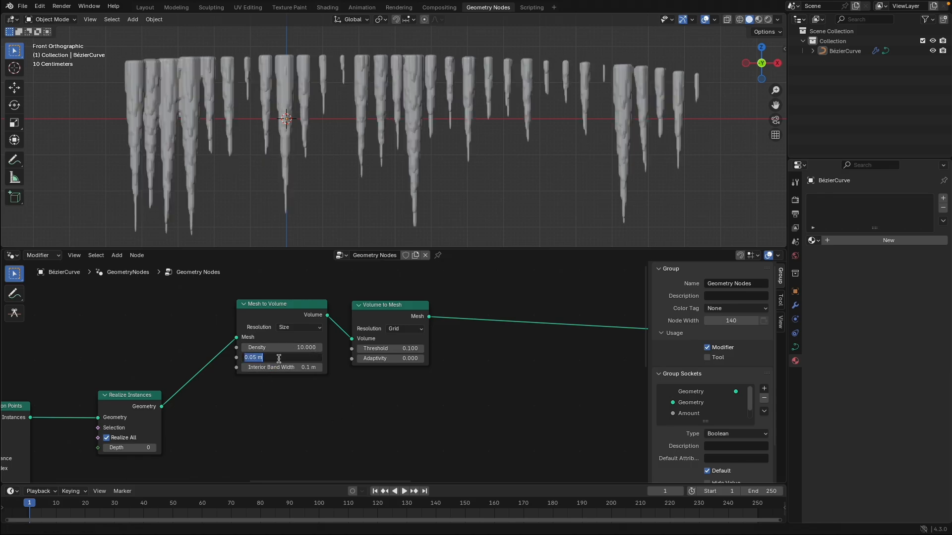
key("Return")
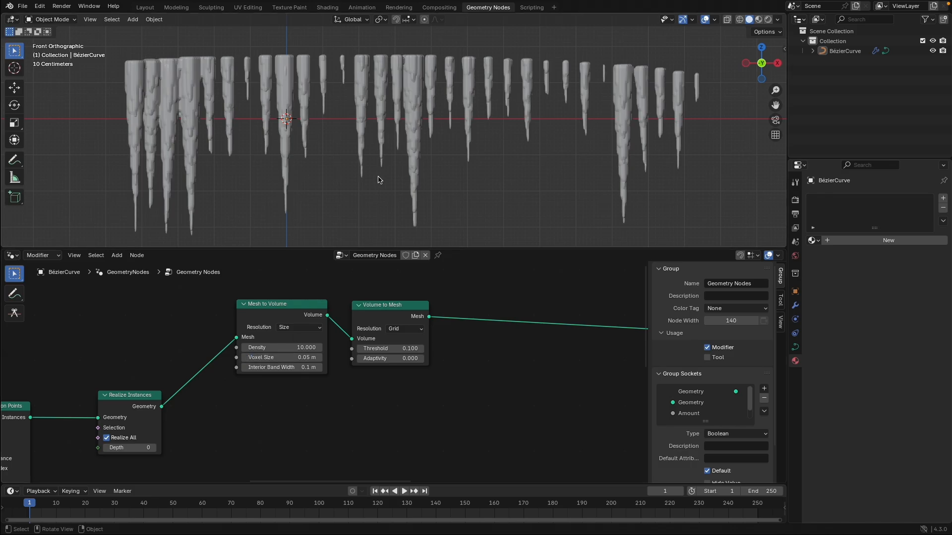
Step: Raise the Mesh to Volume node's Density to 20
middle_click_drag(318, 397, 301, 409)
left_click(244, 359)
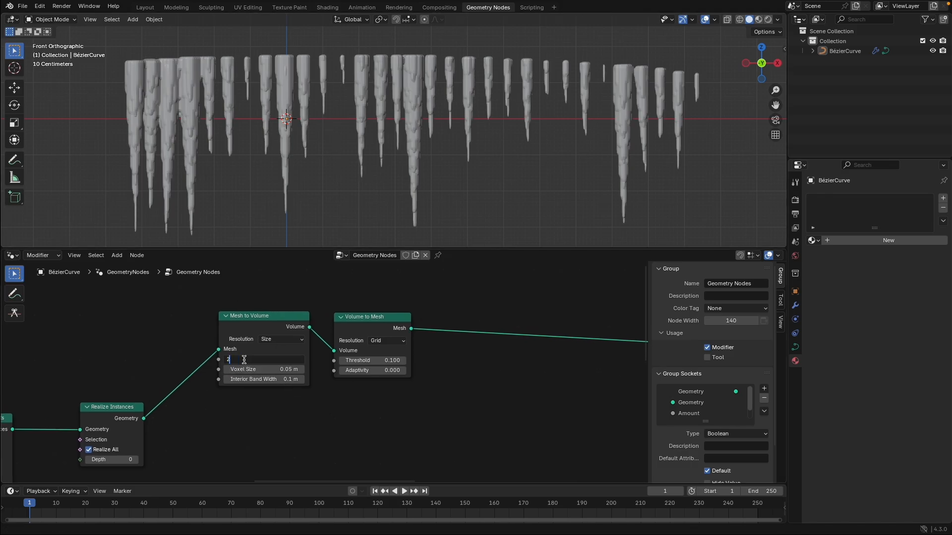
type("20")
key("Return")
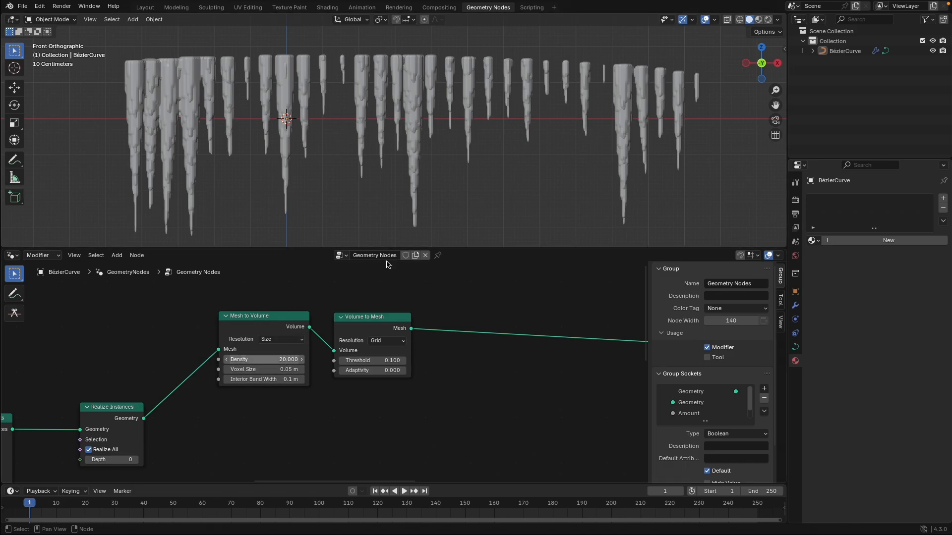
Step: Examine the icicles' tops and sides up close, and trace the node chain back to the Curve to Mesh node
middle_click_drag(388, 427, 353, 417)
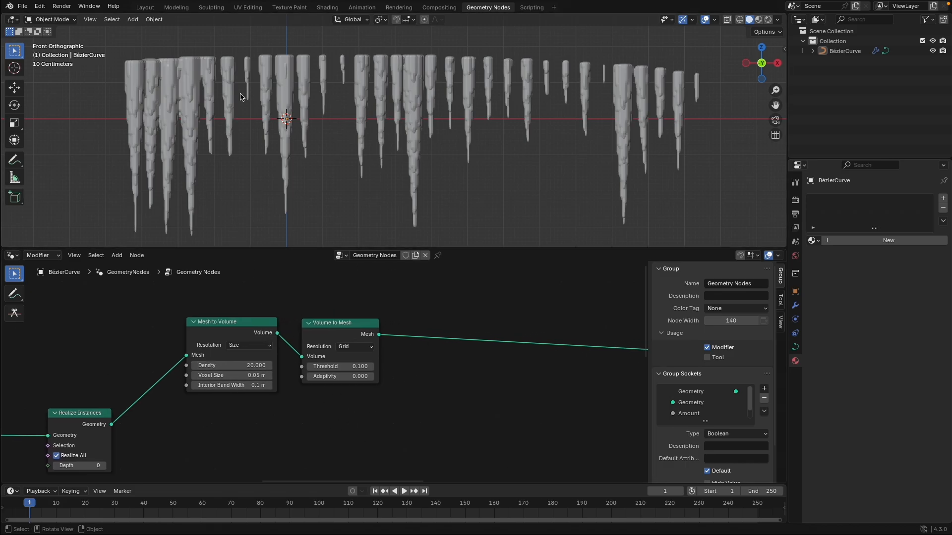
key("Home")
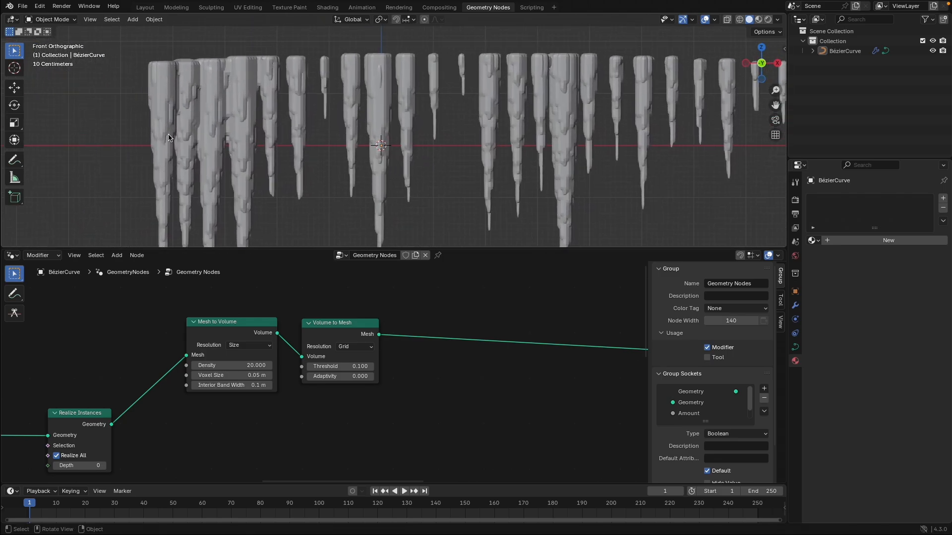
middle_click_drag(240, 88, 282, 115)
scroll(284, 119, "up", 1)
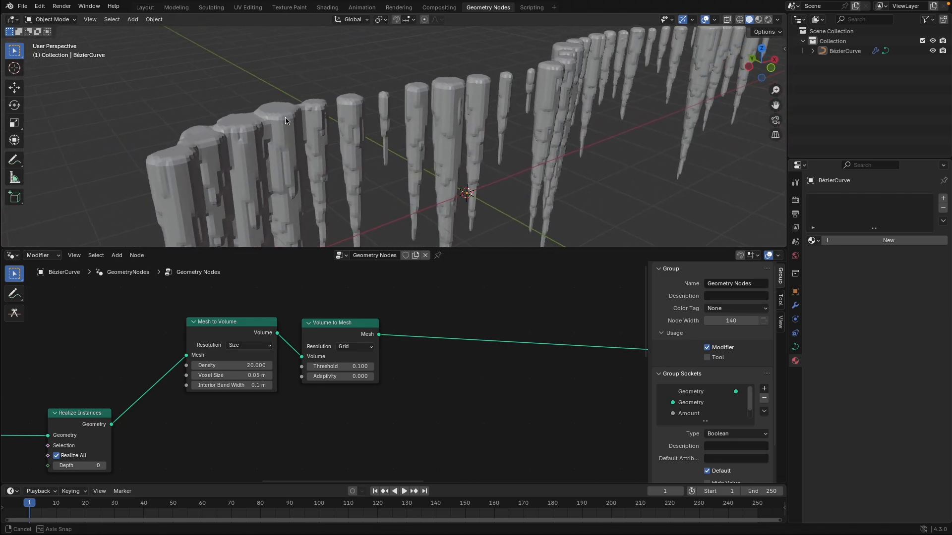
middle_click_drag(251, 171, 293, 129, "shift")
scroll(114, 365, "down", 5)
scroll(114, 366, "down", 1)
middle_click_drag(114, 366, 422, 366)
middle_click_drag(289, 395, 448, 350)
middle_click_drag(290, 401, 430, 299)
middle_click_drag(296, 364, 407, 355)
scroll(382, 369, "up", 4)
middle_click_drag(485, 340, 259, 383)
scroll(299, 393, "up", 1)
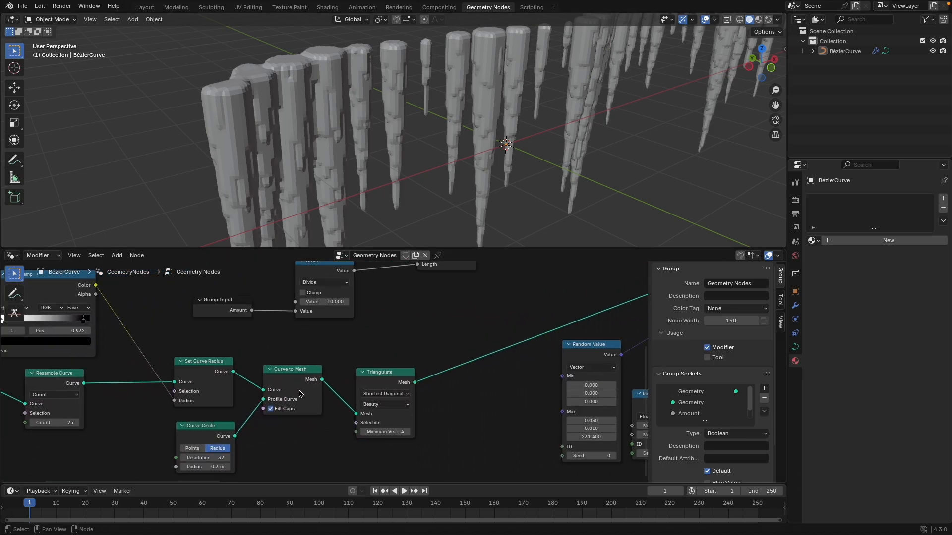
Step: Turn Fill Caps off and back on in the Curve to Mesh node to compare its effect on the icicles
left_click(270, 410)
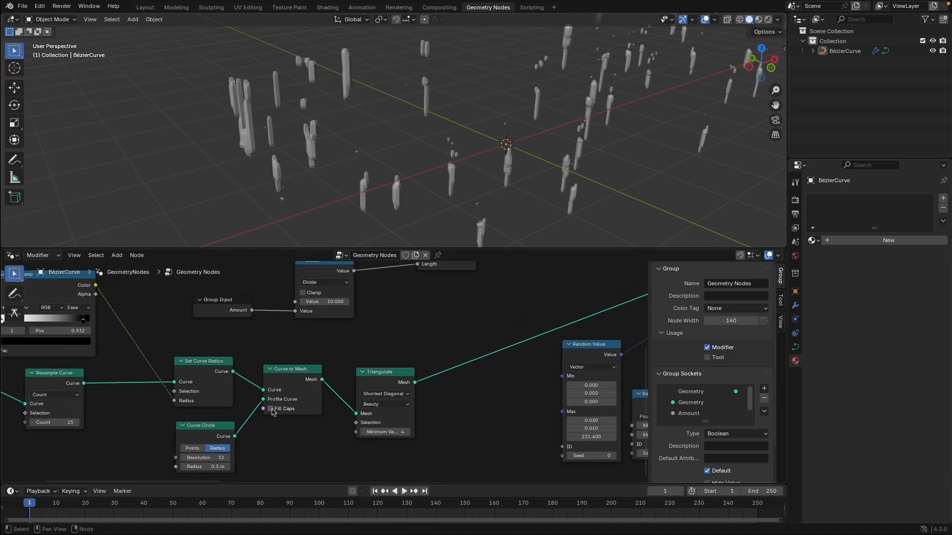
left_click(299, 378)
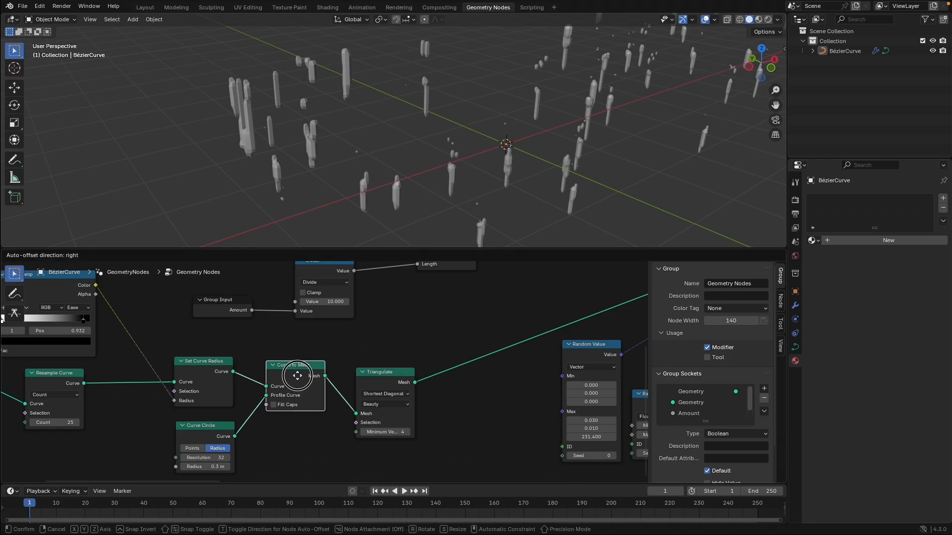
middle_click_drag(263, 436, 372, 398)
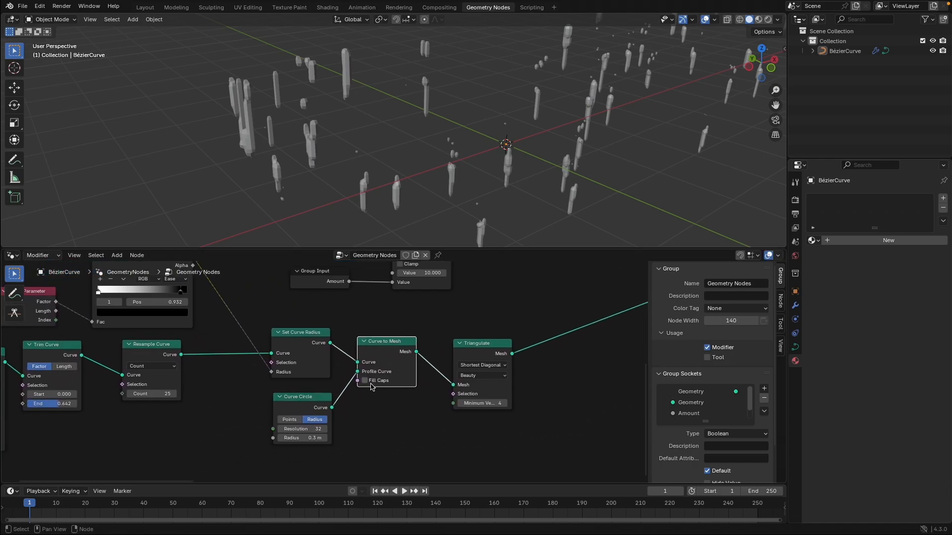
left_click(365, 381)
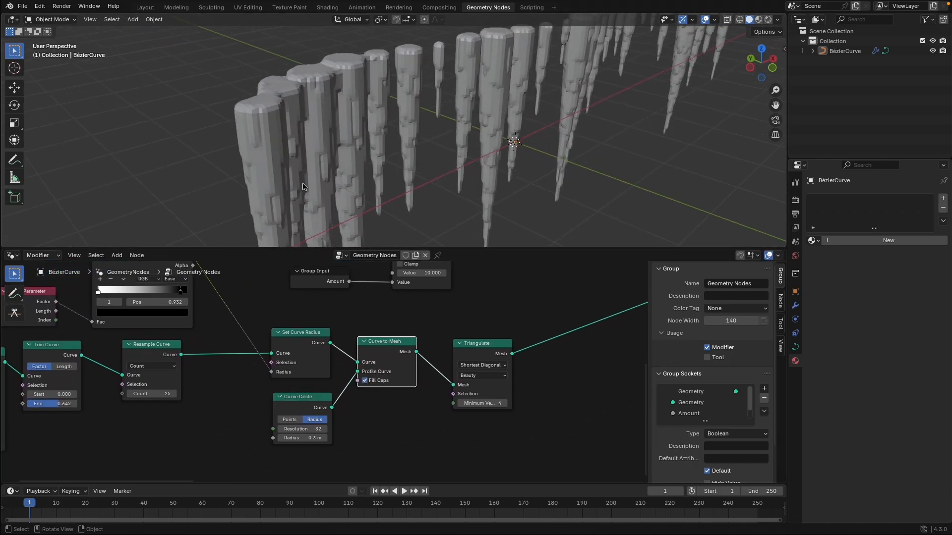
Step: Preview the Curve to Mesh output with a temporary Viewer node, compare Fill Caps off and on, and delete the Viewer
left_click(388, 342, "ctrl+shift")
middle_click_drag(570, 164, 510, 100, "shift")
scroll(471, 136, "up", 4)
middle_click_drag(471, 134, 454, 200, "shift")
scroll(379, 125, "up", 3)
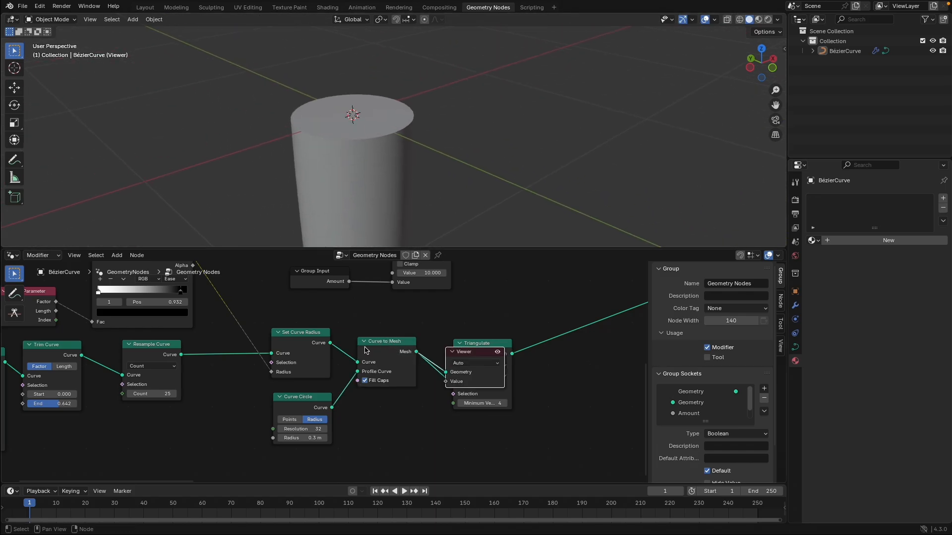
left_click(365, 381)
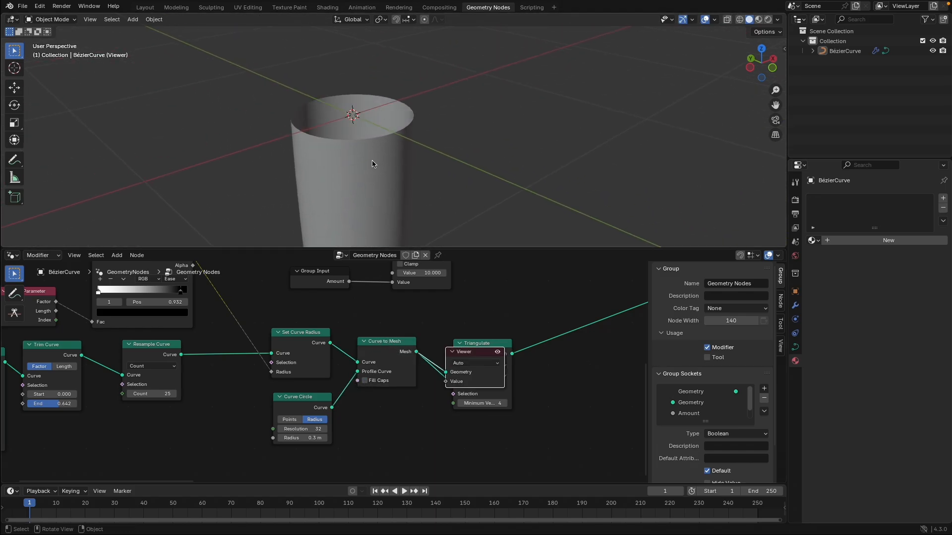
left_click(366, 380)
key("x")
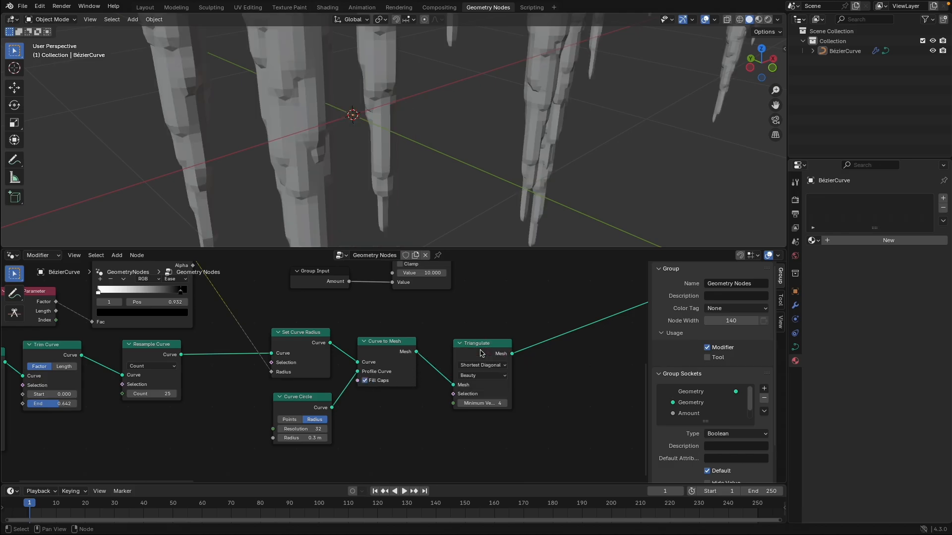
Step: Try an Adaptivity of 1 in the Volume to Mesh node and undo it
scroll(379, 170, "down", 8)
middle_click_drag(374, 170, 518, 179)
scroll(438, 441, "down", 1)
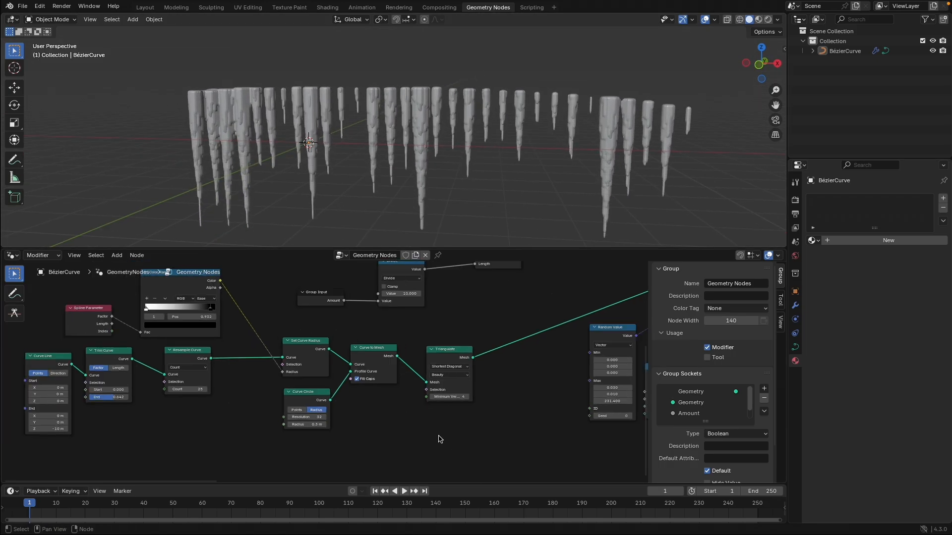
scroll(289, 446, "up", 3)
middle_click_drag(289, 446, 234, 408)
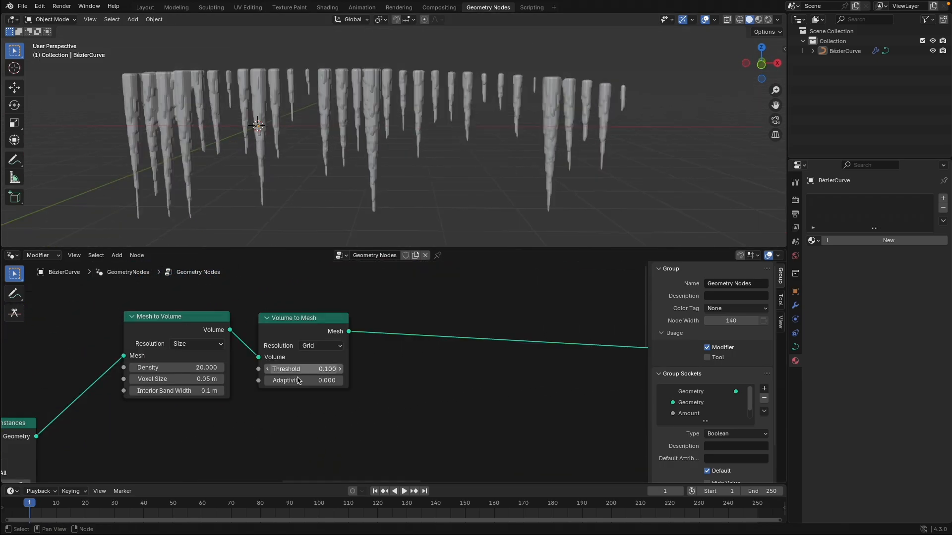
double_click(297, 381)
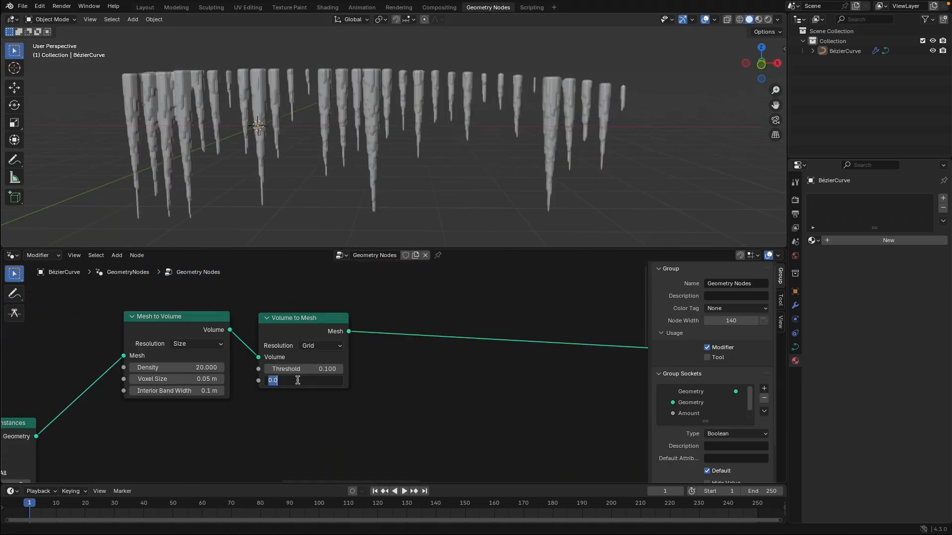
key("Return")
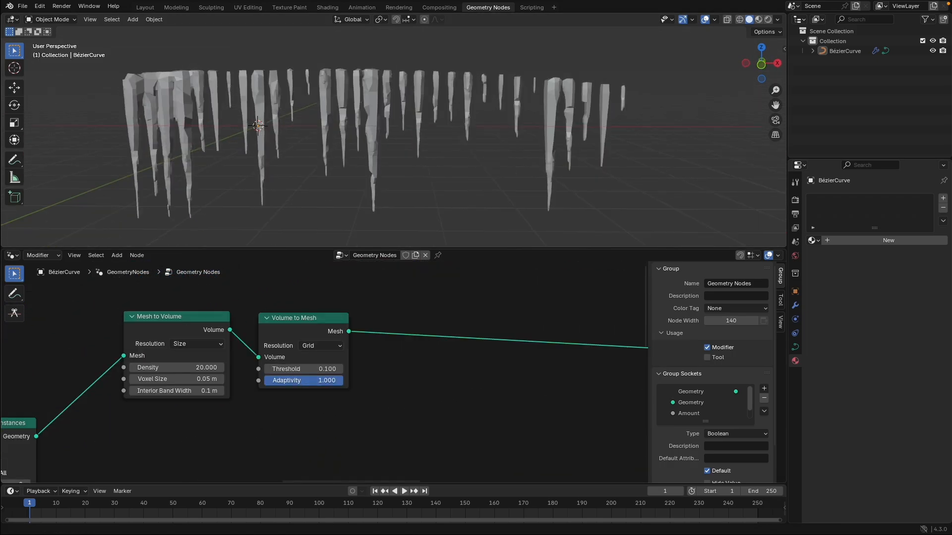
key("ctrl+z")
Step: Try Threshold values of 1 and 0.01 in the Volume to Mesh node, comparing the icicle surfaces up close
double_click(279, 369)
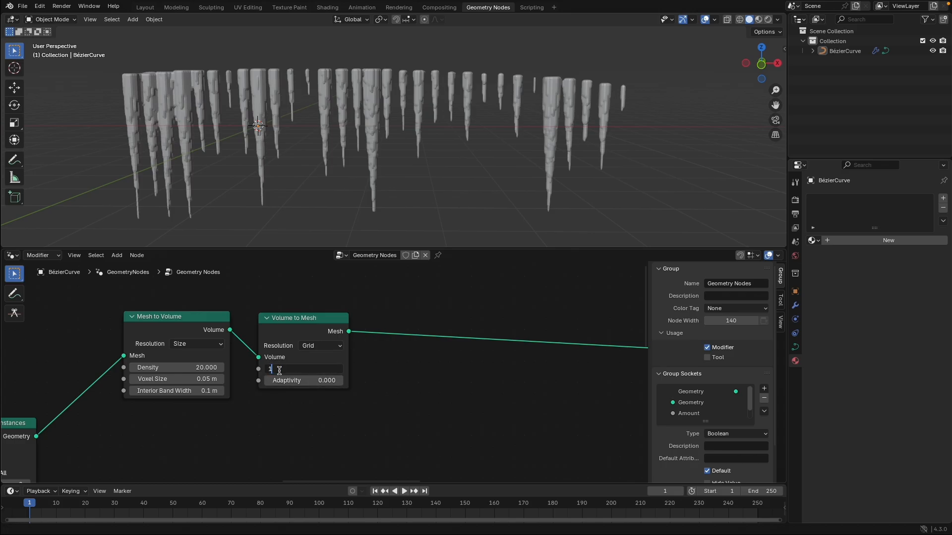
key("Return")
scroll(367, 173, "up", 5)
middle_click_drag(367, 173, 254, 187)
double_click(316, 368)
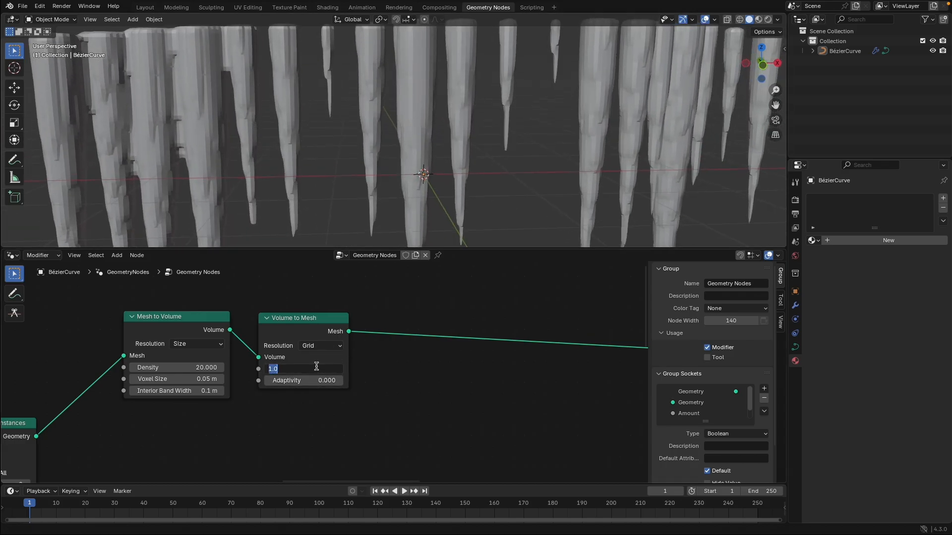
key("Return")
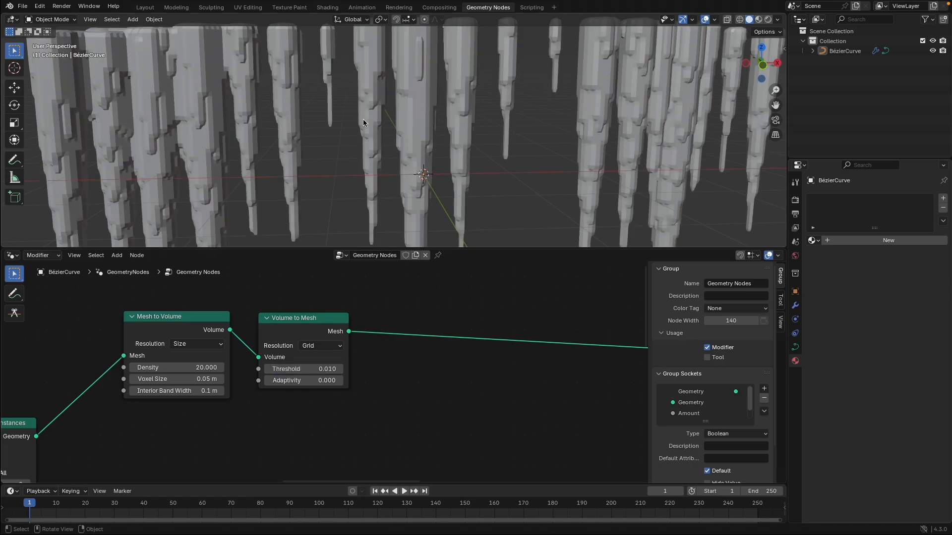
Step: Set the Volume to Mesh node's Threshold to 2
double_click(298, 369)
type("2")
key("Return")
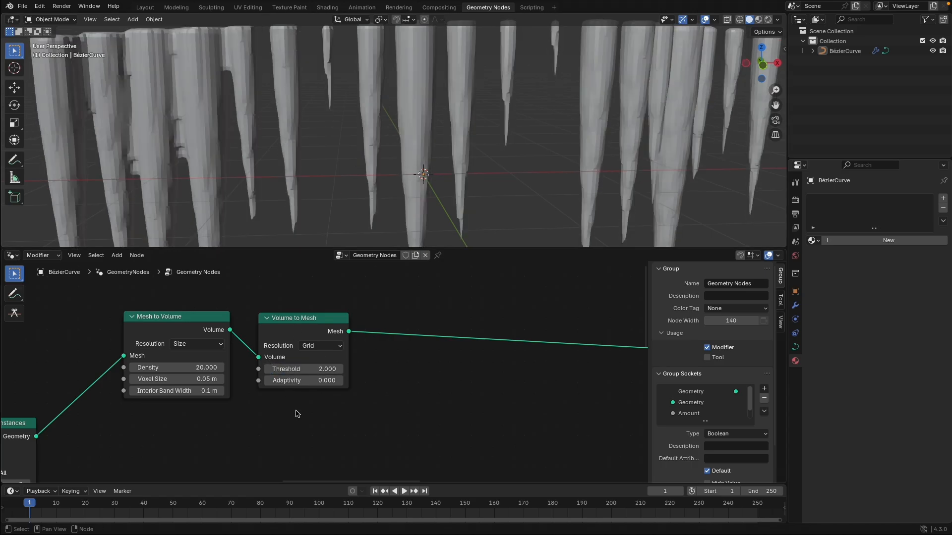
Step: Try the Size resolution mode in the Volume to Mesh node and switch it back to Grid
left_click(327, 347)
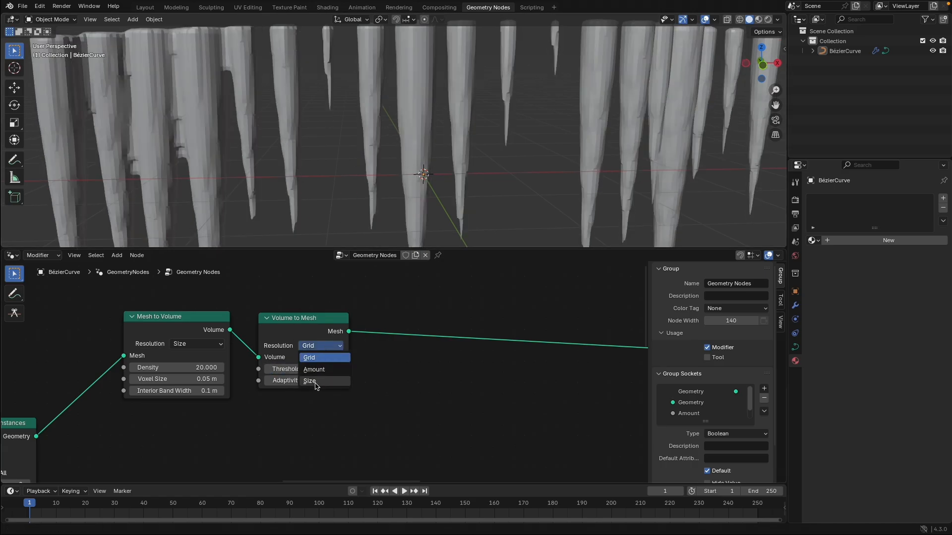
left_click(315, 385)
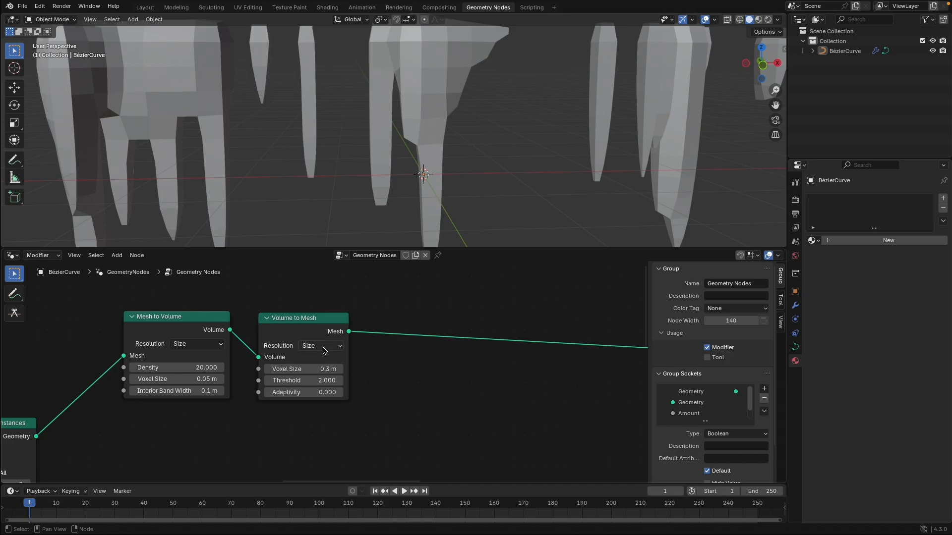
left_click(323, 351)
left_click(319, 363)
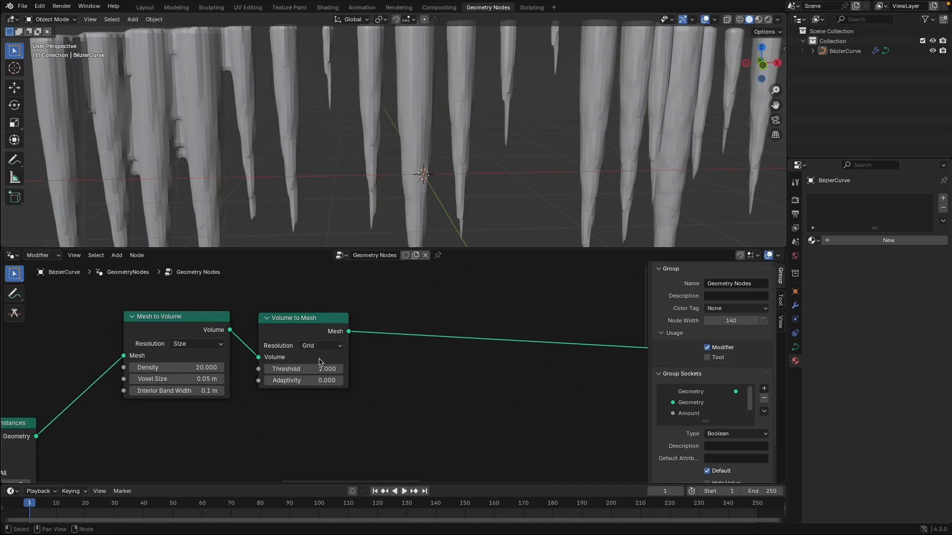
scroll(287, 182, "down", 4)
scroll(375, 385, "down", 2)
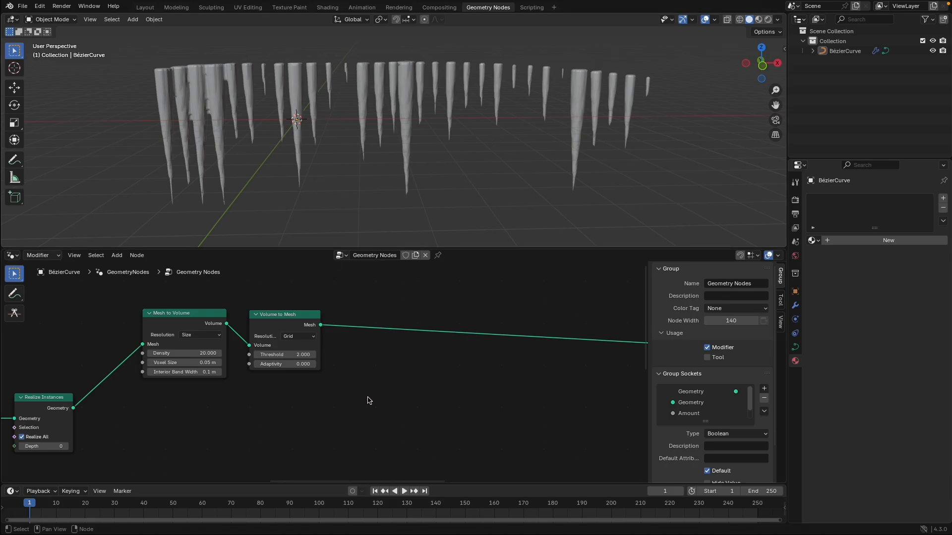
middle_click_drag(357, 390, 356, 390)
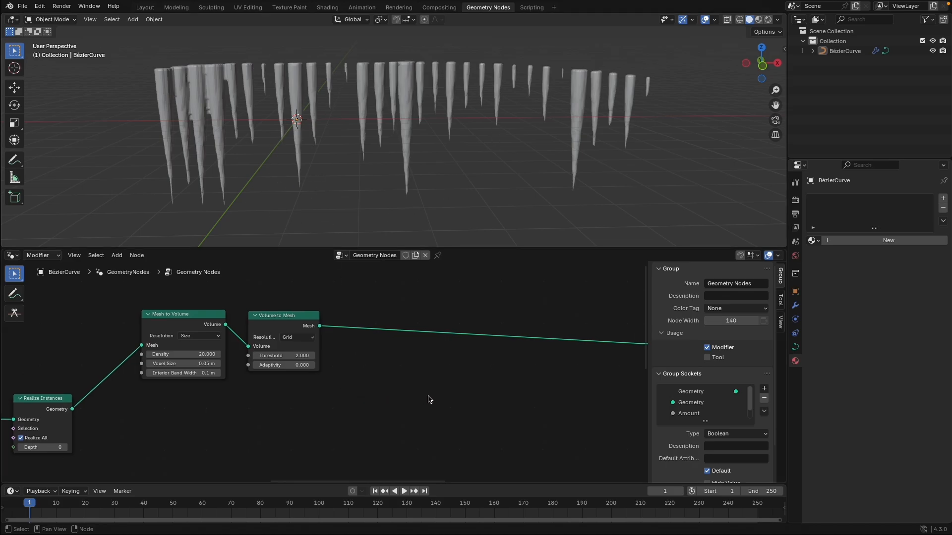
Step: Insert a Triangulate node after Volume to Mesh and show the icicles in wireframe shading
scroll(430, 400, "up", 1)
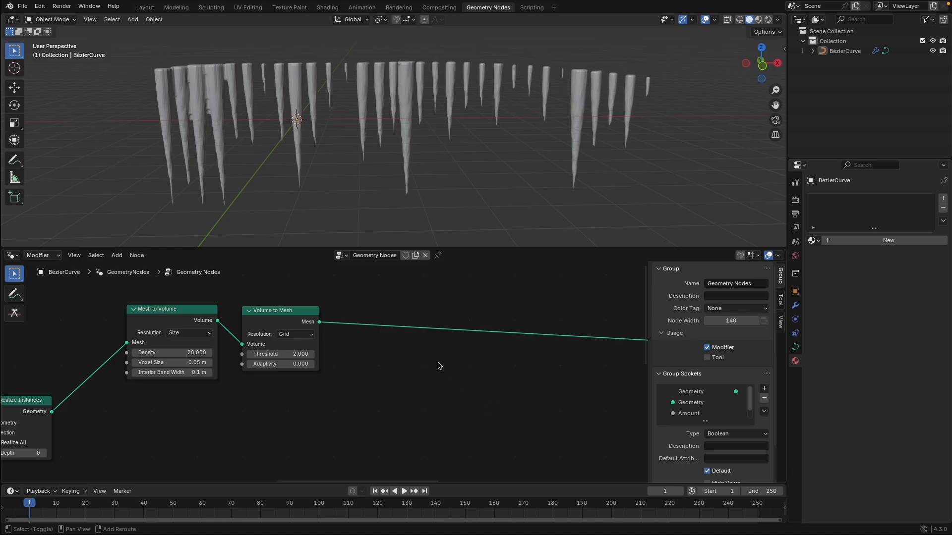
key("shift+a")
left_click(391, 325)
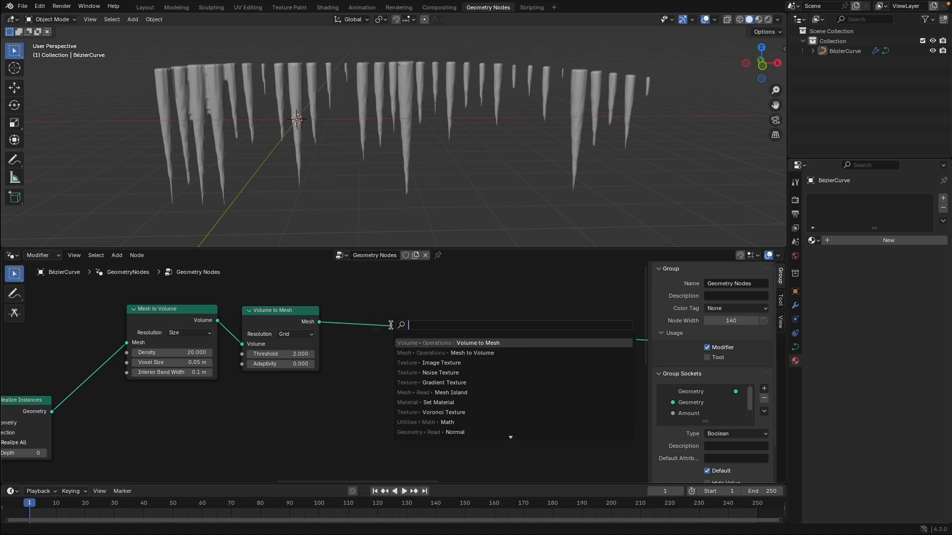
type("trian")
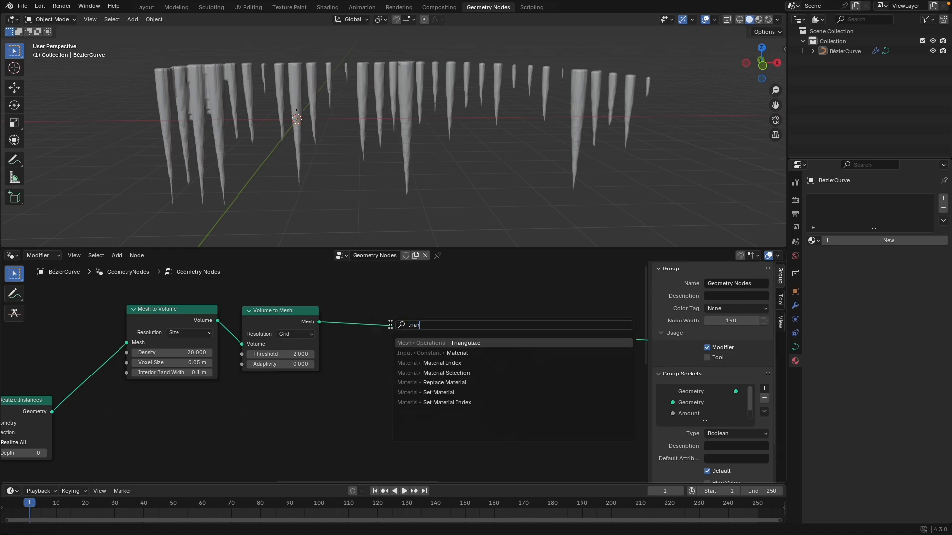
key("Return")
left_click(357, 309)
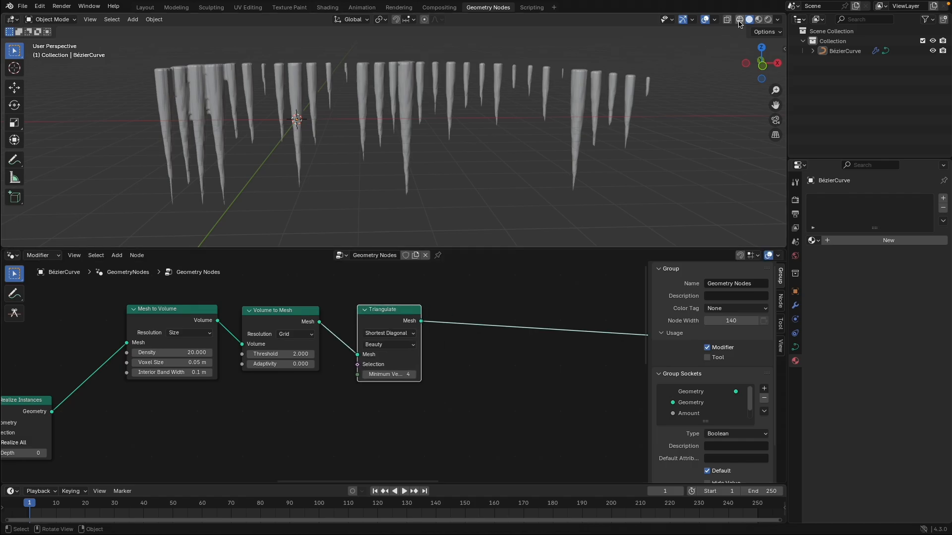
left_click(739, 20)
scroll(429, 80, "up", 6)
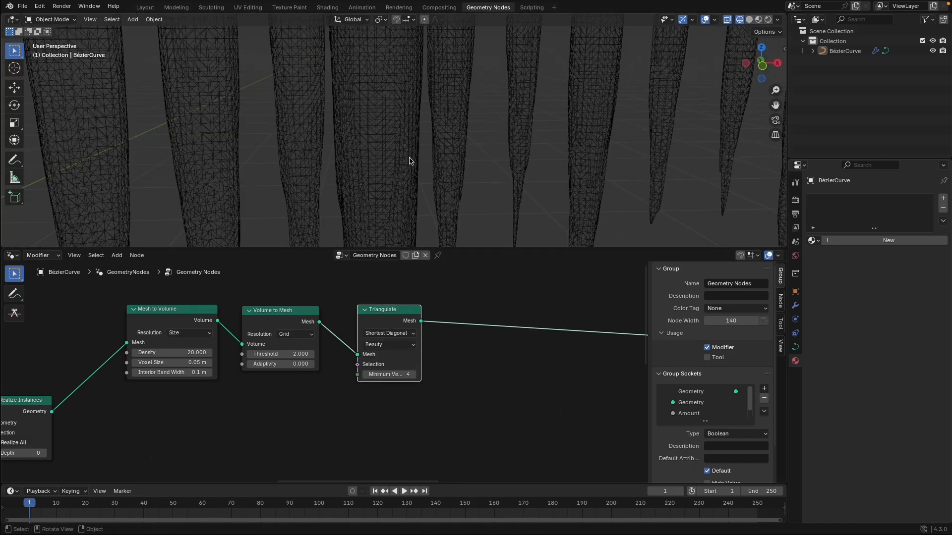
Step: Insert a Dual Mesh node after Triangulate and view the icicles' wireframe from another angle
left_click_drag(379, 314, 422, 327)
scroll(444, 356, "down", 1)
type("dual")
key("Return")
left_click(423, 329)
middle_click_drag(348, 143, 298, 144)
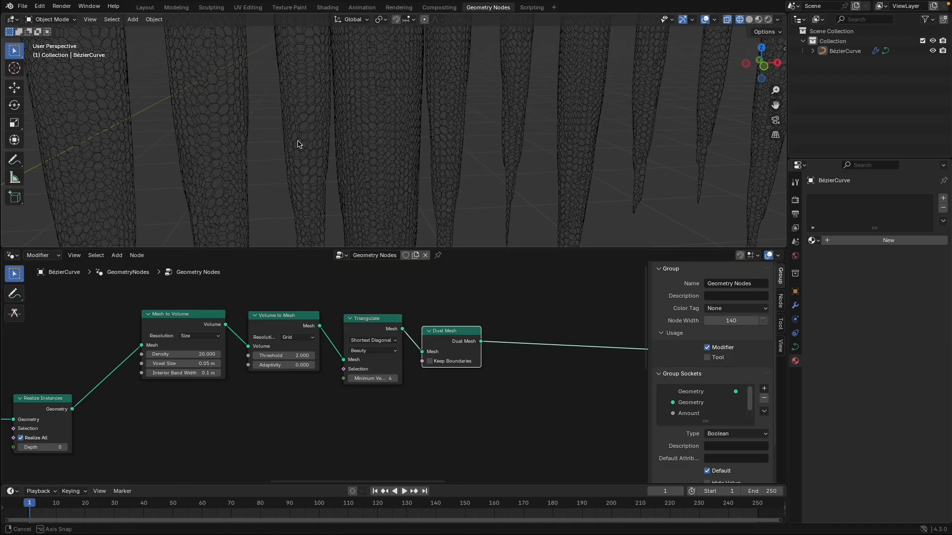
middle_click_drag(141, 116, 189, 124, "shift")
Step: Return the viewport to solid shading and examine the icicle surfaces produced by the Dual Mesh node
key("z")
left_click(299, 130)
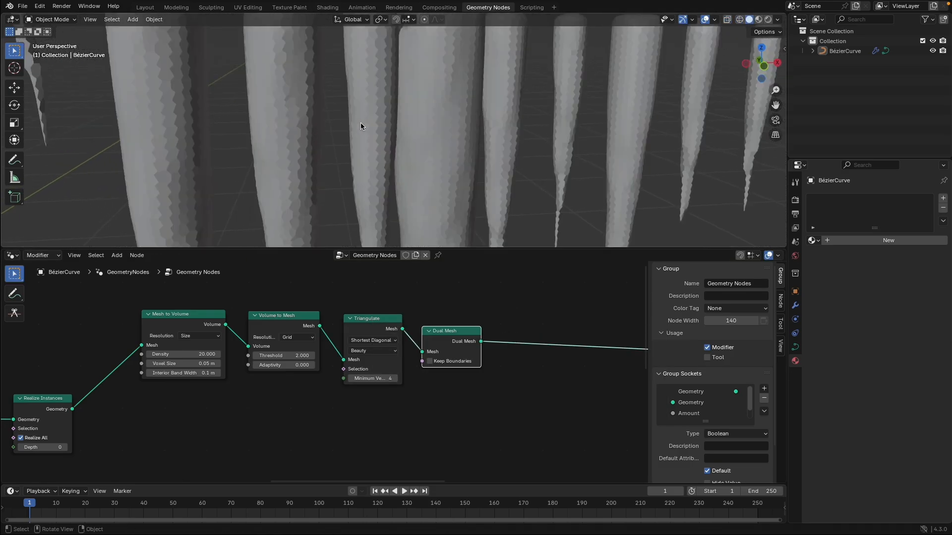
middle_click_drag(524, 156, 490, 151)
middle_click_drag(411, 152, 392, 147)
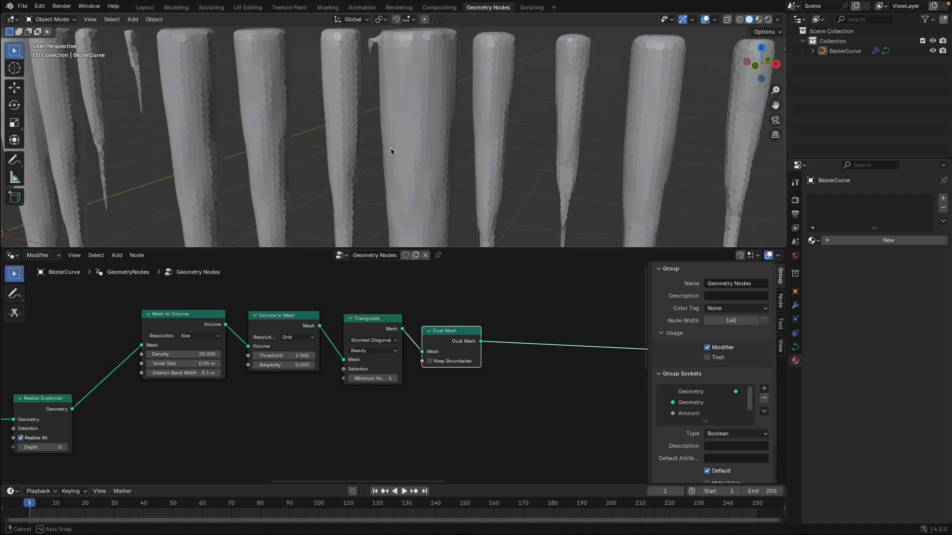
scroll(391, 151, "down", 1)
scroll(392, 154, "down", 1)
middle_click_drag(365, 192, 371, 156)
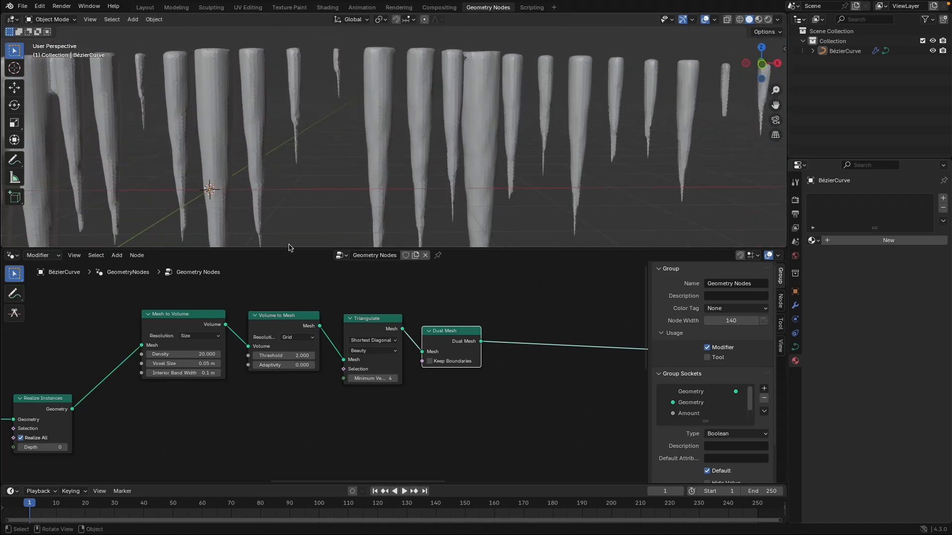
Step: Insert a Subdivision Surface node after Dual Mesh, leaving space between them, and look over the icicles
scroll(511, 388, "up", 1)
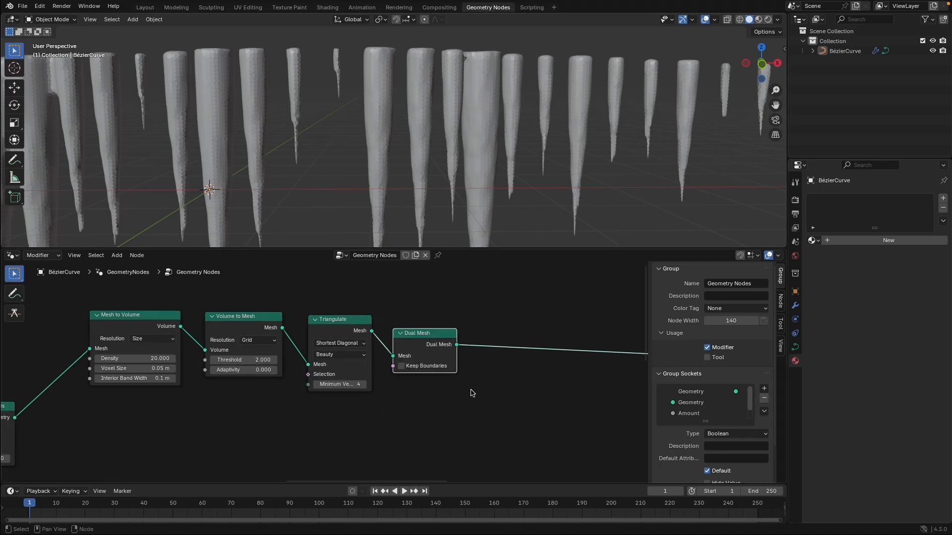
scroll(402, 380, "up", 2)
scroll(402, 381, "down", 4)
key("shift+a")
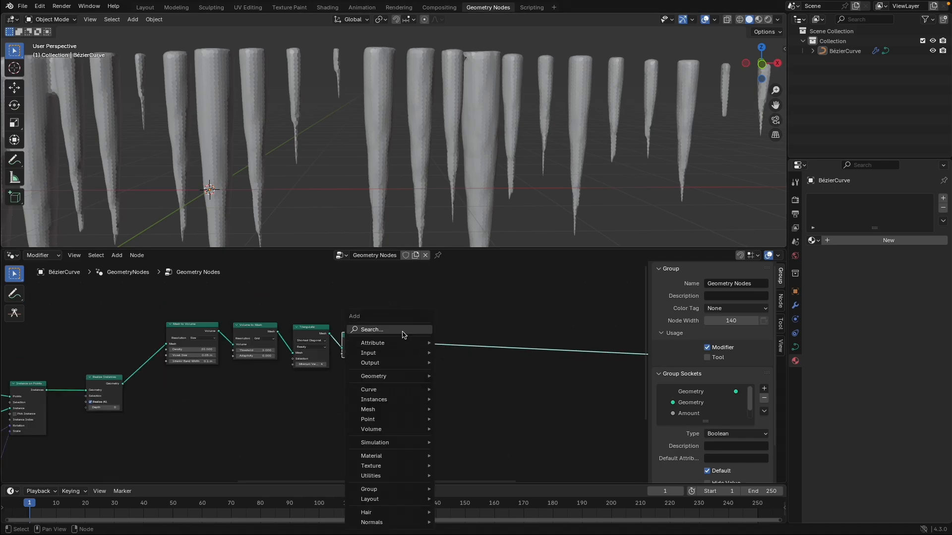
left_click(401, 330)
type("sub")
key("Down")
key("Down")
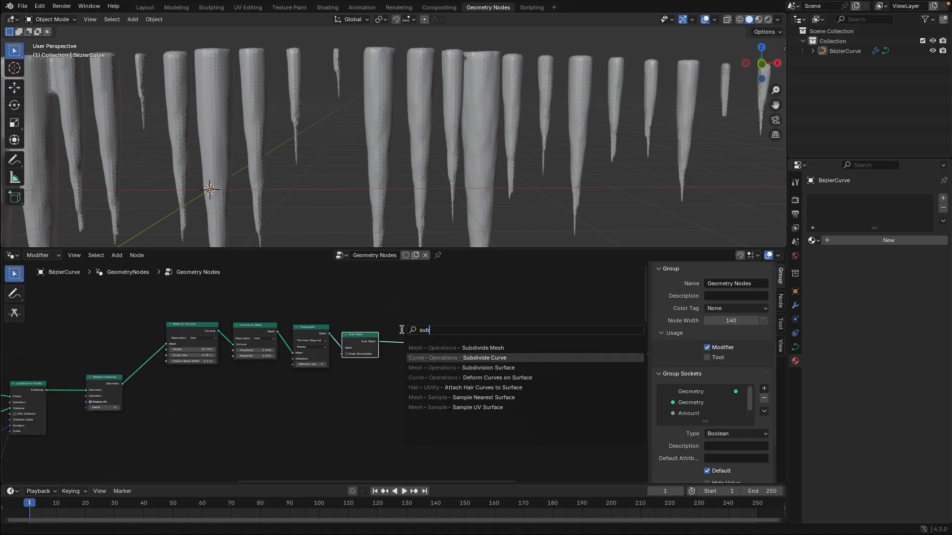
key("Return")
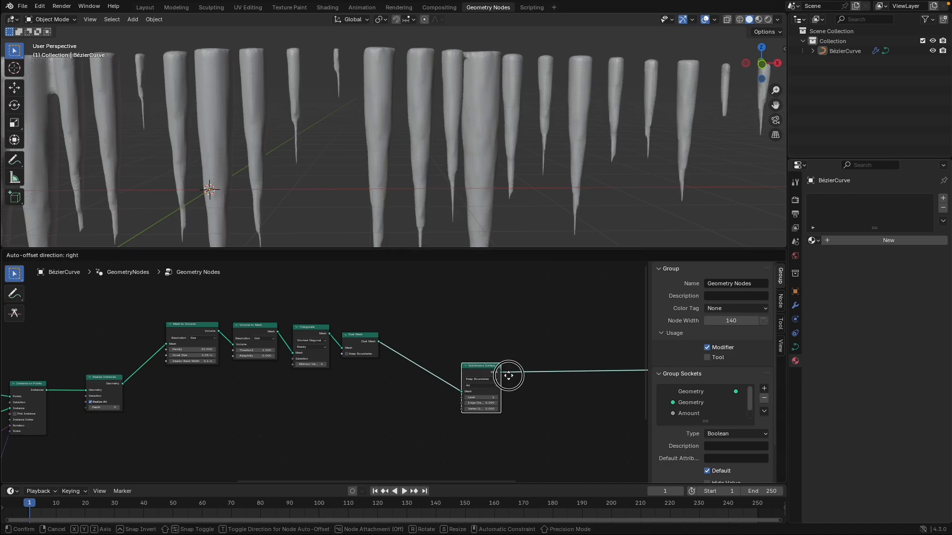
left_click(491, 373)
middle_click_drag(343, 125, 445, 147)
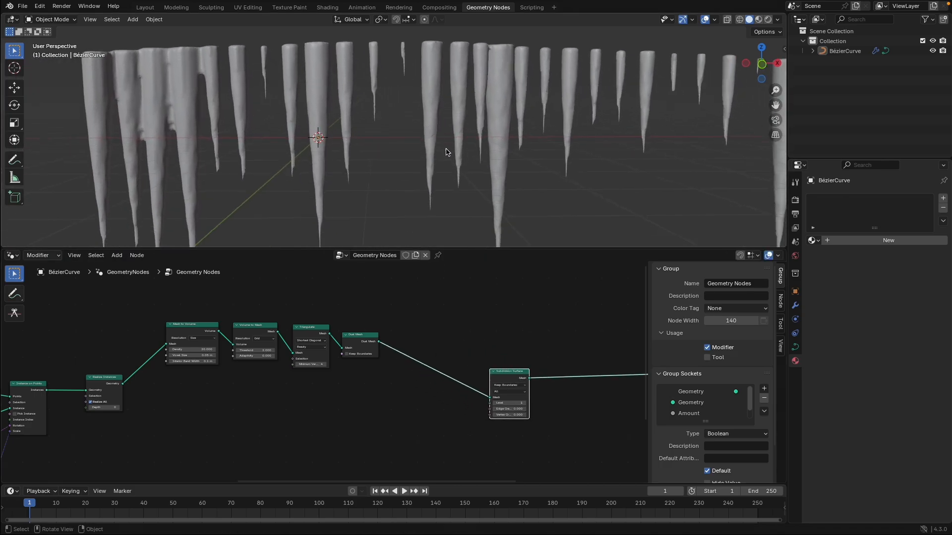
middle_click_drag(369, 138, 510, 198)
left_click_drag(507, 377, 490, 374)
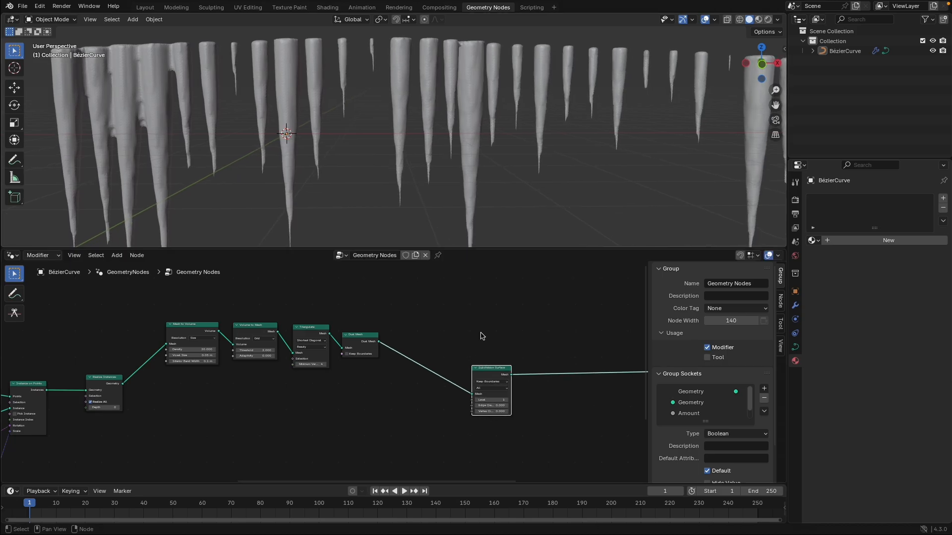
scroll(402, 157, "down", 2)
middle_click_drag(487, 163, 441, 156)
Step: Add a Geometry Switch node, linking Dual Mesh to its True input and its output to Subdivision Surface's Mesh input
scroll(442, 425, "up", 2)
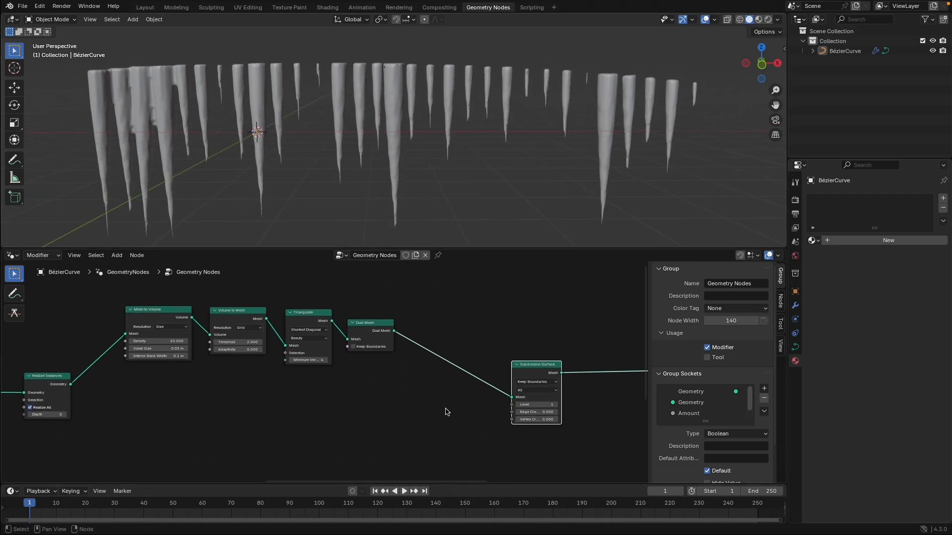
scroll(448, 412, "up", 1)
key("shift+a")
type("switch")
key("Return")
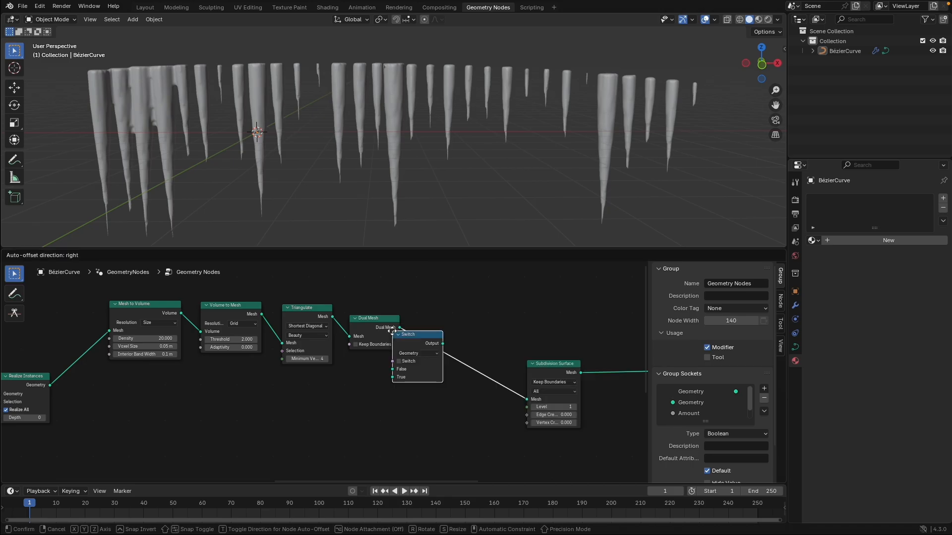
left_click(415, 369)
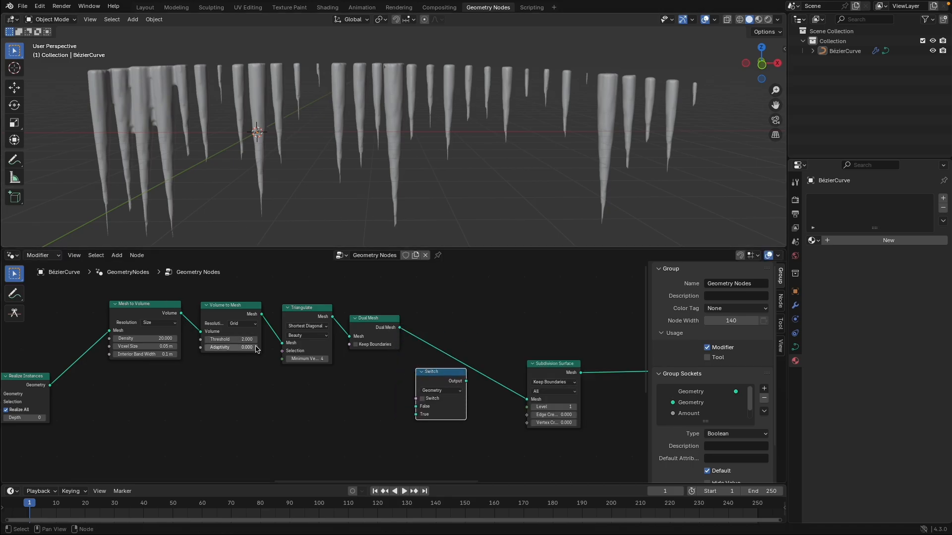
left_click_drag(400, 328, 415, 406)
left_click_drag(439, 376, 527, 400)
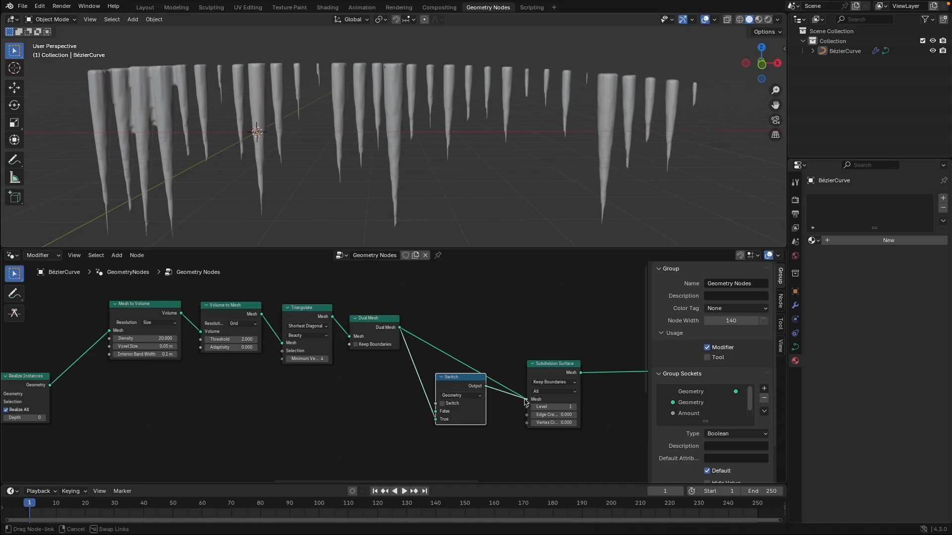
left_click_drag(454, 377, 472, 367)
Step: Preview the Realize Instances output in the viewport with a Viewer node and delete the Viewer
scroll(369, 393, "left", 4, "ctrl")
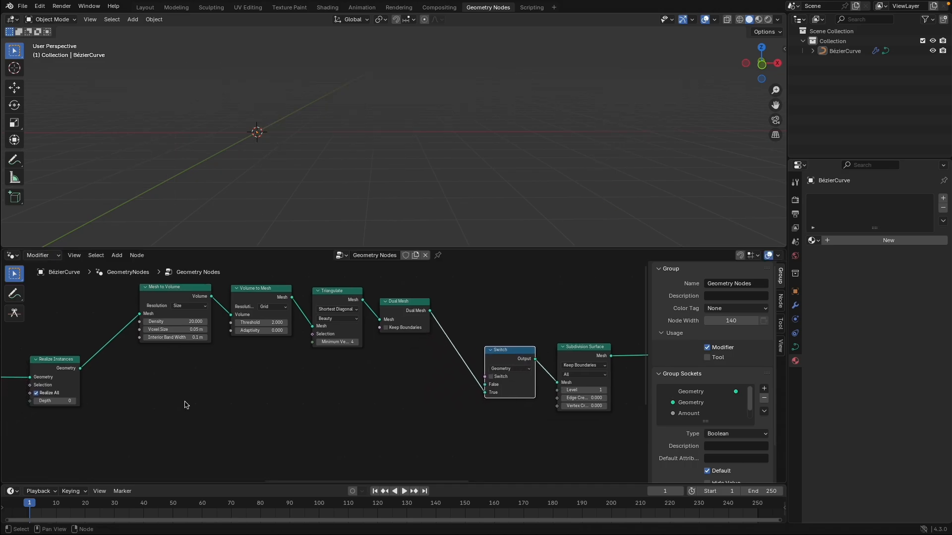
left_click(137, 364, "ctrl+shift")
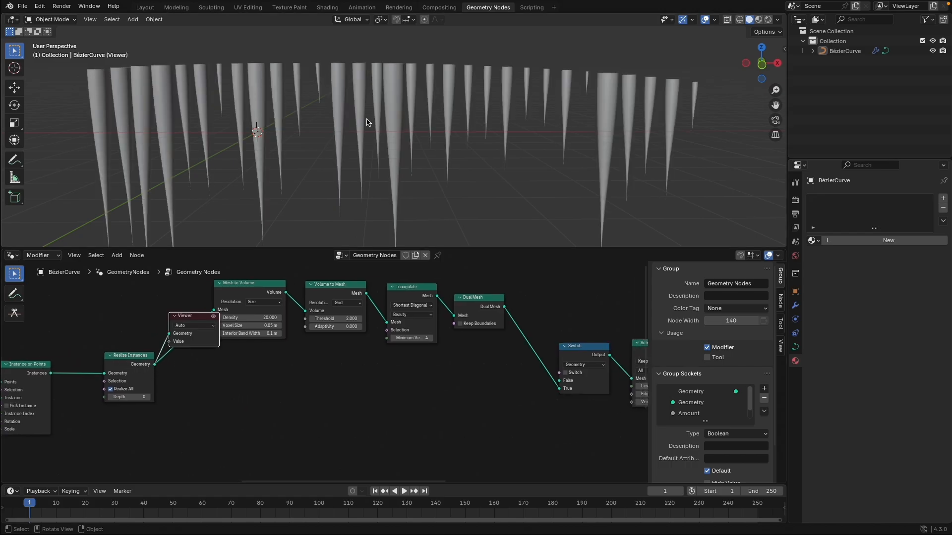
middle_click_drag(283, 400, 264, 427)
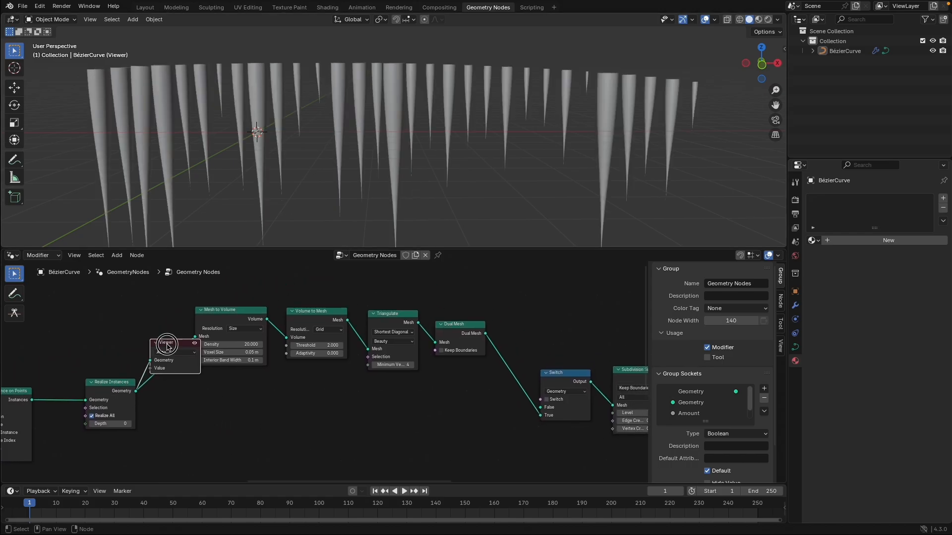
key("x")
Step: Link the Realize Instances geometry to the Switch node's False input and adjust the Switch node's placement
left_click_drag(135, 391, 541, 408)
left_click_drag(565, 373, 558, 367)
middle_click_drag(551, 393, 505, 392)
scroll(407, 177, "down", 1)
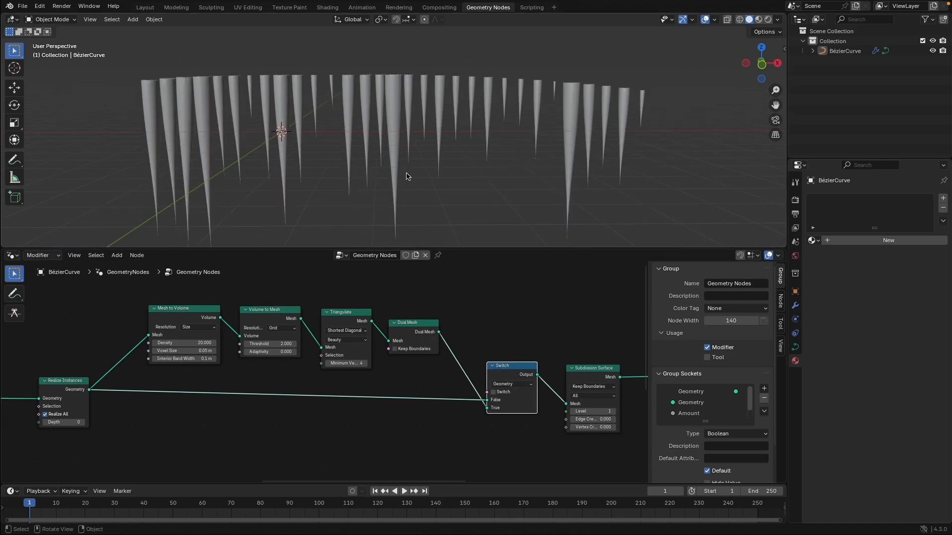
Step: Toggle the Switch node repeatedly to compare the original and volume-merged icicles, leaving it enabled
left_click(493, 393)
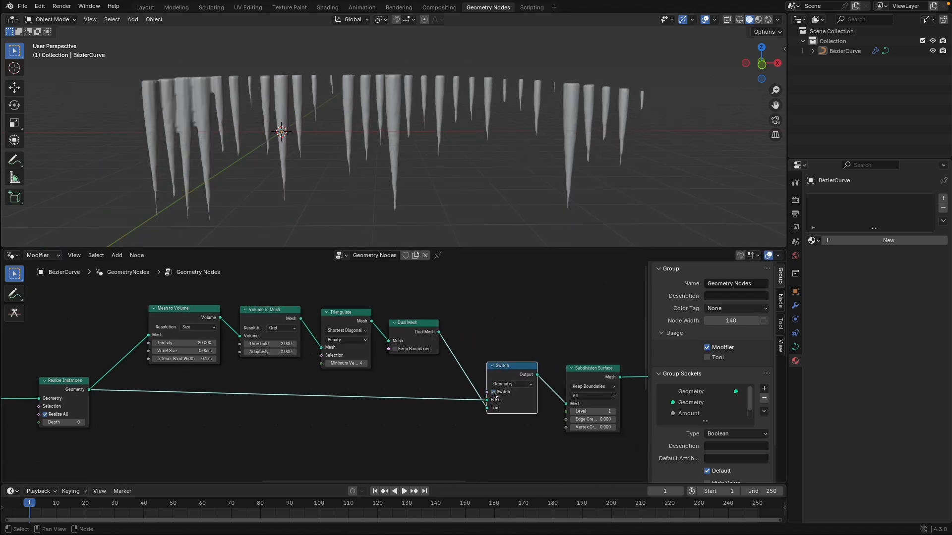
left_click(493, 392)
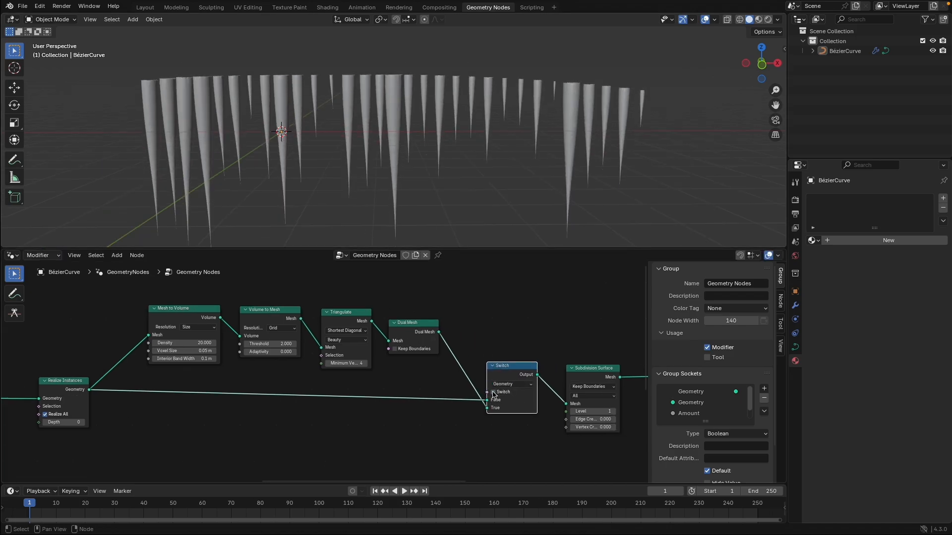
left_click(493, 392)
left_click(493, 393)
left_click(493, 392)
left_click(493, 393)
left_click(493, 393)
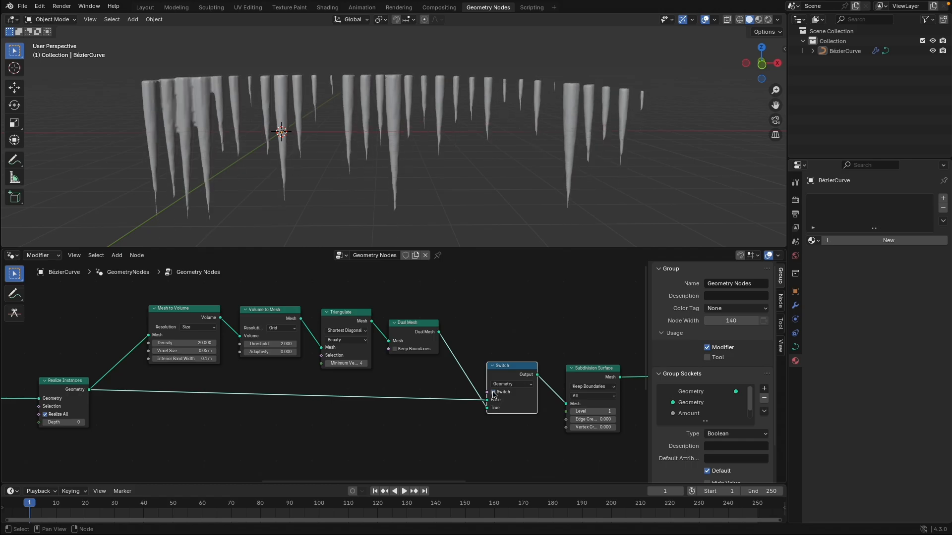
Step: Move the Switch node slightly up so its False input lines up with the Realize Instances output
mouse_move(322, 144)
middle_mouse_down()
mouse_move(352, 153)
mouse_move(323, 153)
middle_mouse_up()
left_click_drag(512, 369, 510, 358)
middle_click_drag(443, 391, 361, 380)
middle_click_drag(415, 320, 431, 355)
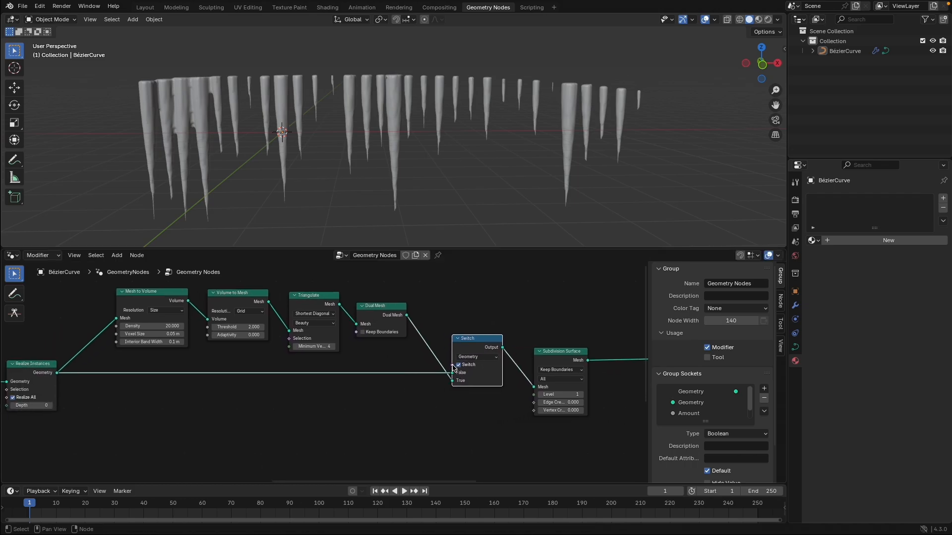
Step: Reposition the mesh-conversion nodes for space and add a Group Input node that drives the Switch node's Switch value
scroll(430, 398, "up", 2)
middle_click_drag(404, 336, 465, 401)
left_click_drag(127, 291, 472, 426)
left_click_drag(441, 363, 430, 275)
middle_click_drag(468, 401, 423, 373)
left_click_drag(486, 411, 374, 378)
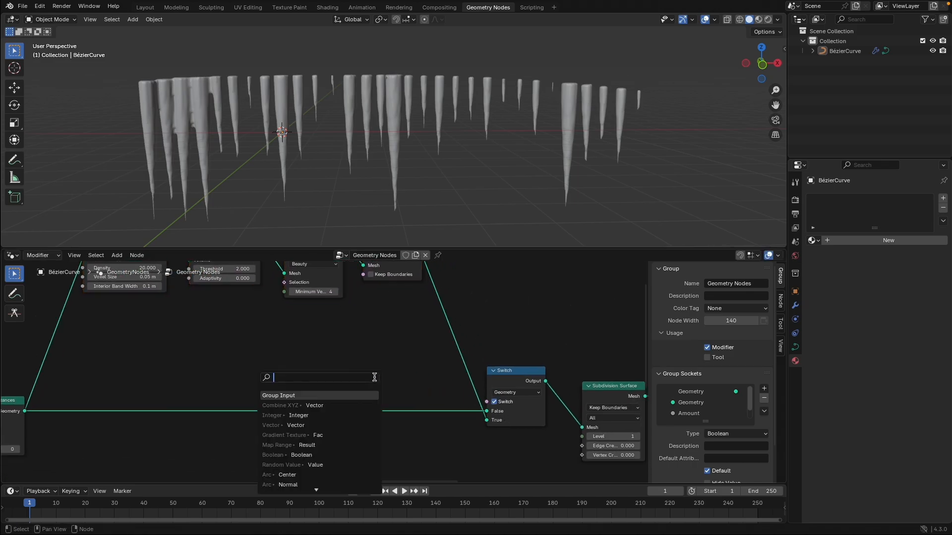
left_click(335, 395)
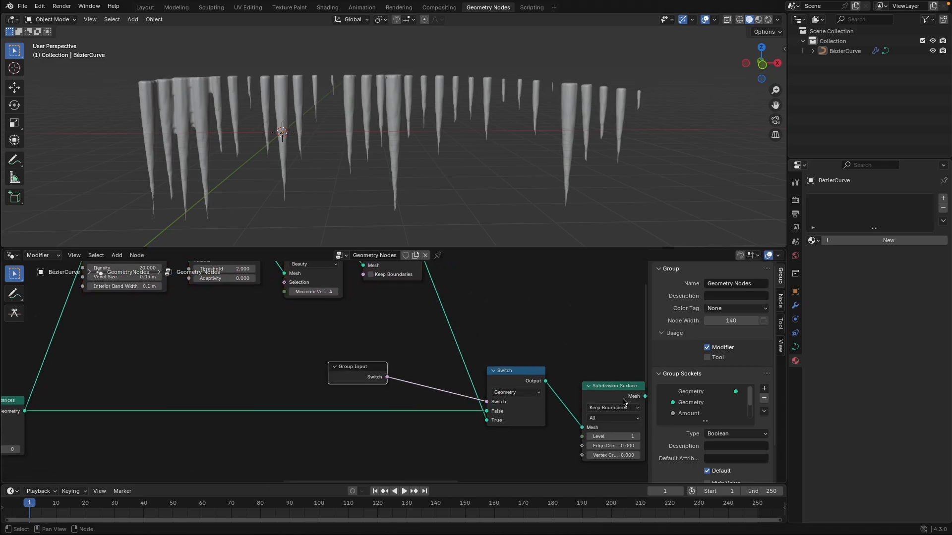
Step: Rename the group's boolean Switch input to Combined
scroll(705, 402, "down", 2)
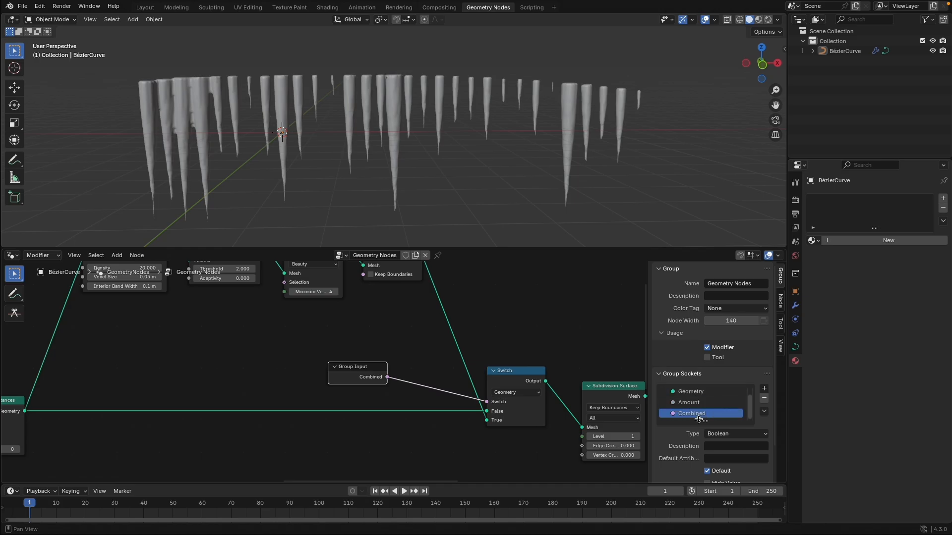
left_click(390, 463)
left_click(361, 380)
Step: Open the icicle curve's modifier settings and compare the result with Combined off and on
left_click(459, 130)
left_click(795, 305)
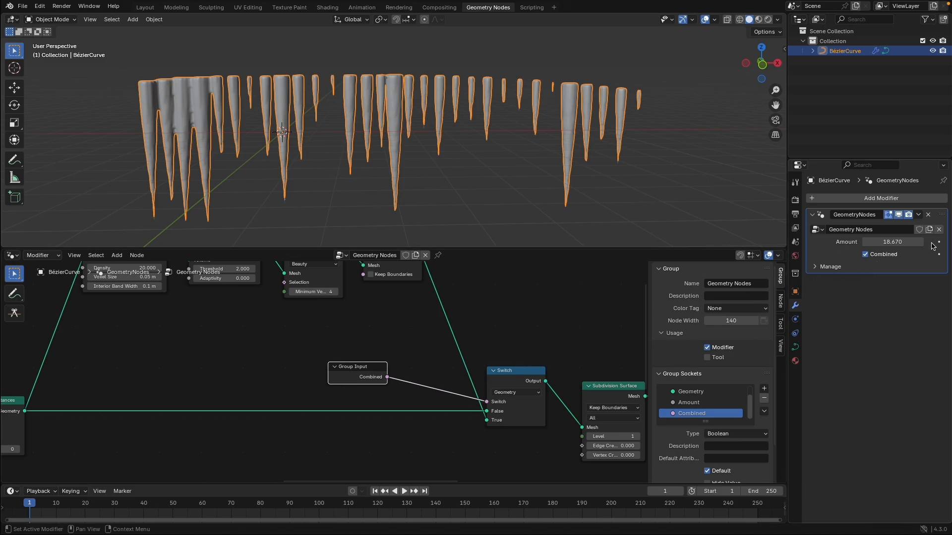
left_click(866, 255)
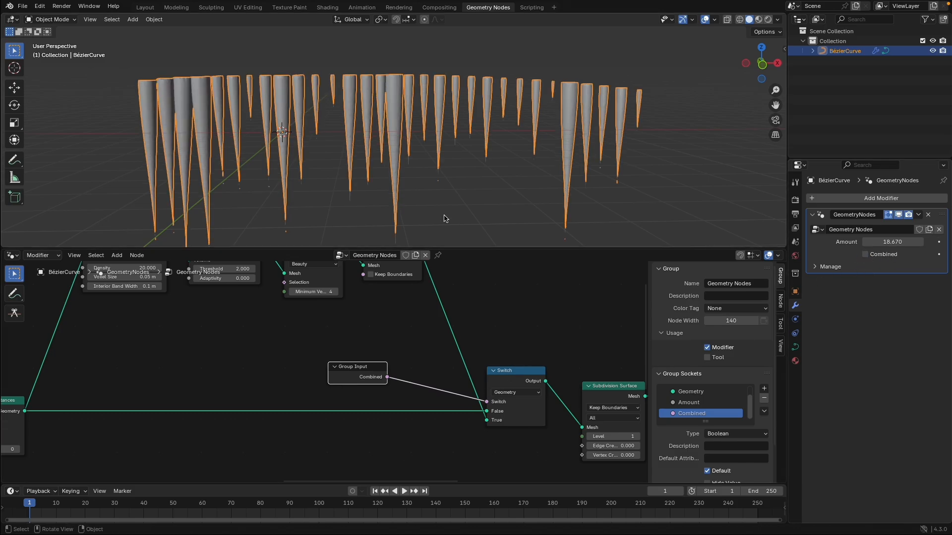
left_click(480, 207)
left_click(865, 255)
Step: Set the modifier's Amount to 30 with Combined disabled, and re-enable Combined
double_click(884, 242)
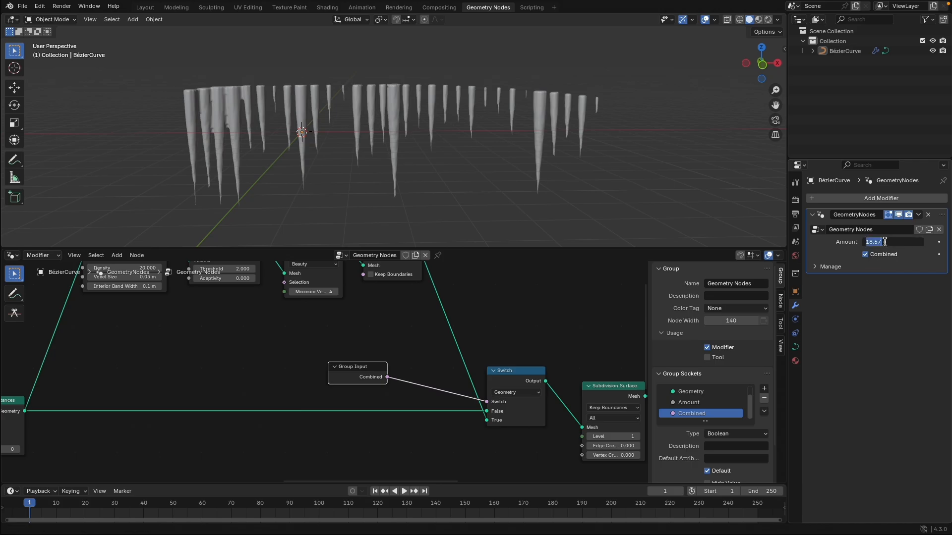
left_click(872, 288)
left_click(864, 254)
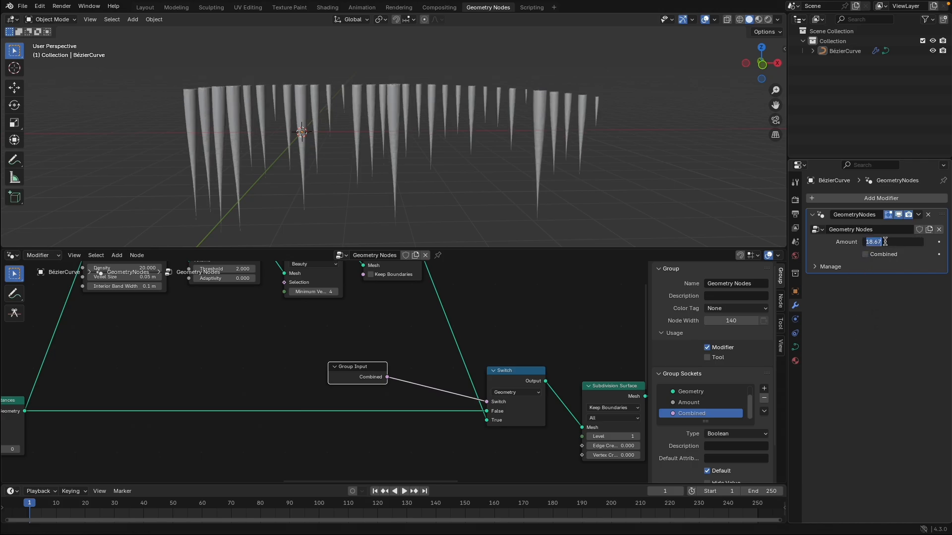
type("30")
key("Return")
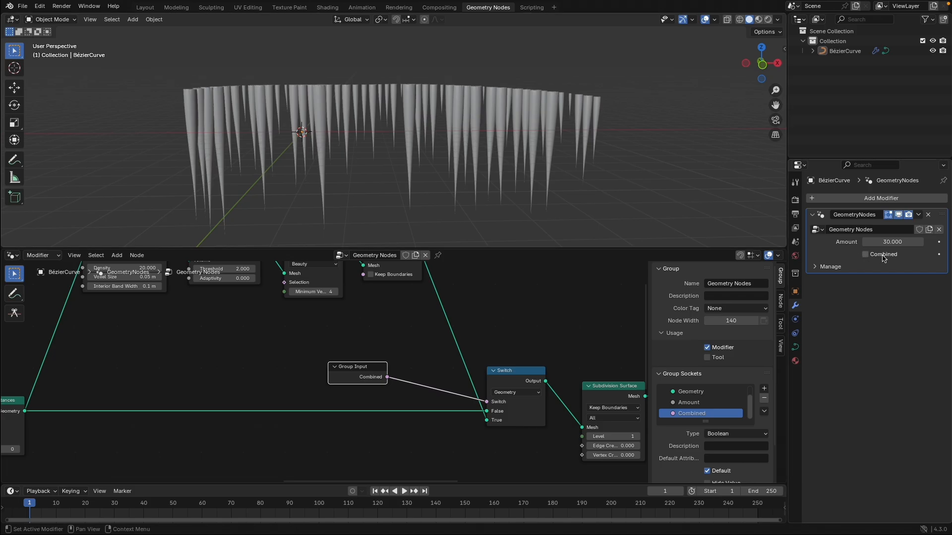
left_click(866, 254)
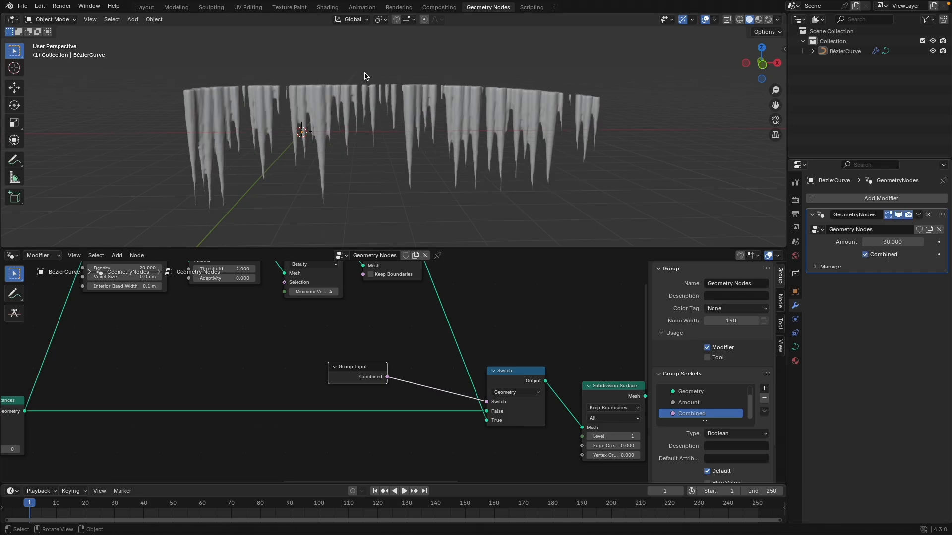
Step: Insert a Set Position node into the geometry link after the Subdivision Surface node
mouse_move(438, 163)
middle_mouse_down()
mouse_move(460, 165)
mouse_move(418, 161)
mouse_move(440, 162)
middle_mouse_up()
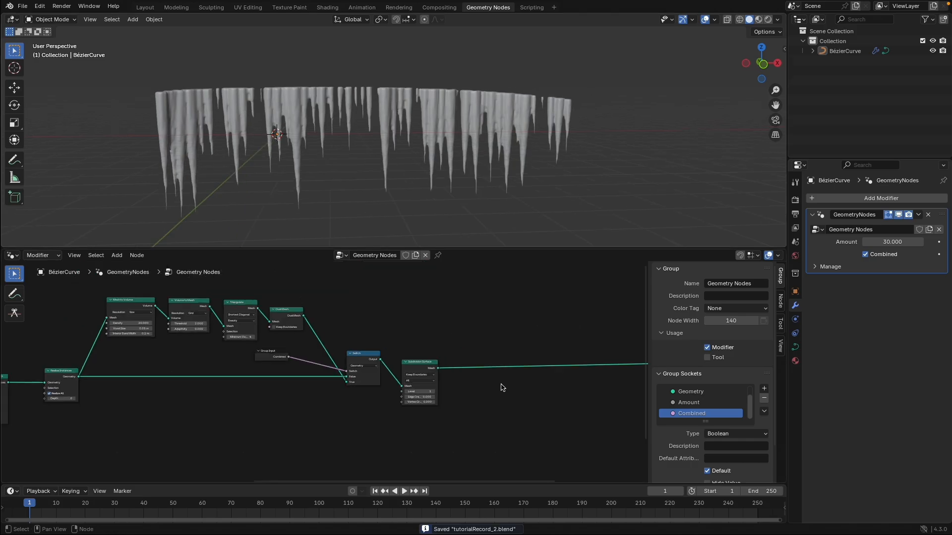
middle_click_drag(292, 158, 341, 163)
scroll(340, 163, "up", 4)
key("Home")
key("shift+a")
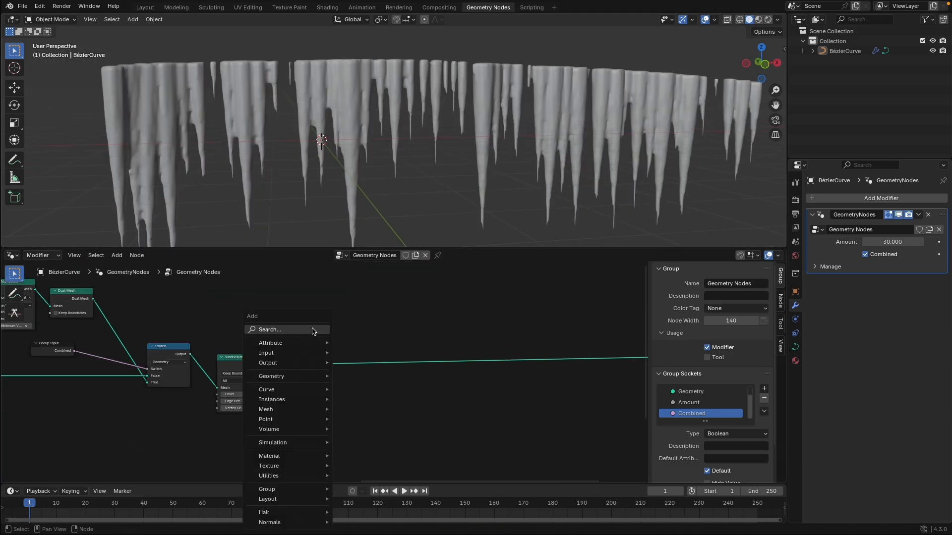
left_click(312, 328)
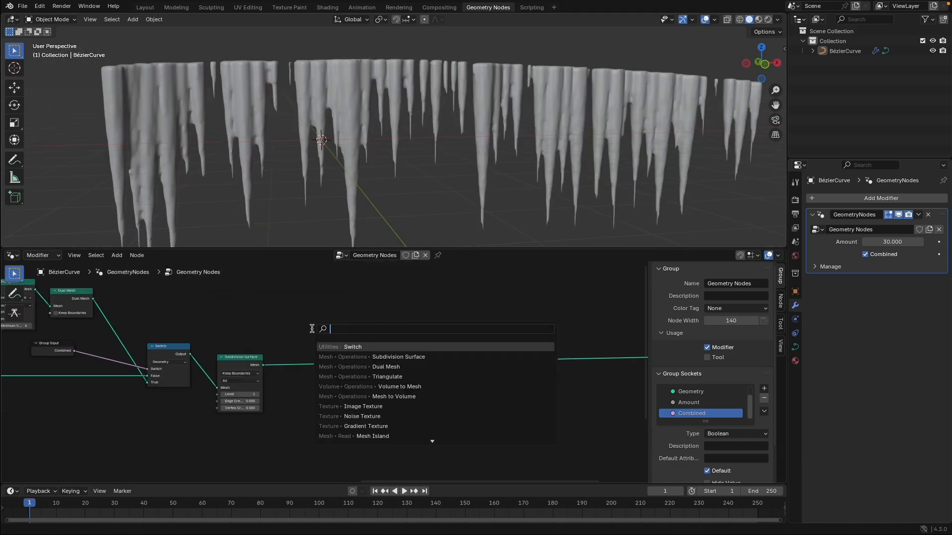
type("set")
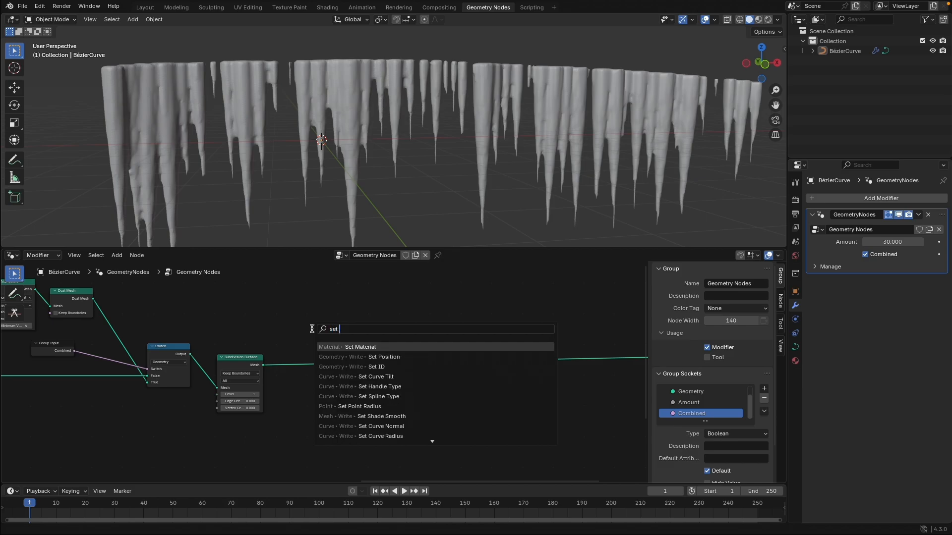
key("Down")
key("Return")
key("Escape")
Step: Add a Wave Texture node below the geometry link and connect its Color output to Set Position's Offset
key("shift+a")
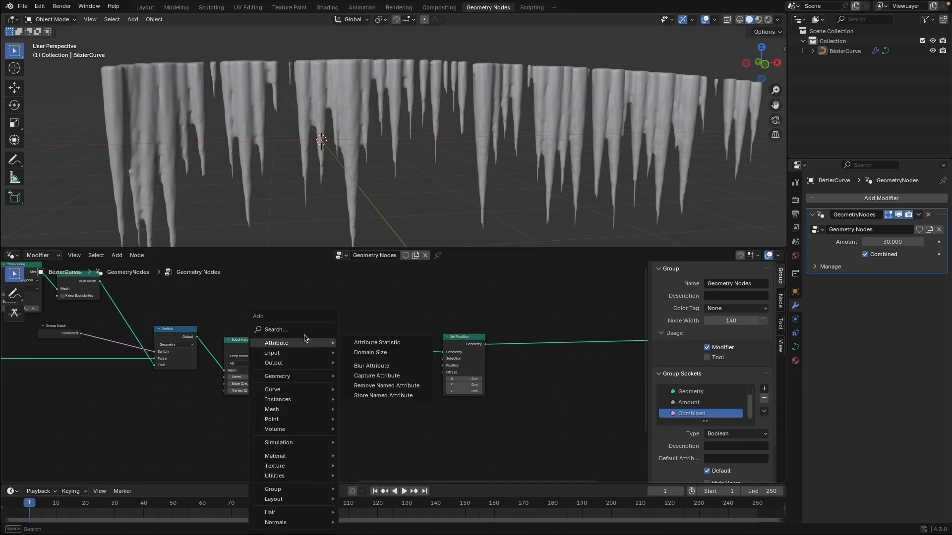
type("wave")
left_click(341, 349)
left_click(328, 395)
middle_click_drag(327, 395, 327, 365)
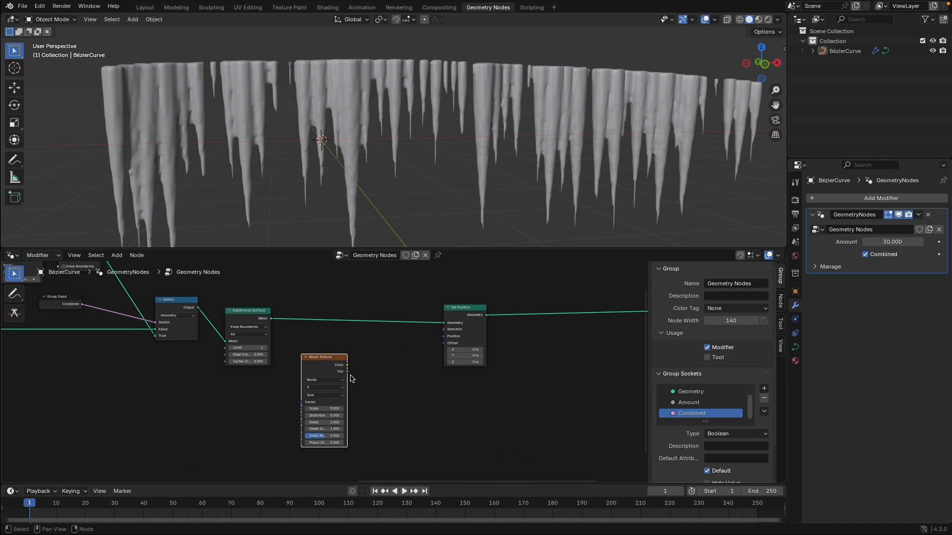
left_click_drag(346, 365, 442, 348)
left_click_drag(373, 357, 443, 343)
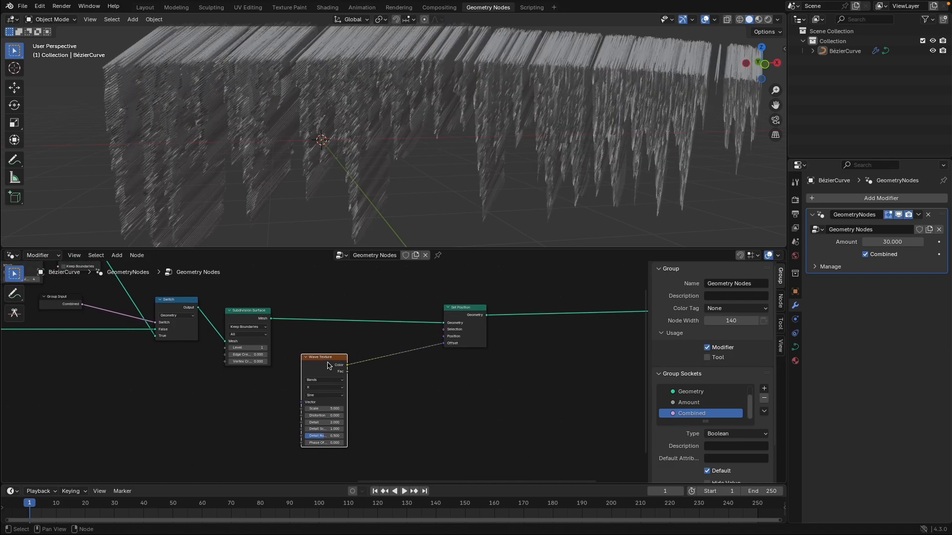
left_click_drag(329, 364, 304, 374)
middle_click_drag(446, 149, 323, 129)
scroll(389, 365, "up", 1)
scroll(388, 365, "up", 1)
scroll(412, 126, "up", 4)
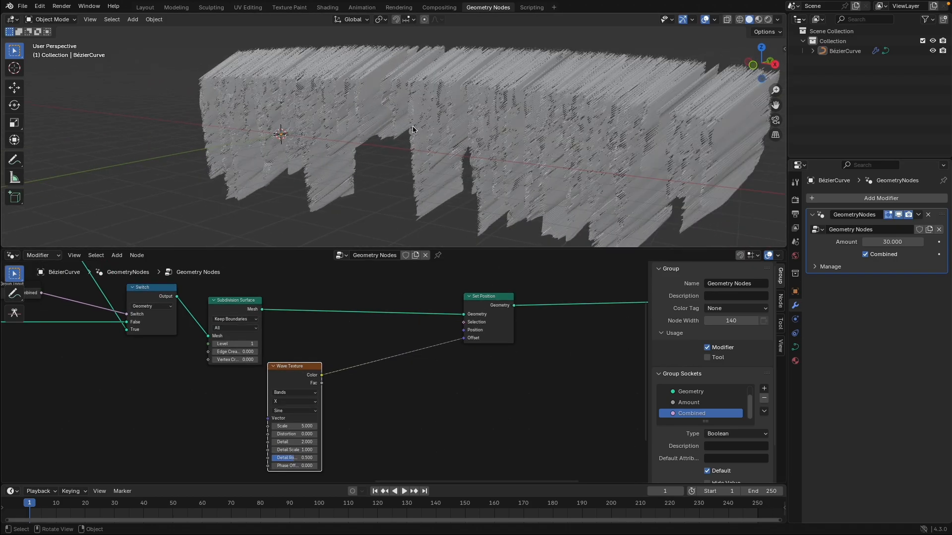
Step: Make room between Wave Texture and Set Position and insert a Vector Math node set to Multiply into their link
left_click_drag(299, 371, 231, 380)
middle_click_drag(324, 369, 312, 342)
left_click_drag(451, 296, 470, 294)
key("shift+a")
left_click(298, 321)
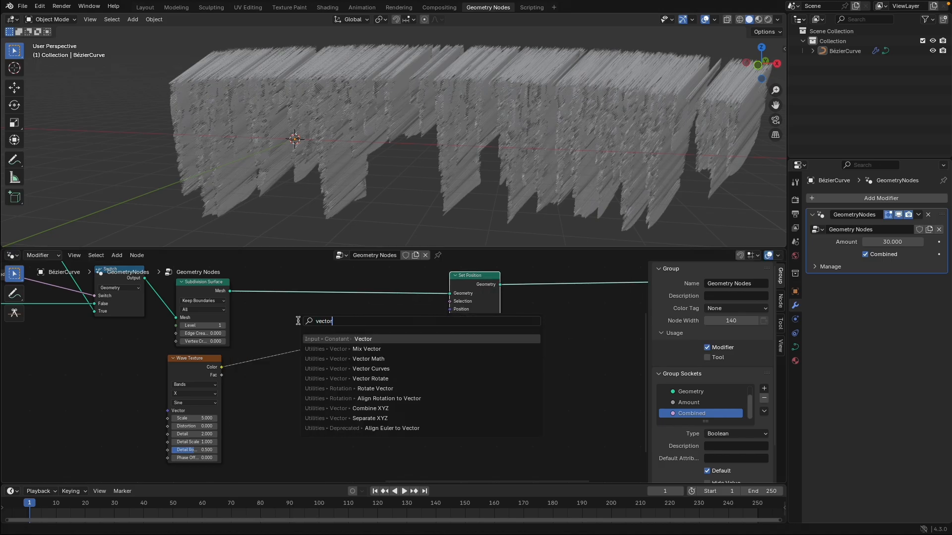
key("Down")
key("Down")
key("Return")
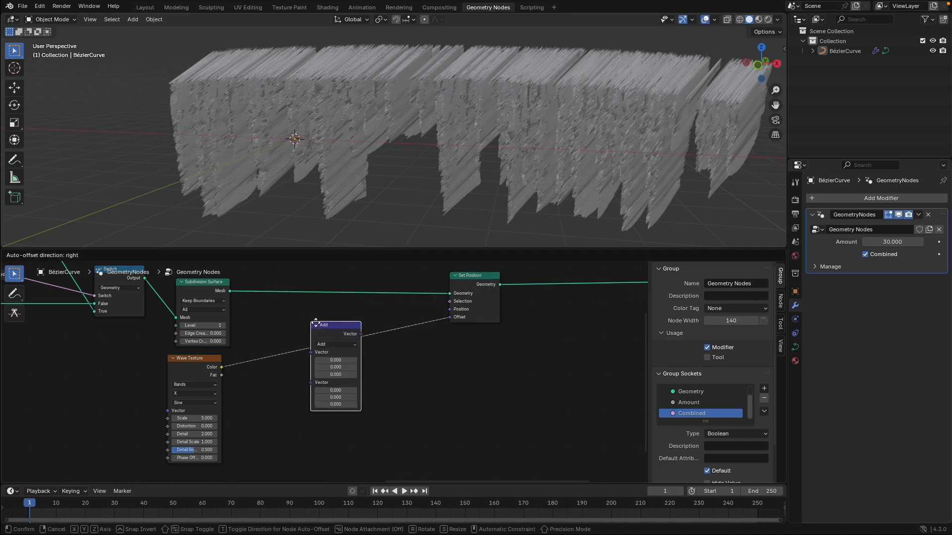
left_click(317, 327)
left_click(342, 350)
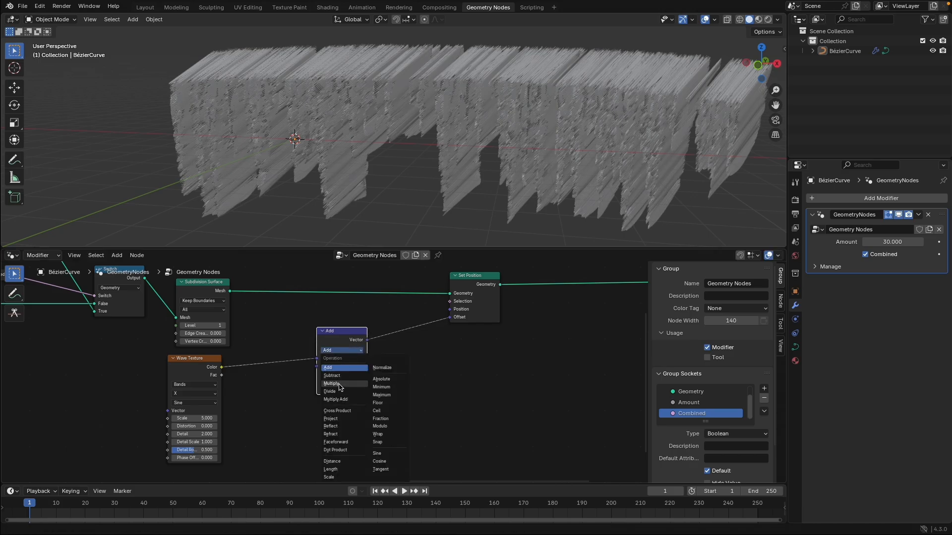
left_click(333, 384)
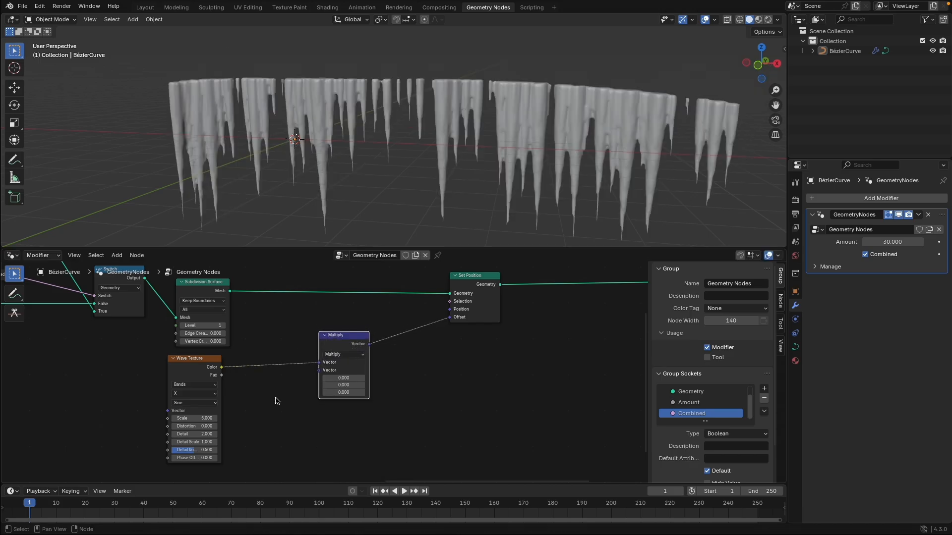
Step: Add a Normal node and connect it to the second Vector input of the Multiply node
key("shift+a")
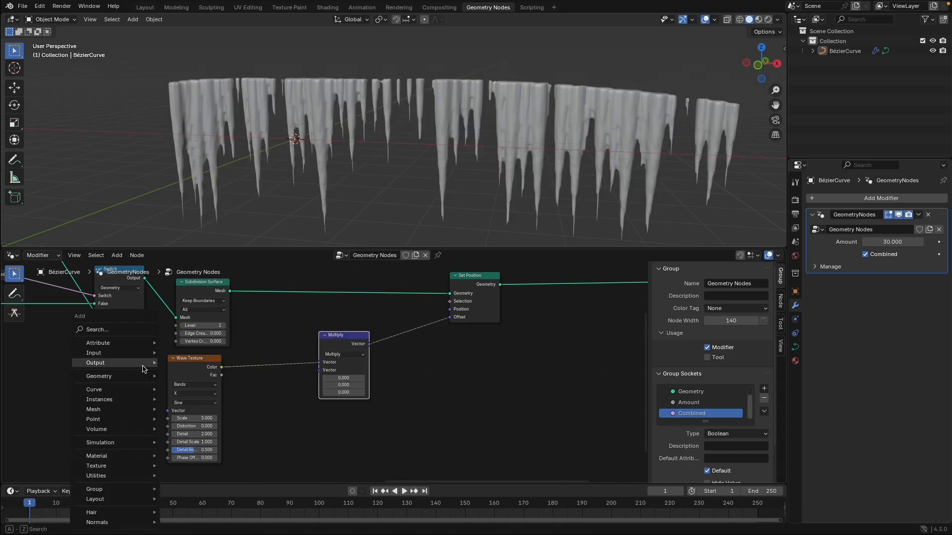
type("norm")
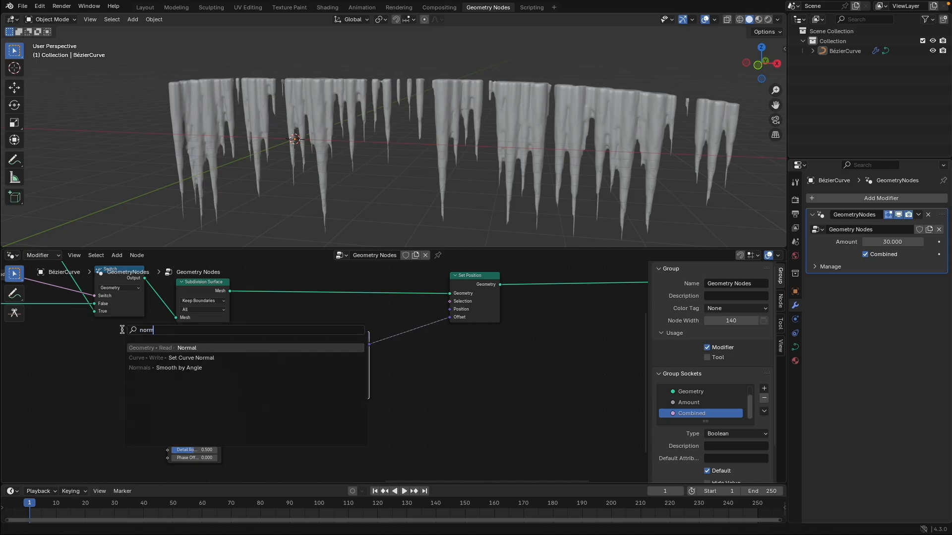
key("Return")
left_click(245, 389)
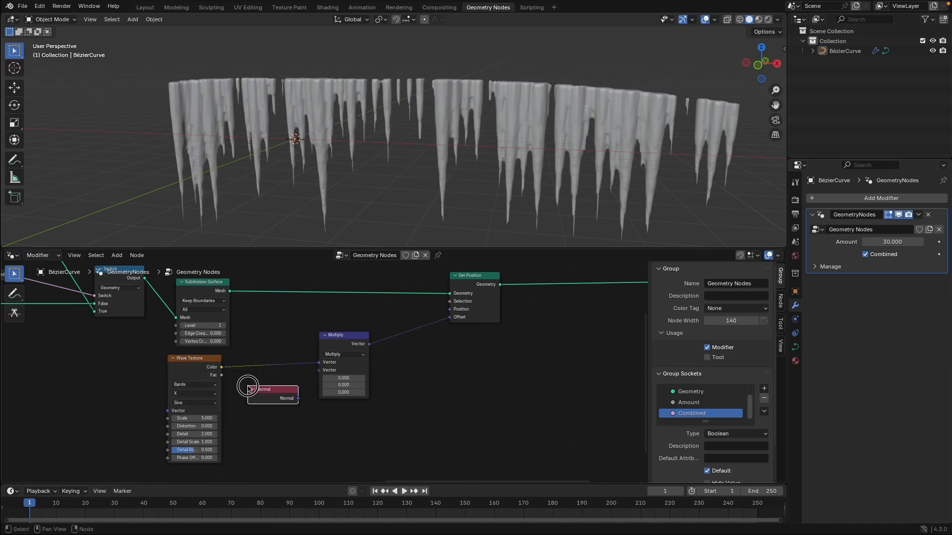
left_click_drag(298, 398, 318, 370)
middle_click_drag(347, 198, 364, 158)
scroll(406, 201, "down", 1)
scroll(406, 201, "up", 6)
scroll(406, 201, "down", 6)
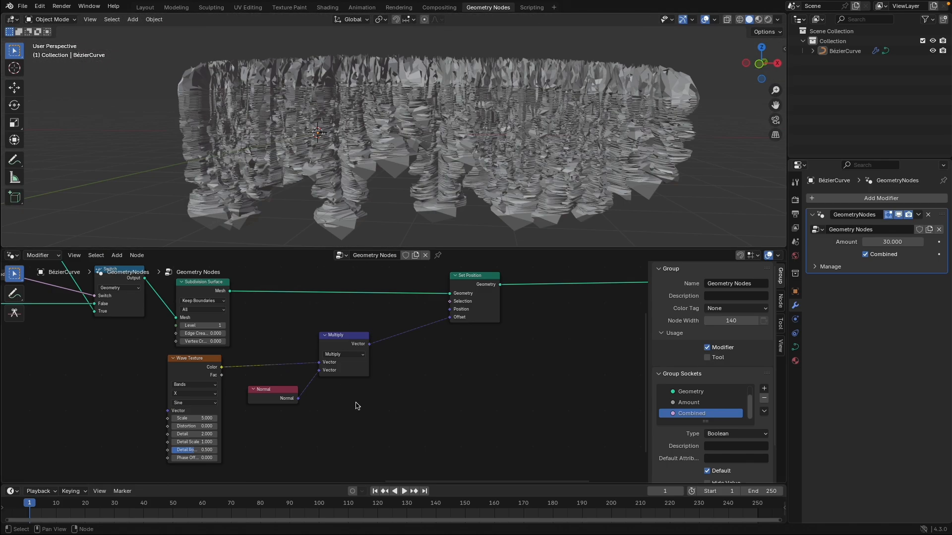
Step: Duplicate the Multiply node and insert the copy between it and Set Position's Offset
scroll(361, 406, "up", 1)
left_click_drag(336, 323, 334, 335)
key("shift+d")
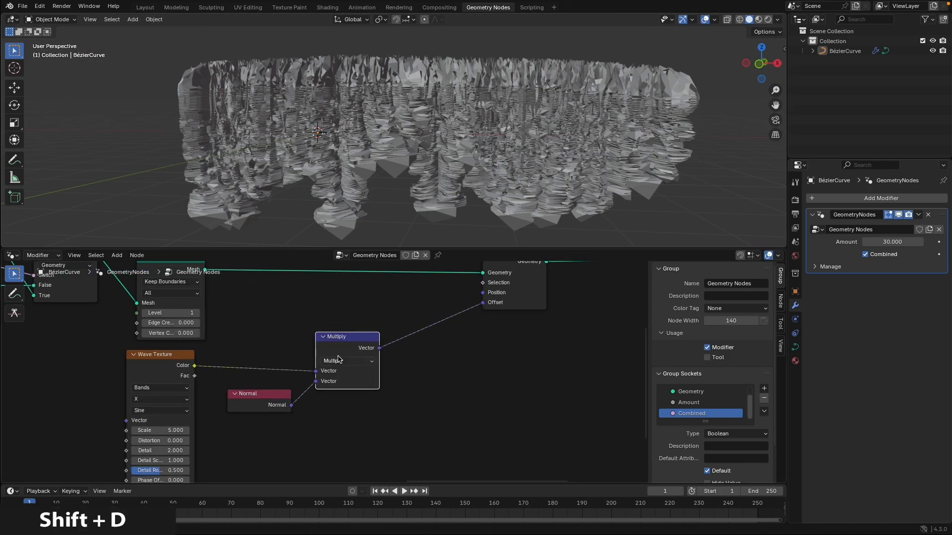
left_click(410, 351)
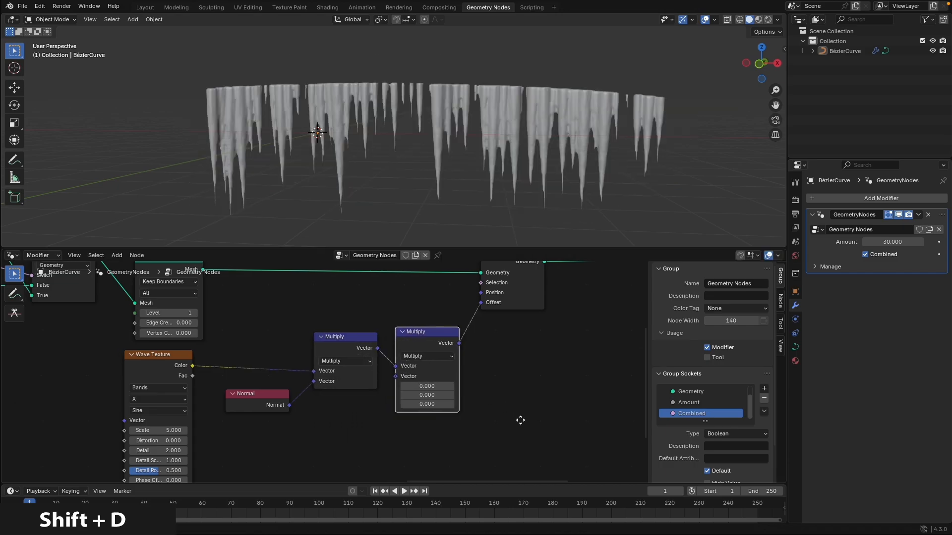
middle_click_drag(522, 421, 490, 413)
scroll(410, 181, "up", 3)
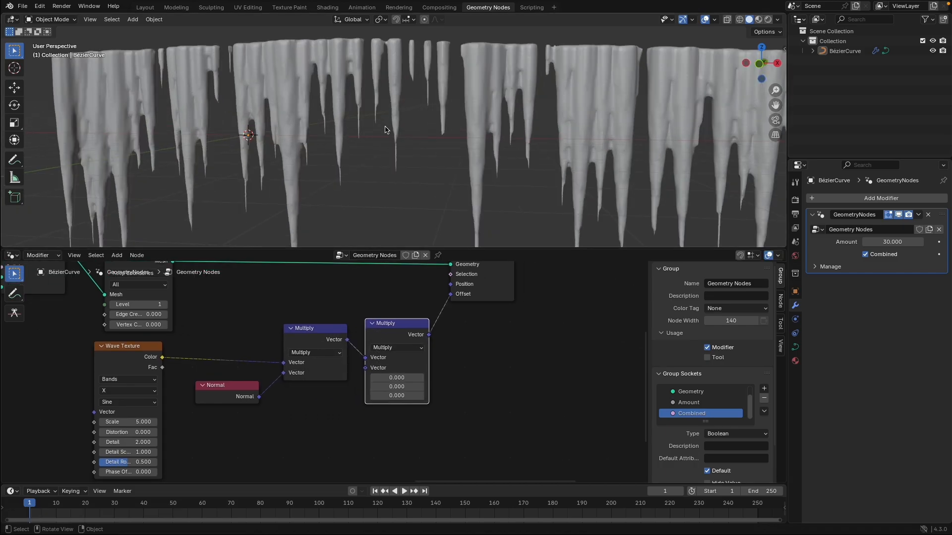
middle_click_drag(385, 127, 388, 130)
Step: Change the duplicated vector math node's operation to Scale and set its Scale to 0.1
left_click(393, 350)
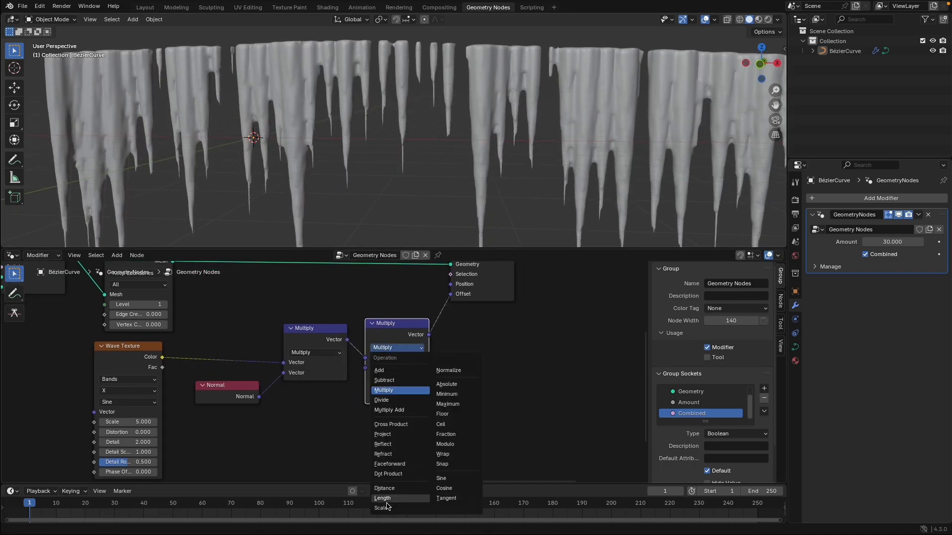
left_click(374, 476)
left_click(397, 368)
type(".1")
key("Return")
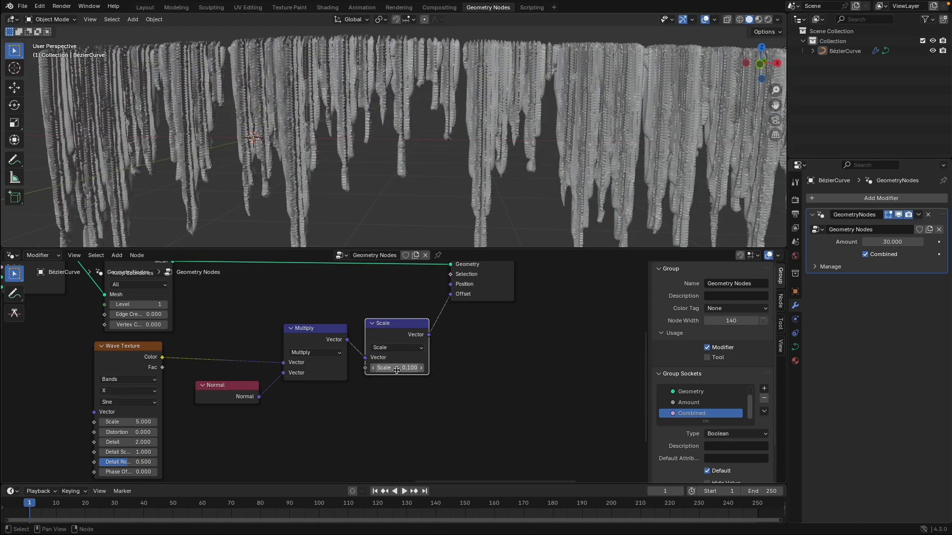
scroll(364, 166, "down", 5)
scroll(363, 166, "up", 4)
middle_click_drag(363, 166, 258, 322)
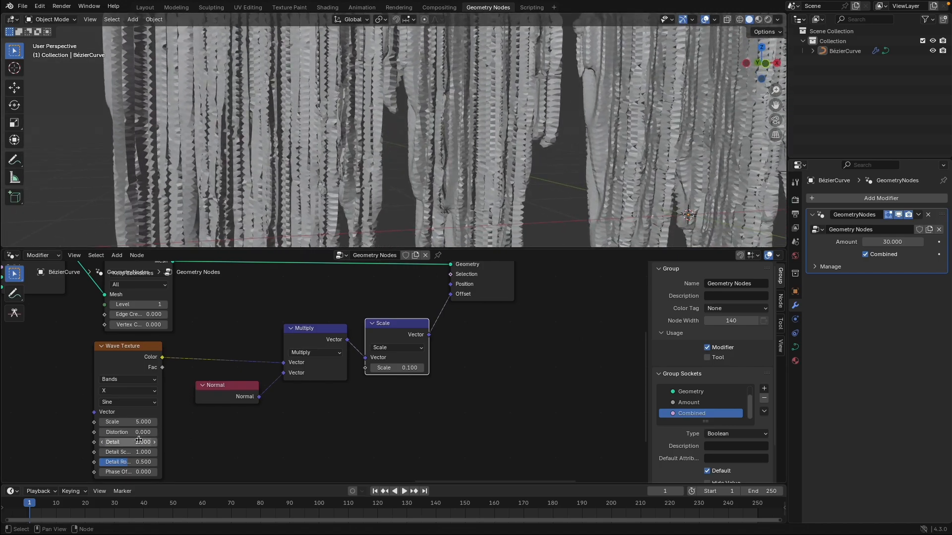
Step: Set the Wave Texture's band direction to Z and its Scale to 0.1
left_click(126, 392)
left_click(118, 434)
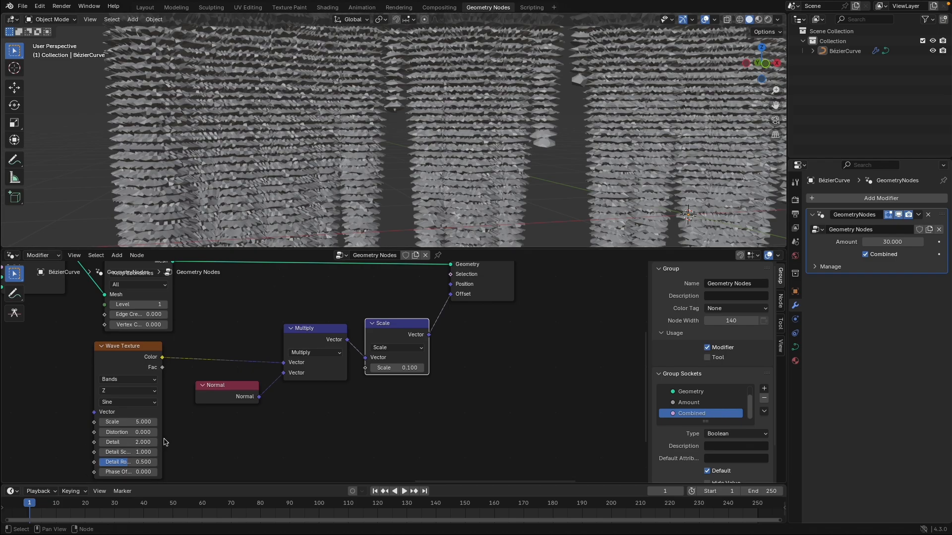
double_click(128, 422)
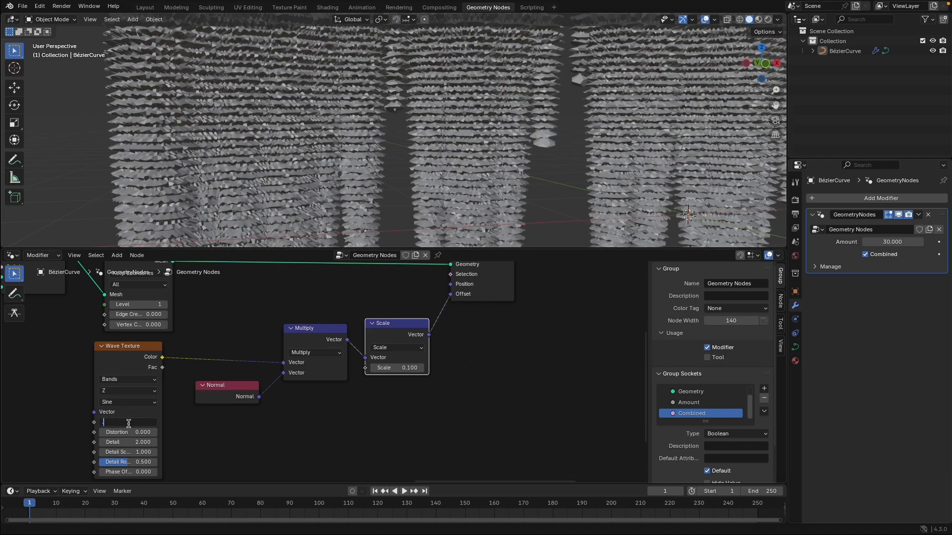
key("Return")
scroll(317, 171, "down", 7)
middle_click_drag(332, 151, 317, 193)
Step: Set the Wave Texture's Scale to 2 and inspect the rippled icicles from different angles
double_click(124, 423)
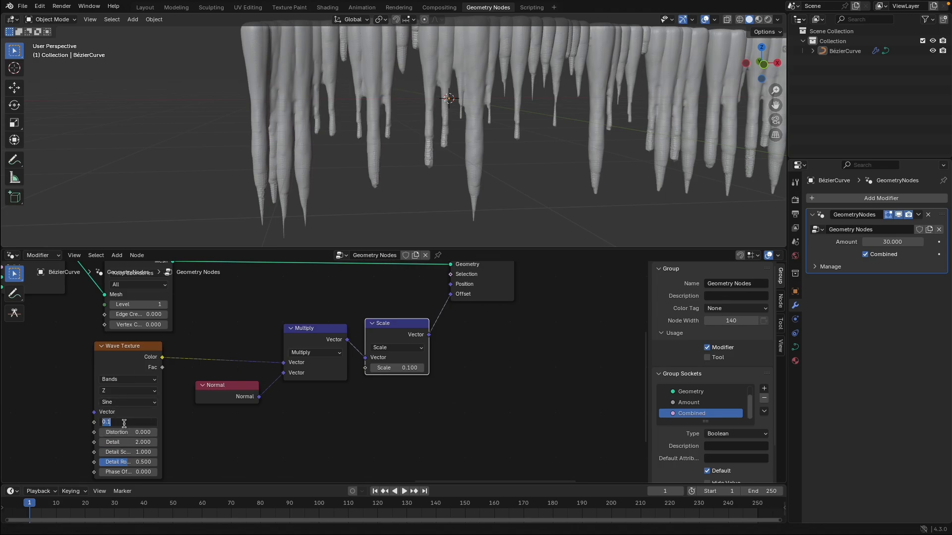
type("2")
key("Return")
middle_click_drag(495, 164, 207, 110)
middle_click_drag(277, 134, 399, 138)
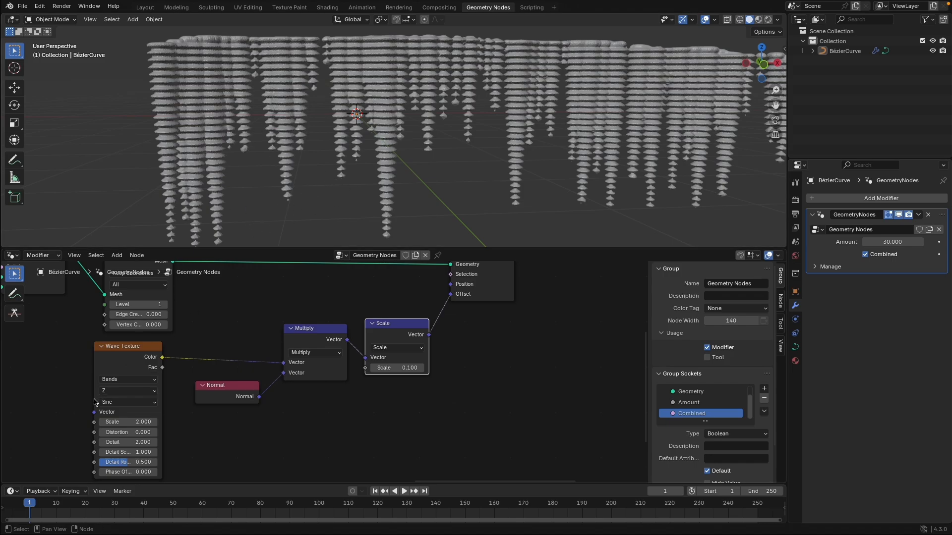
Step: Set the Wave Texture's Scale to 0.2 and view the icicles from a lower angle
left_click(135, 425)
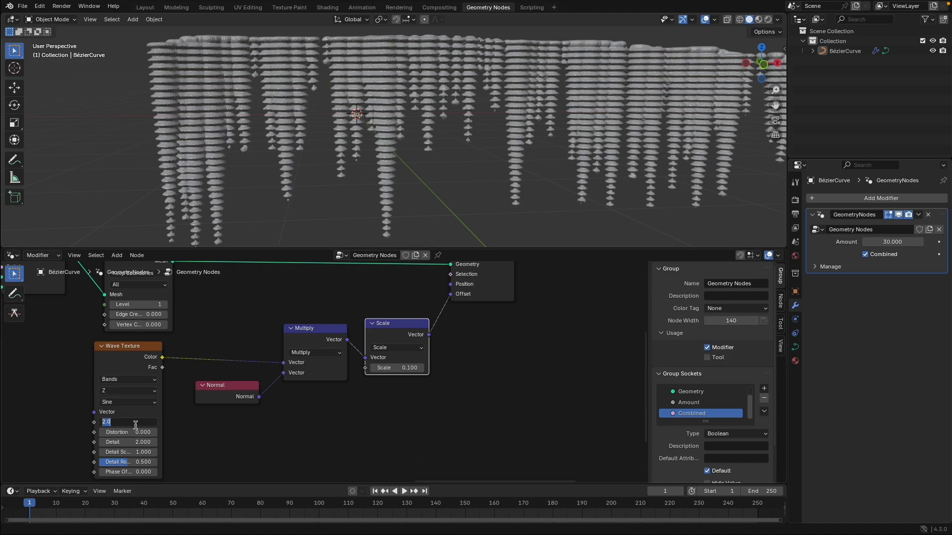
type("0.2")
key("Return")
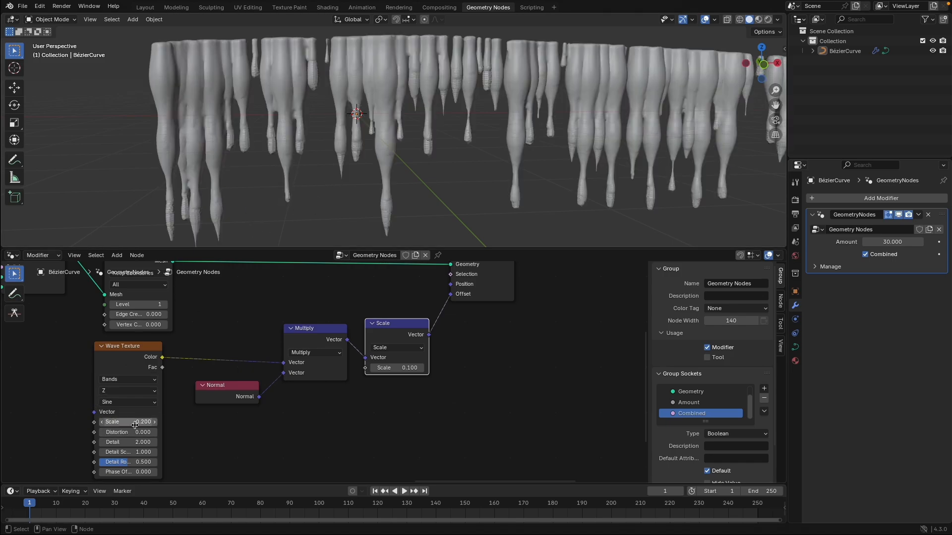
middle_click_drag(276, 166, 282, 151)
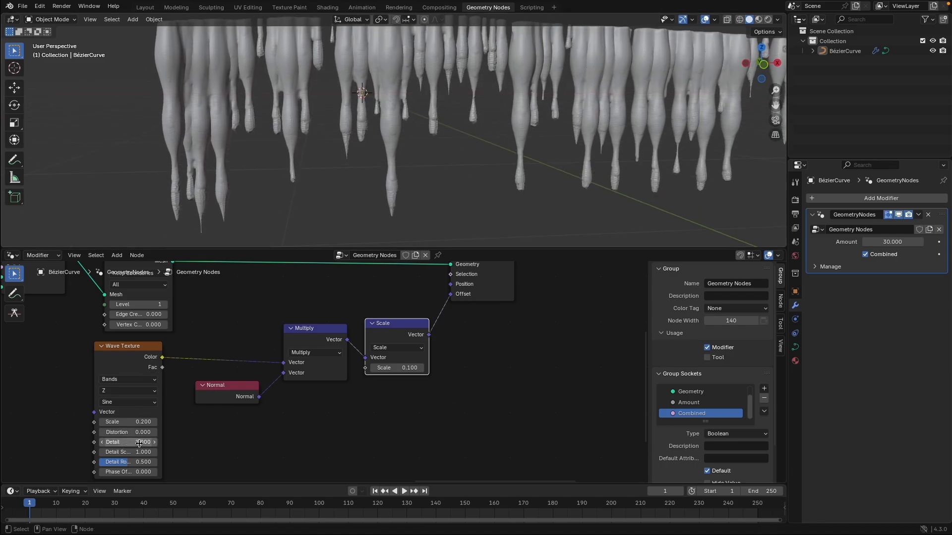
Step: Set the Wave Texture's Distortion to 1 and its Detail to 8
left_click(117, 434)
type("1")
left_click(192, 447)
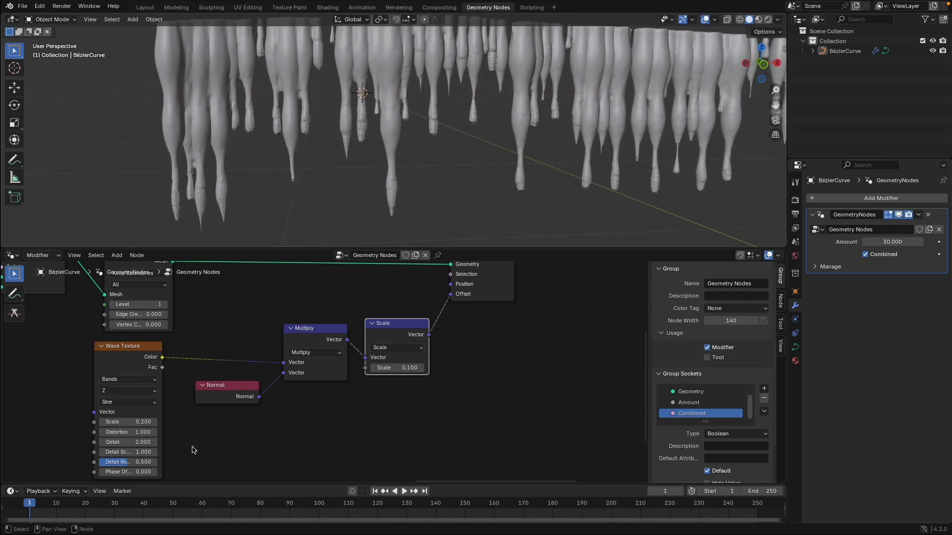
left_click(117, 443)
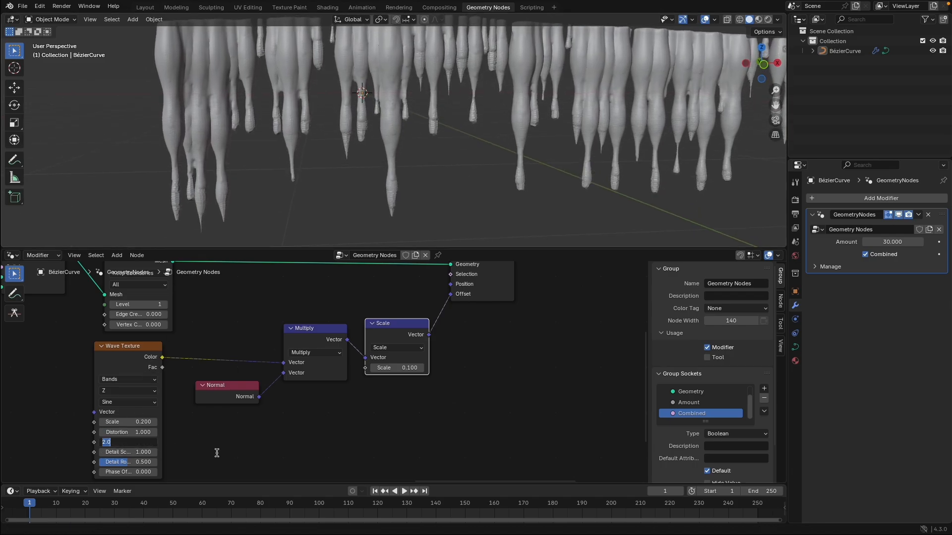
left_click(245, 456)
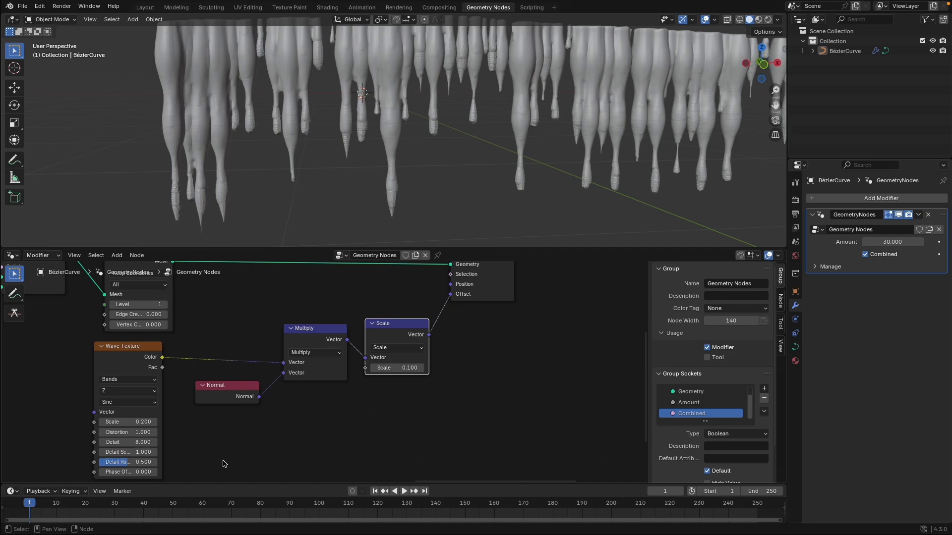
Step: Set the Wave Texture's Detail Scale to 12 and look closely at the icicle surfaces
left_click(129, 452)
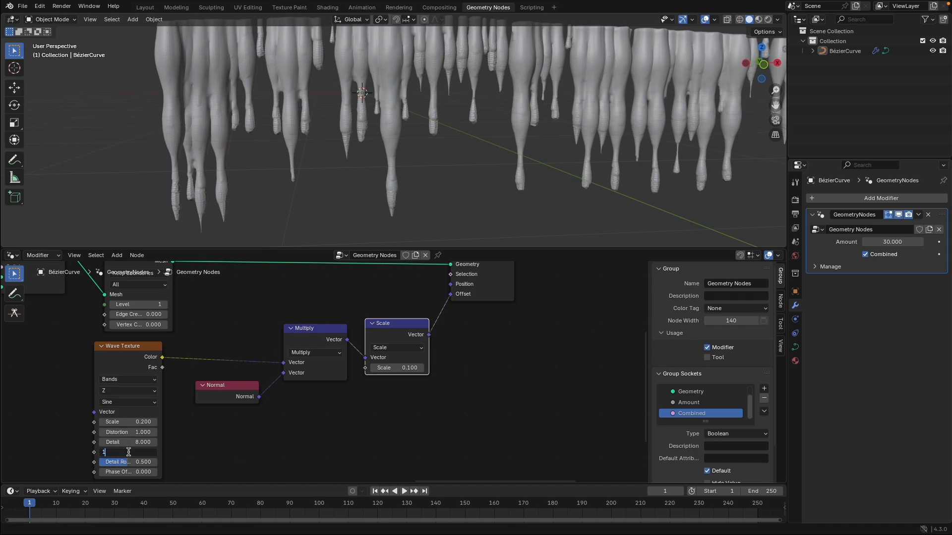
key("Return")
middle_click_drag(264, 93, 275, 135, "shift")
scroll(275, 136, "up", 3)
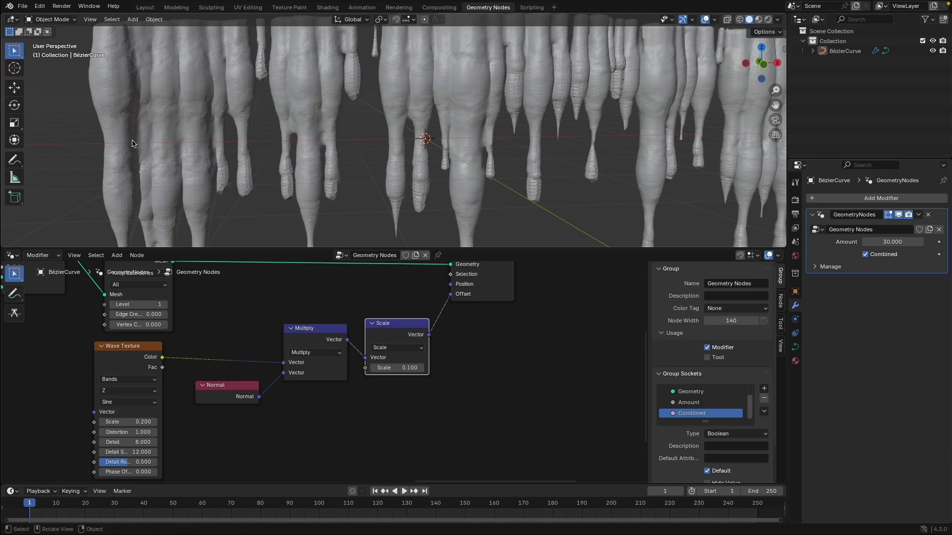
Step: Set the Wave Texture's Detail Scale to 16
left_click(124, 452)
type("16")
key("Return")
middle_click_drag(260, 144, 265, 118, "shift")
Step: Set the Wave Texture's Detail Roughness to 0.7 and inspect the icicles from several angles
left_click(135, 462)
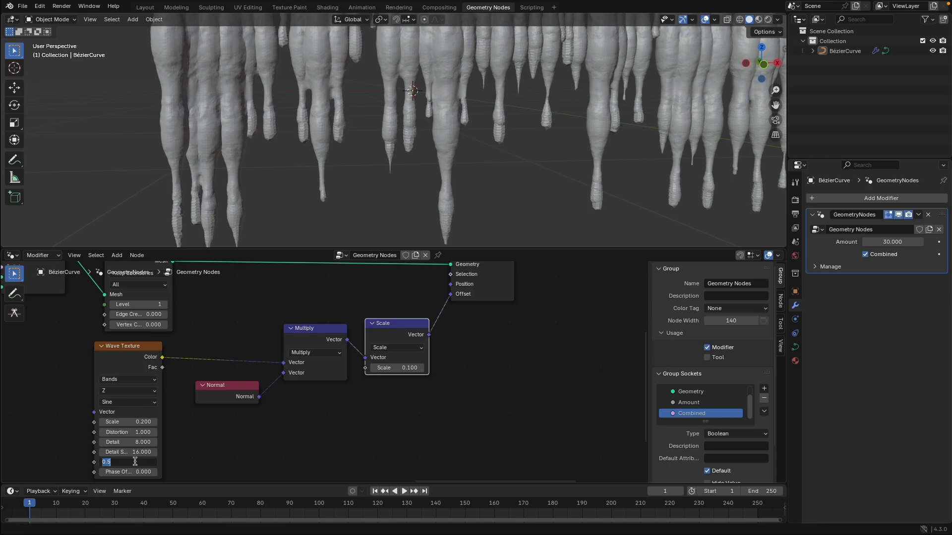
type(".7")
key("Return")
middle_click_drag(404, 212, 246, 182)
middle_click_drag(327, 182, 309, 146)
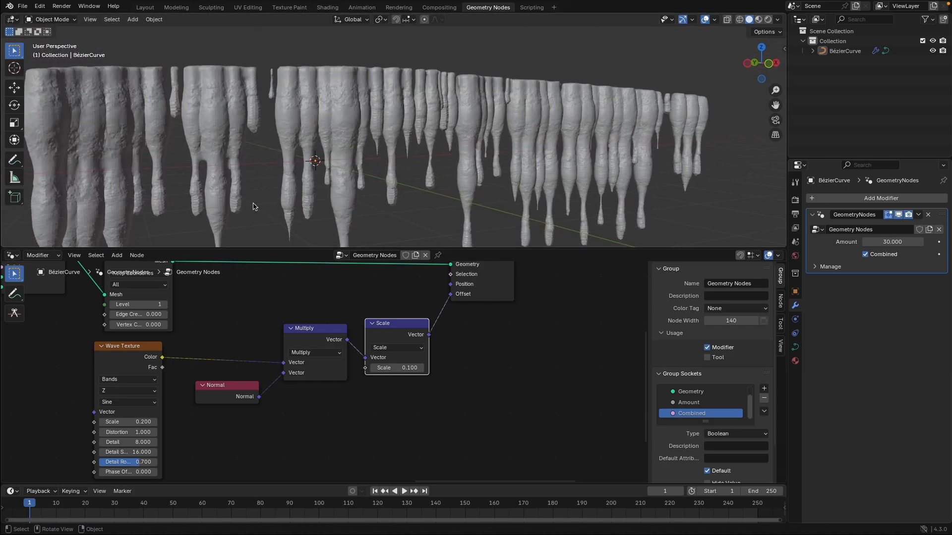
middle_click_drag(229, 202, 213, 223)
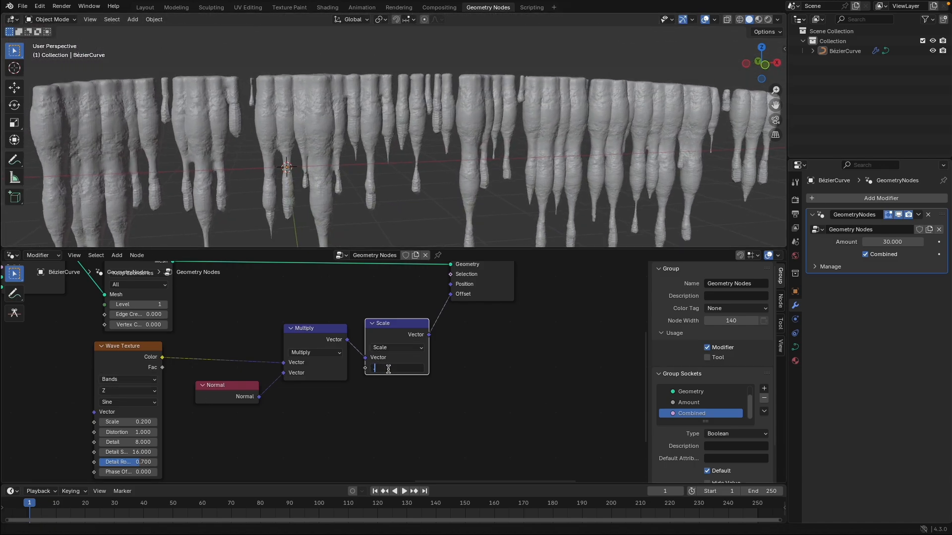
Step: Set the Scale vector math node's Scale to 0.02 to soften the wave displacement
key("Return")
middle_click_drag(357, 233, 307, 159)
middle_click_drag(446, 161, 360, 139, "shift")
Step: Mute and unmute the Set Position node repeatedly to compare the icicles with and without the wave displacement
middle_click_drag(505, 419, 469, 477)
scroll(465, 446, "down", 1)
left_click(445, 318)
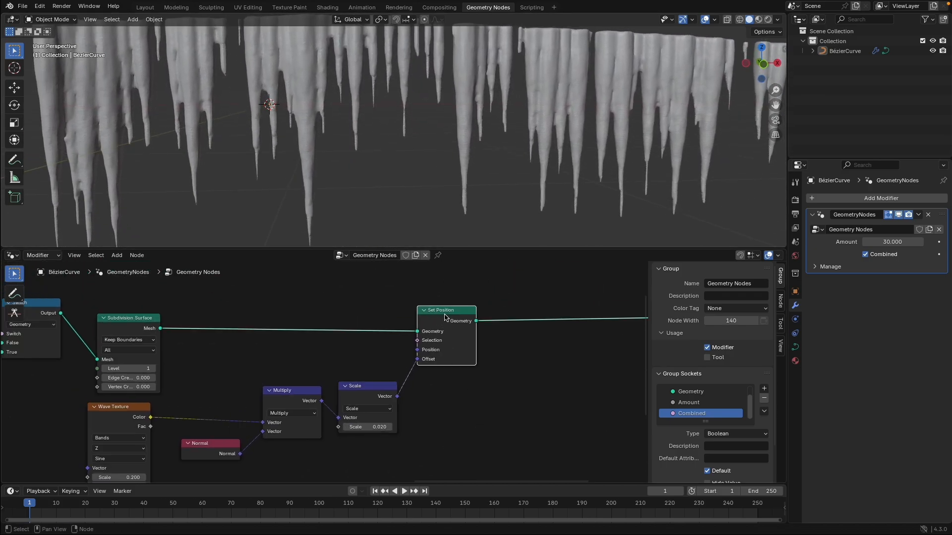
key("m")
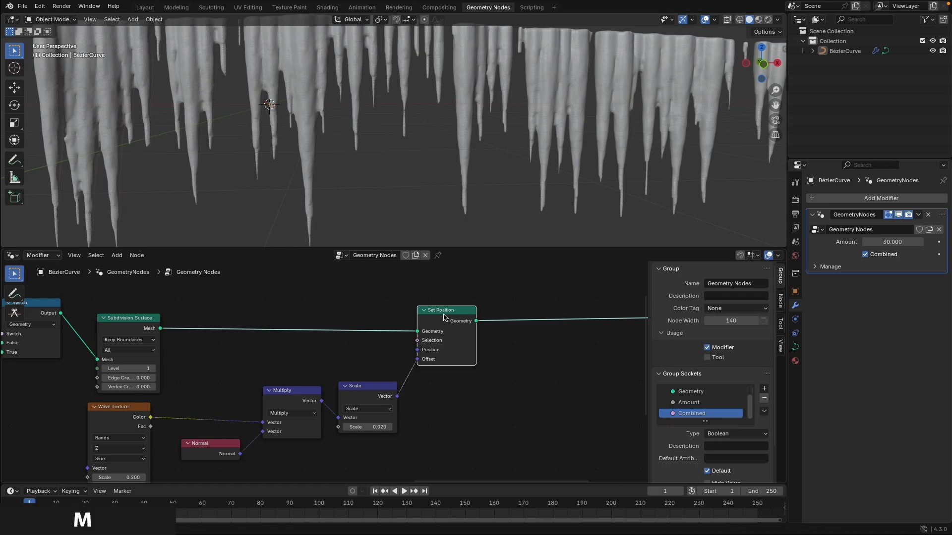
key("m")
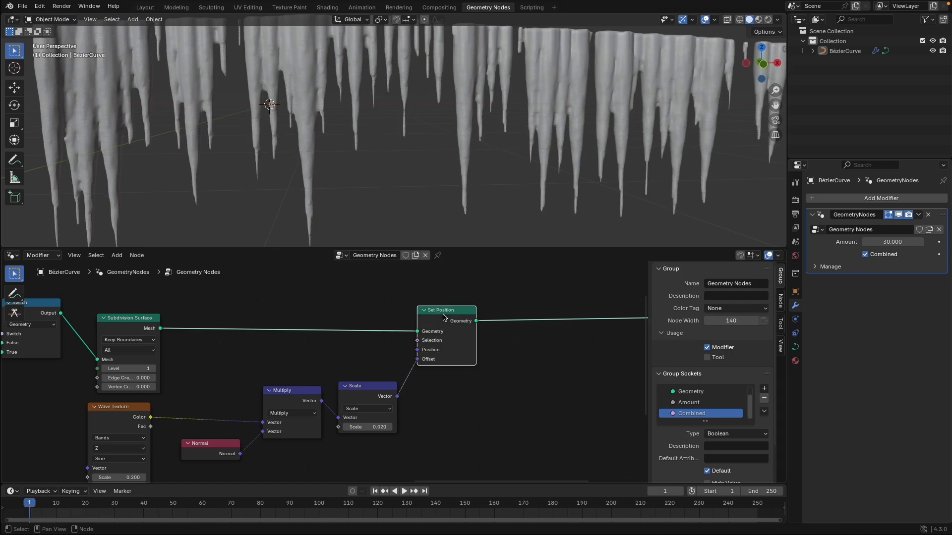
key("m")
key("m")
middle_click_drag(185, 61, 325, 149, "shift")
scroll(275, 114, "up", 5)
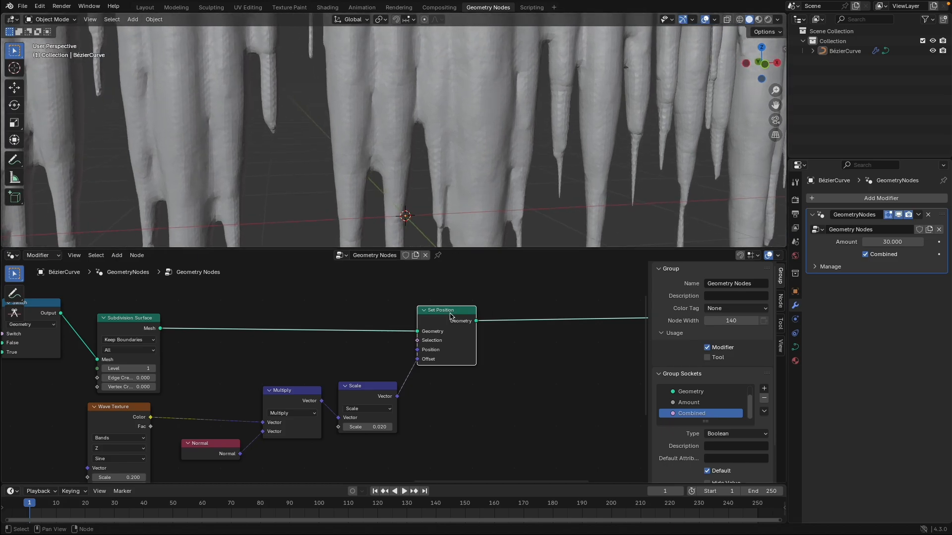
key("m")
key("m")
Step: Set the Subdivision Surface node's Level to 2 and view the icicle tips up close
scroll(444, 87, "down", 2)
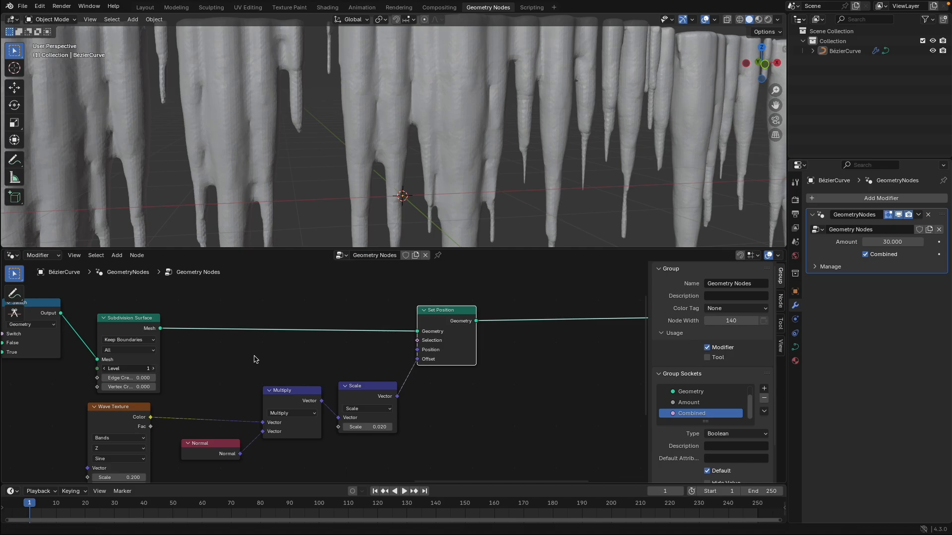
middle_click_drag(258, 356, 251, 361)
scroll(409, 174, "down", 1)
middle_click_drag(410, 174, 598, 139)
middle_click_drag(242, 125, 287, 60, "shift")
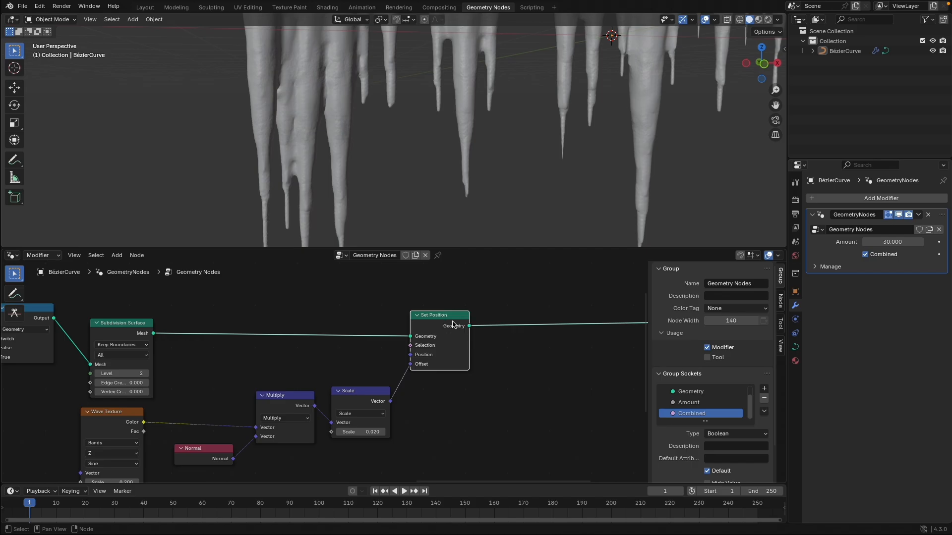
Step: Toggle the Set Position node's mute off and on again to compare the displacement on the subdivided icicles
key("m")
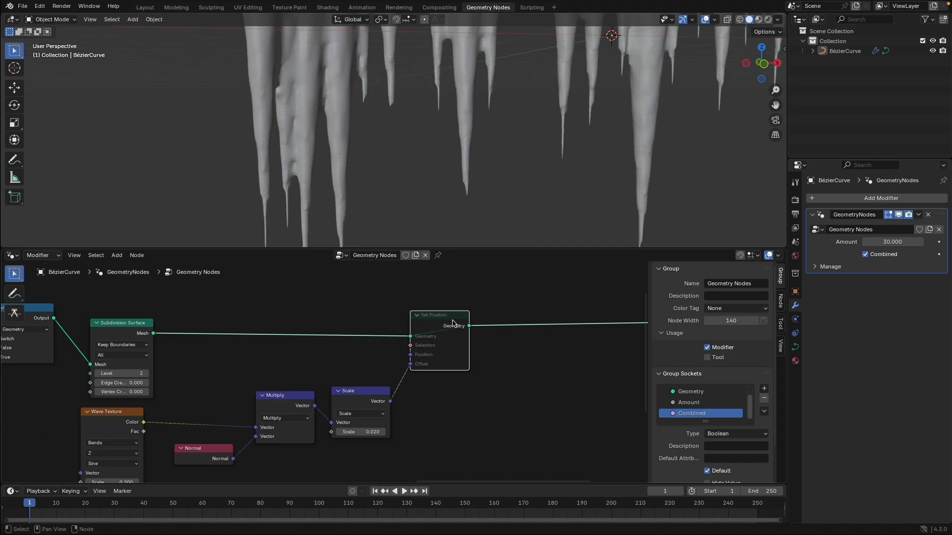
key("m")
scroll(368, 121, "down", 4)
middle_click_drag(521, 107, 375, 160, "shift")
scroll(394, 165, "down", 1)
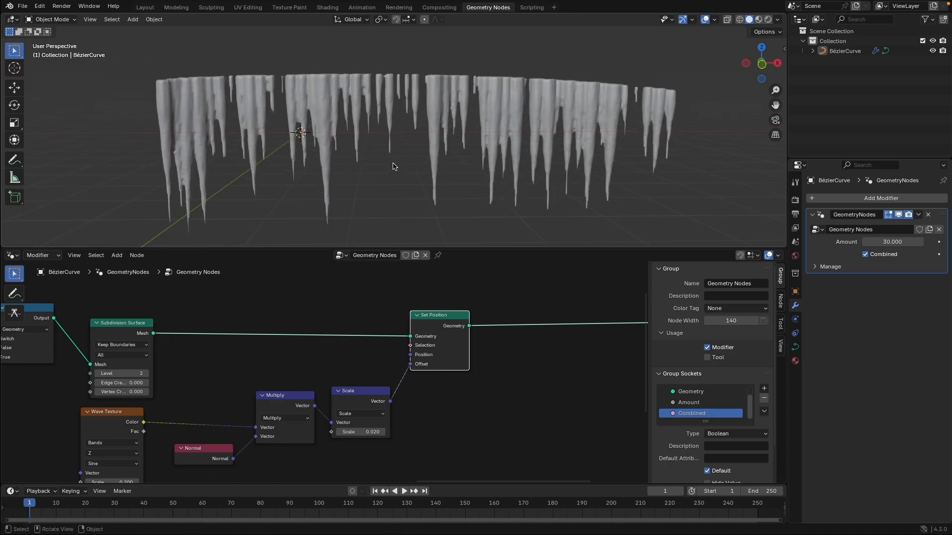
middle_click_drag(432, 170, 469, 185)
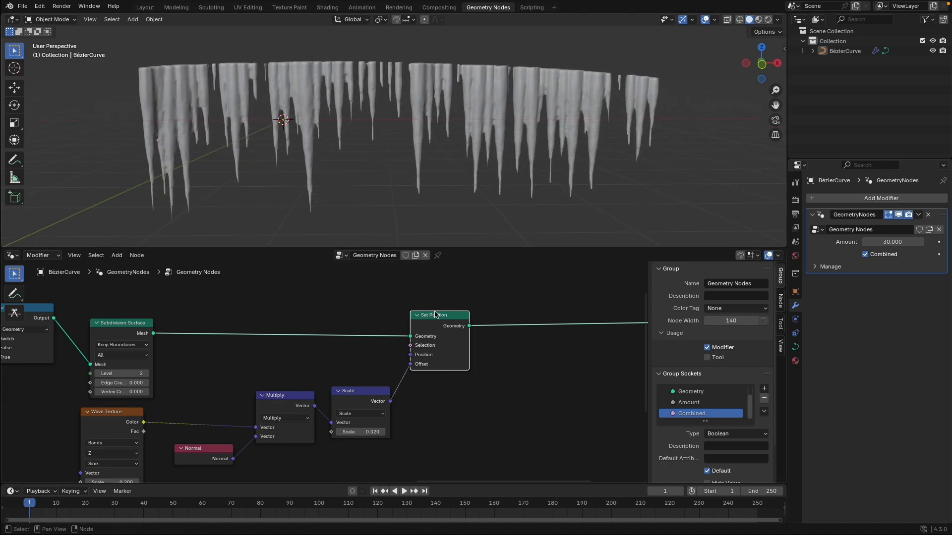
Step: Add a Set Shade Smooth node between Set Position and Group Output
left_click_drag(437, 315, 449, 314)
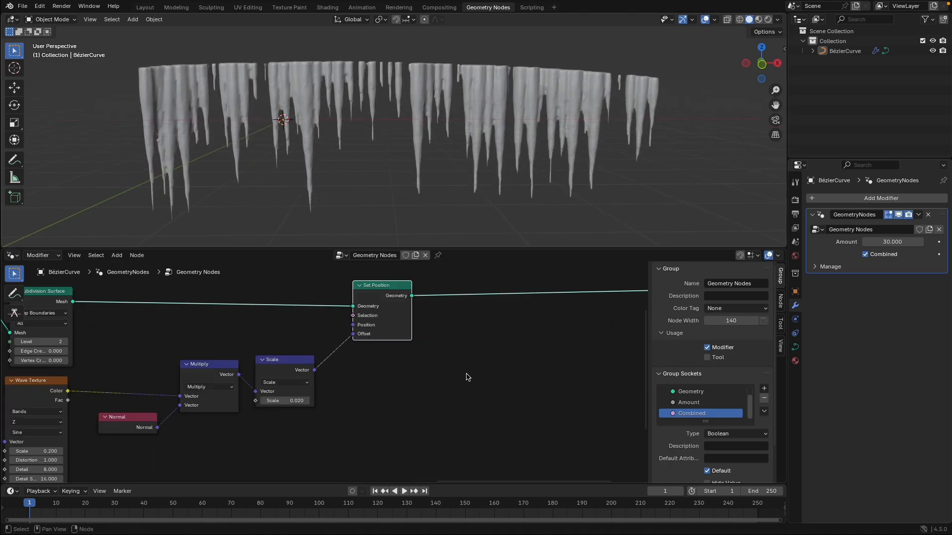
scroll(337, 375, "down", 1)
scroll(384, 183, "down", 1)
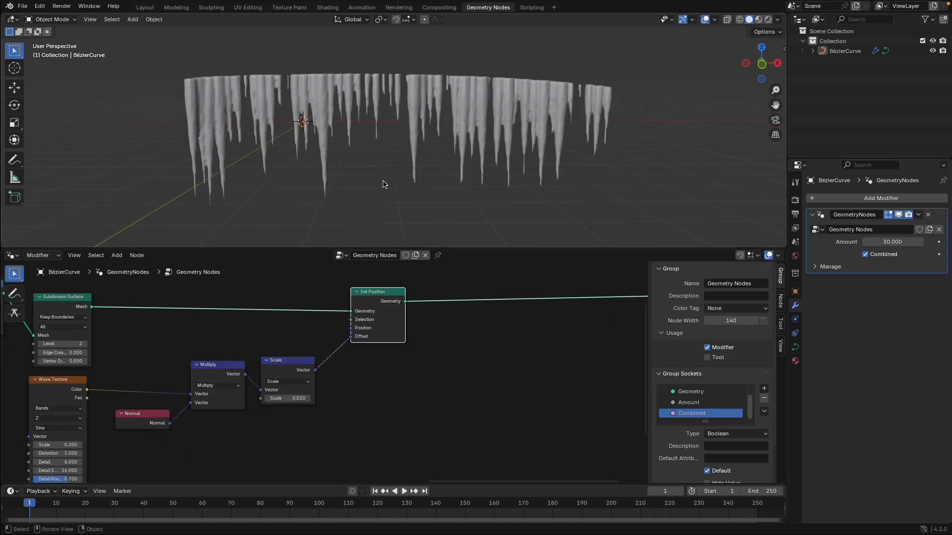
scroll(355, 391, "down", 2)
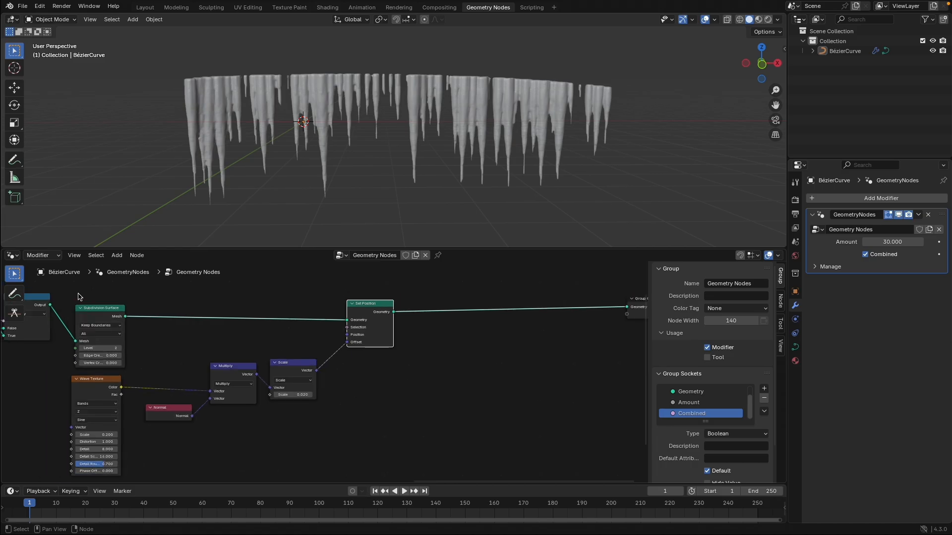
middle_click_drag(394, 369, 385, 379)
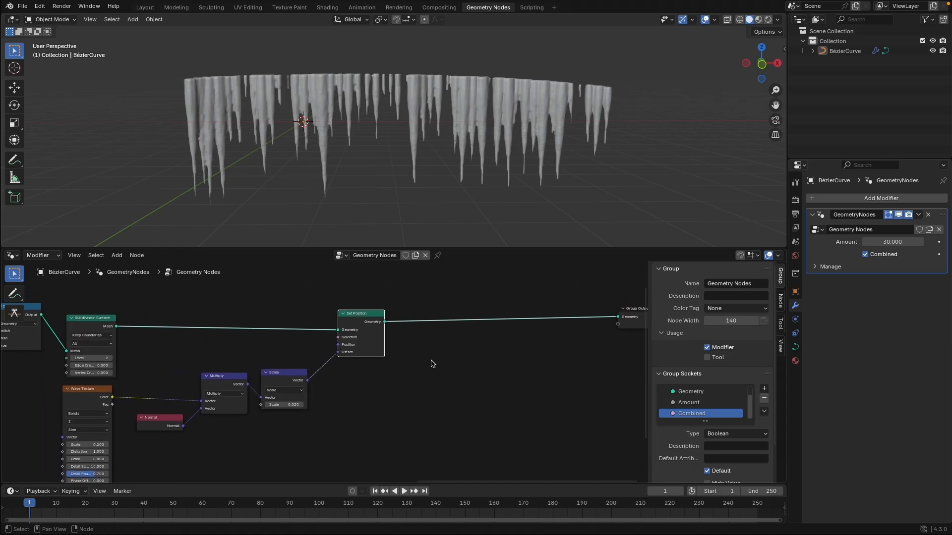
scroll(415, 376, "up", 2)
middle_click_drag(173, 336, 243, 339)
middle_click_drag(476, 351, 370, 361)
middle_click_drag(407, 392, 293, 411)
key("shift+a")
left_click(308, 329)
type("shade")
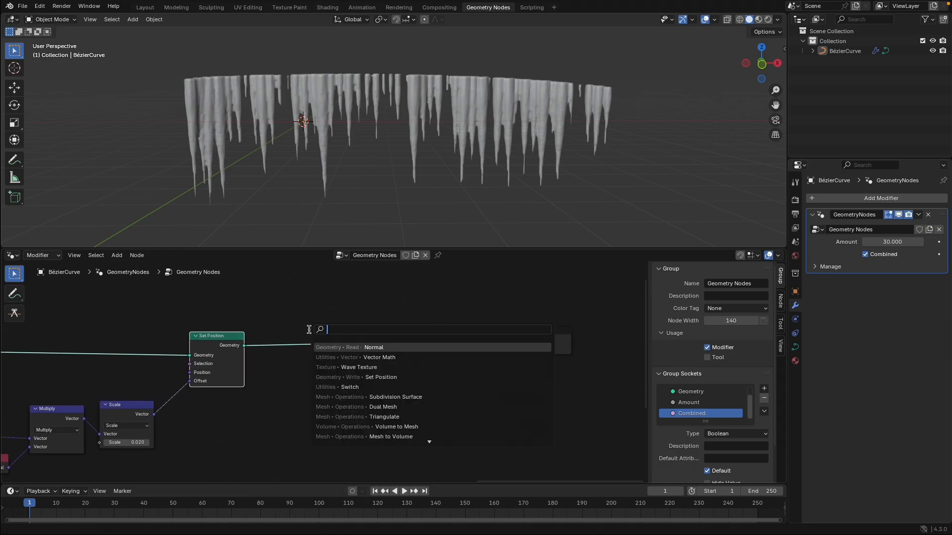
key("Return")
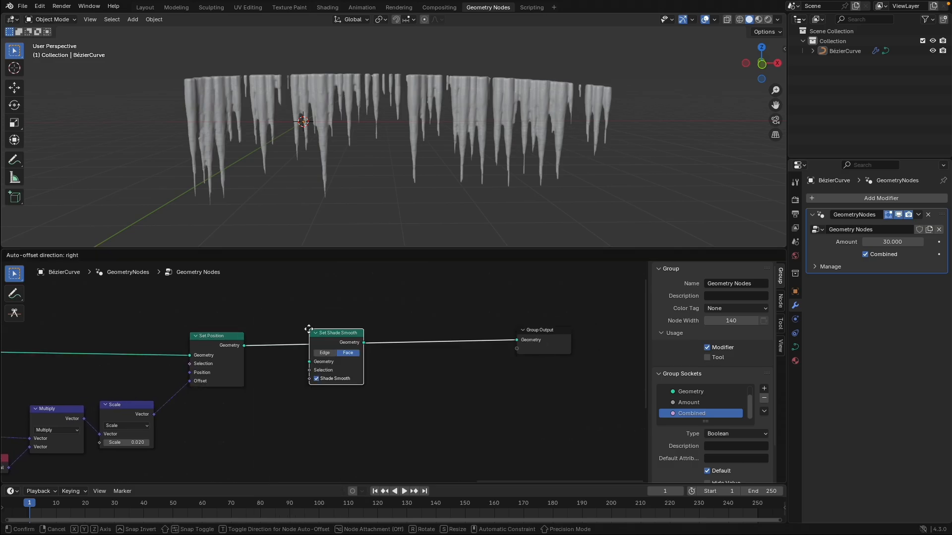
left_click(296, 113)
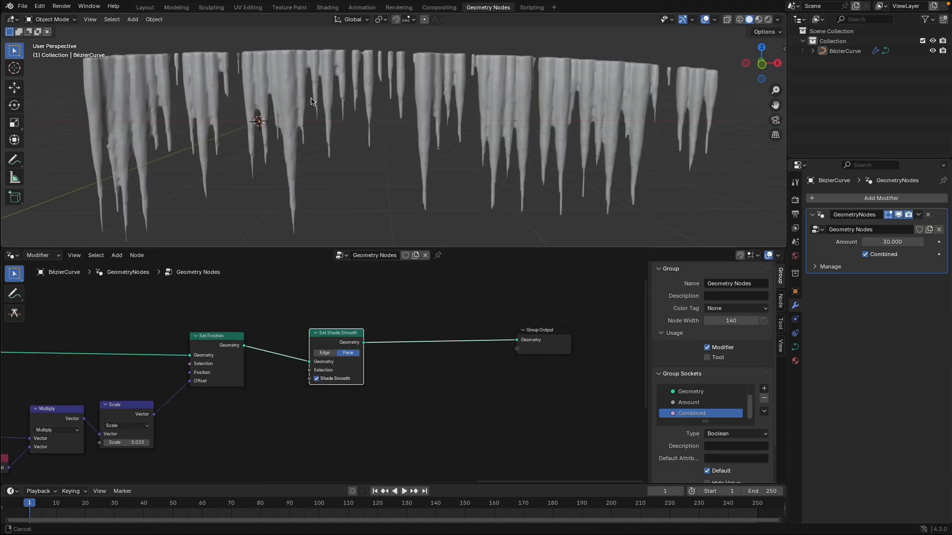
Step: Inspect the smooth-shaded icicles up close and as a whole, and save the file
scroll(393, 138, "up", 8)
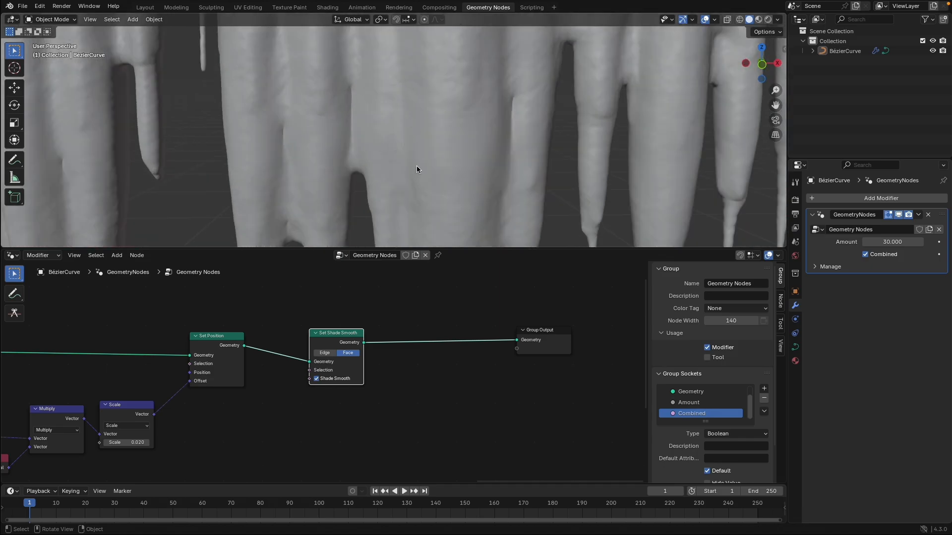
scroll(418, 168, "down", 8)
scroll(420, 141, "up", 2)
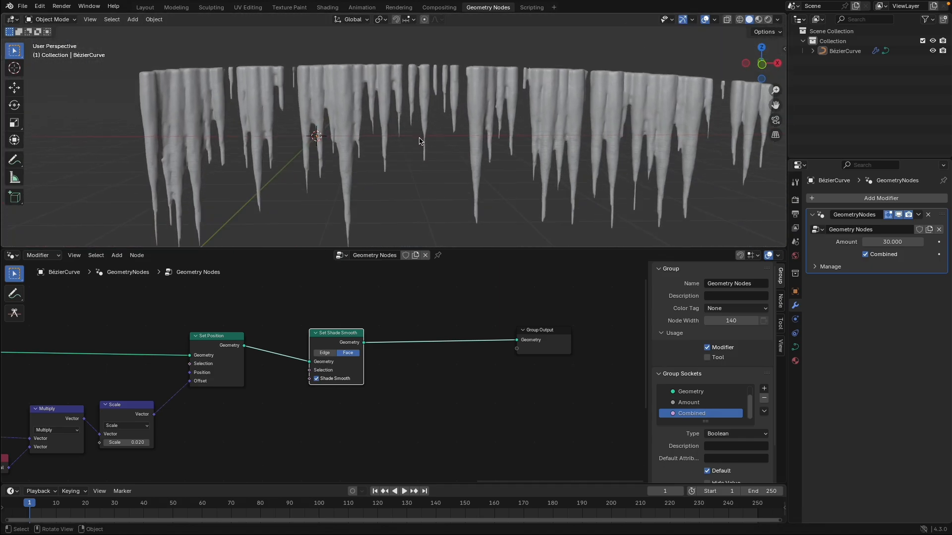
scroll(420, 140, "down", 3)
middle_click_drag(358, 133, 350, 133)
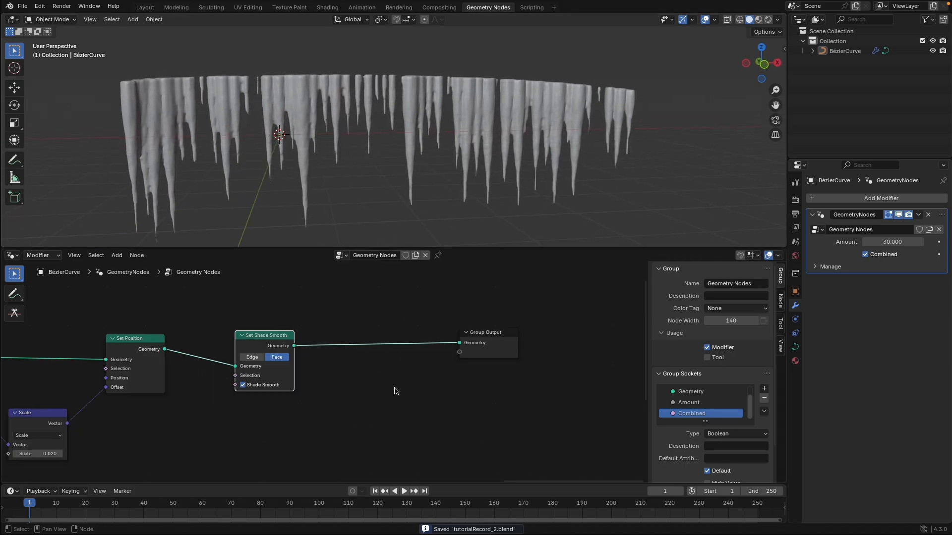
Step: Expose the Subdivision Surface node's Level as a modifier setting by linking it to a new Group Input node
middle_click_drag(389, 379, 351, 407)
scroll(451, 395, "down", 4)
left_click_drag(445, 353, 510, 357)
middle_click_drag(135, 360, 366, 347)
middle_click_drag(224, 374, 376, 376)
scroll(375, 384, "up", 4)
middle_click_drag(105, 357, 215, 354)
scroll(259, 386, "up", 2)
scroll(365, 388, "up", 1)
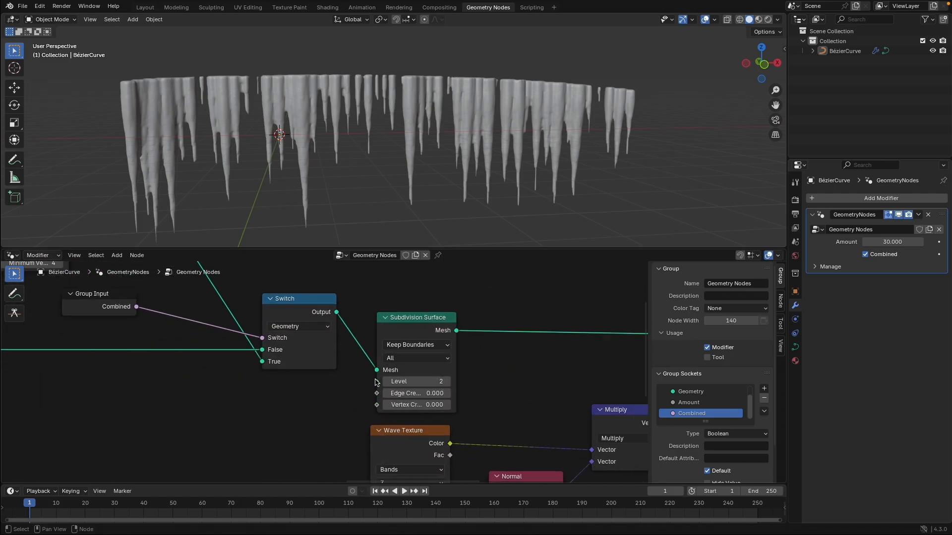
left_click_drag(377, 381, 157, 385)
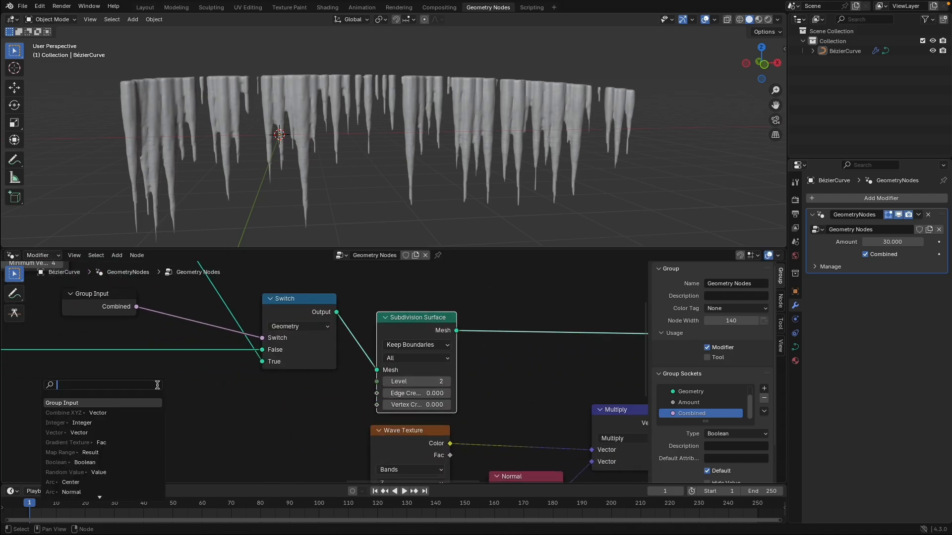
left_click(130, 403)
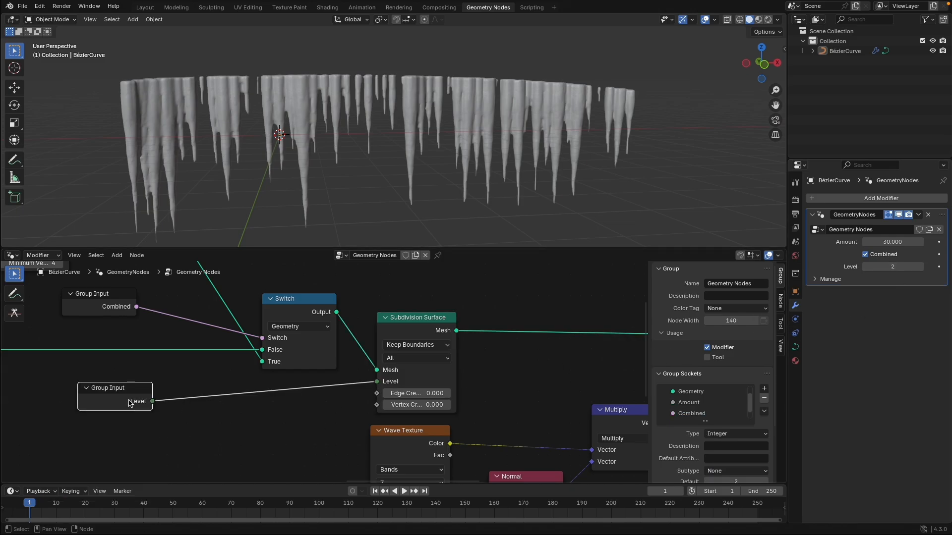
Step: Rename the Level group input socket to Subdiv
scroll(711, 438, "down", 1)
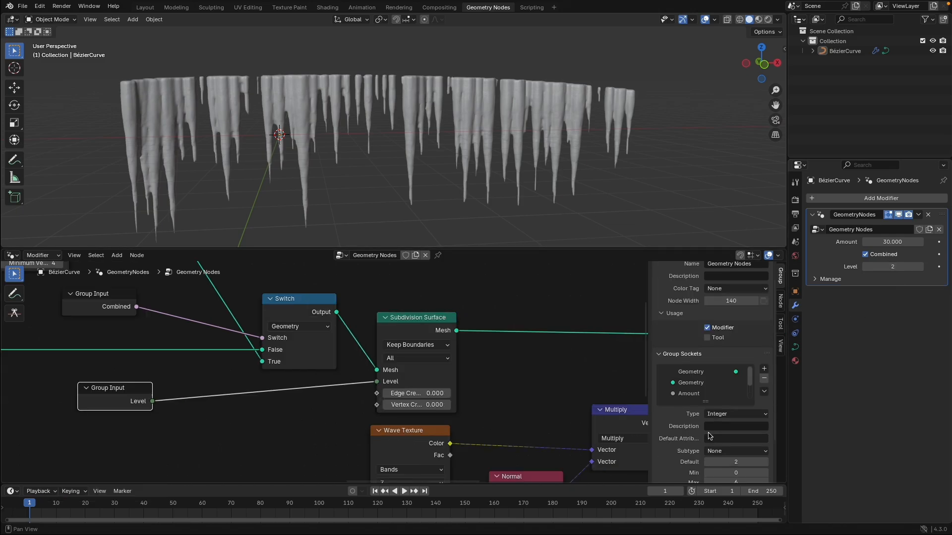
scroll(711, 438, "down", 1)
scroll(692, 373, "down", 2)
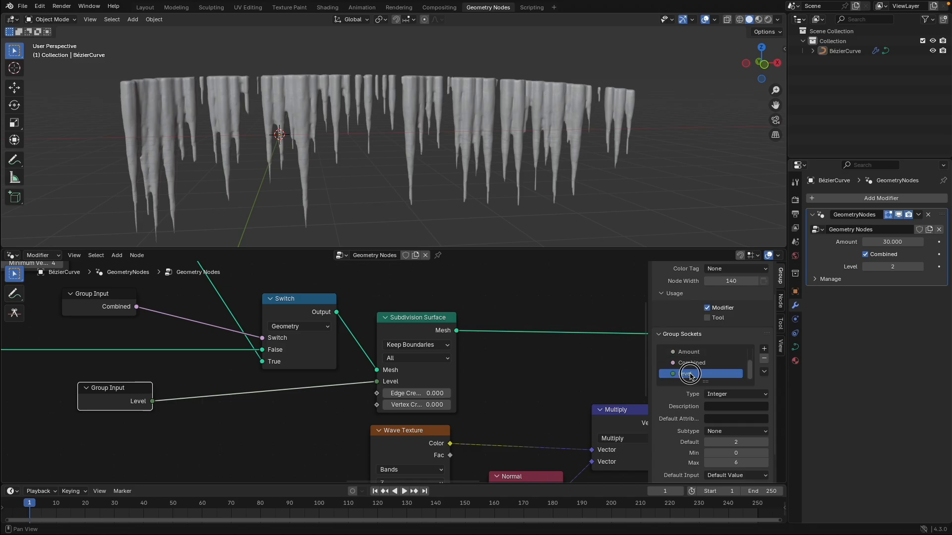
double_click(684, 373)
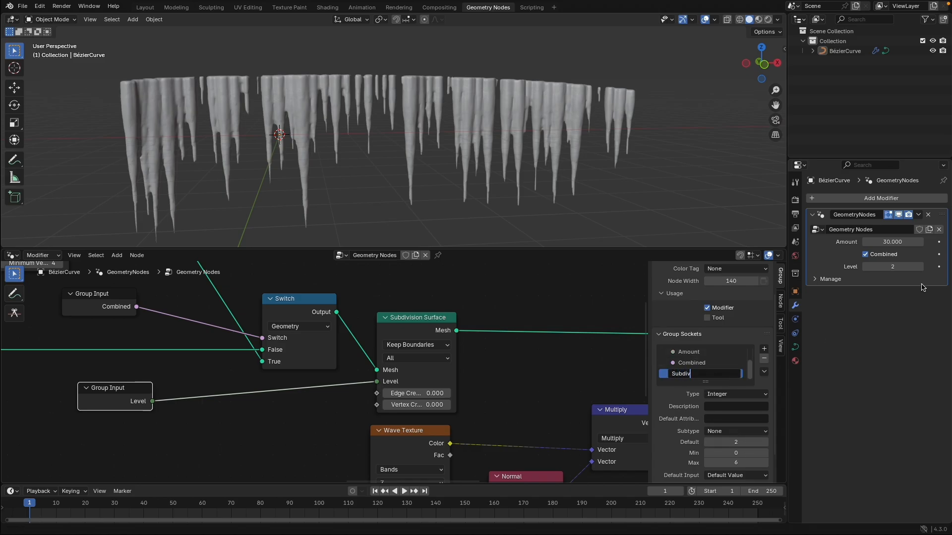
type("Subdiv")
key("Return")
key("Home")
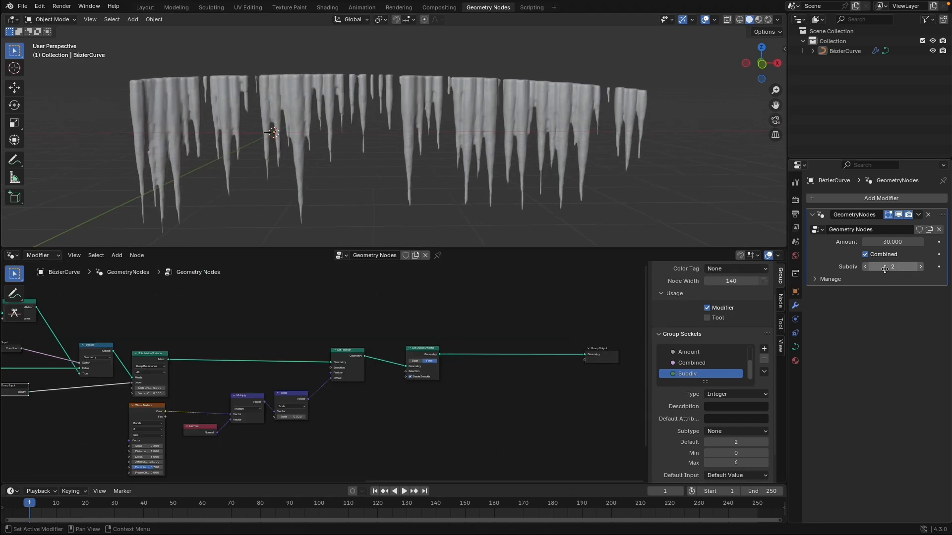
Step: Turn off Combined and set Subdiv to 0 in the icicle modifier settings
left_click(865, 254)
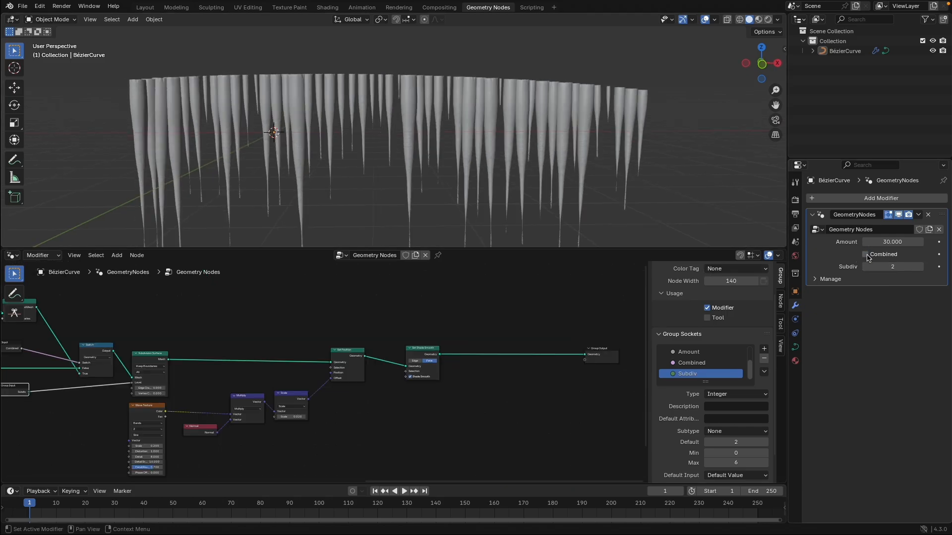
left_click(866, 268)
left_click(866, 268)
Step: Enter Edit Mode and move the Bézier curve's control points to reshape the row of icicles
key("Tab")
mouse_move(367, 76)
left_mouse_down()
mouse_move(366, 132)
mouse_move(367, 64)
mouse_move(366, 78)
left_mouse_up()
left_click_drag(169, 41, 102, 109)
key("g")
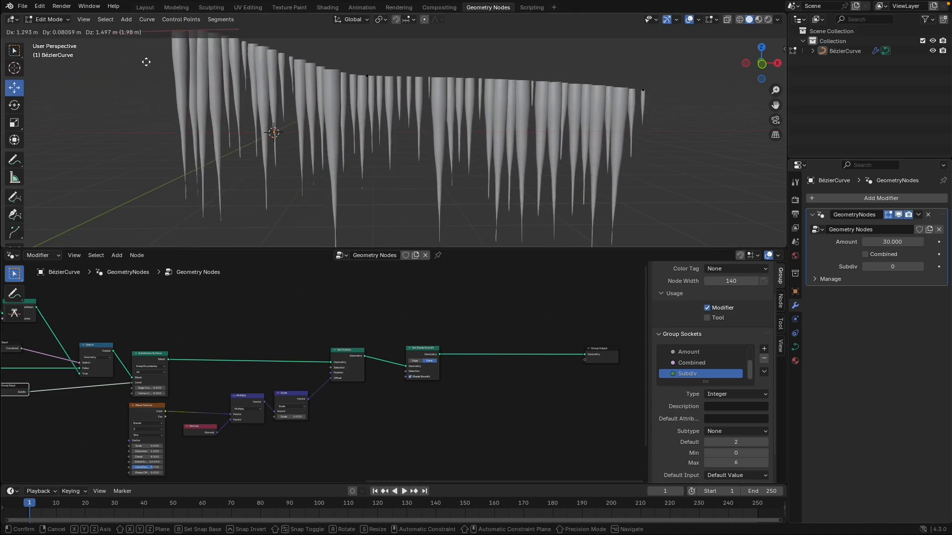
left_click(75, 106)
left_click_drag(296, 72, 408, 114)
key("g")
left_click(407, 111)
middle_click_drag(424, 140, 445, 137, "shift")
scroll(446, 137, "down", 1)
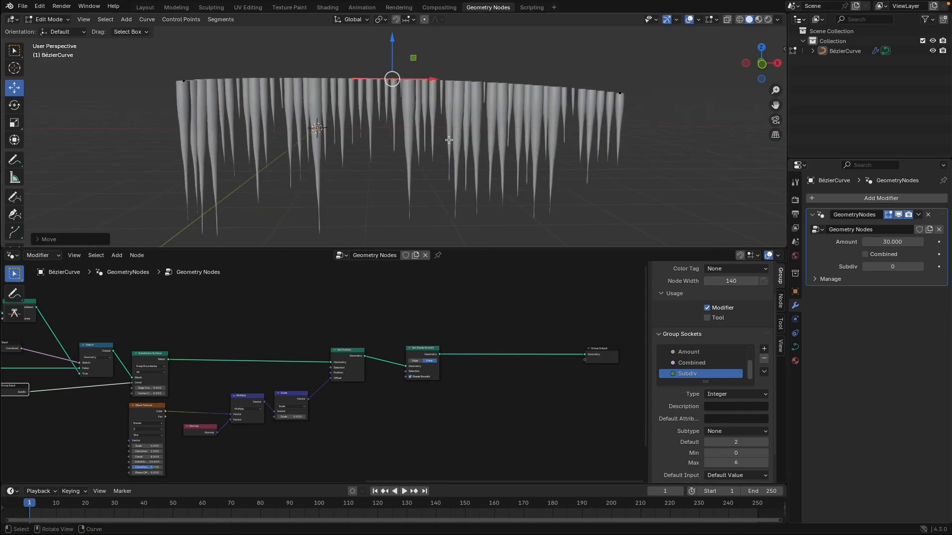
Step: Turn Combined on and set Subdiv to 2 for the reshaped icicles
left_click(866, 254)
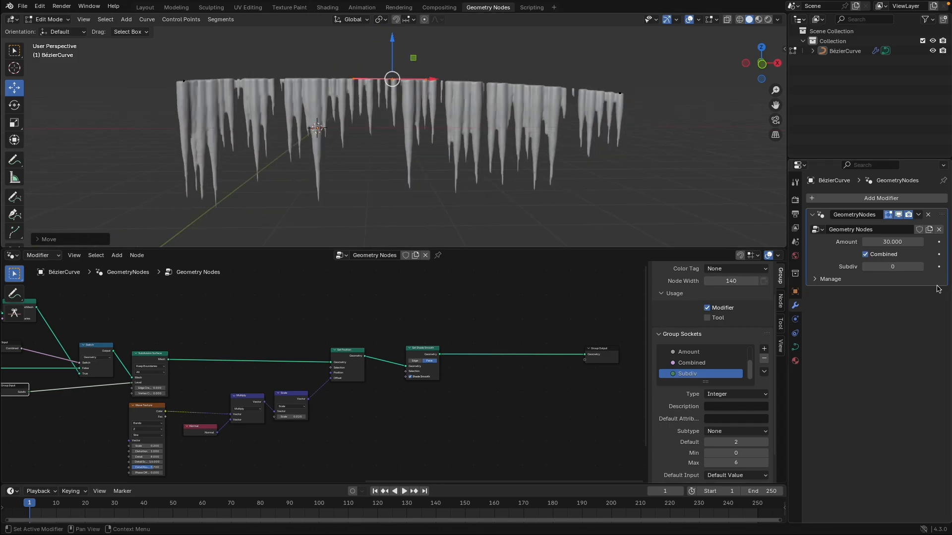
left_click(920, 268)
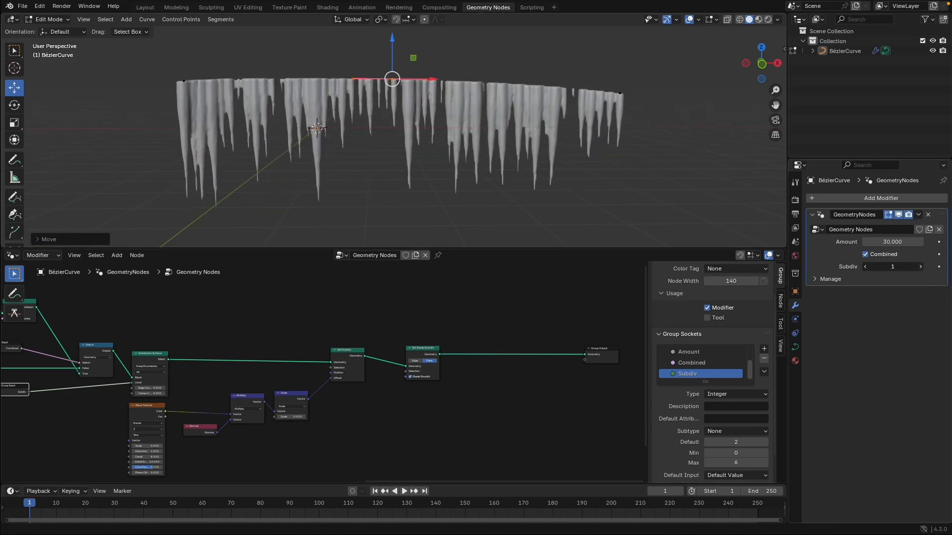
scroll(525, 138, "up", 1)
mouse_move(525, 139)
middle_mouse_down()
mouse_move(496, 141)
mouse_move(534, 143)
middle_mouse_up()
mouse_move(448, 150)
middle_mouse_down("shift")
mouse_move(491, 137)
mouse_move(447, 140)
middle_mouse_up("shift")
middle_click_drag(523, 174, 527, 176)
scroll(462, 354, "up", 2)
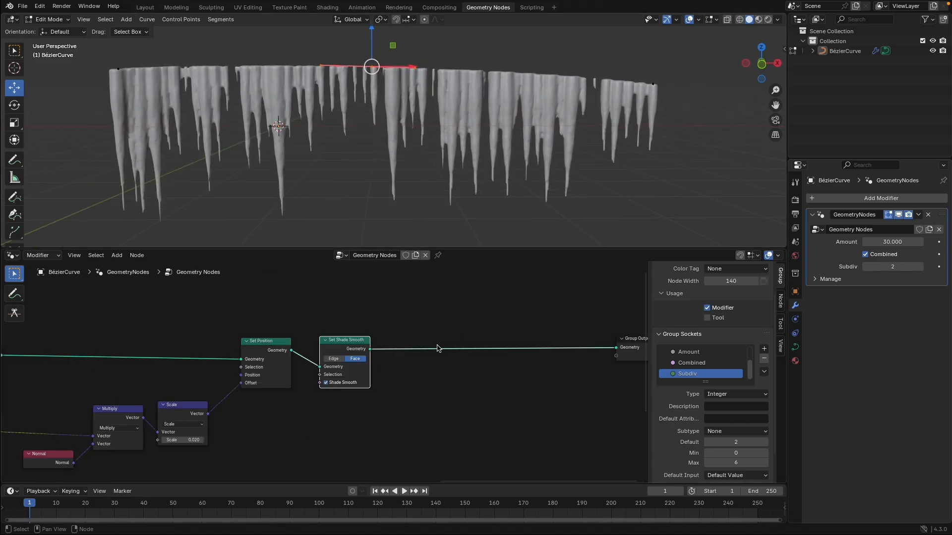
Step: Add a Set Material node between Set Shade Smooth and Group Output
key("shift+a")
type("set mater")
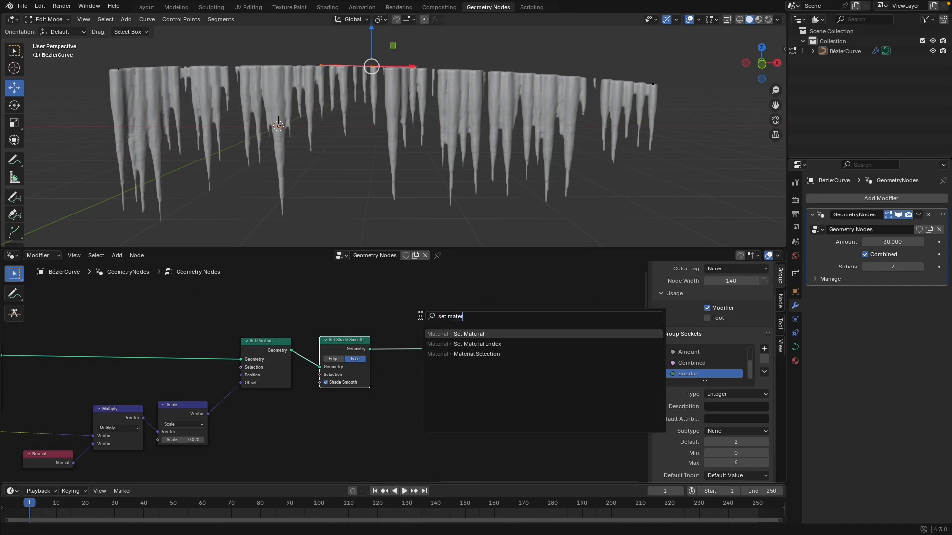
key("Return")
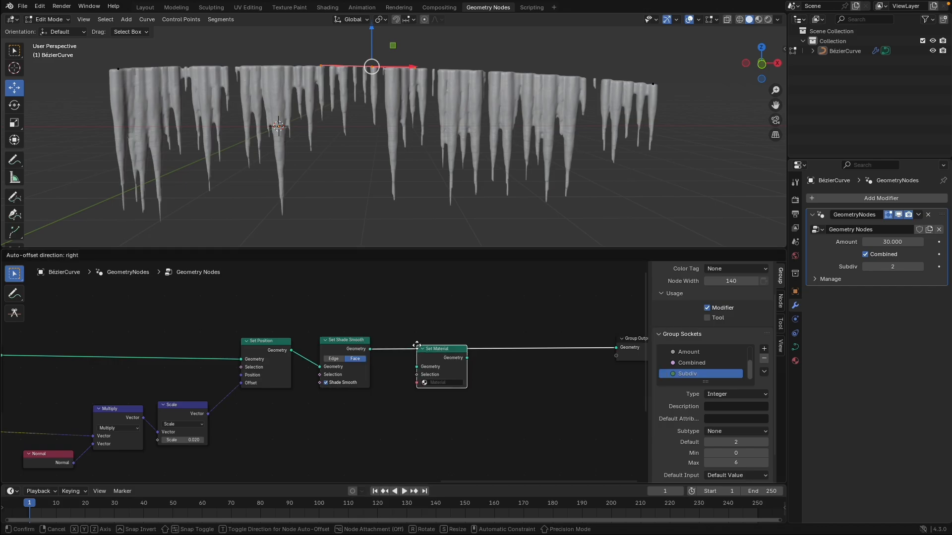
left_click(443, 350)
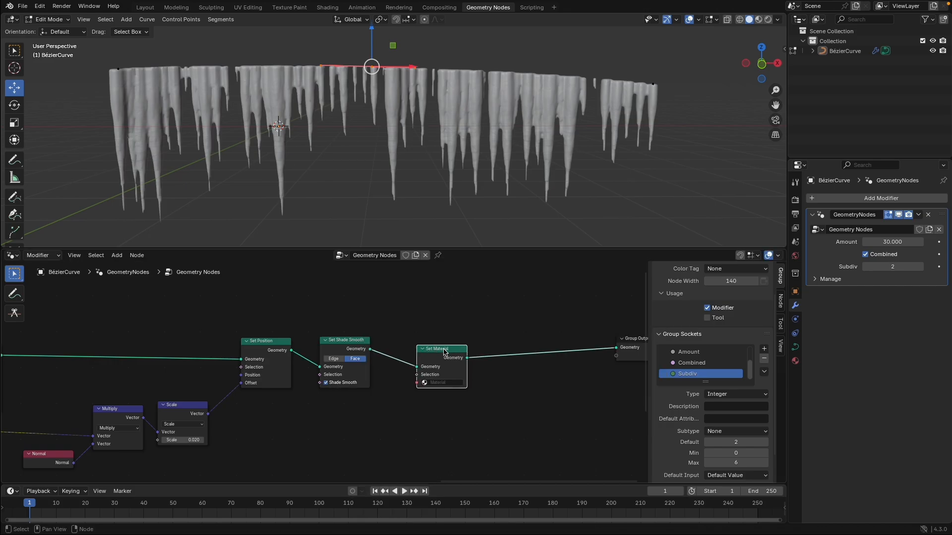
left_click_drag(445, 353, 448, 348)
Step: Create a new material for the Bézier curve and name it ice
left_click(795, 360)
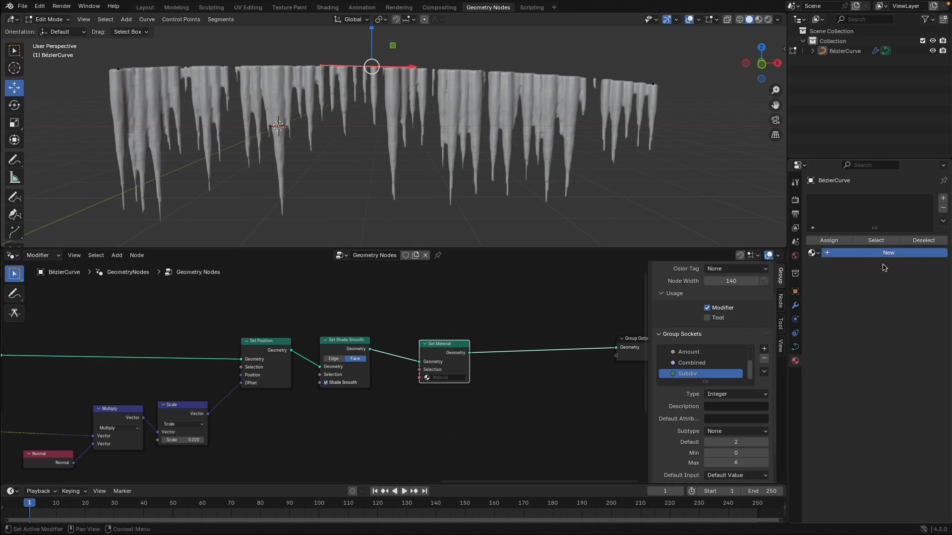
left_click(881, 253)
double_click(869, 254)
type("ice")
key("Return")
Step: Assign the ice material in the Set Material node
left_click(422, 419)
left_click(436, 382)
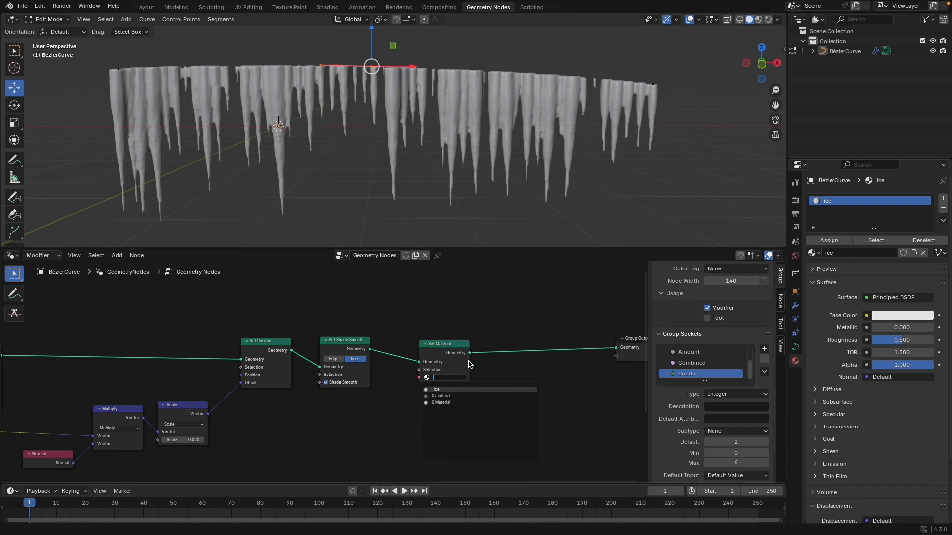
left_click(495, 390)
scroll(479, 365, "up", 1)
left_click(479, 366)
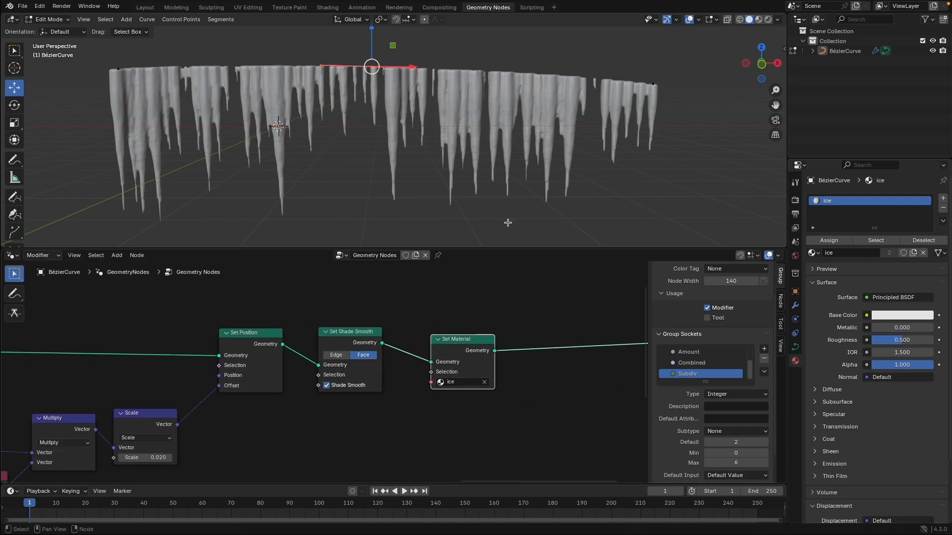
Step: Set the ice material's viewport display color to light blue
scroll(836, 466, "down", 3)
left_click(838, 490)
scroll(867, 431, "down", 3)
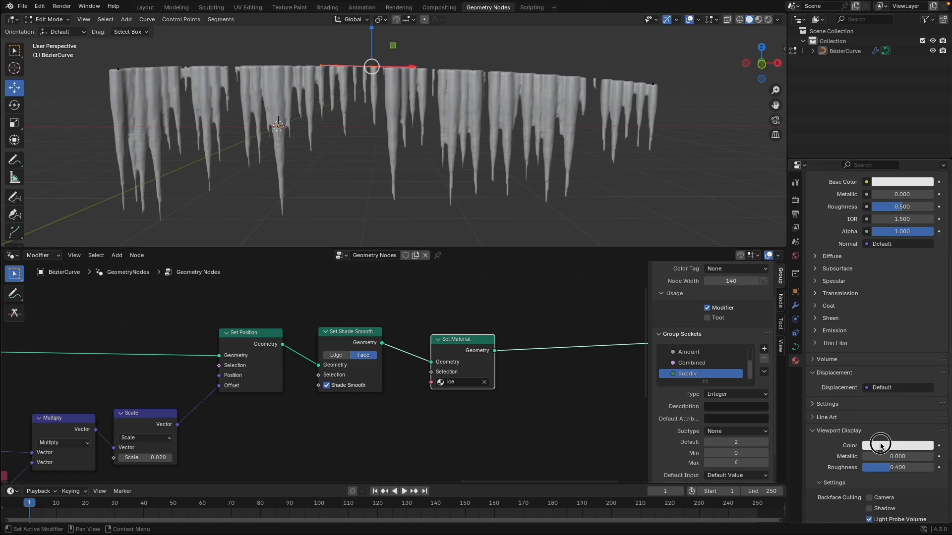
left_click(880, 446)
left_click_drag(878, 335, 887, 299)
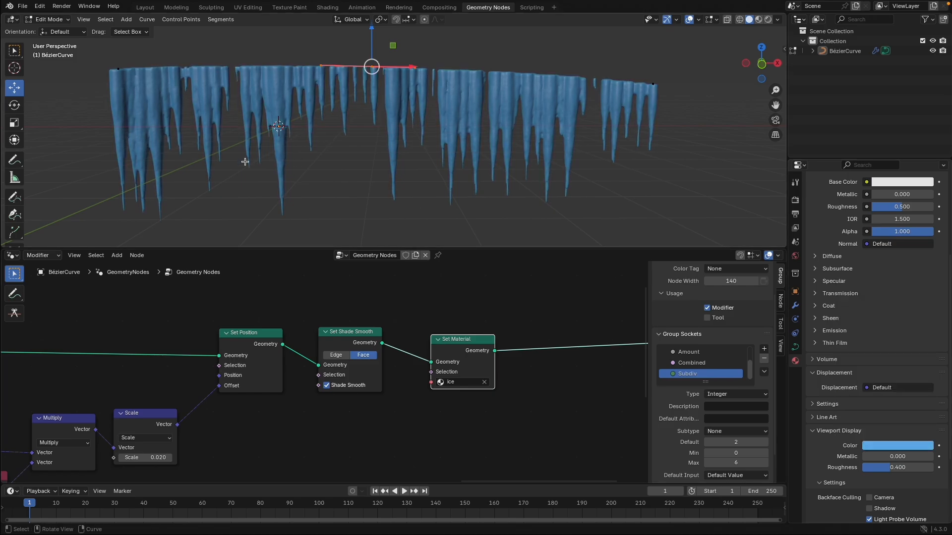
scroll(345, 192, "down", 1)
scroll(921, 338, "up", 7)
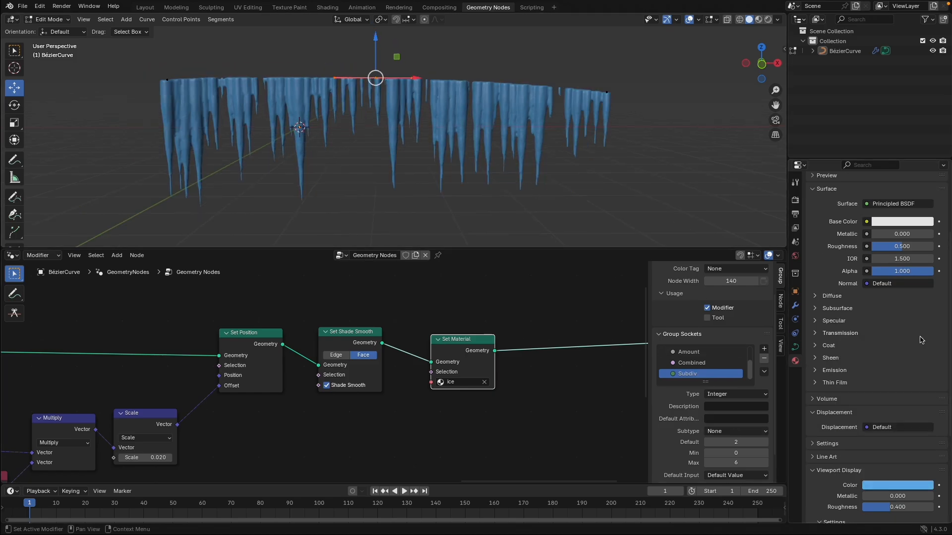
Step: Move the Set Material node closer to Set Shade Smooth, and bring up the ice material's shader nodes in the Shading workspace
left_click_drag(440, 332, 421, 333)
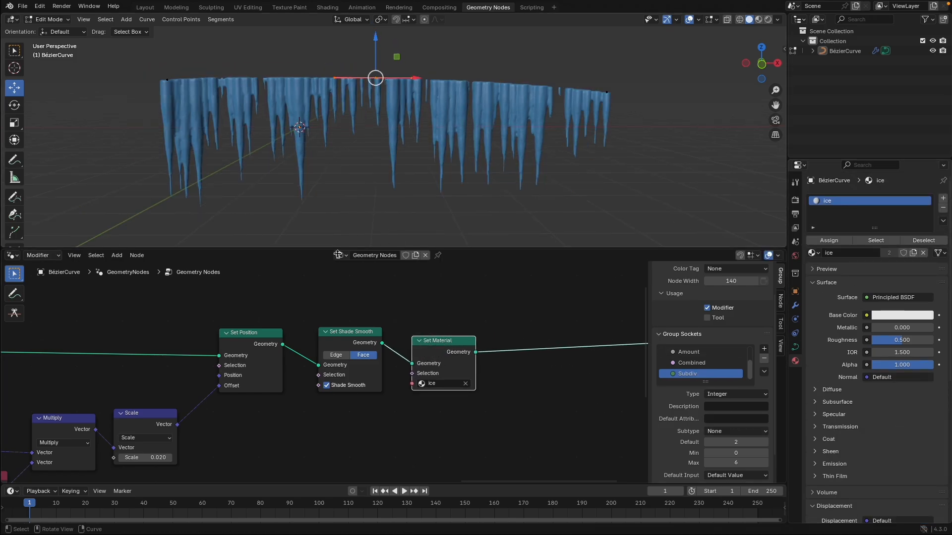
left_click(326, 6)
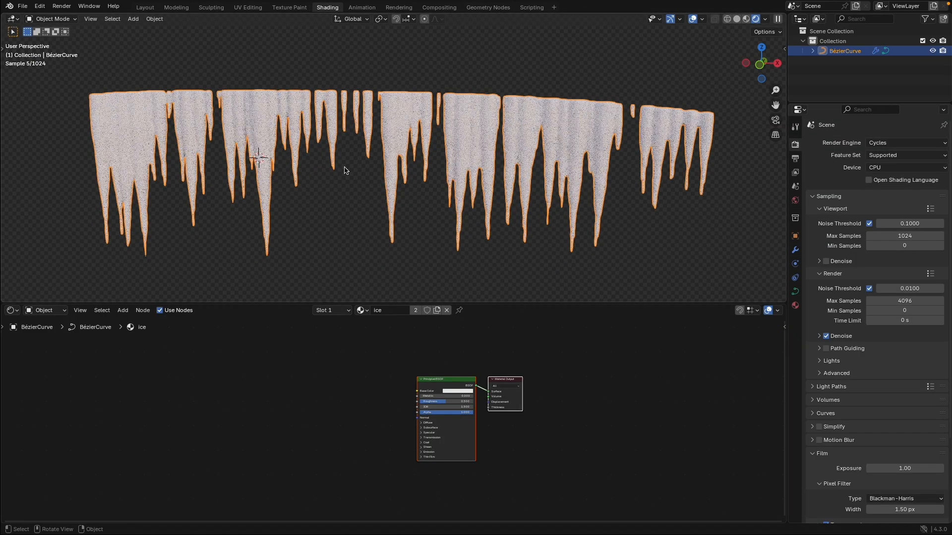
left_click(795, 200)
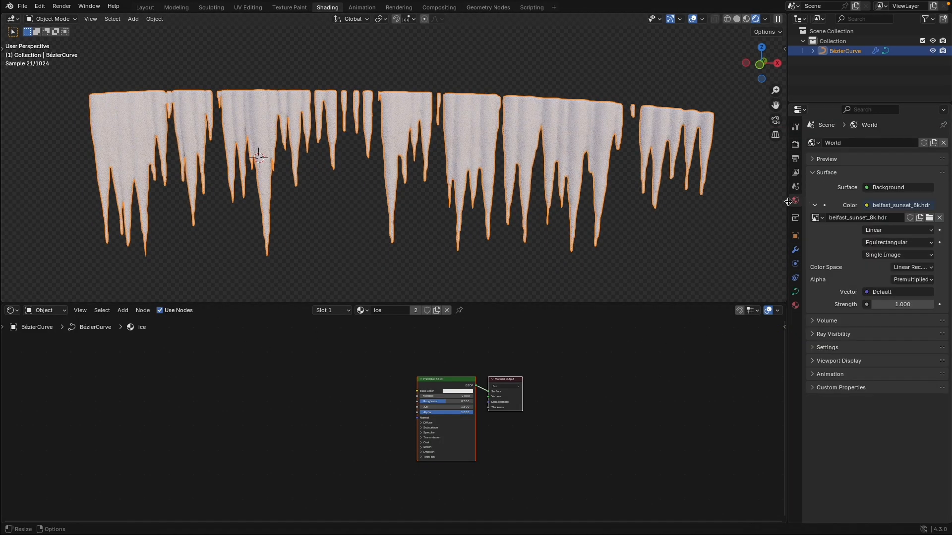
left_click(794, 306)
middle_click_drag(515, 199, 488, 199)
scroll(388, 423, "up", 7)
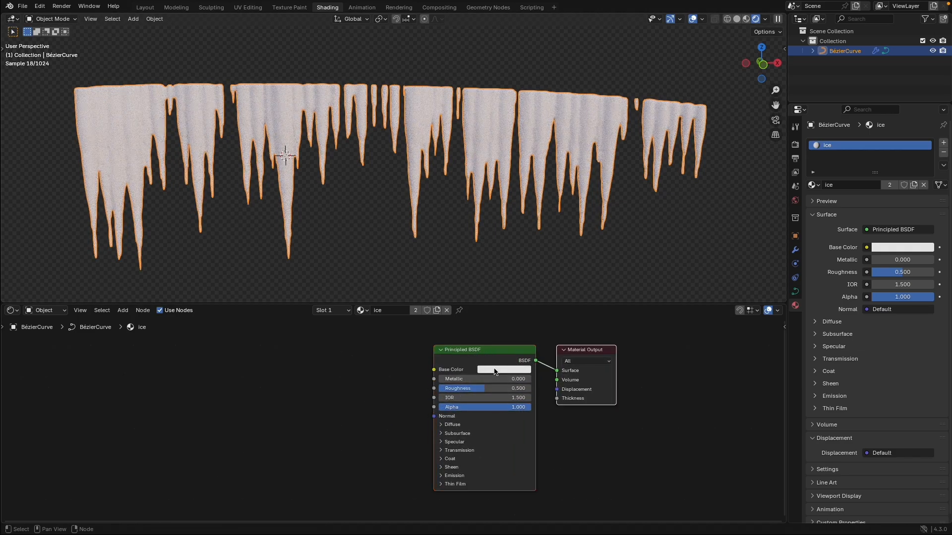
scroll(221, 402, "up", 1)
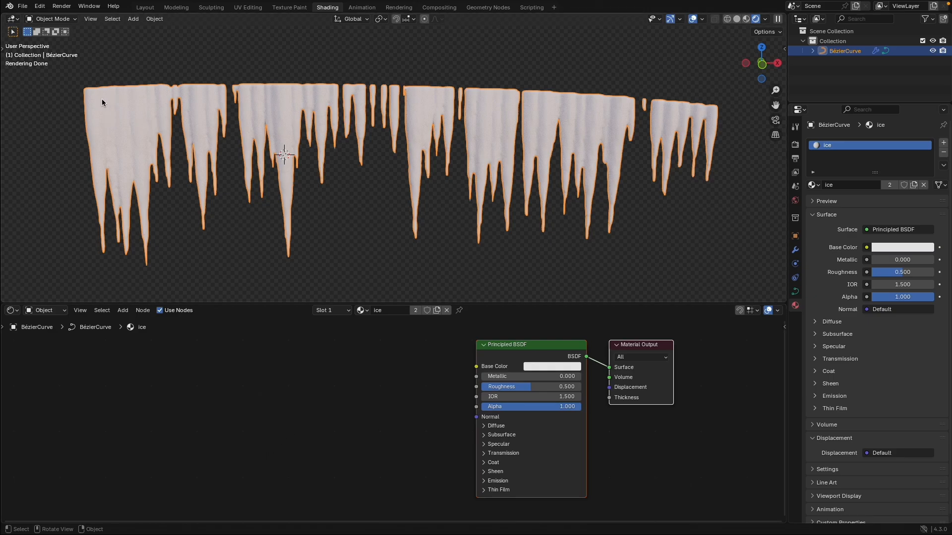
Step: Add a color Mix node beside the Principled BSDF in the ice material
left_click(223, 396)
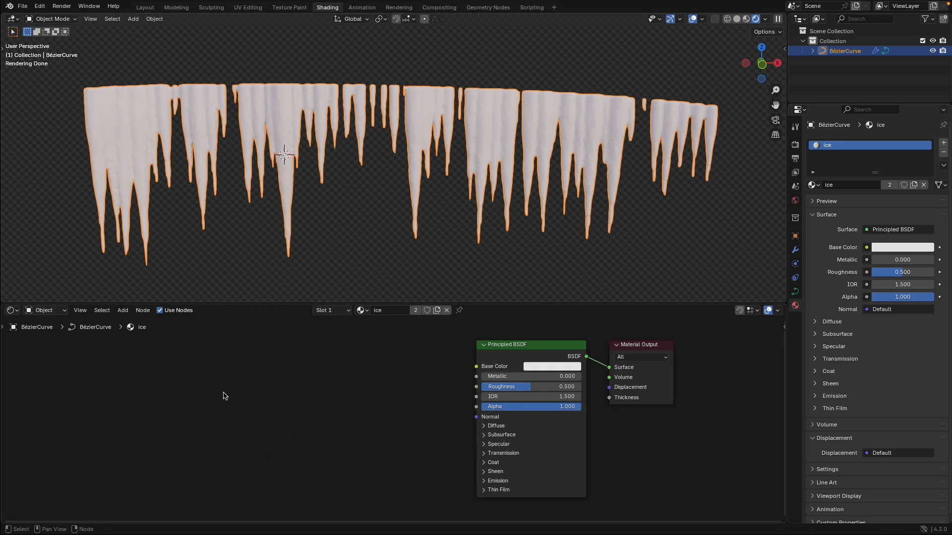
key("shift+a")
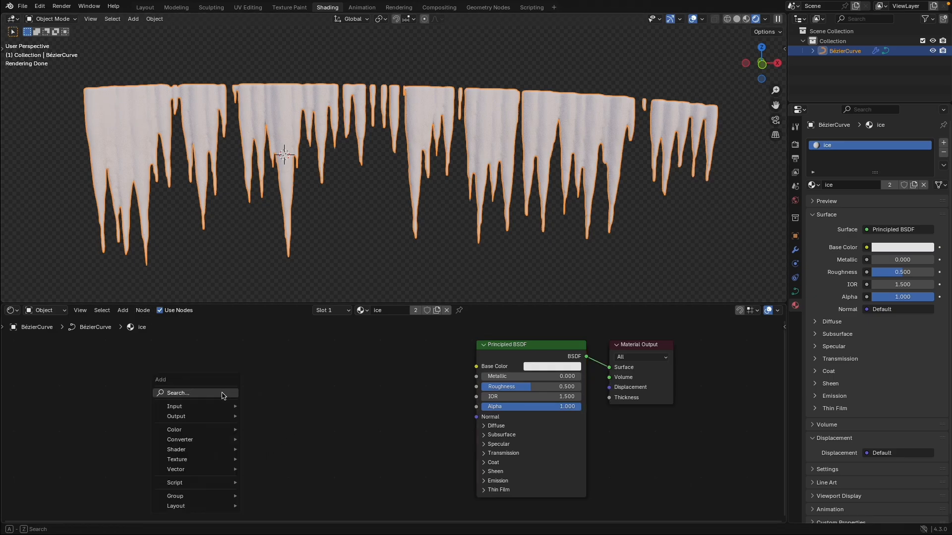
type("mic")
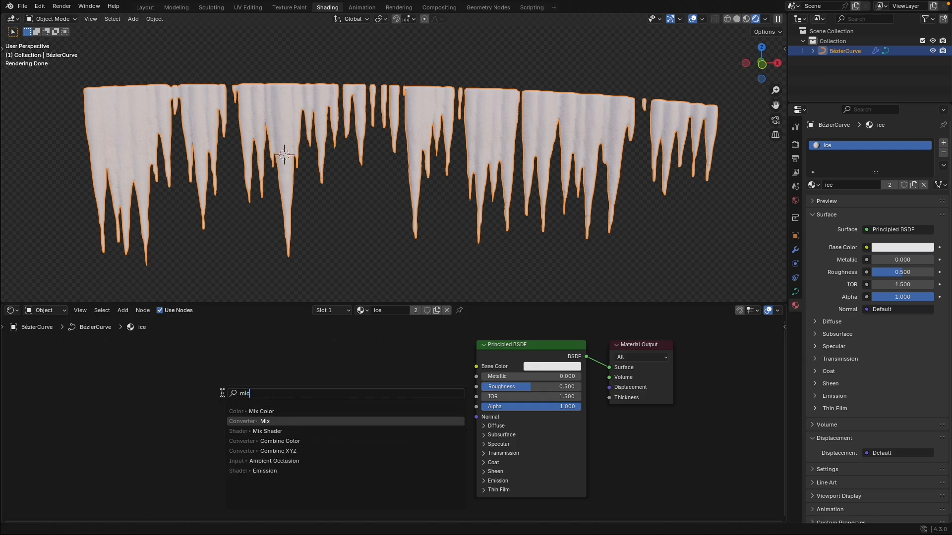
key("Return")
left_click(233, 357)
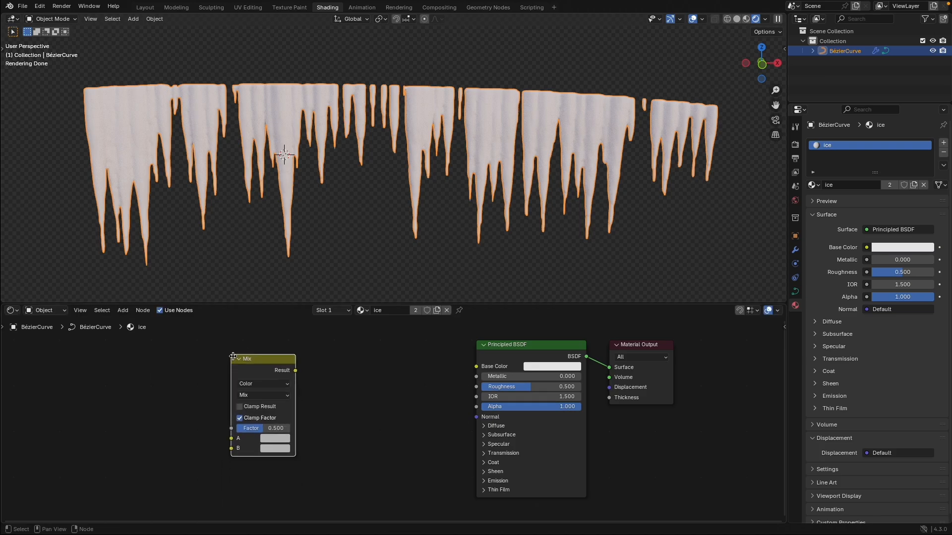
Step: Set the Mix node's color A to light blue and color B to white
left_click(277, 440)
left_click_drag(311, 306, 343, 298)
left_click(305, 311)
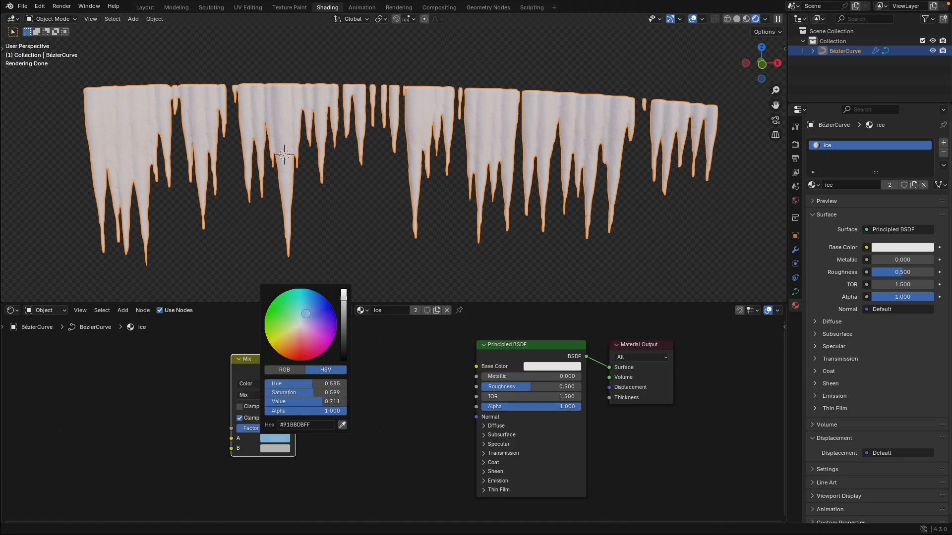
left_click(282, 448)
left_click_drag(345, 310, 345, 296)
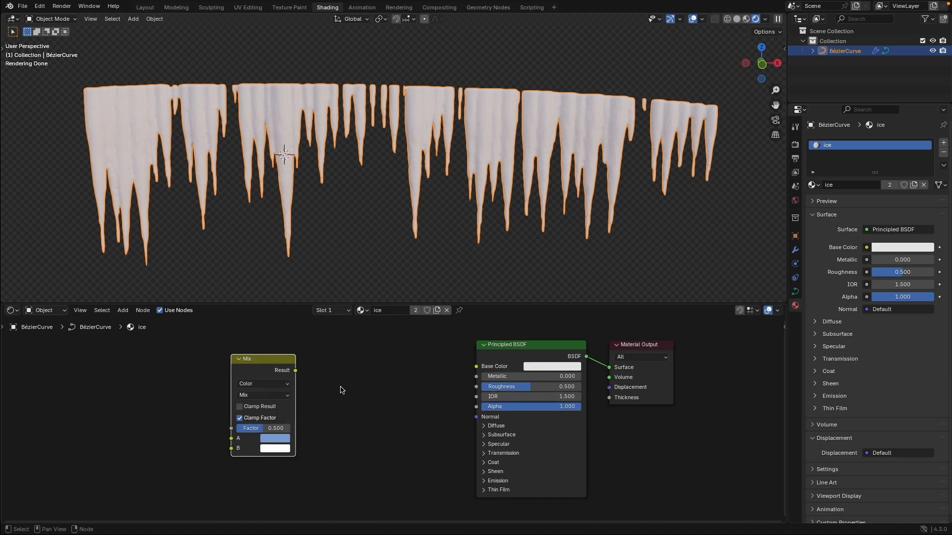
Step: Link the Mix node's Result to the Principled BSDF's Base Color and tidy the Mix node's position
left_click_drag(296, 370, 476, 366)
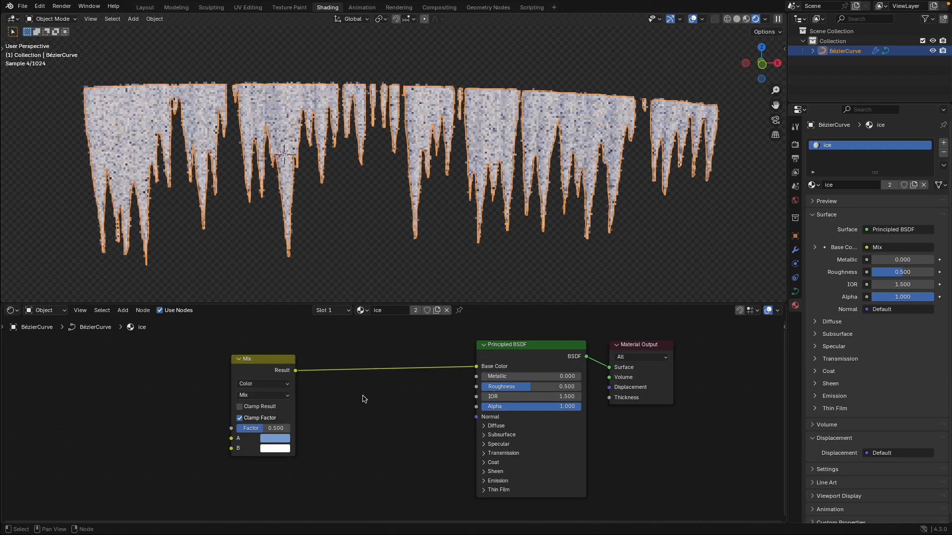
middle_click_drag(367, 398, 437, 397)
middle_click_drag(196, 413, 271, 416)
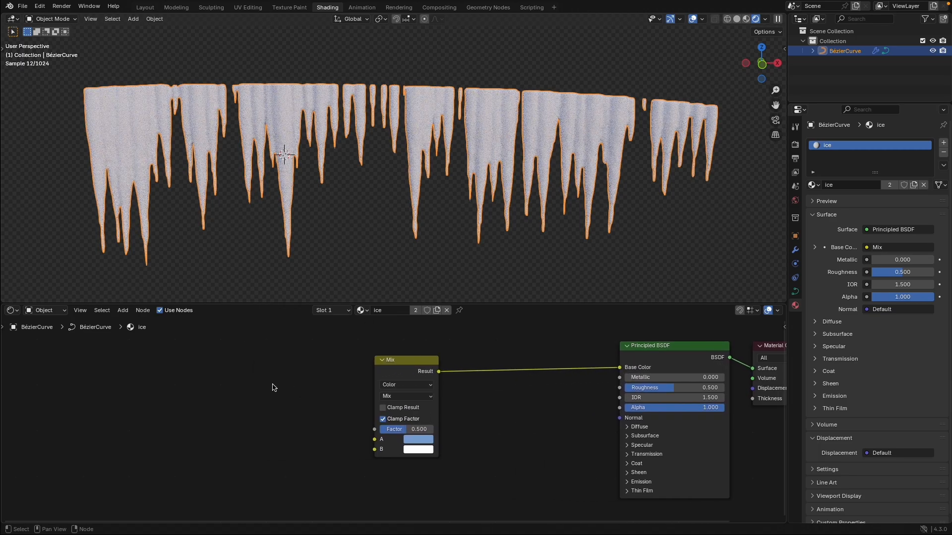
left_click_drag(396, 368, 401, 365)
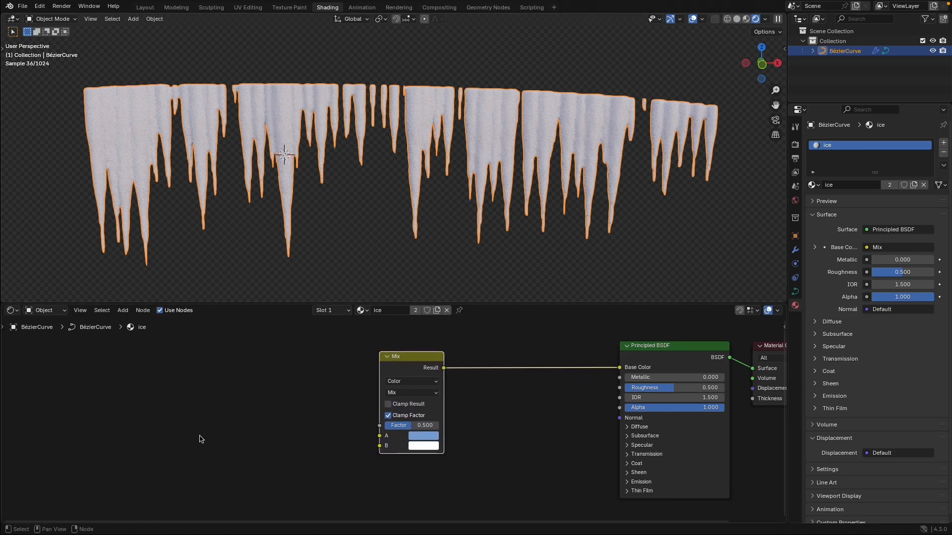
Step: Add a Gradient Texture node before the Mix node and link its Color output to the Mix Factor
scroll(198, 438, "down", 1)
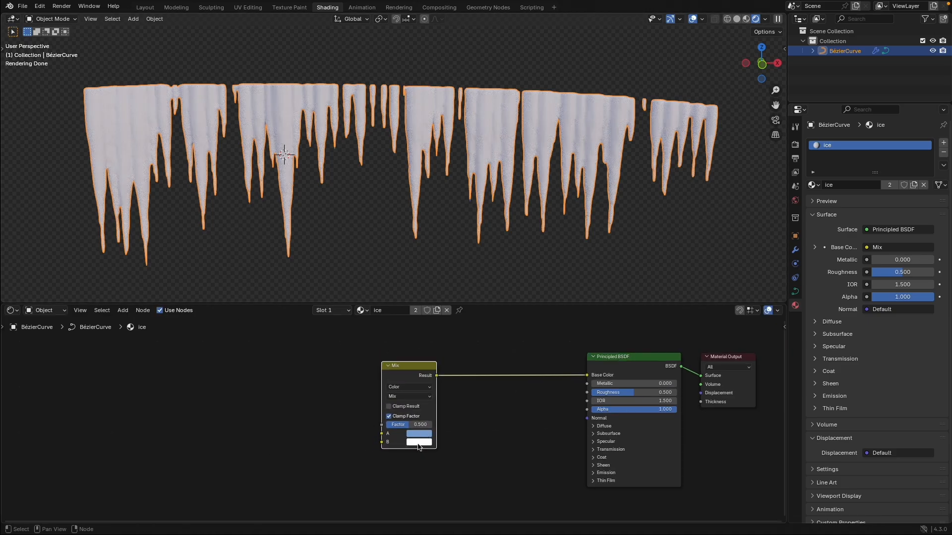
middle_click_drag(89, 432, 125, 432)
key("shift+a")
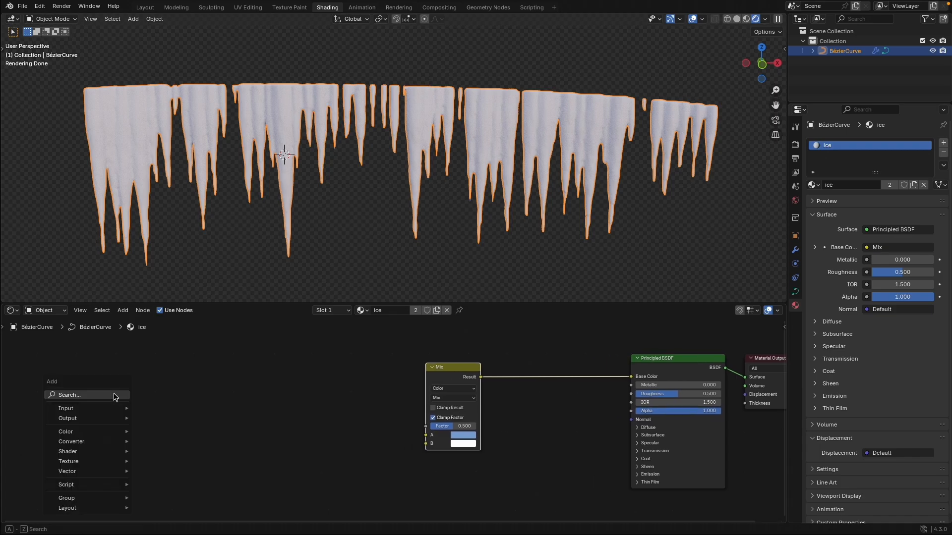
type("gradient")
key("Return")
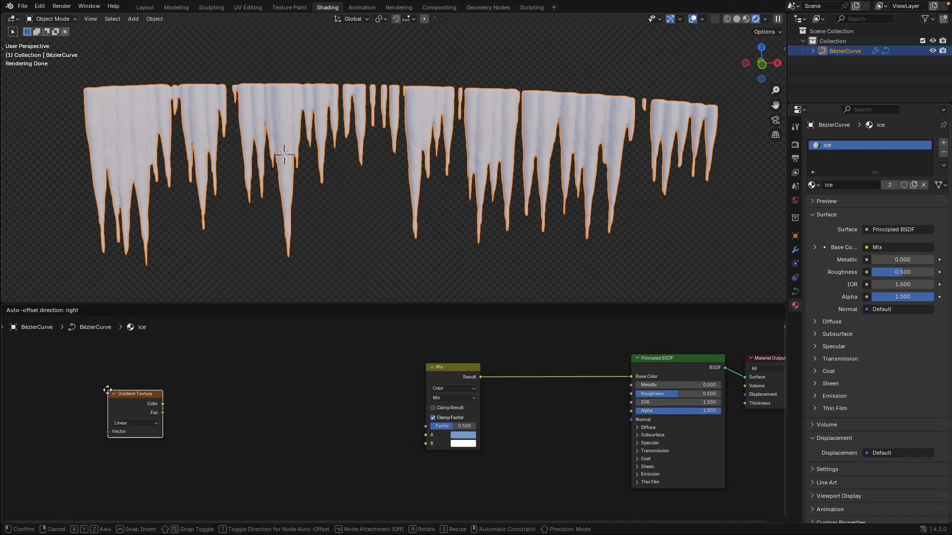
left_click(194, 376)
left_click_drag(248, 389, 427, 426)
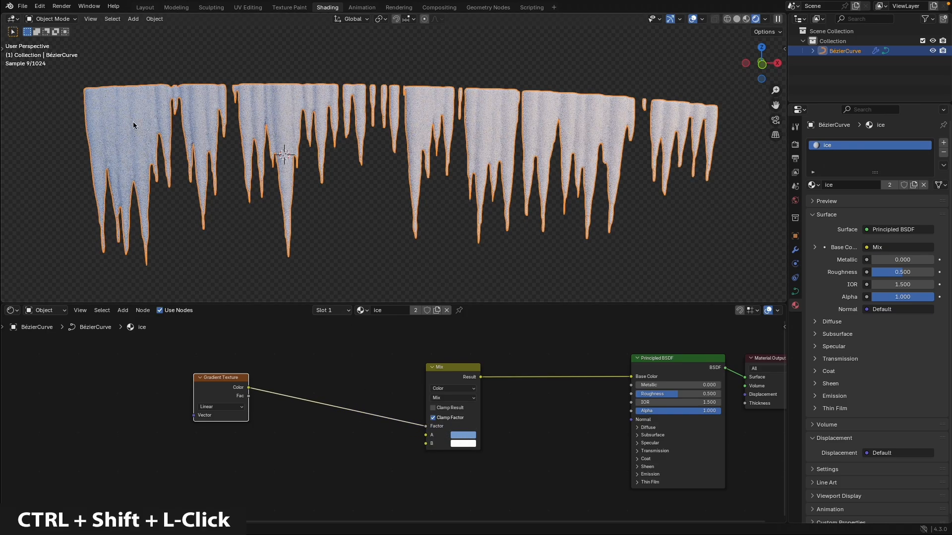
Step: Preview the Gradient Texture on the icicles and feed its Vector input from a Texture Coordinate node's Generated output
left_click(217, 378, "ctrl+shift")
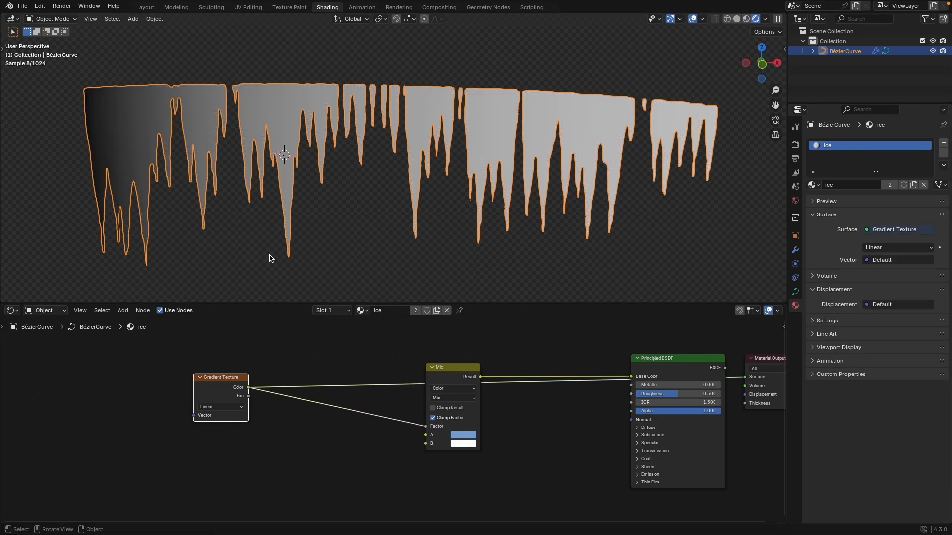
middle_click_drag(529, 129, 509, 175)
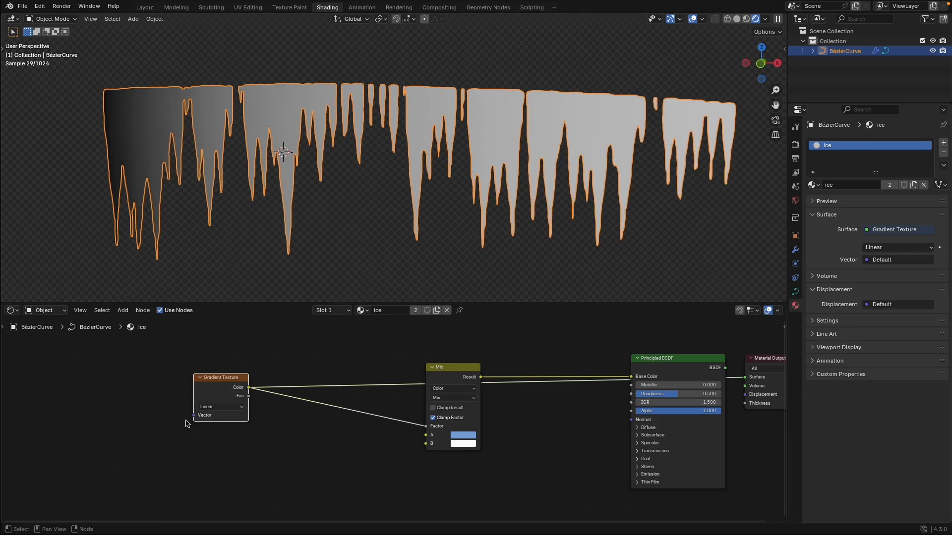
middle_click_drag(195, 420, 283, 415)
left_click_drag(282, 411, 164, 381)
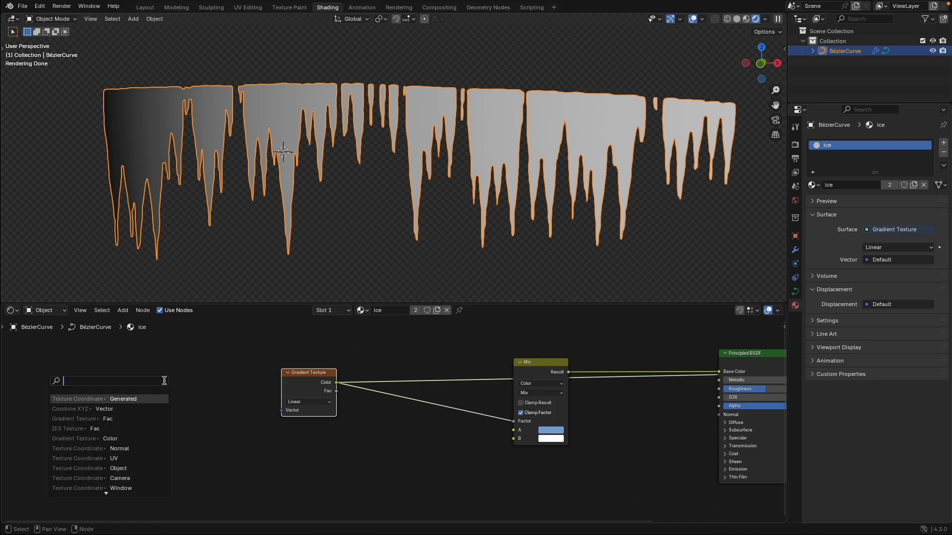
key("Return")
left_click(164, 375)
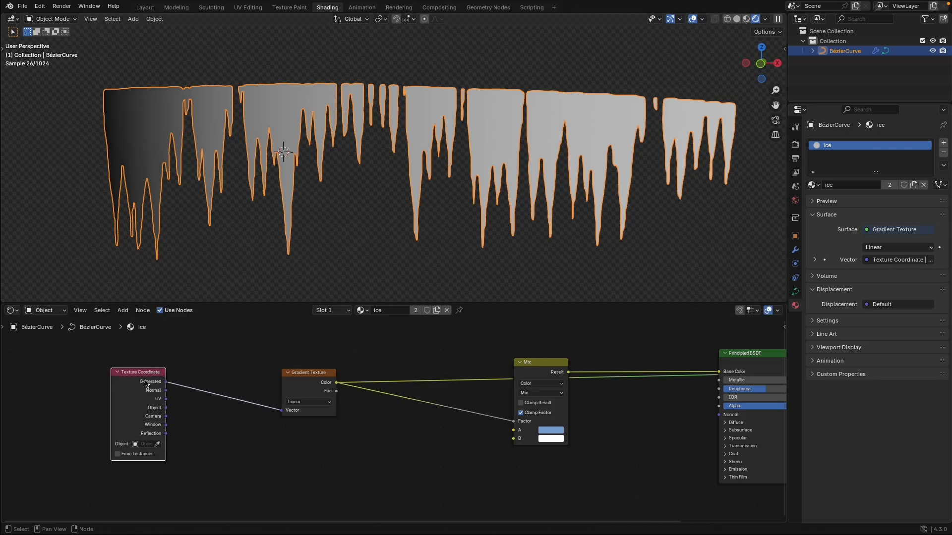
left_click_drag(141, 383, 112, 383)
Step: Insert a Vector Rotate node between the Texture Coordinate and Gradient Texture nodes
key("shift+a")
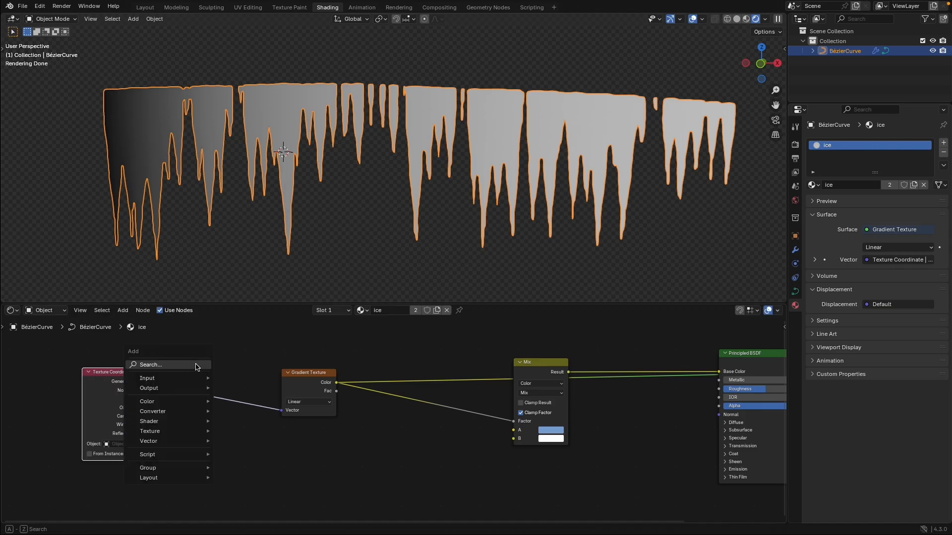
left_click(191, 366)
type("vector rot")
key("Return")
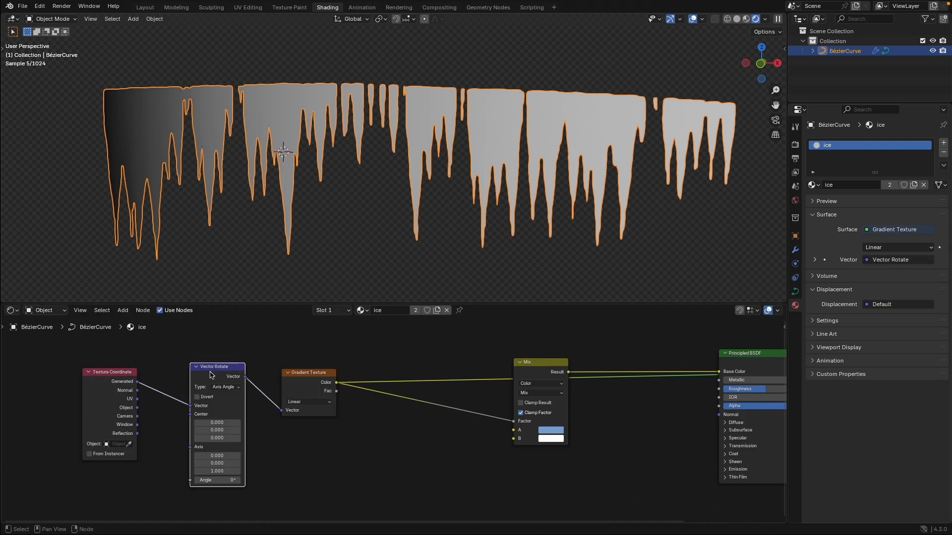
left_click(187, 354)
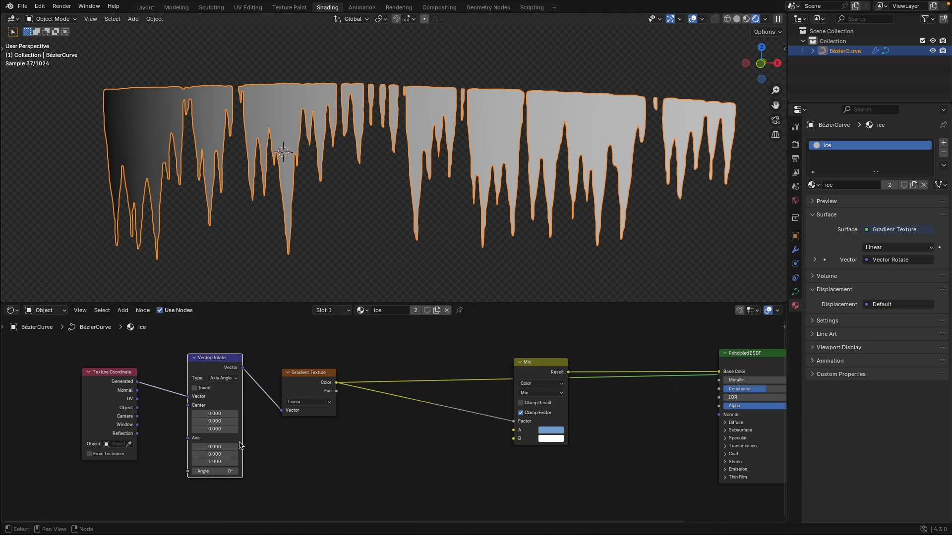
Step: Set the Vector Rotate node to Y Axis with a 90° angle and a center Z of 0.780
scroll(222, 379, "up", 2)
left_click(181, 368)
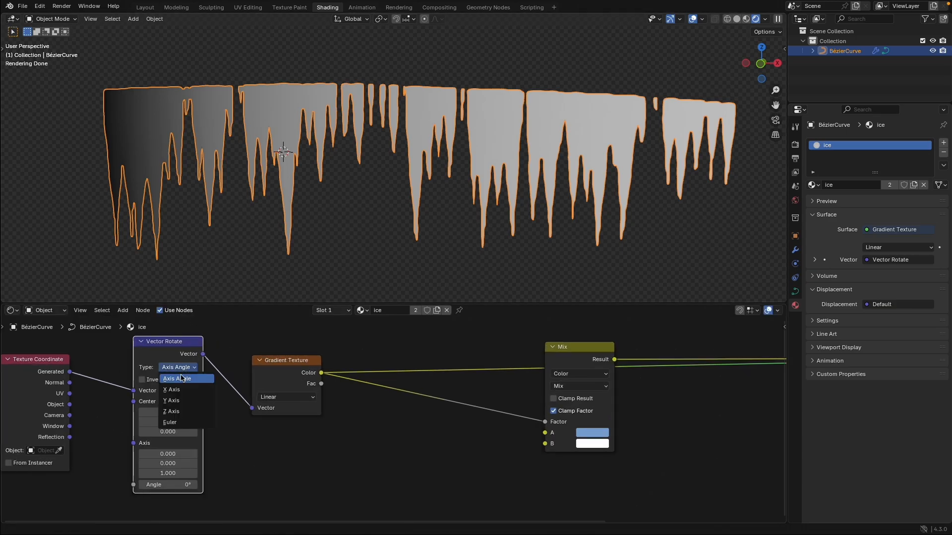
left_click(179, 401)
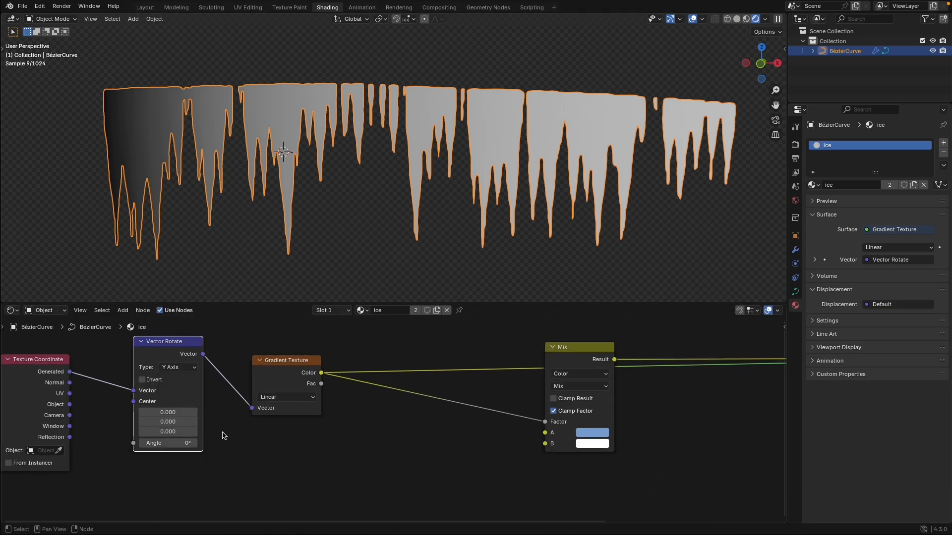
middle_click_drag(223, 436, 256, 437)
left_click(202, 442)
type("90")
key("Return")
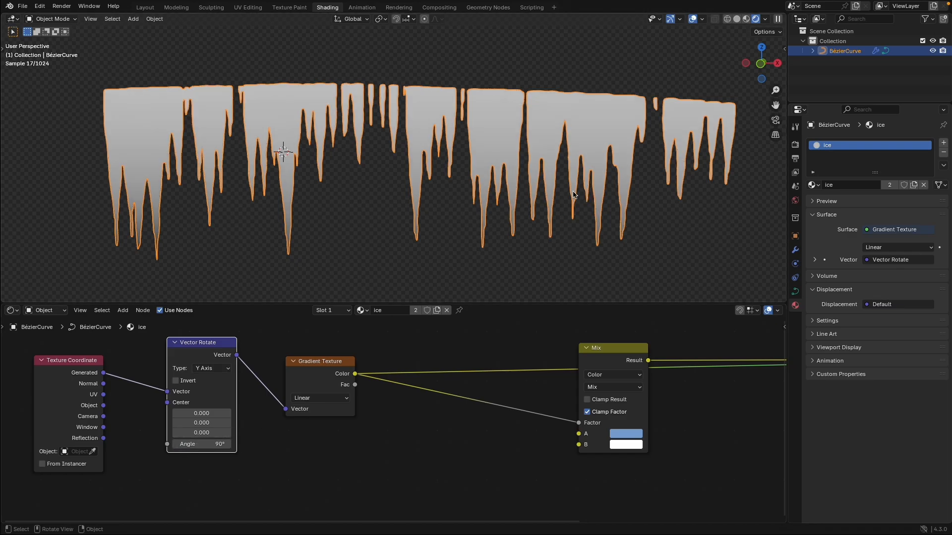
left_click_drag(199, 433, 231, 433)
Step: Shift the gradient nodes away from the Mix node and insert a Color Ramp after the Gradient Texture
left_click_drag(404, 399, 248, 396)
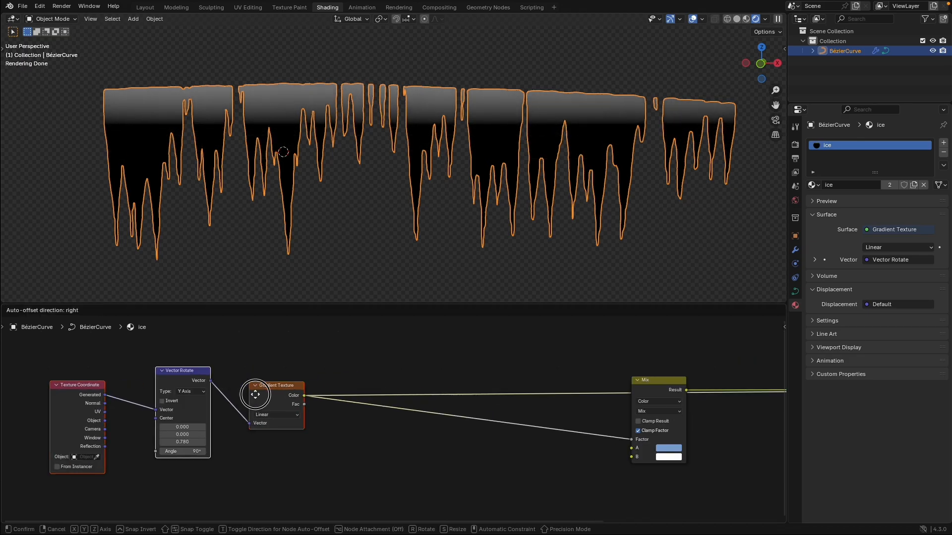
key("shift+a")
type("co")
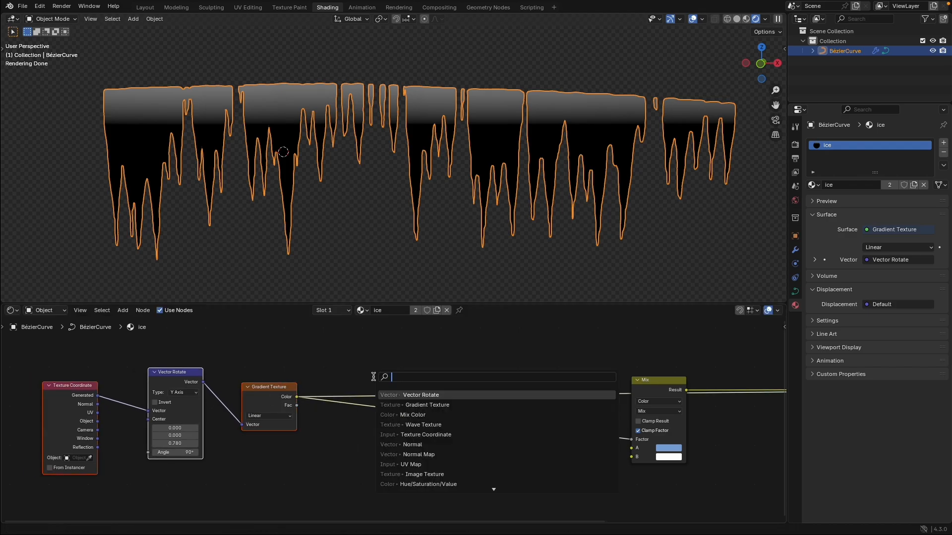
type("l")
key("Down")
key("Return")
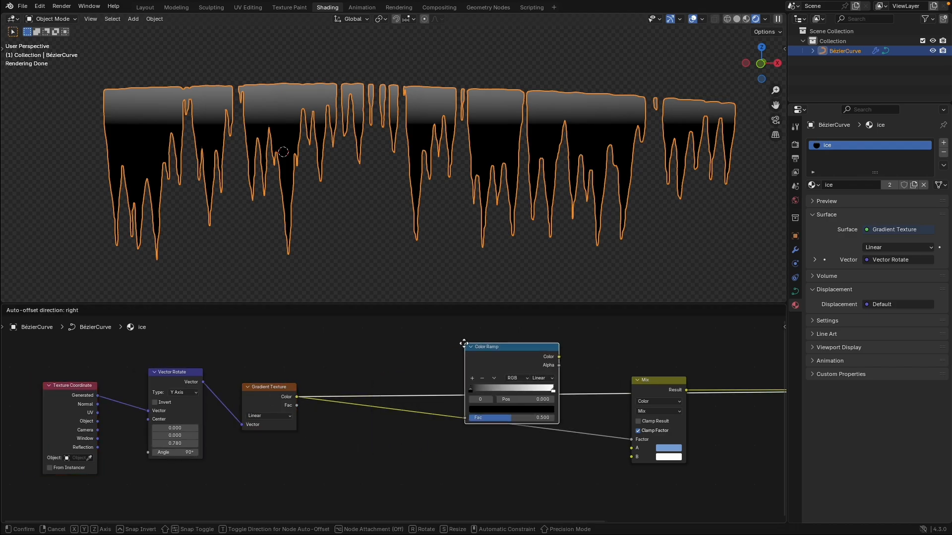
left_click(443, 347)
left_click_drag(452, 352, 364, 358)
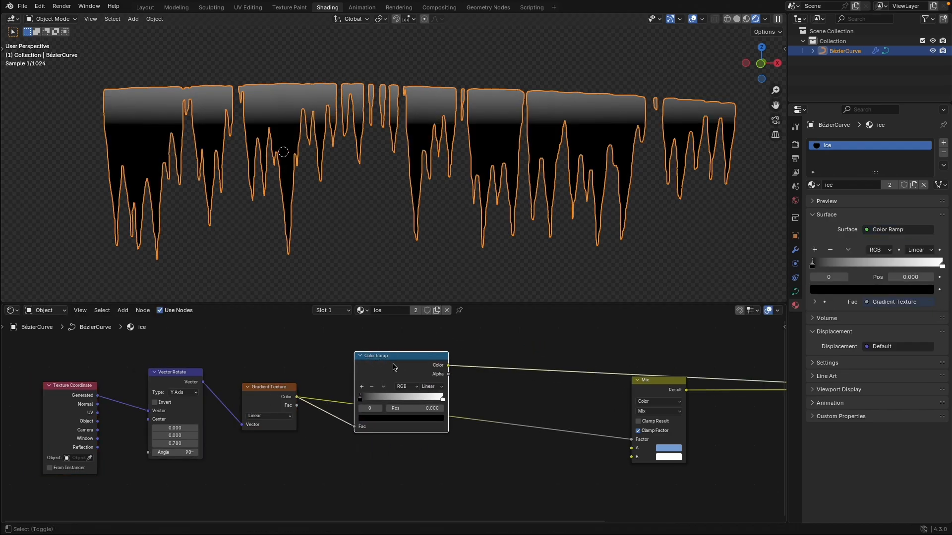
Step: Set the Color Ramp to B-Spline interpolation and adjust its stops, with the white stop at 0.505
mouse_move(361, 401)
left_mouse_down()
mouse_move(411, 400)
mouse_move(369, 399)
left_mouse_up()
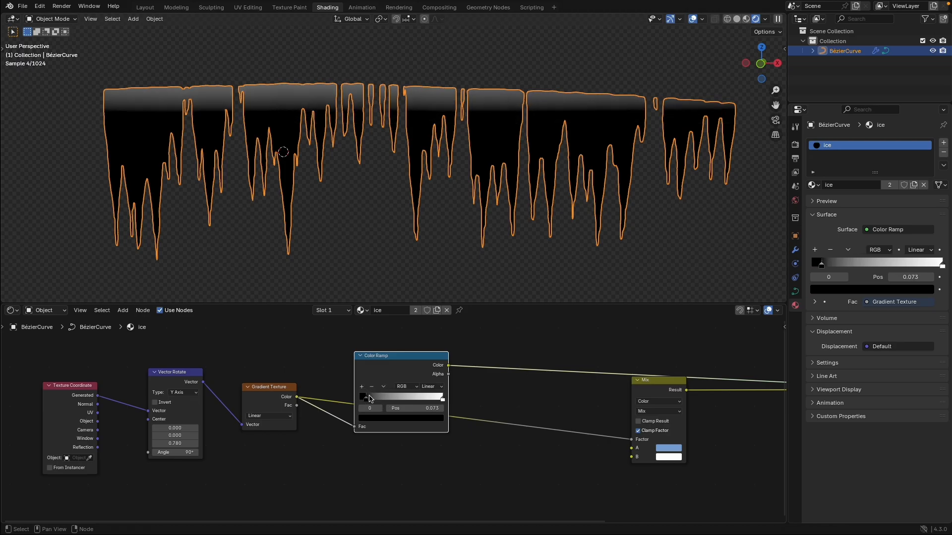
left_click(433, 387)
left_click(419, 429)
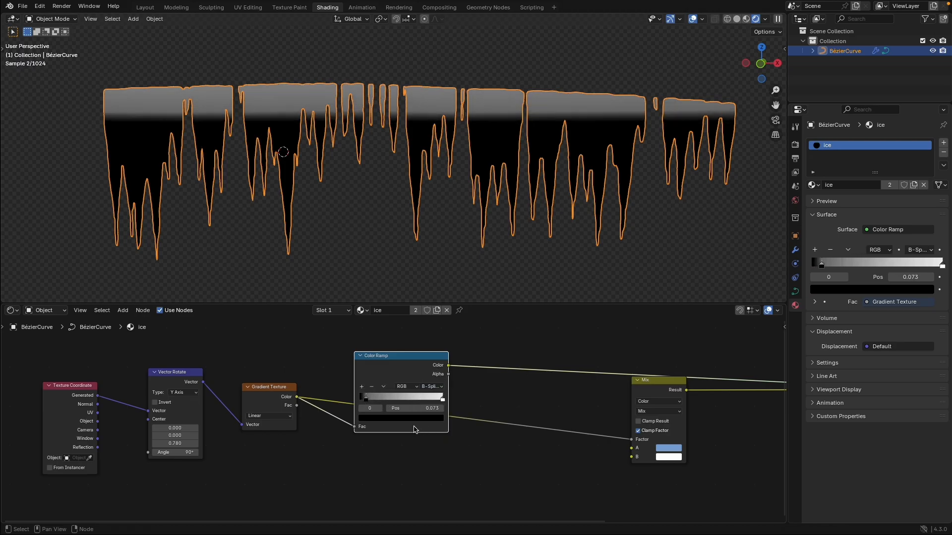
left_click_drag(365, 401, 353, 401)
Step: Link the Color Ramp's Color to the Mix Factor and reconnect the Principled BSDF to the Material Output's Surface
left_click_drag(296, 393, 507, 479)
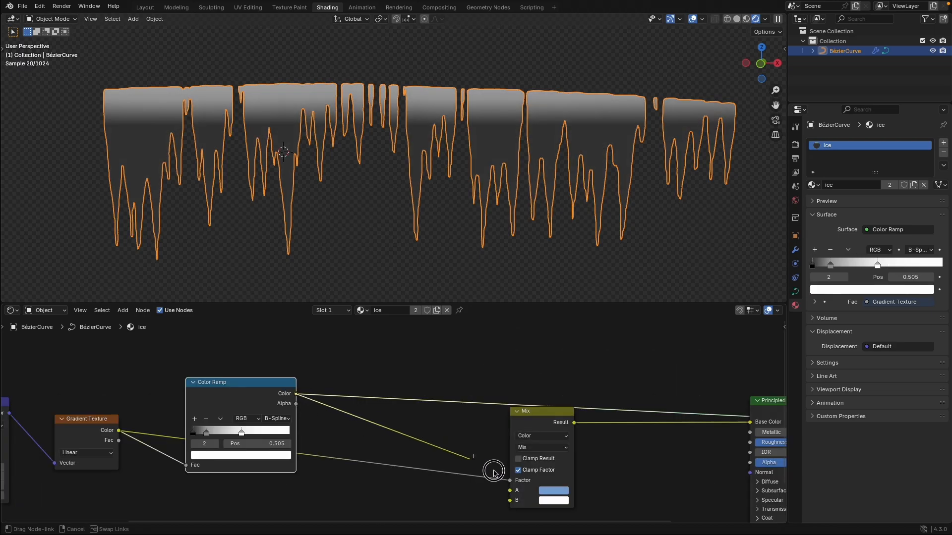
middle_click_drag(613, 463, 465, 455)
left_click_drag(711, 403, 734, 414)
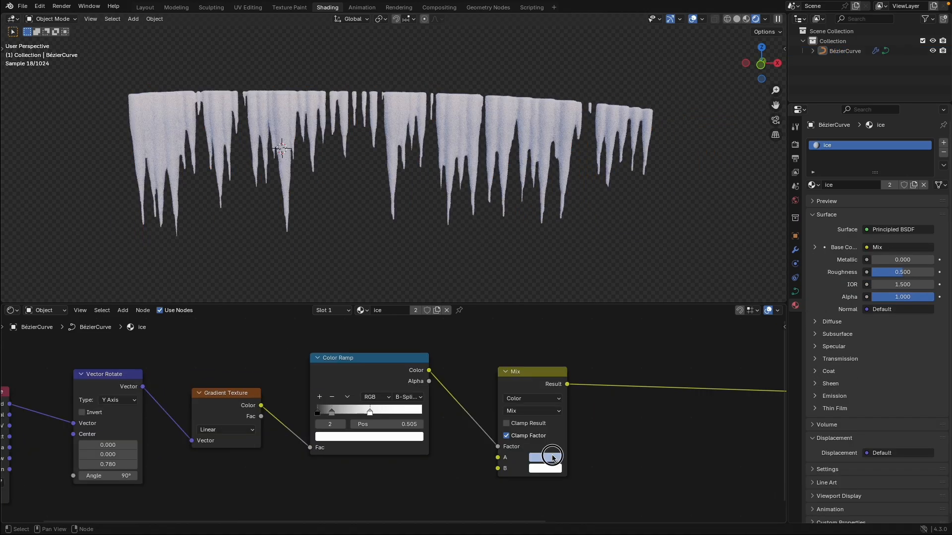
Step: Change the Mix node's color A to near-white and color B to light blue
left_click(554, 457)
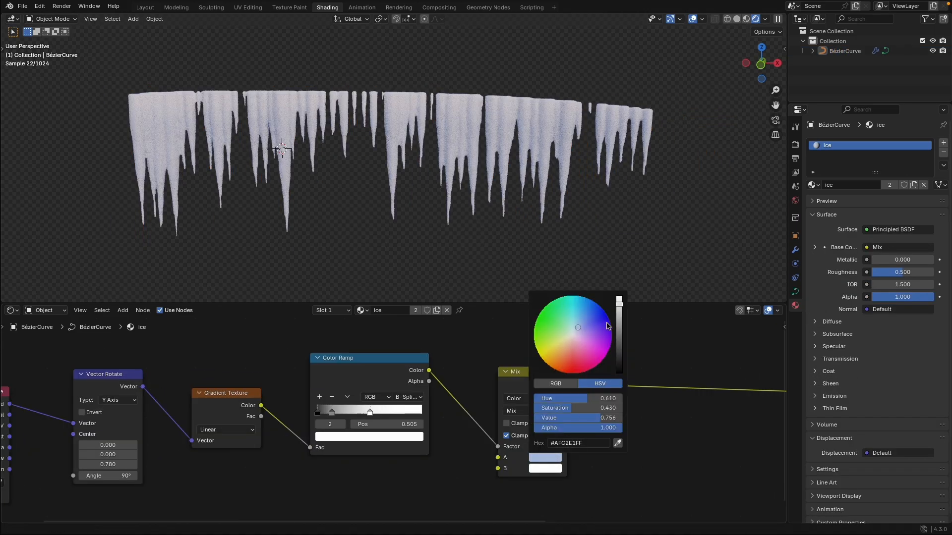
left_click_drag(574, 331, 575, 338)
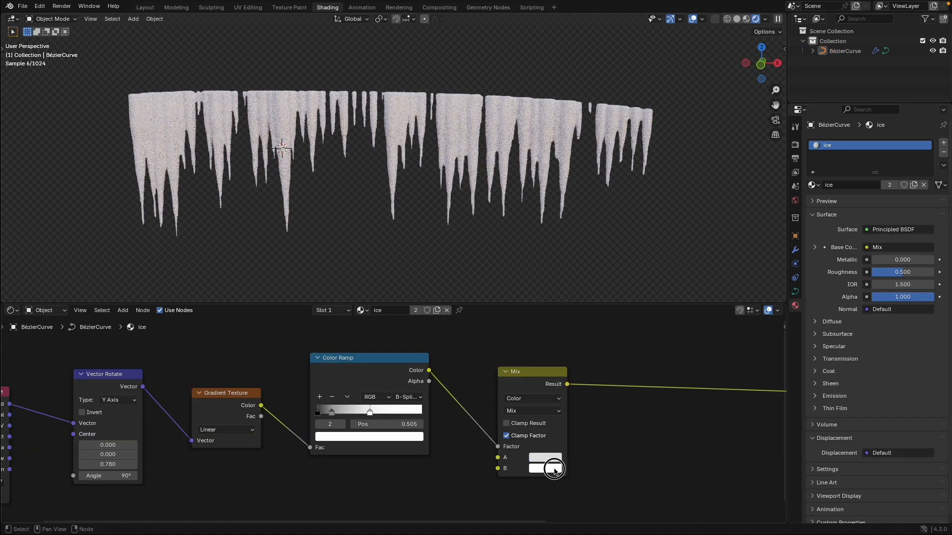
left_click(554, 468)
left_click(584, 334)
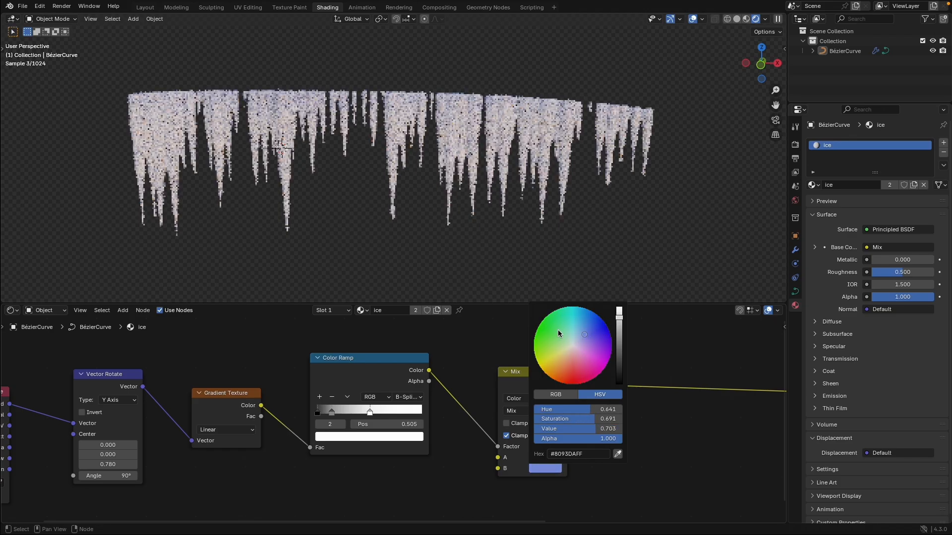
left_click(545, 469)
Step: Move the Color Ramp's gray middle stop to 0.077 and its white stop to 0.291
left_click_drag(370, 412, 325, 413)
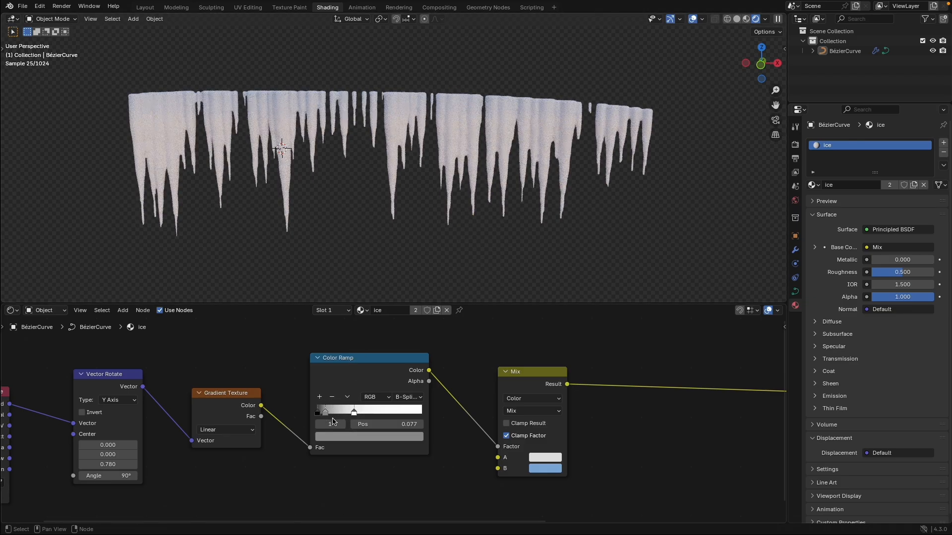
left_click_drag(353, 412, 347, 412)
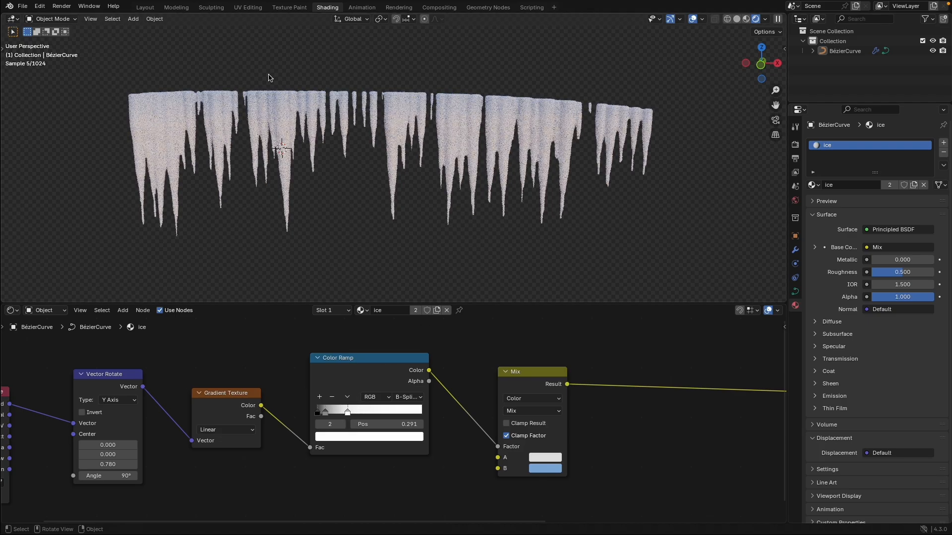
middle_click_drag(623, 186, 612, 188)
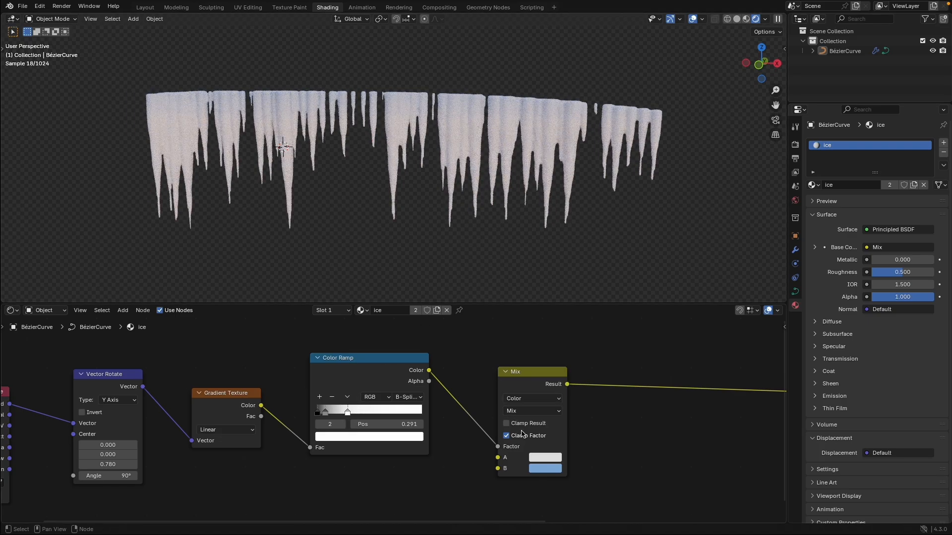
Step: Add a Noise Texture node below the link between the Mix node and the Principled BSDF
scroll(546, 395, "down", 3)
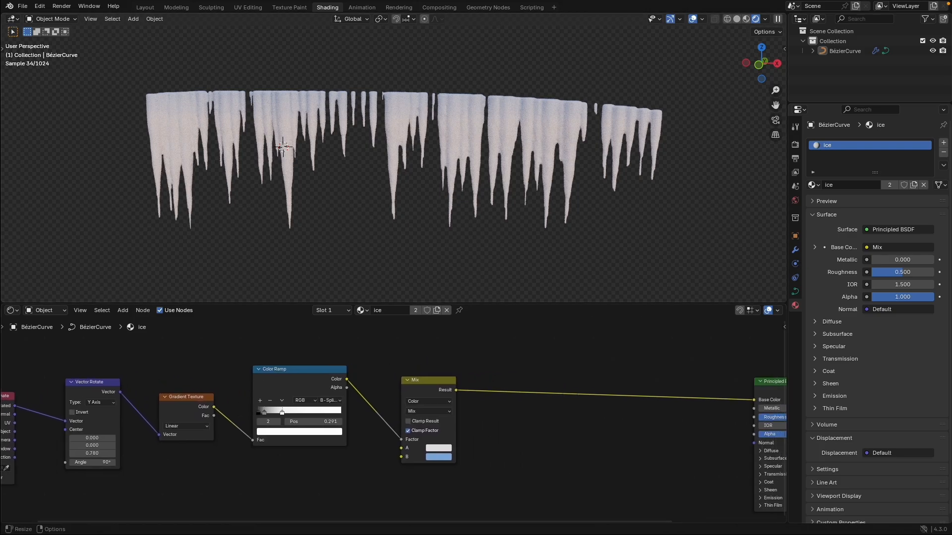
middle_click_drag(494, 473, 459, 406)
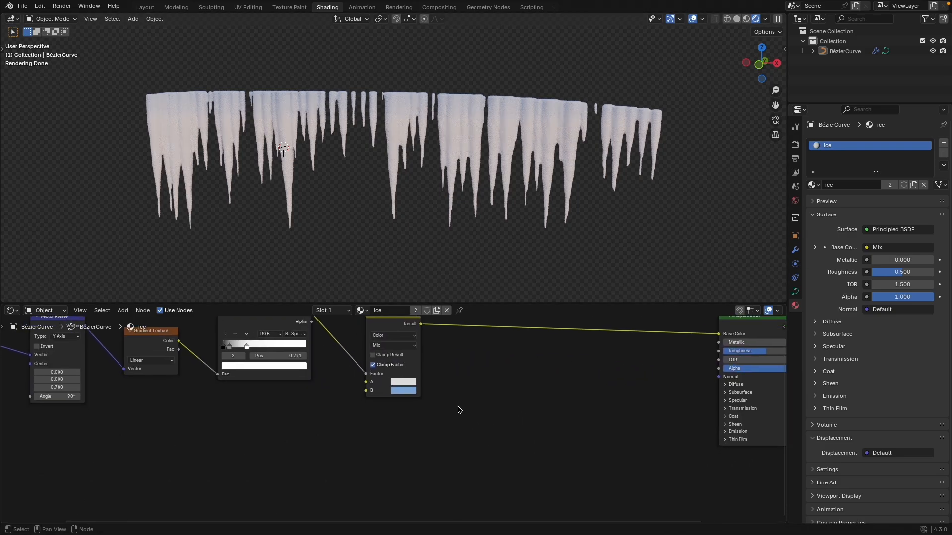
key("shift+a")
type("noi")
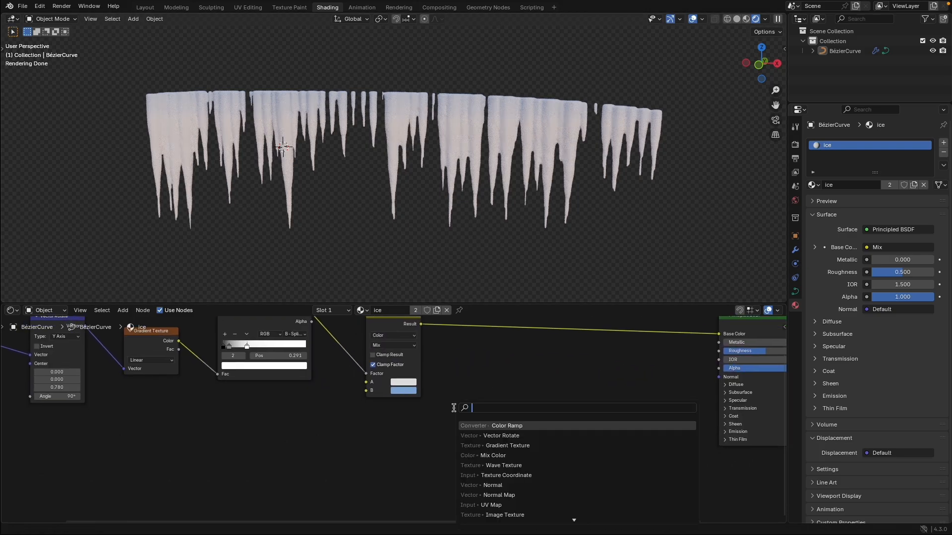
key("Return")
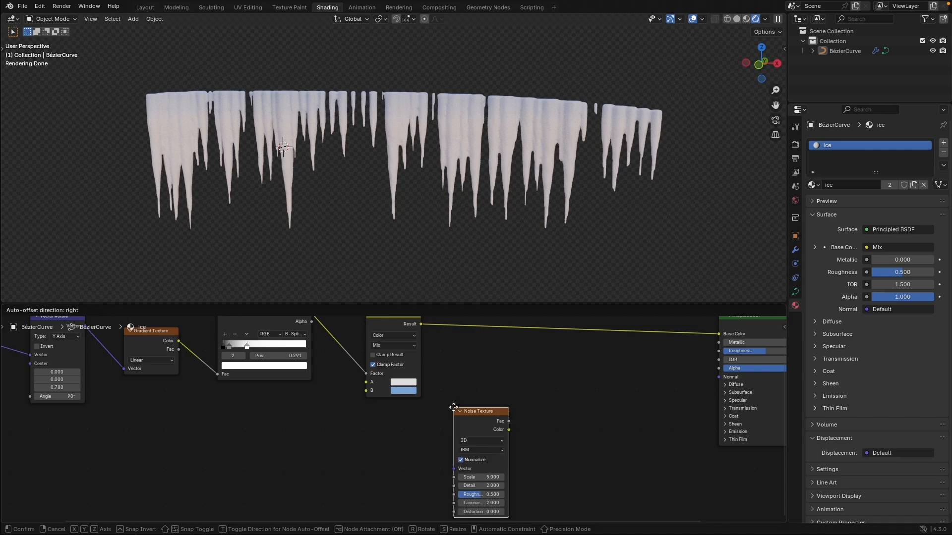
left_click(486, 382)
middle_click_drag(542, 416, 499, 402)
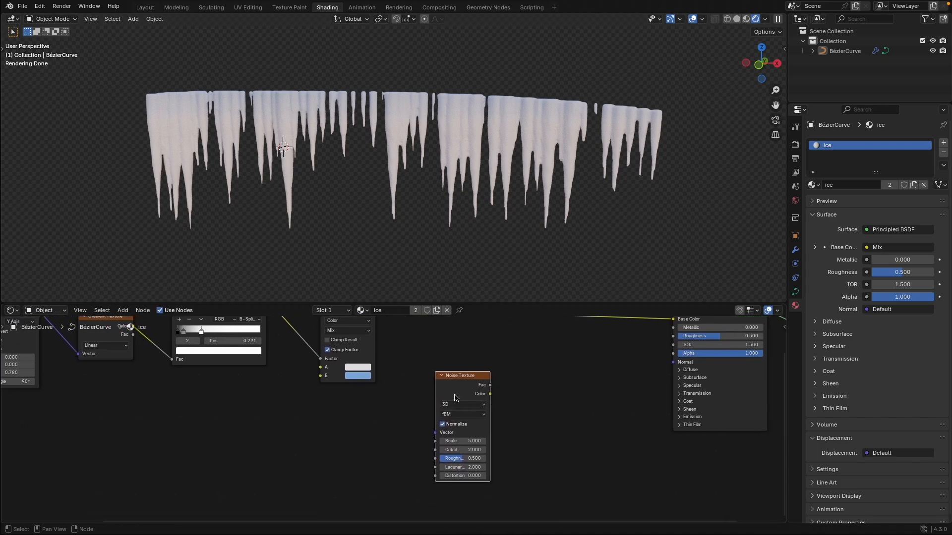
Step: Set the Noise Texture's scale to 12, detail to 8 and distortion to 0.1
scroll(502, 439, "up", 1)
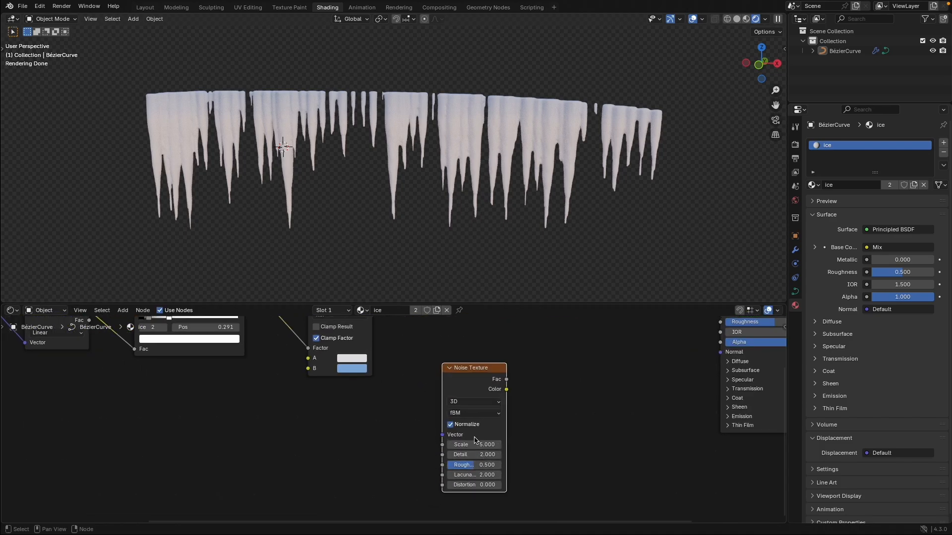
left_click(476, 443)
type("12")
key("Return")
left_click(464, 455)
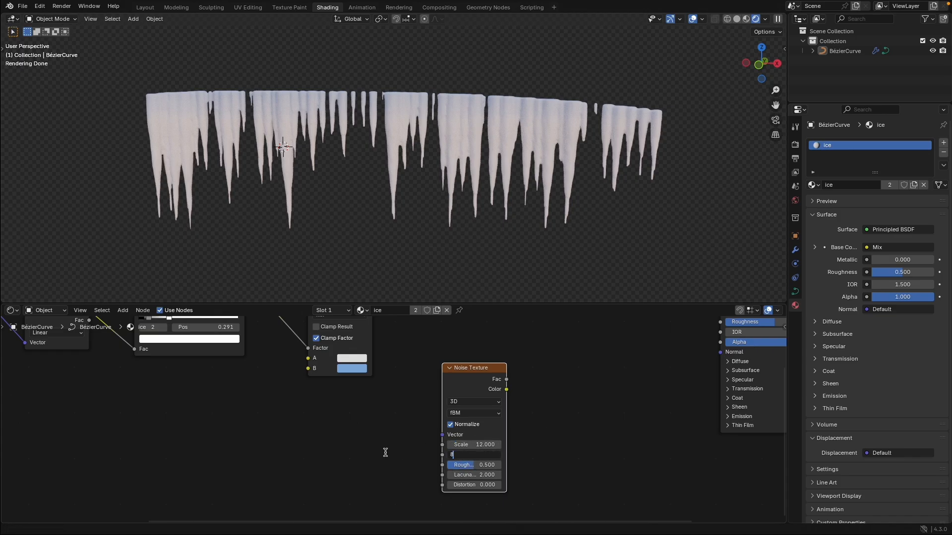
type("8")
key("Return")
left_click(467, 485)
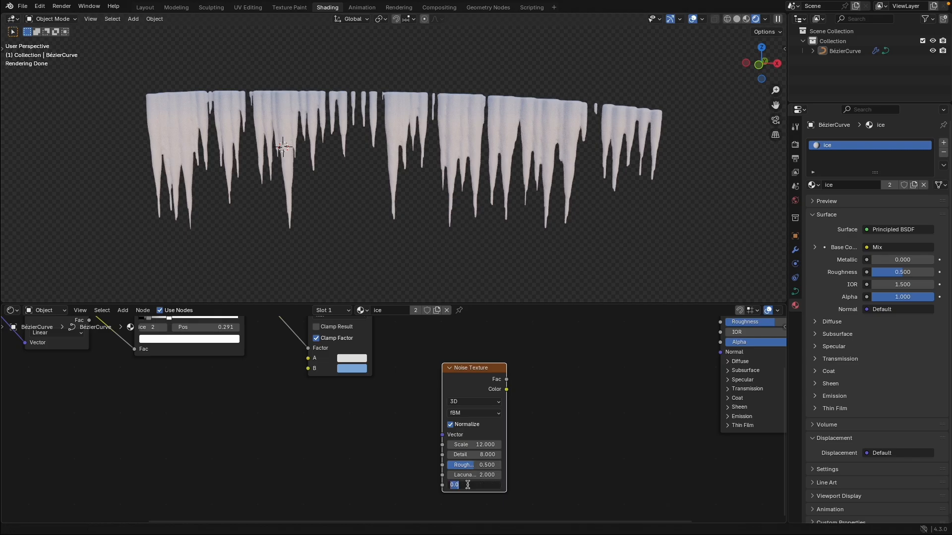
type("1")
key("Return")
scroll(427, 444, "down", 1)
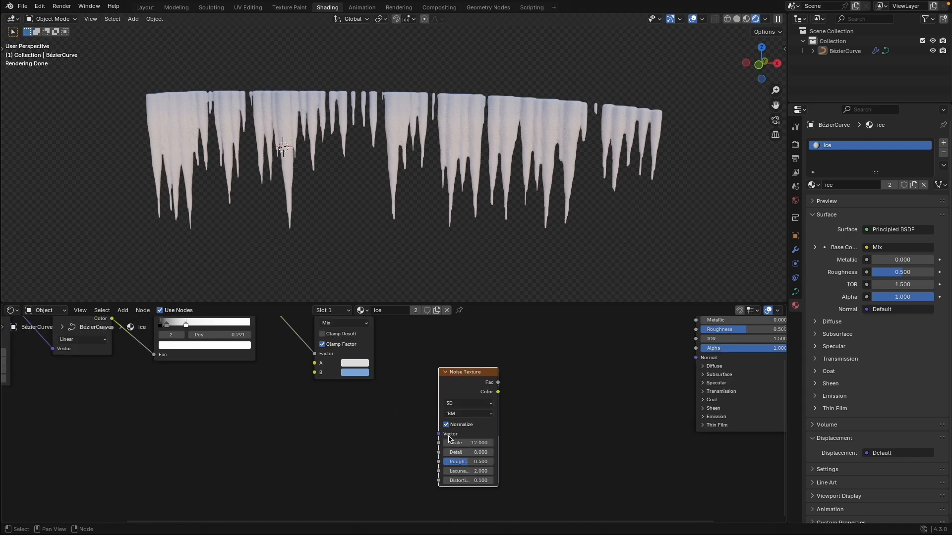
Step: Add a Normal Map node between the Noise Texture and the Principled BSDF
middle_click_drag(563, 418, 408, 467)
scroll(408, 467, "down", 1)
key("shift+a")
type("no")
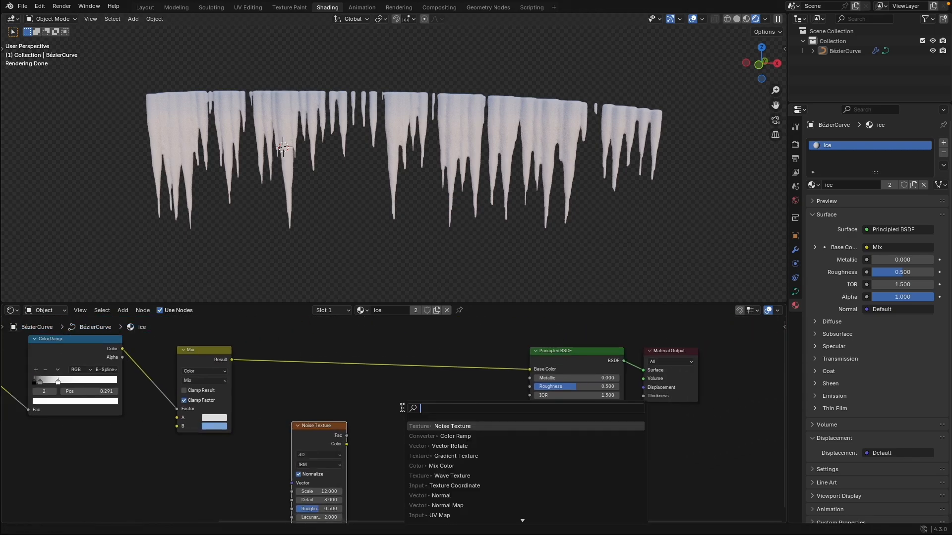
type("rm")
key("Down")
key("Return")
left_click(402, 409)
middle_click_drag(343, 426, 349, 406)
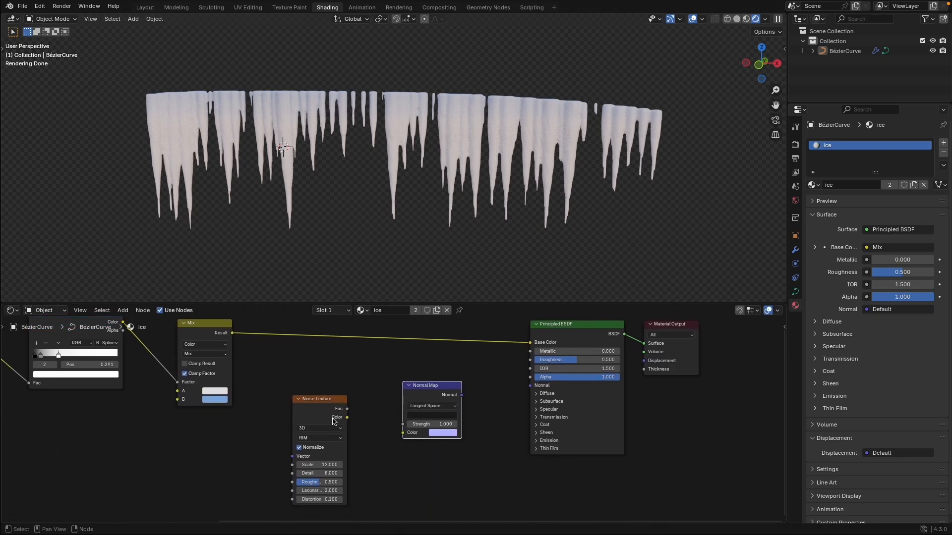
Step: Link the Noise Texture's Fac to the Normal Map's Color and its Normal output to the Principled BSDF's Normal
left_click_drag(347, 409, 403, 432)
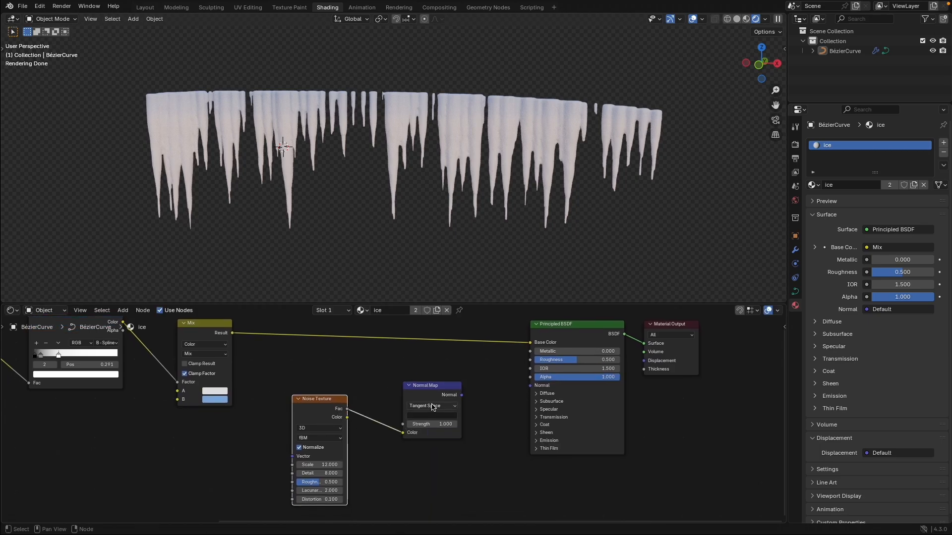
middle_click_drag(438, 400, 422, 399)
left_click_drag(444, 393, 514, 384)
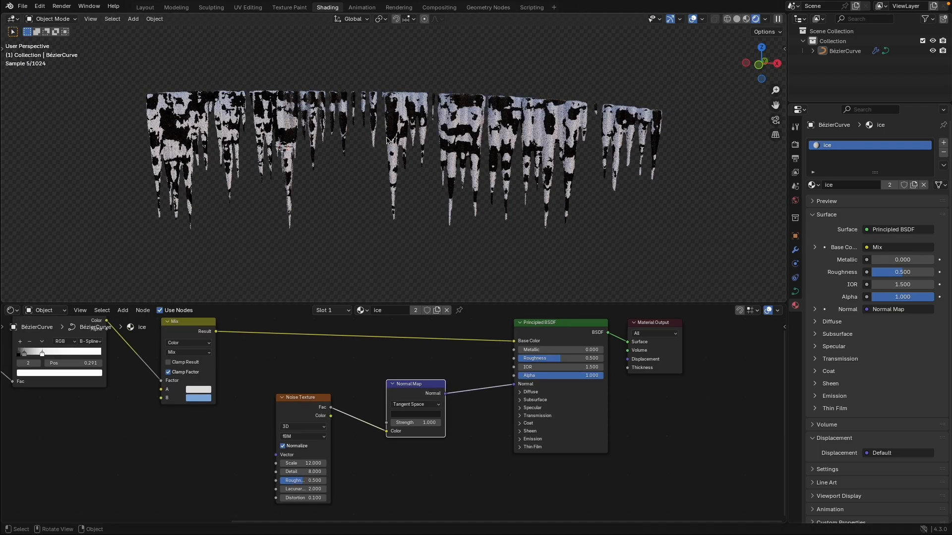
Step: Set the Noise Texture's scale to 24
middle_click_drag(249, 445, 295, 434)
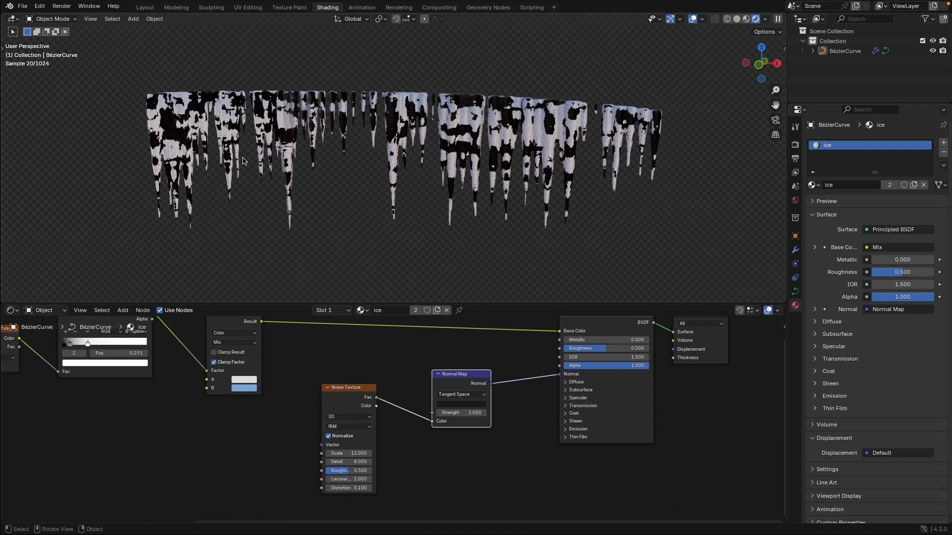
scroll(270, 461, "up", 1)
left_click(362, 438)
type("24")
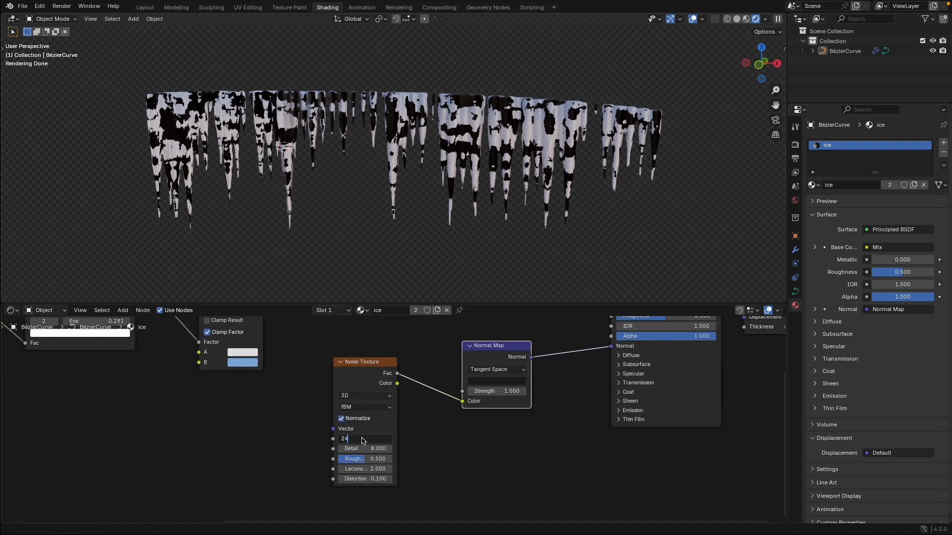
key("Return")
Step: Set the Normal Map's strength to 0.2
scroll(298, 179, "up", 3)
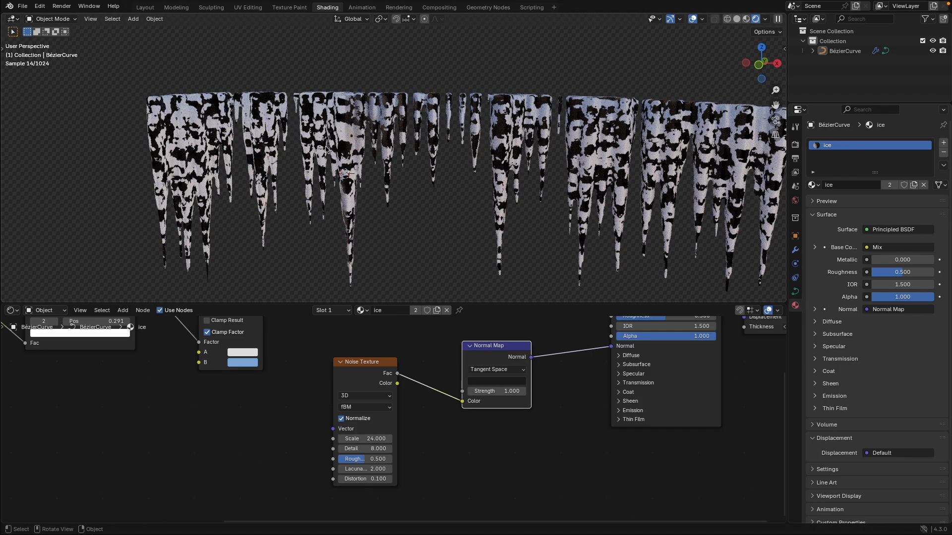
middle_click_drag(407, 218, 389, 207, "shift")
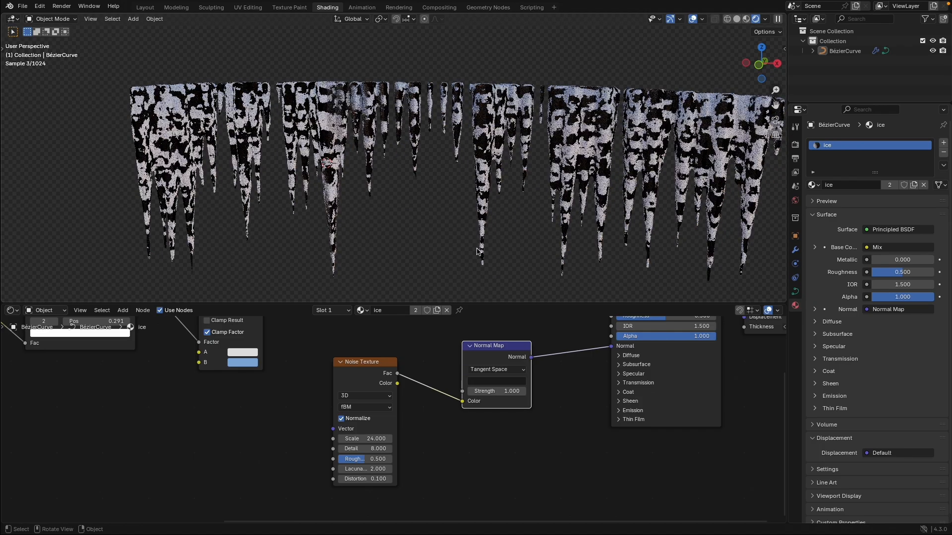
middle_click_drag(493, 410, 351, 424)
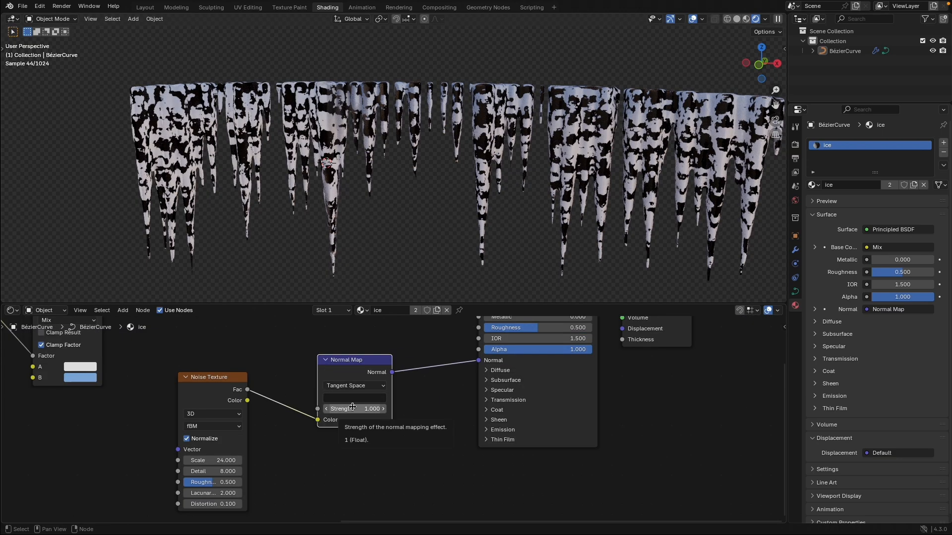
left_click(352, 409)
type("0.2")
key("Return")
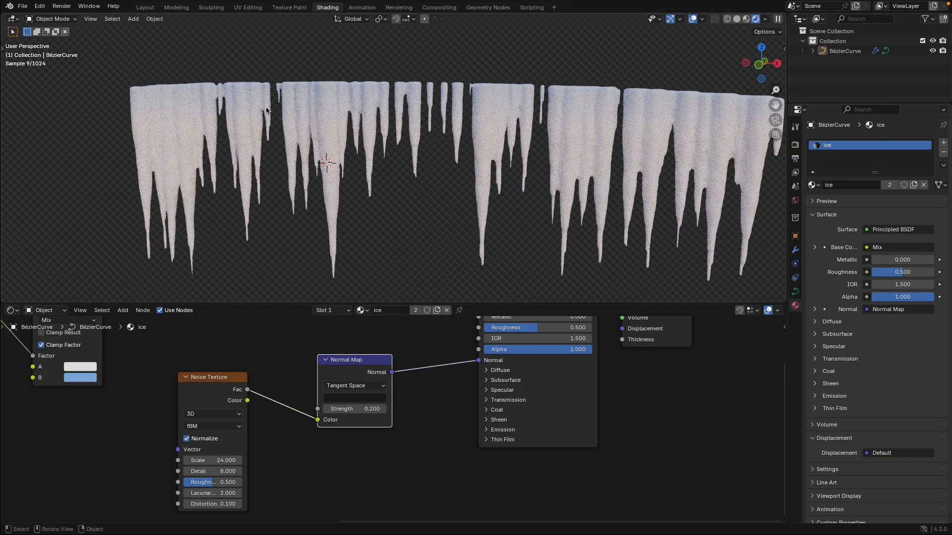
Step: Move the Material Output farther from the Principled BSDF and set the shader's roughness to 0.03
middle_click_drag(402, 449, 248, 479)
middle_click_drag(519, 374, 498, 379)
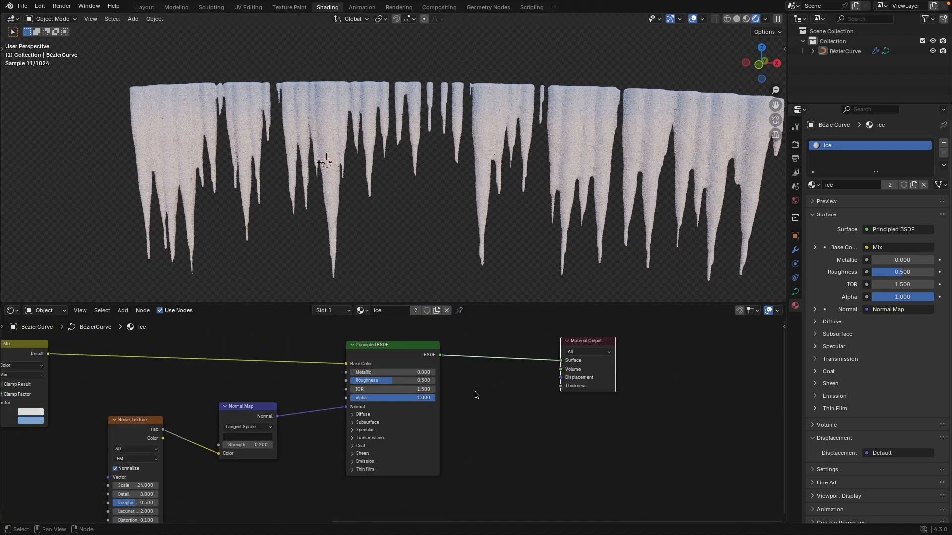
middle_click_drag(497, 411, 459, 415)
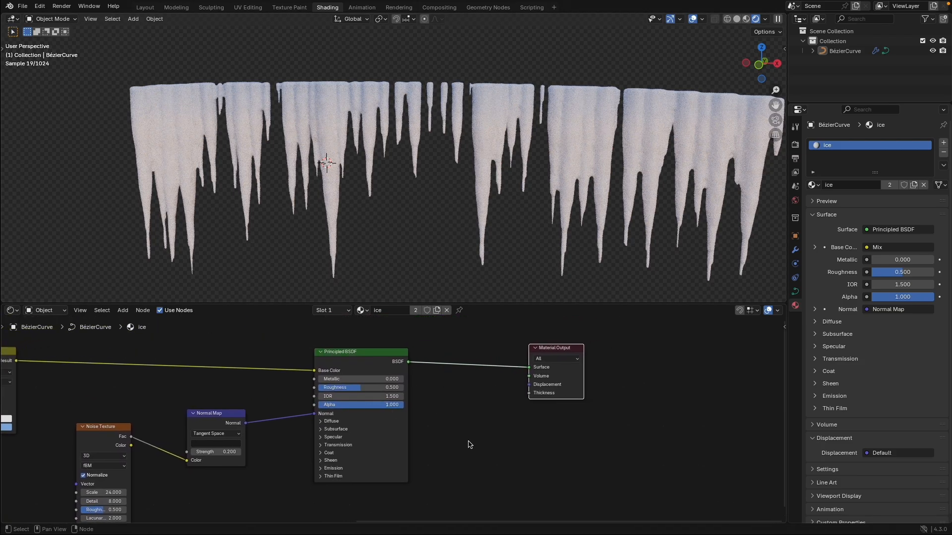
scroll(452, 418, "up", 1)
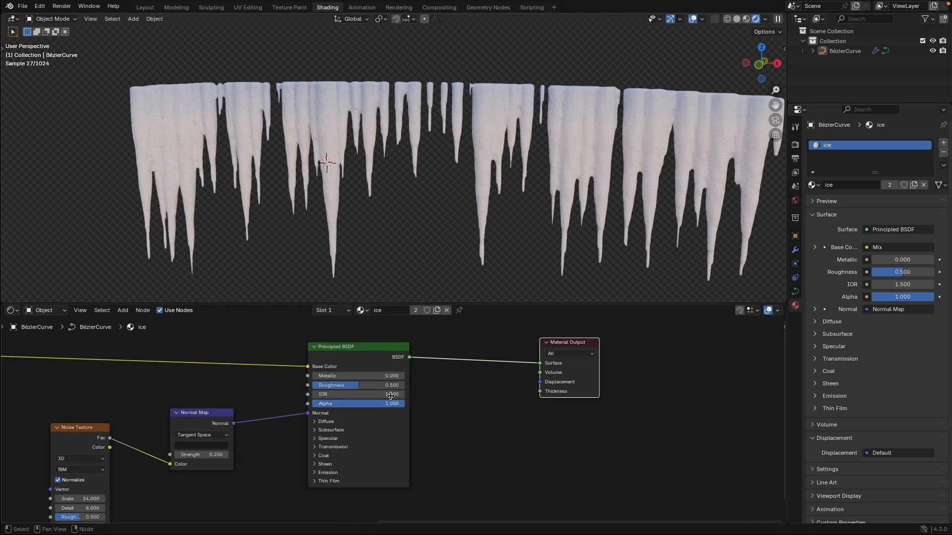
left_click(373, 385)
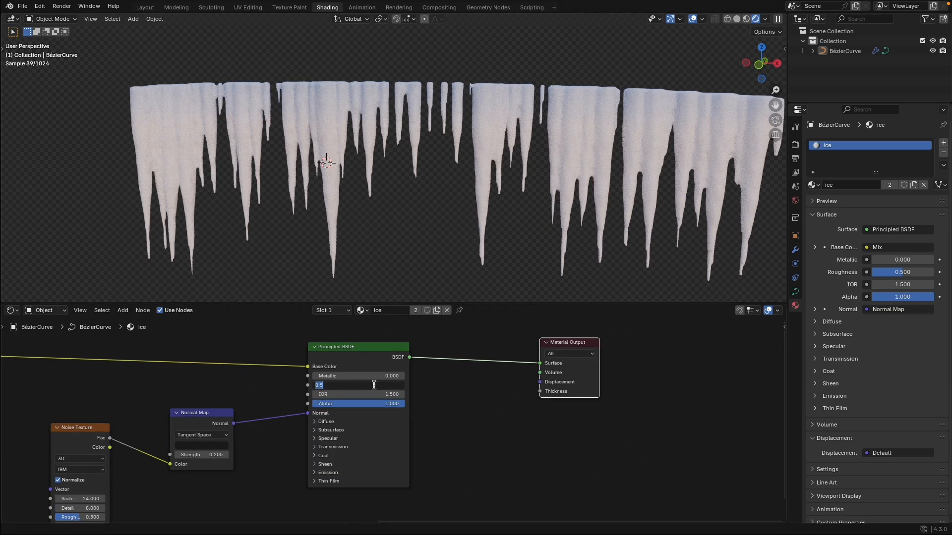
type(".03")
key("Return")
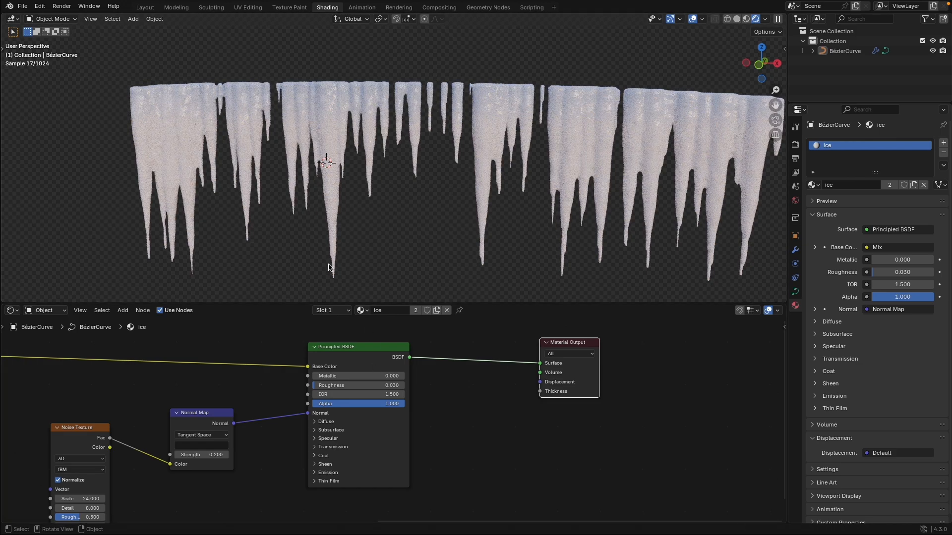
Step: Set the Principled BSDF's subsurface weight to 0.75 and subsurface scale to 0.03 m
middle_click_drag(440, 464, 494, 456)
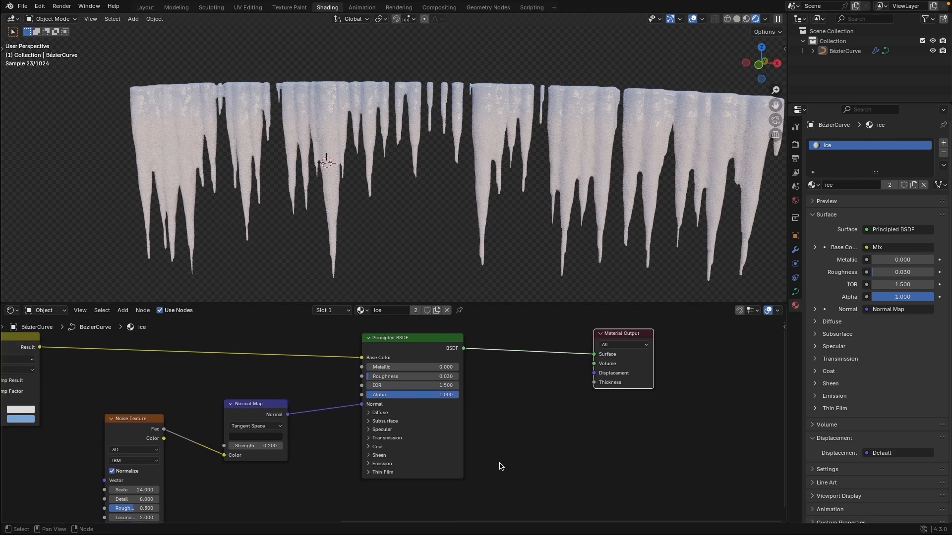
scroll(499, 466, "up", 1)
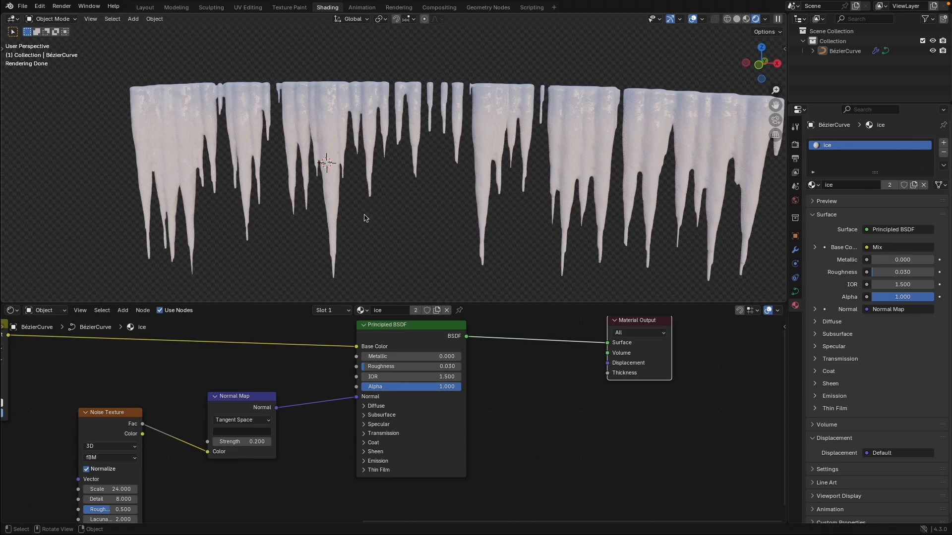
left_click(365, 416)
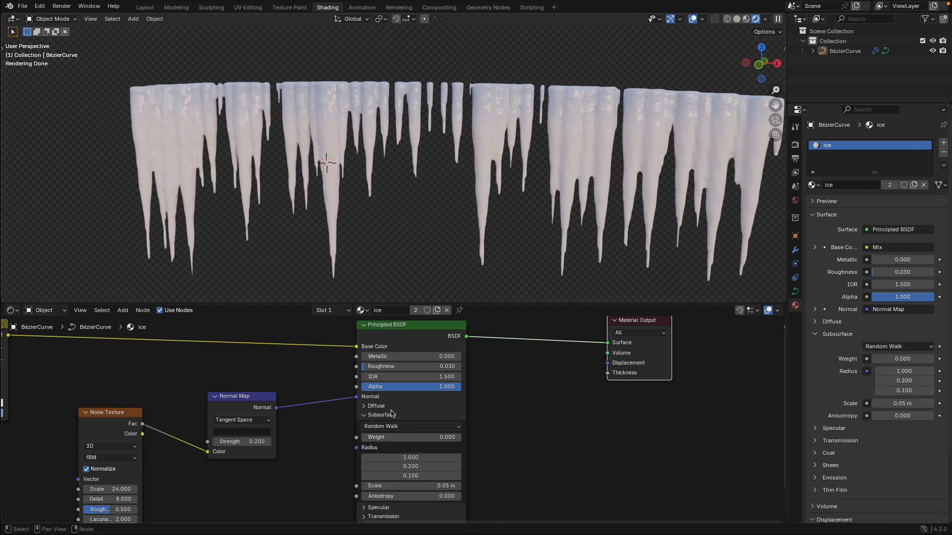
middle_click_drag(522, 445, 518, 437)
left_click(417, 430)
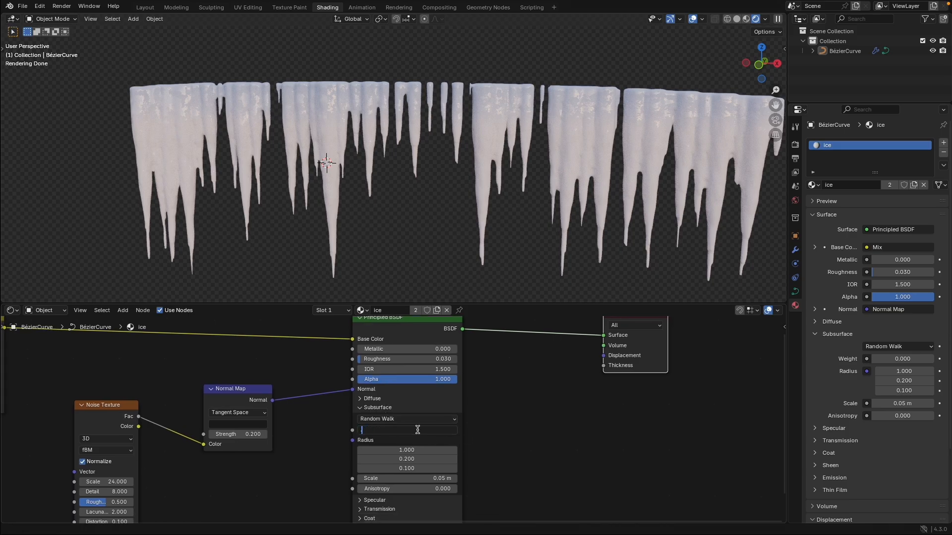
type(".75")
key("Return")
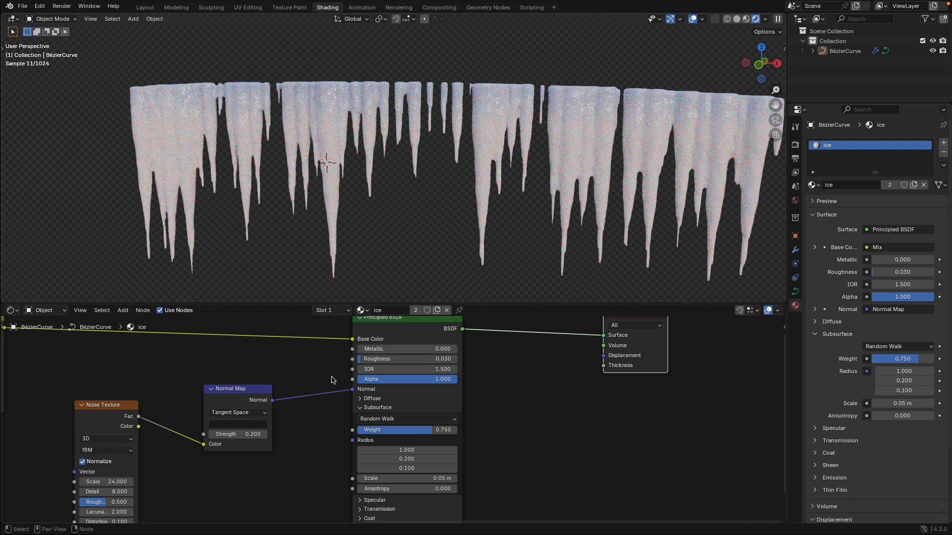
left_click(400, 478)
left_click(439, 480)
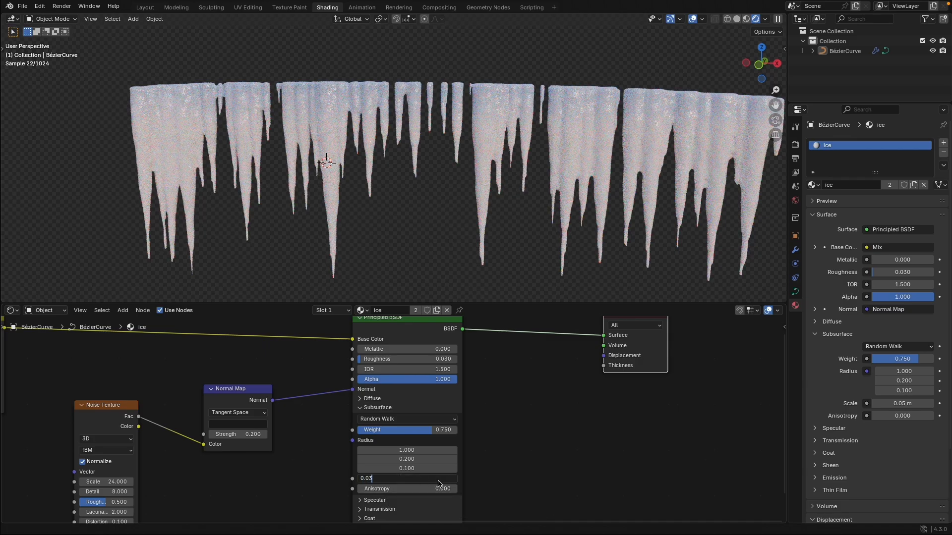
key("Return")
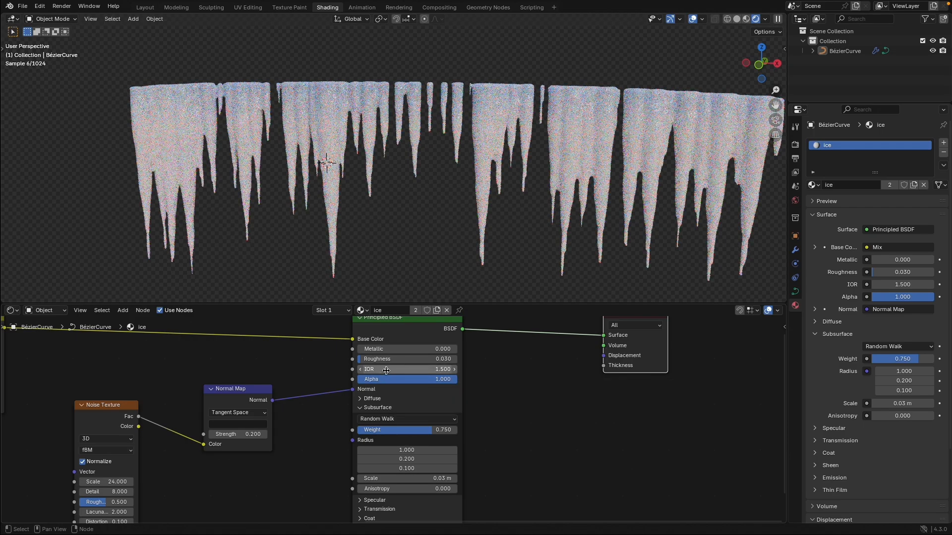
Step: Set the Principled BSDF's main IOR to 1.33
left_click(391, 371)
type("1.33")
key("Return")
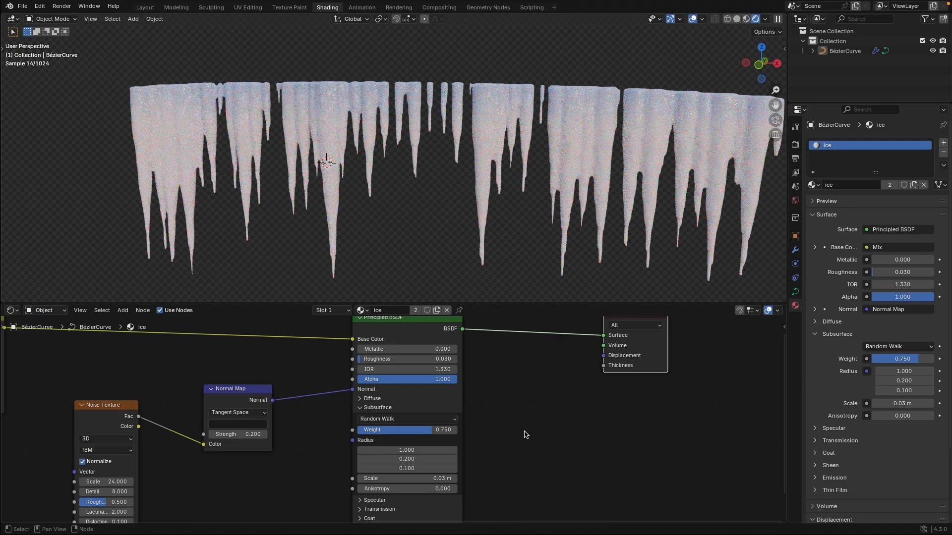
Step: Set the Principled BSDF's transmission weight to 0.8
scroll(522, 433, "up", 2)
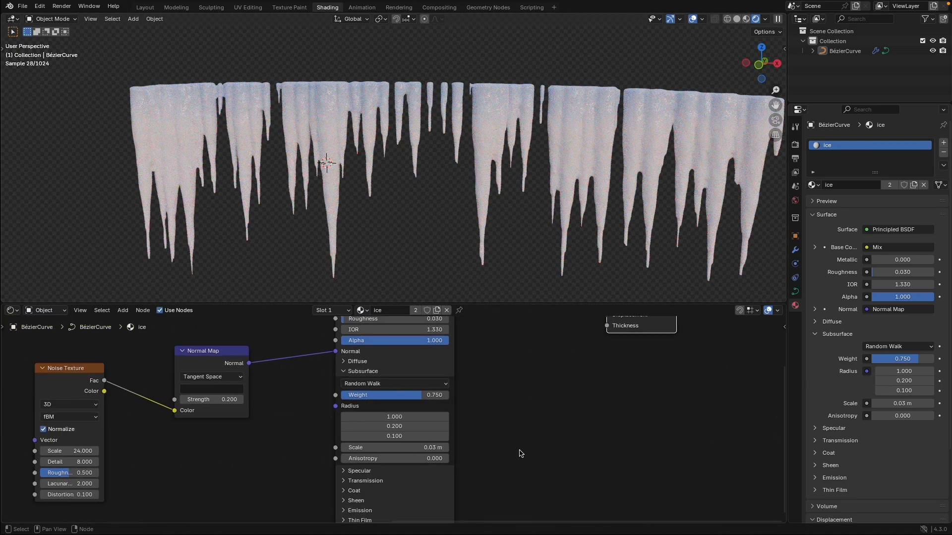
middle_click_drag(521, 454, 540, 370)
left_click(392, 401)
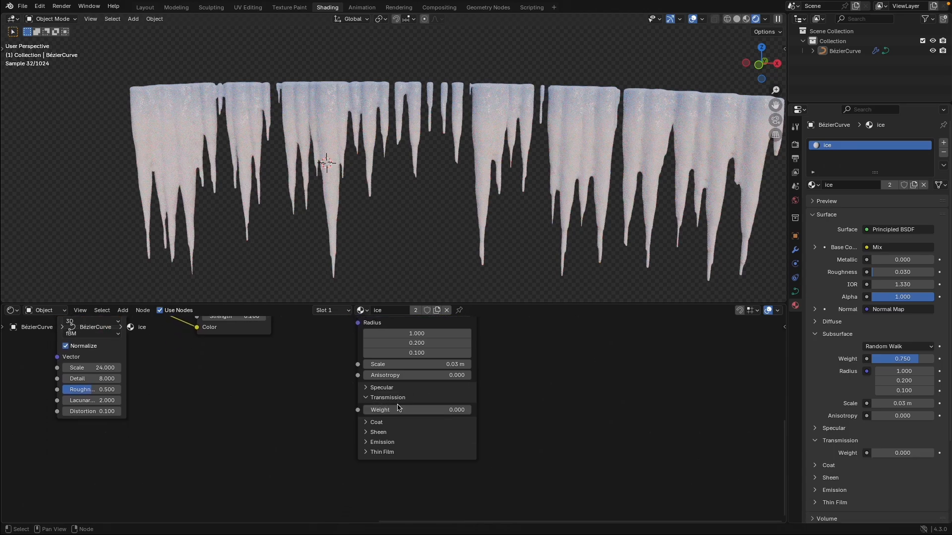
left_click(400, 410)
key("BackSpace")
type(".8")
key("Return")
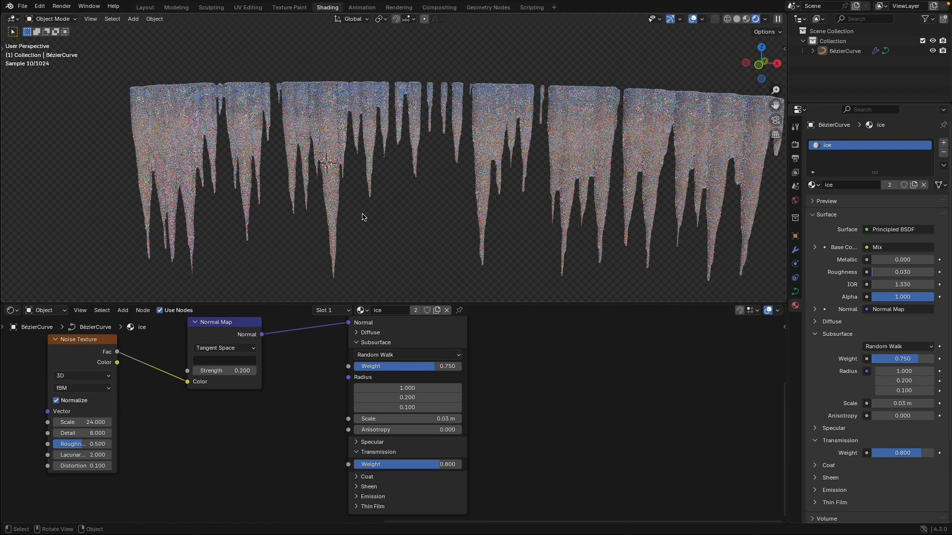
Step: Try a transmission weight of 1 on the Principled BSDF
left_click(420, 466)
type("1")
key("Return")
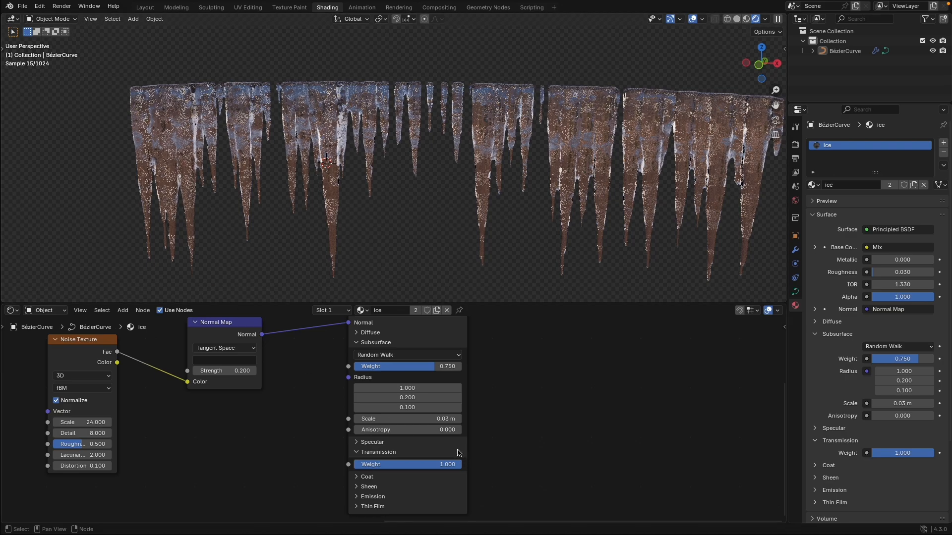
Step: Set the transmission weight of the ice shader to 0.9
left_click(430, 464)
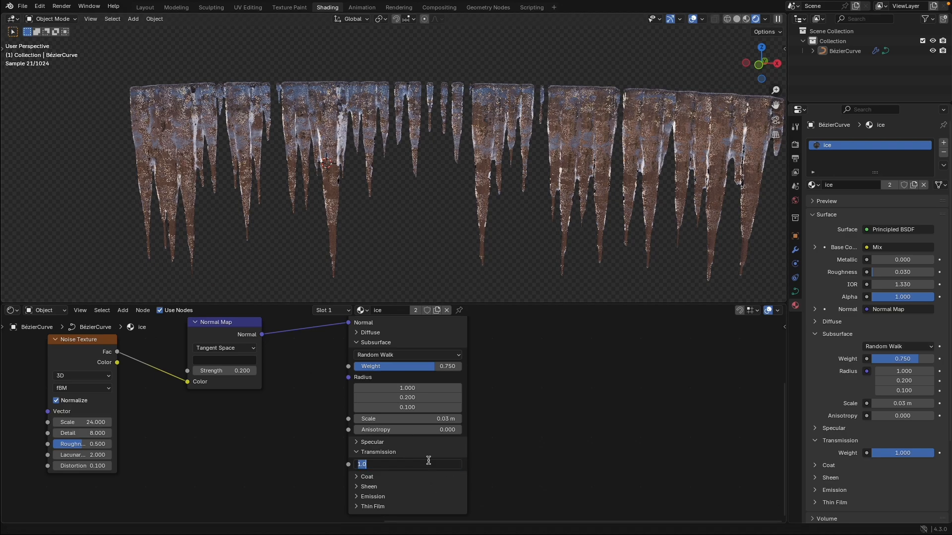
type(".9")
key("Return")
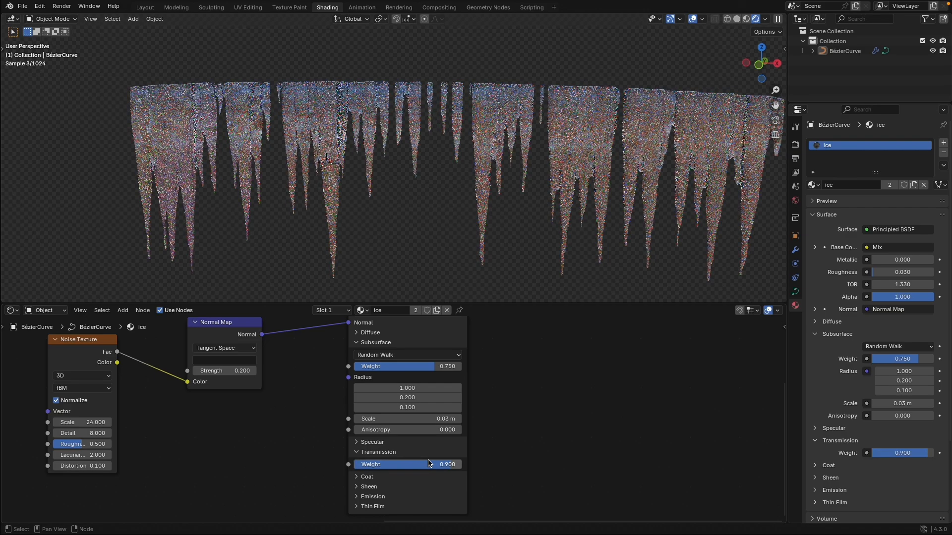
Step: Set the ice shader's coat weight to 0.1 and coat IOR to 1.3
scroll(429, 463, "up", 2)
left_click(351, 416)
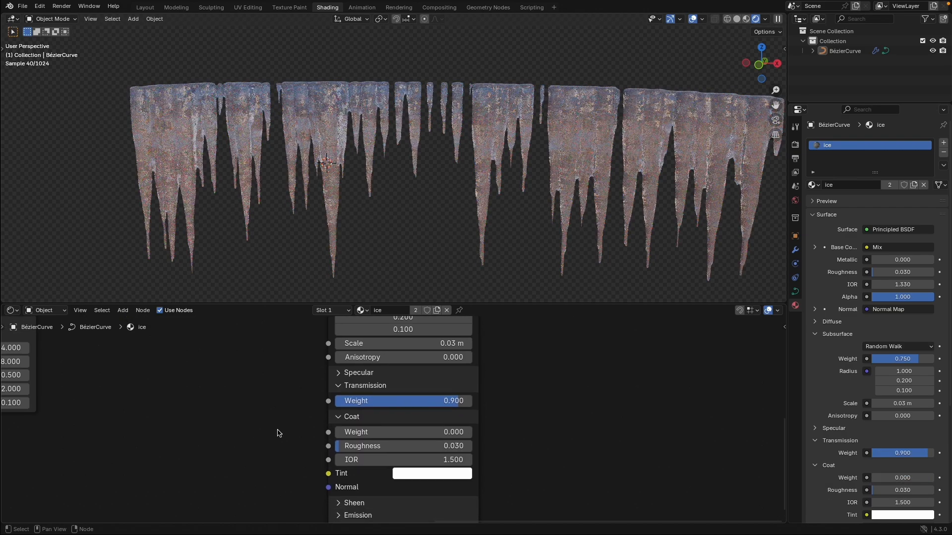
left_click(372, 432)
type(".1")
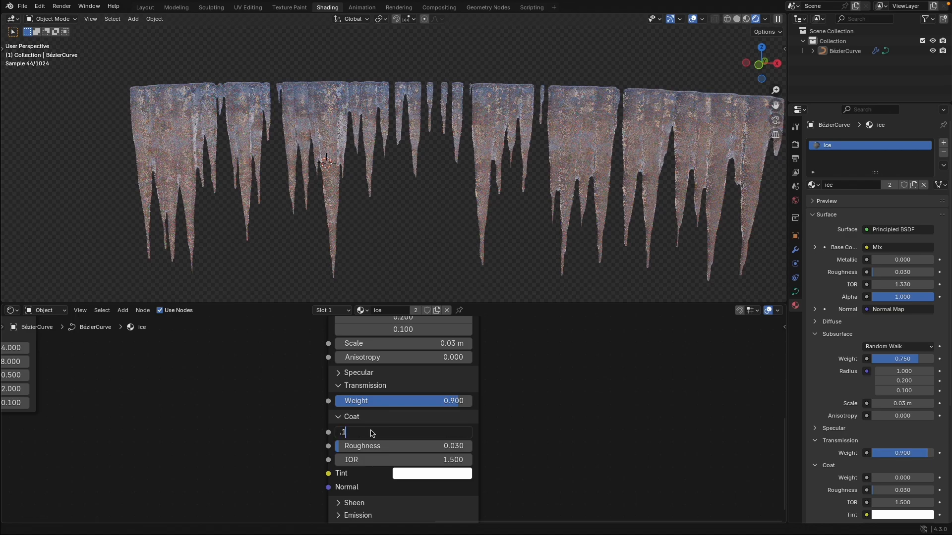
key("Return")
left_click(388, 455)
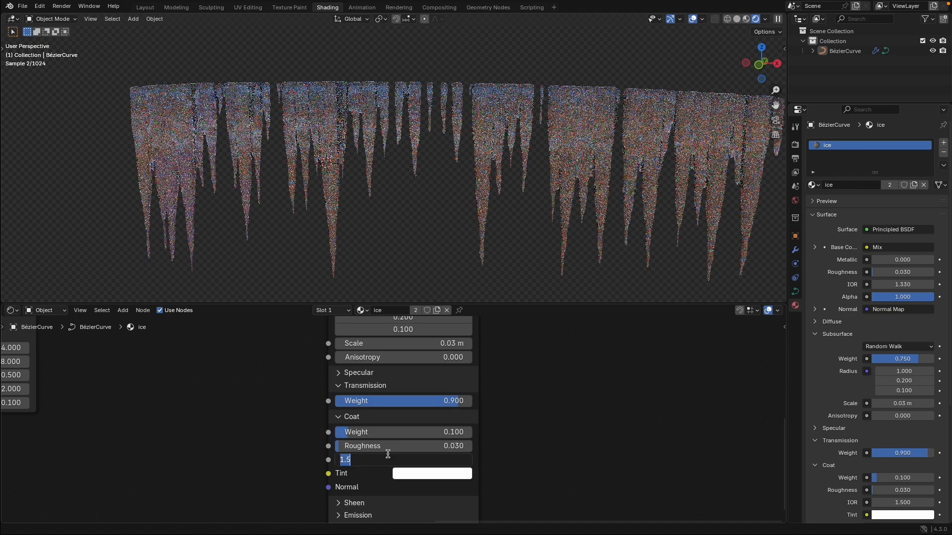
type("1.3")
key("Return")
Step: Set the coat roughness to 0.5 and change the coat tint to a pale blue
left_click(386, 446)
type("0.5")
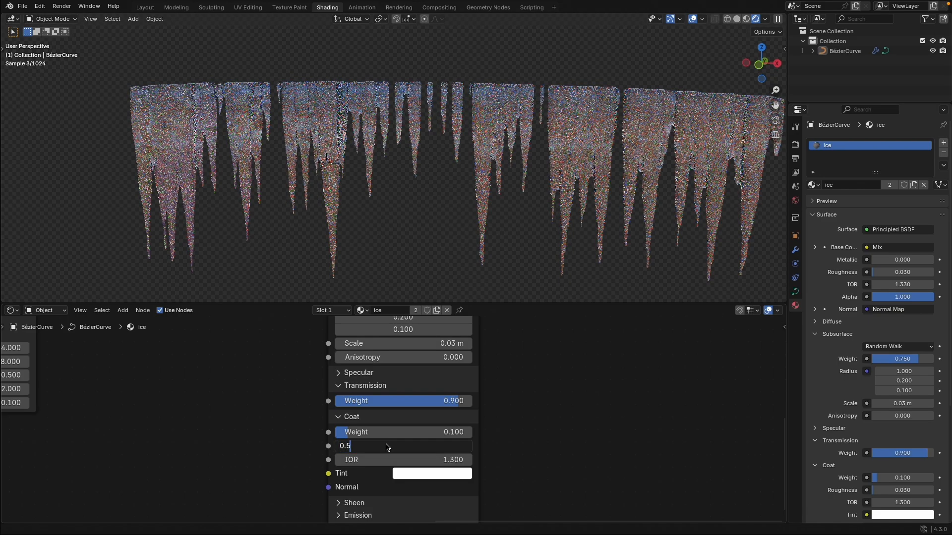
key("Return")
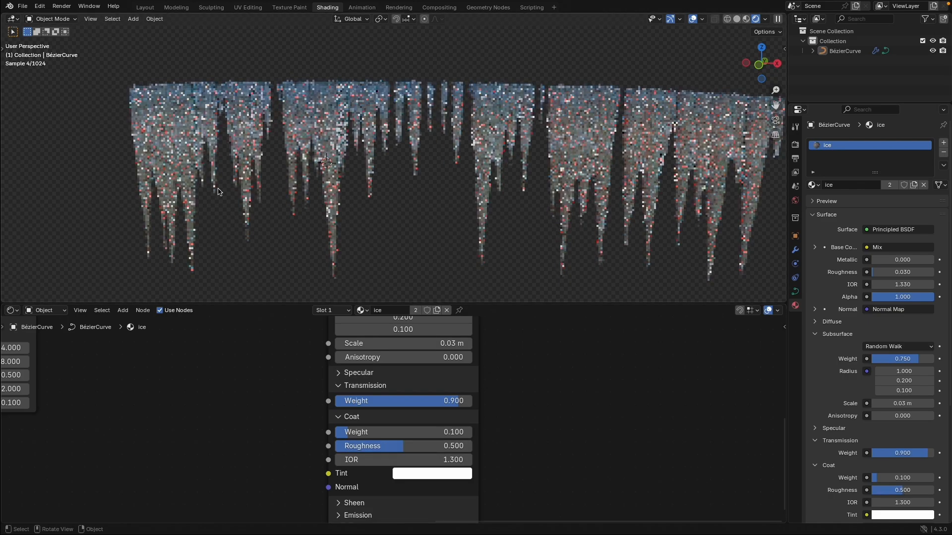
left_click(426, 477)
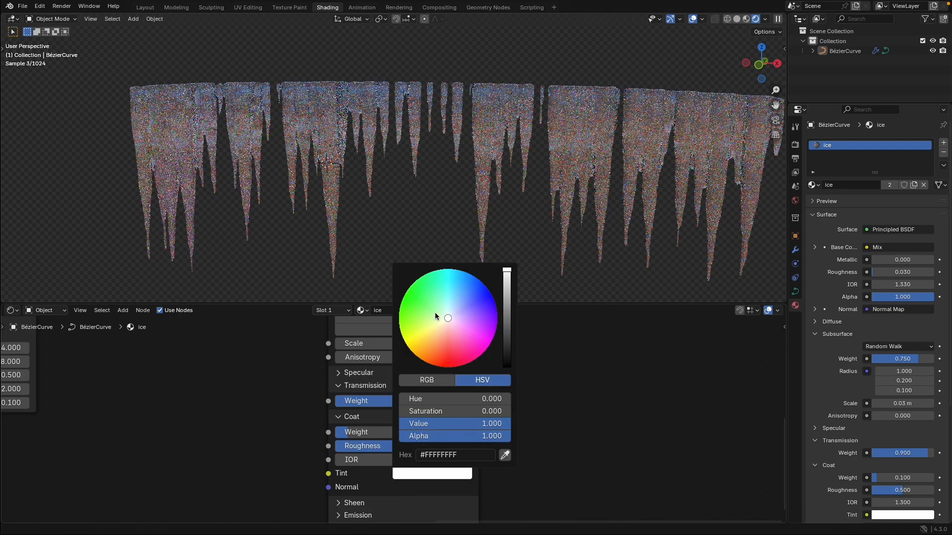
left_click(451, 311)
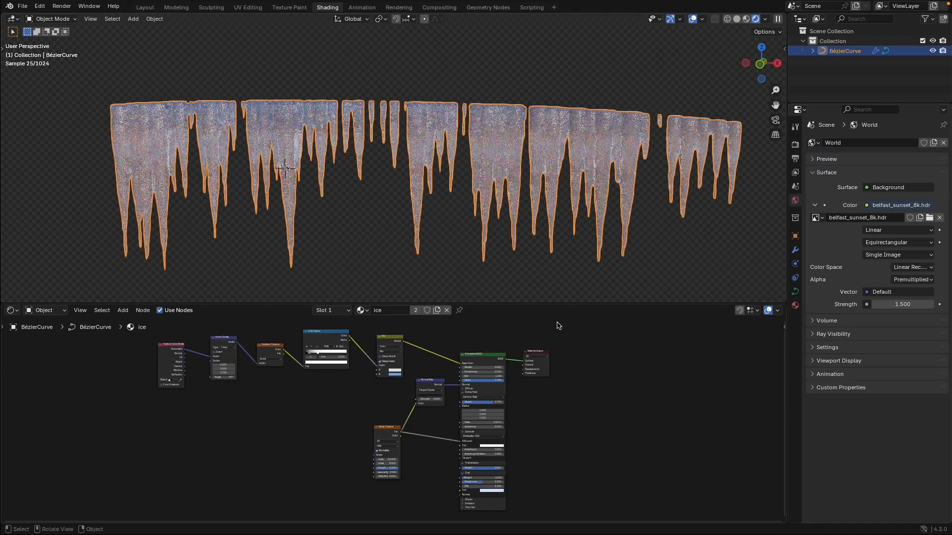
Step: Raise the Principled BSDF's transmission weight to 0.95
scroll(616, 420, "up", 4)
scroll(575, 386, "up", 2)
middle_click_drag(626, 412, 612, 370)
scroll(619, 387, "down", 1)
scroll(614, 388, "up", 1)
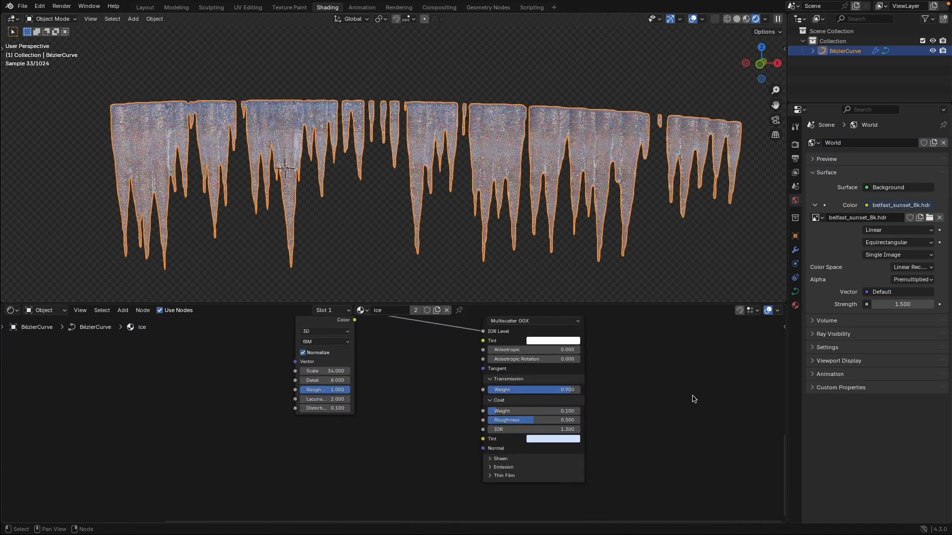
scroll(674, 396, "up", 1)
middle_click_drag(694, 396, 495, 393)
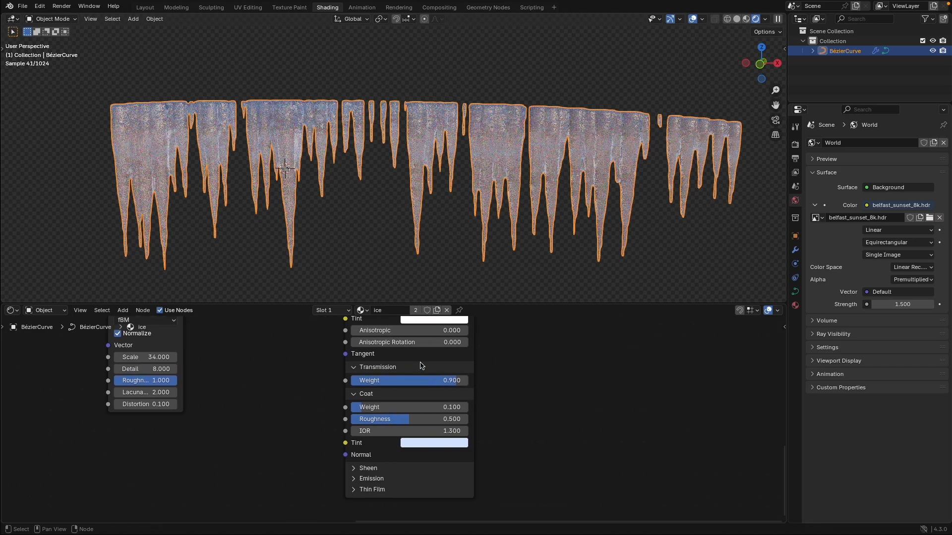
scroll(292, 409, "down", 3)
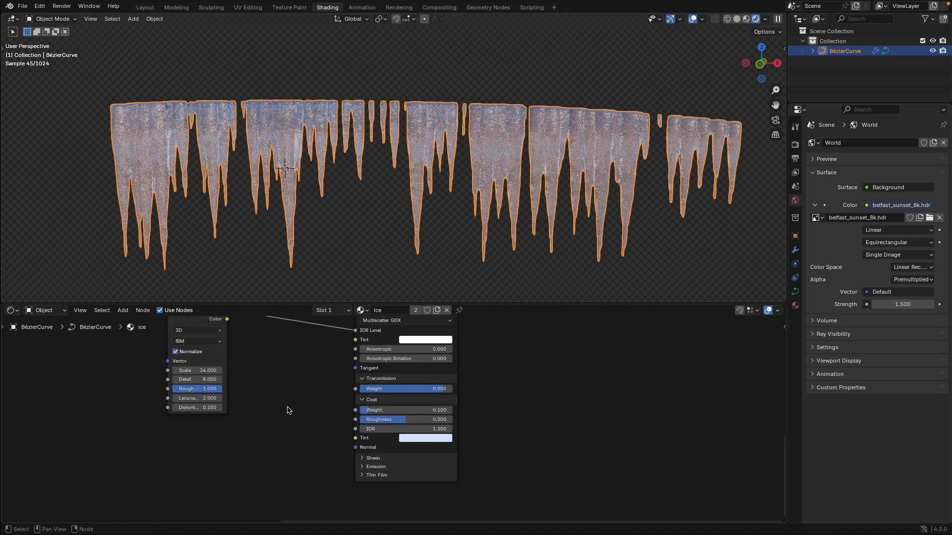
middle_click_drag(282, 408, 276, 442)
scroll(283, 430, "up", 2)
left_click(421, 423)
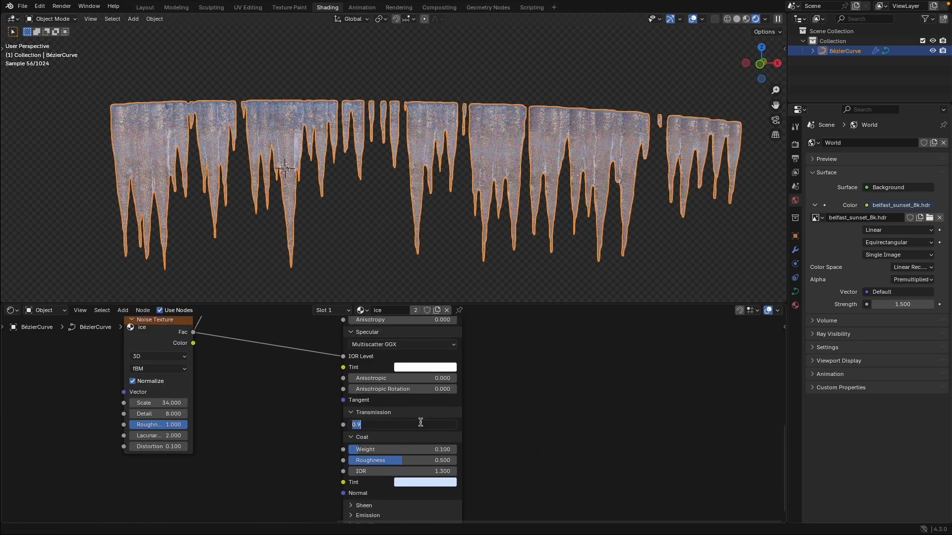
key("BackSpace")
type(".95")
key("Return")
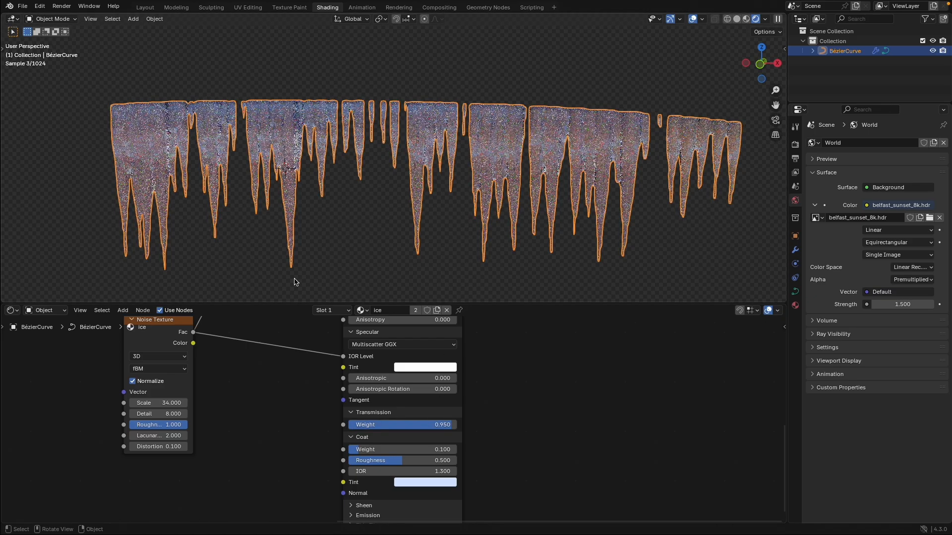
scroll(259, 420, "down", 5)
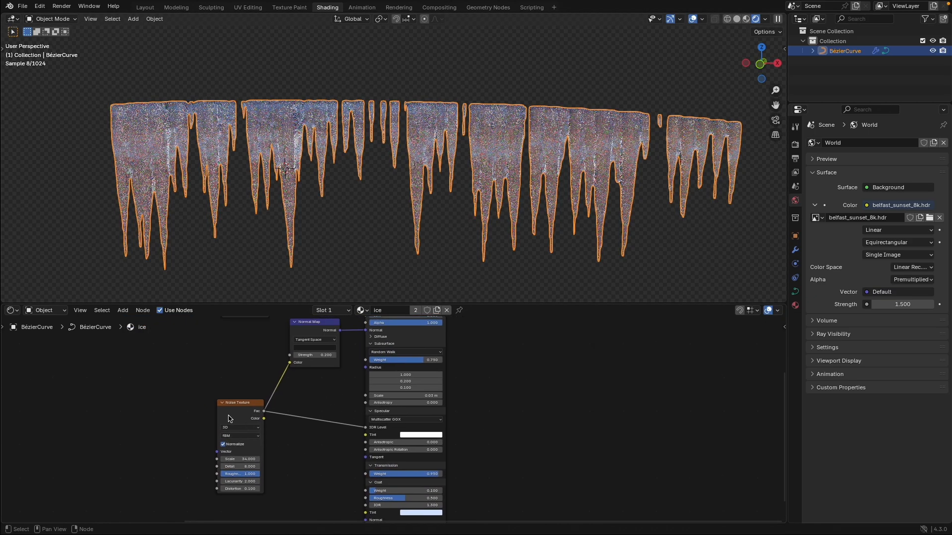
scroll(261, 417, "up", 1)
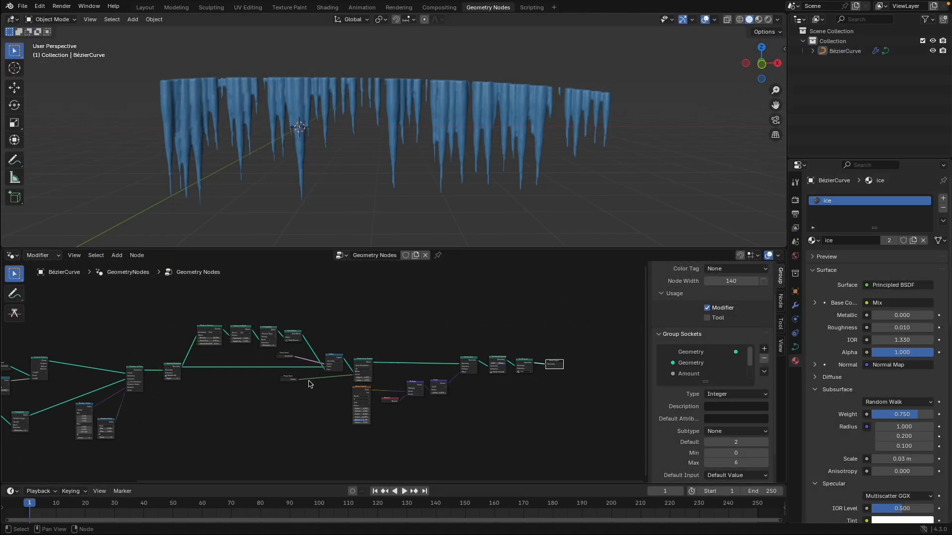
Step: Turn off the Combined option in the Bézier curve's geometry nodes modifier
mouse_move(347, 397)
middle_mouse_down()
mouse_move(389, 386)
mouse_move(387, 366)
mouse_move(372, 381)
mouse_move(398, 384)
middle_mouse_up()
scroll(420, 385, "up", 3)
key("n")
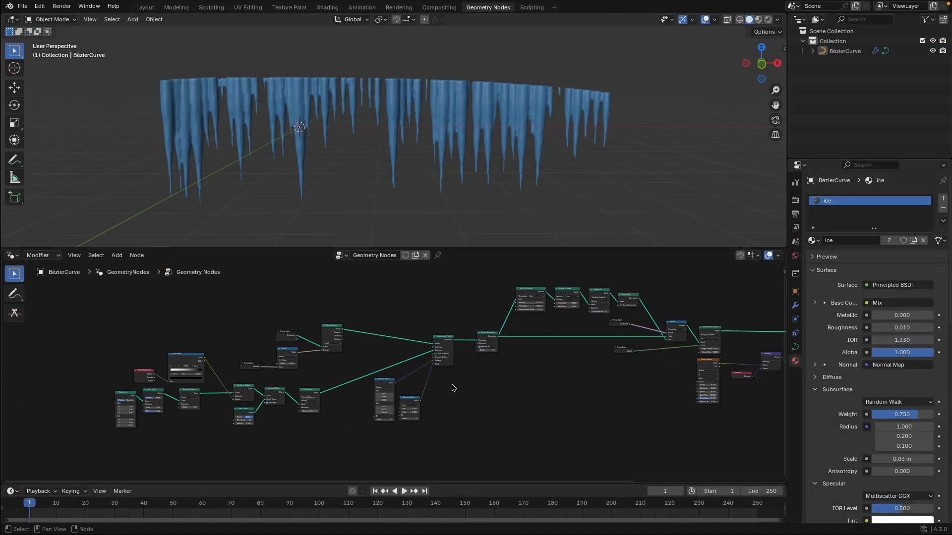
key("Home")
left_click(795, 306)
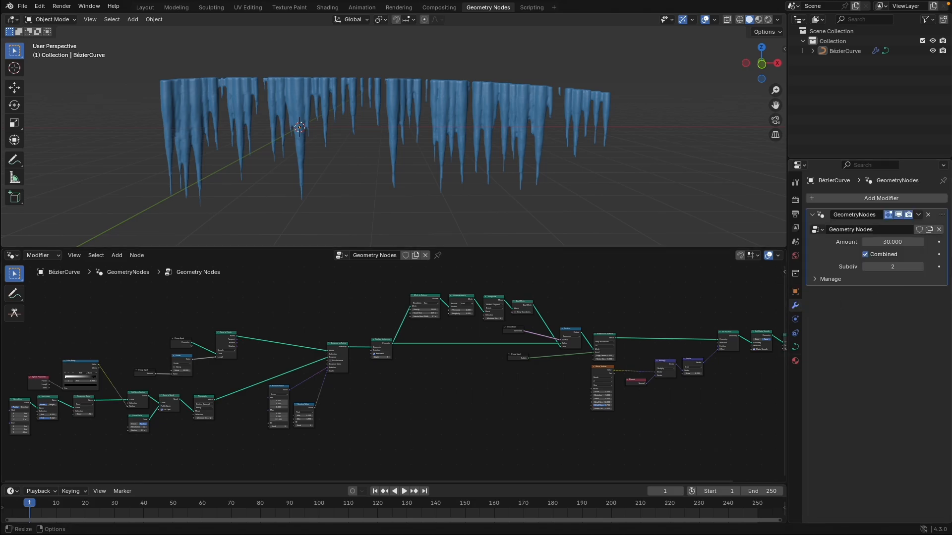
left_click(883, 255)
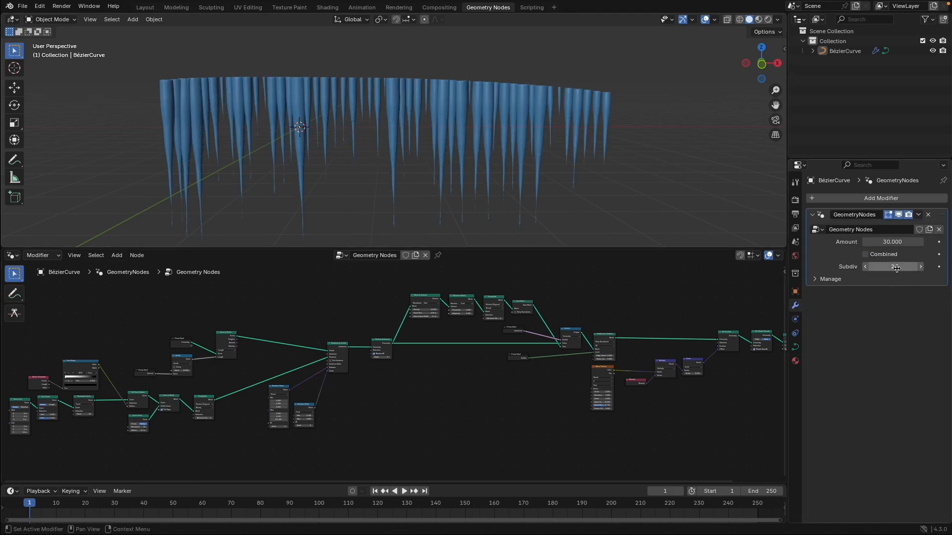
Step: Set the icicle modifier's Subdiv to 0 and its Amount to 10
left_click(896, 268)
type("0")
key("Return")
left_click(888, 241)
type("10")
key("Return")
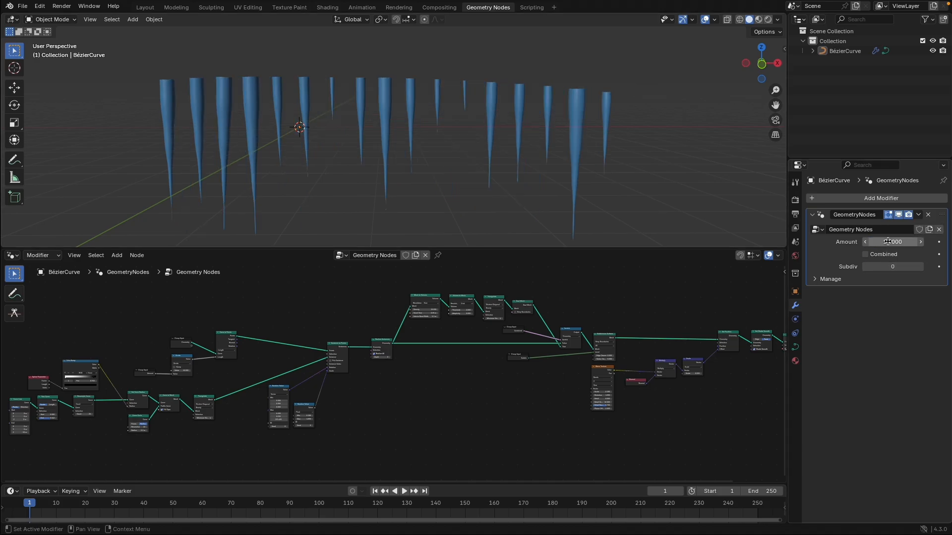
Step: Delete all control points of the existing Bézier curve in Edit Mode
key("Tab")
scroll(392, 156, "down", 1)
middle_click_drag(384, 144, 478, 163, "shift")
key("a")
key("x")
left_click(342, 149)
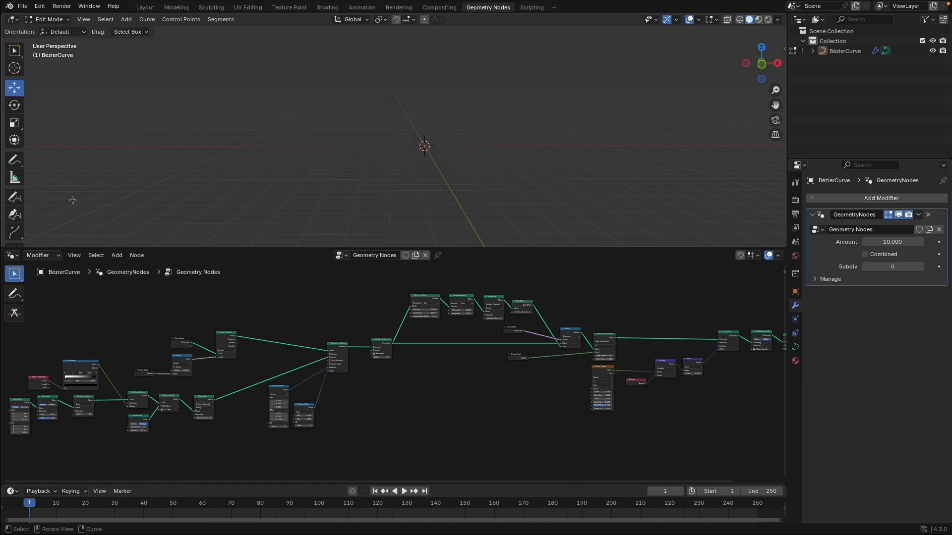
Step: Draw a new wide freehand curve across the scene for the icicles to hang from
left_click(14, 197)
mouse_move(79, 148)
left_mouse_down()
mouse_move(476, 144)
mouse_move(571, 131)
left_mouse_up()
mouse_move(472, 178)
middle_mouse_down()
mouse_move(329, 153)
mouse_move(296, 134)
middle_mouse_up()
Step: Select control points along the drawn curve and move them to reshape its path
left_click(14, 88)
left_click_drag(344, 81, 369, 169)
left_click(371, 154)
left_click_drag(113, 98, 231, 160)
left_click_drag(192, 111, 280, 168)
key("g")
left_click(267, 120)
left_click_drag(303, 72, 372, 132)
key("g")
left_click(406, 108)
Step: Set the icicle Amount to 25 and return to Object Mode
left_click(900, 241)
type("25")
key("Return")
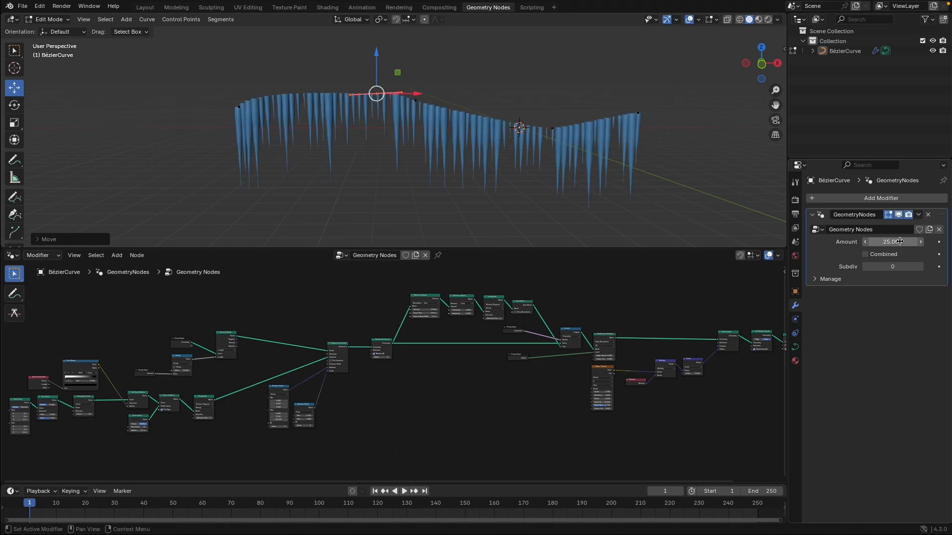
key("Tab")
scroll(491, 174, "up", 3)
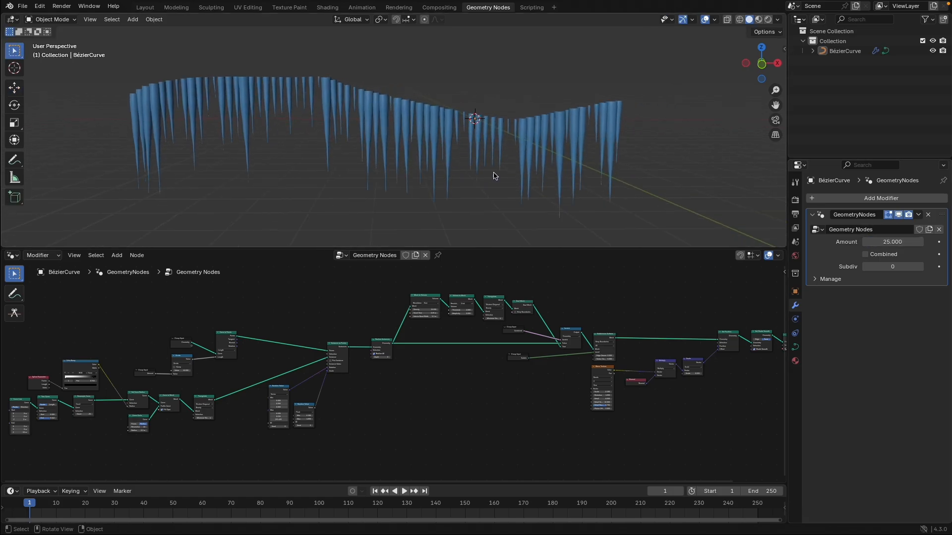
Step: Set the seed of the vector Random Value node that drives instance rotation to 4
middle_click_drag(196, 348, 270, 340)
scroll(280, 334, "up", 3)
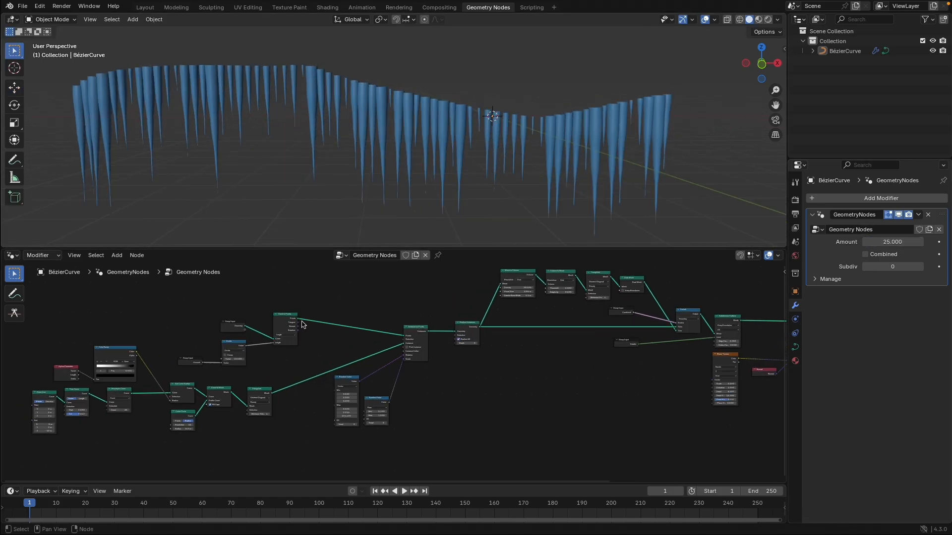
middle_click_drag(241, 375, 457, 367)
scroll(433, 366, "up", 2)
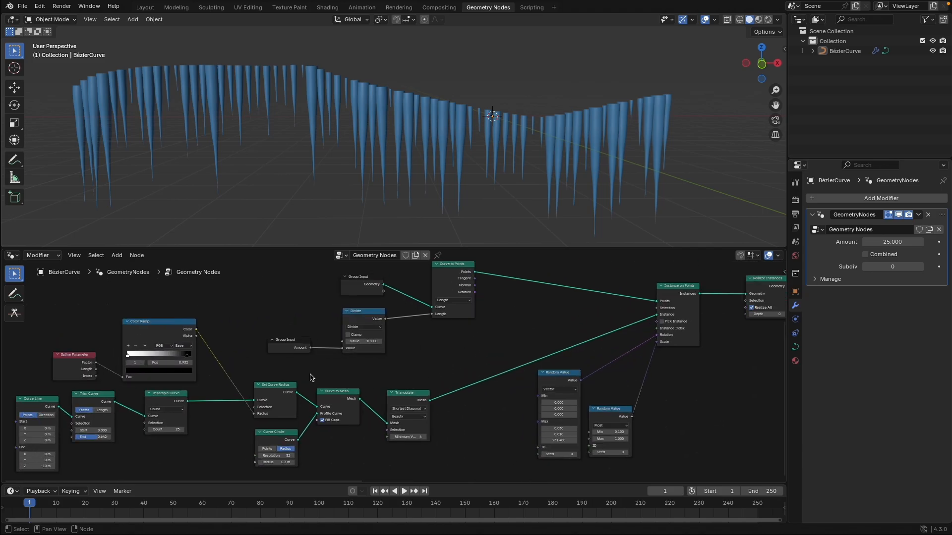
scroll(385, 376, "up", 1)
middle_click_drag(510, 423, 408, 362)
scroll(408, 365, "up", 1)
left_click(514, 407)
left_click(514, 407)
left_click(514, 406)
left_click(514, 407)
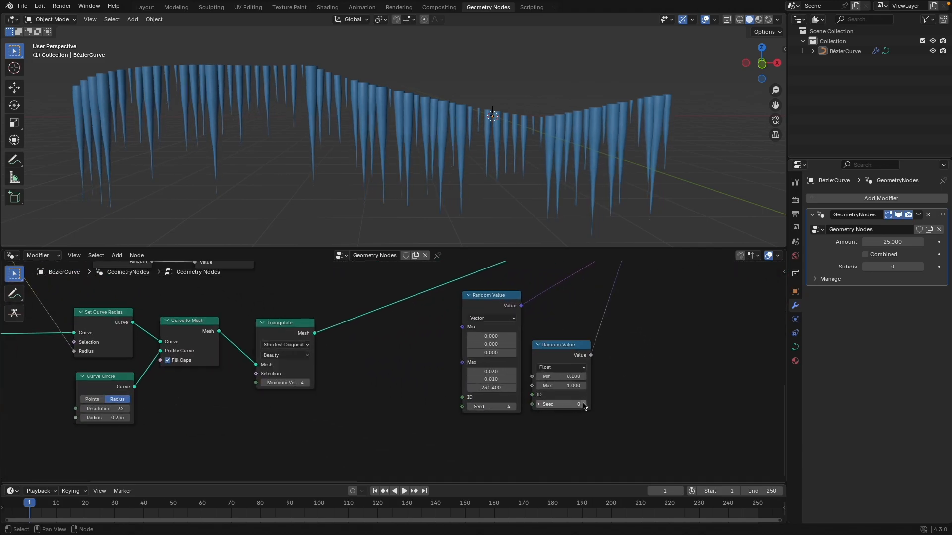
Step: Raise the seed of the float Random Value node that drives instance scale to 12
left_click(583, 404)
left_click(583, 405)
left_click(583, 405)
left_click(583, 405)
left_click(583, 404)
left_click(583, 405)
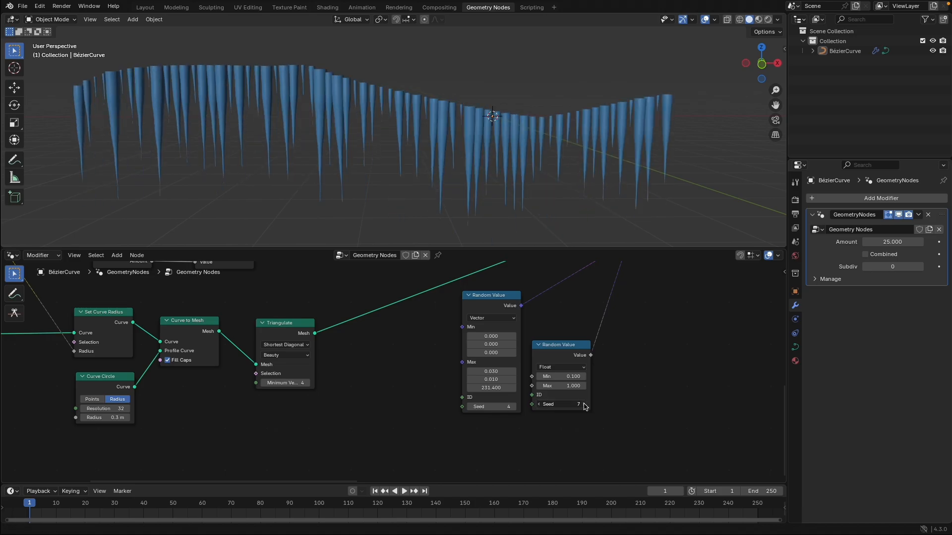
left_click(583, 405)
left_click(583, 405)
left_click(584, 405)
left_click(584, 405)
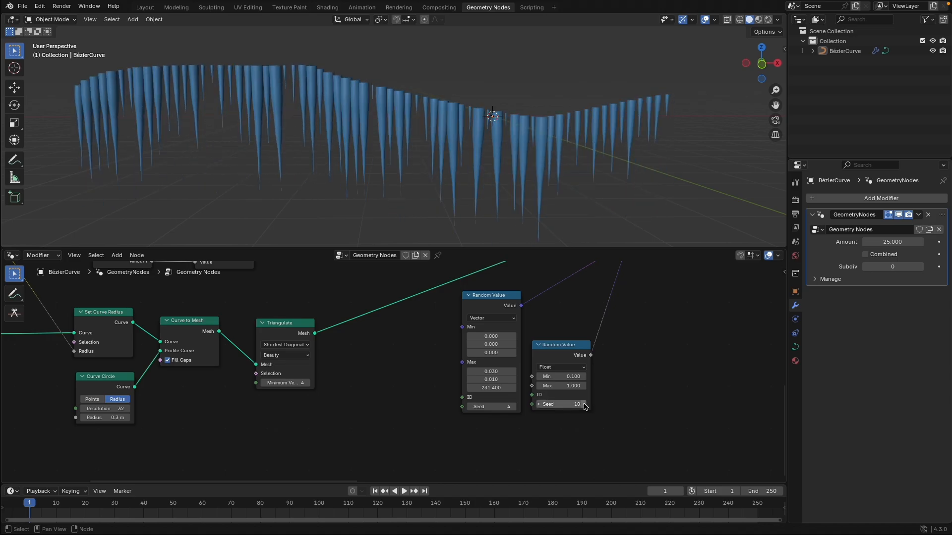
left_click(583, 405)
left_click(583, 404)
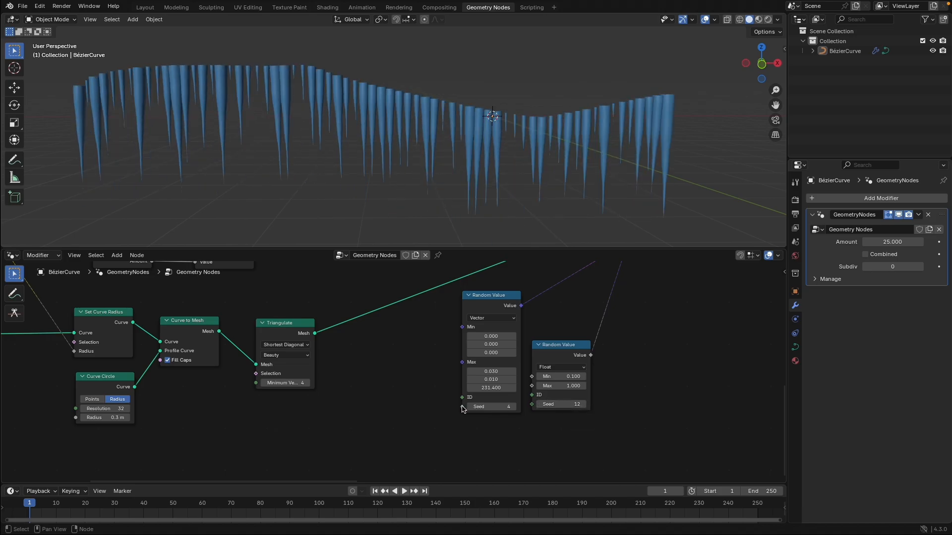
Step: Expose the float Random Value node's Seed as a modifier input through a separate Group Input node
left_click_drag(549, 343, 551, 343)
left_click_drag(533, 405, 471, 445)
left_click(436, 431)
left_click(472, 430)
Step: Rename the Seed group socket as "Random Seed"
key("n")
scroll(704, 365, "down", 3)
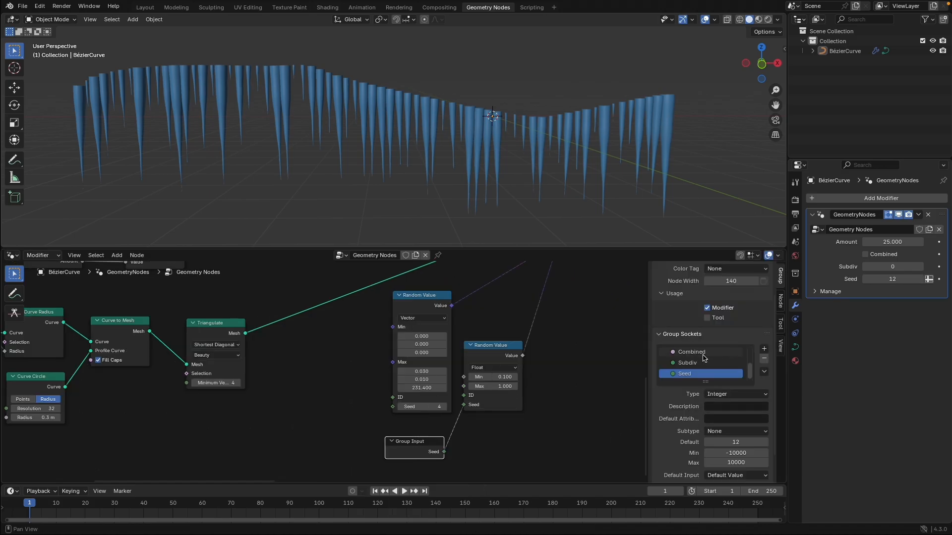
double_click(687, 373)
type("Random Seed")
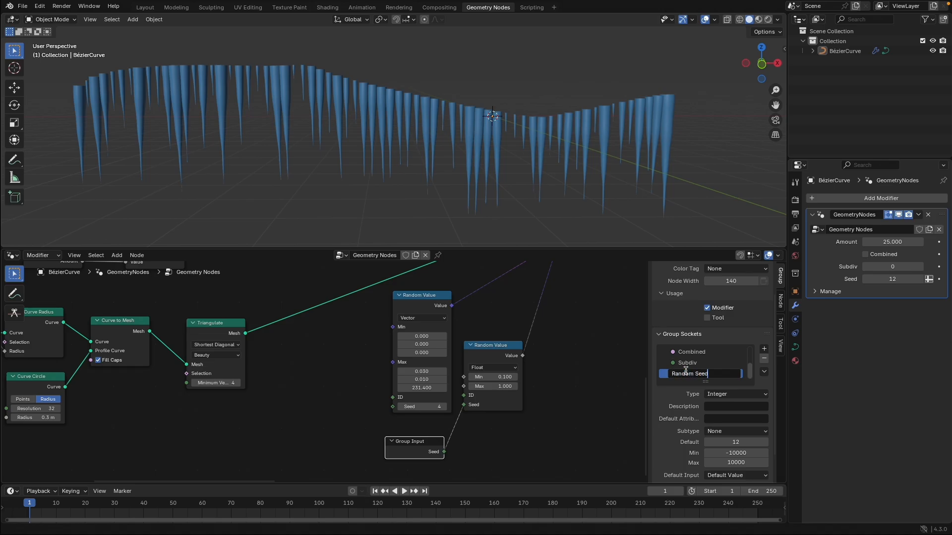
key("Return")
Step: Set the modifier's Random Seed to -12 and enable Combined
left_click_drag(894, 279, 870, 279)
scroll(534, 149, "down", 2)
left_click(867, 254)
scroll(397, 157, "up", 4)
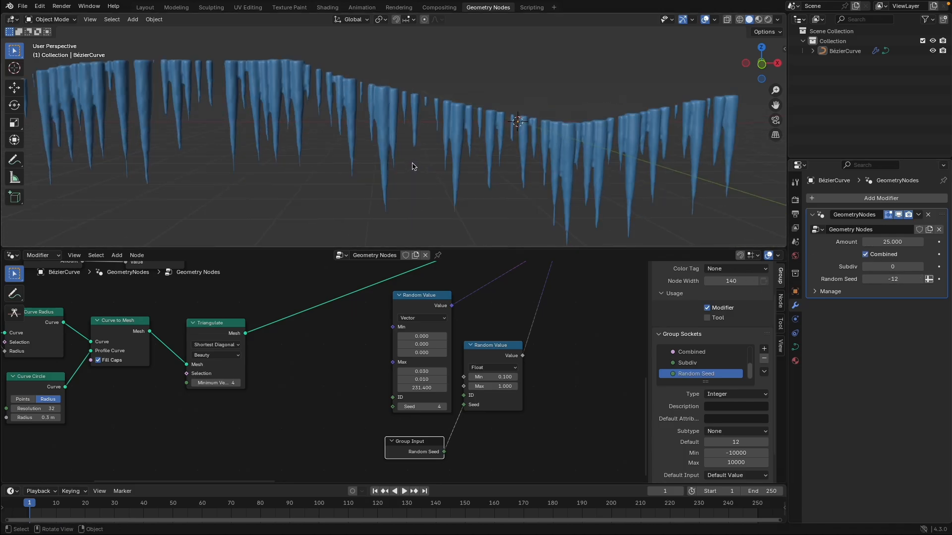
scroll(414, 166, "down", 3)
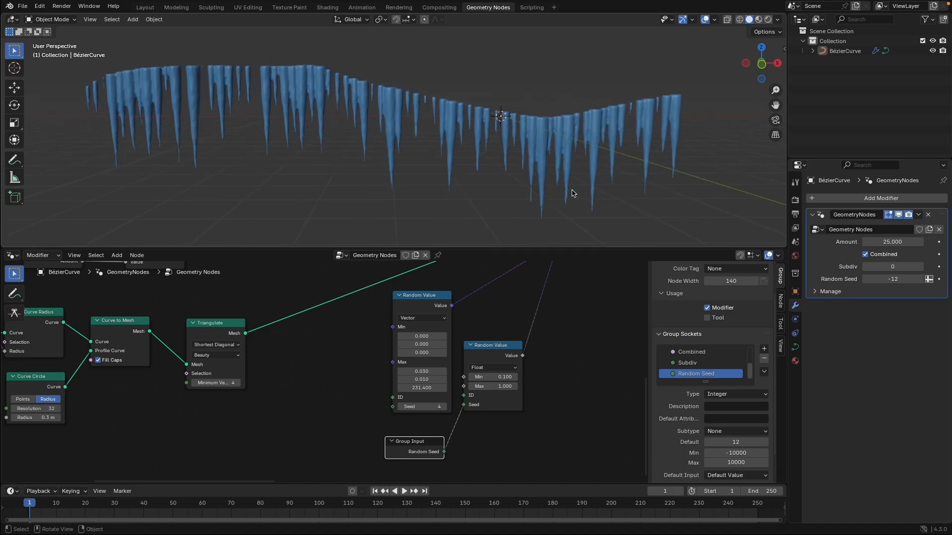
Step: Set the modifier's Subdiv to 2 and switch the viewport to Rendered shading
left_click(920, 268)
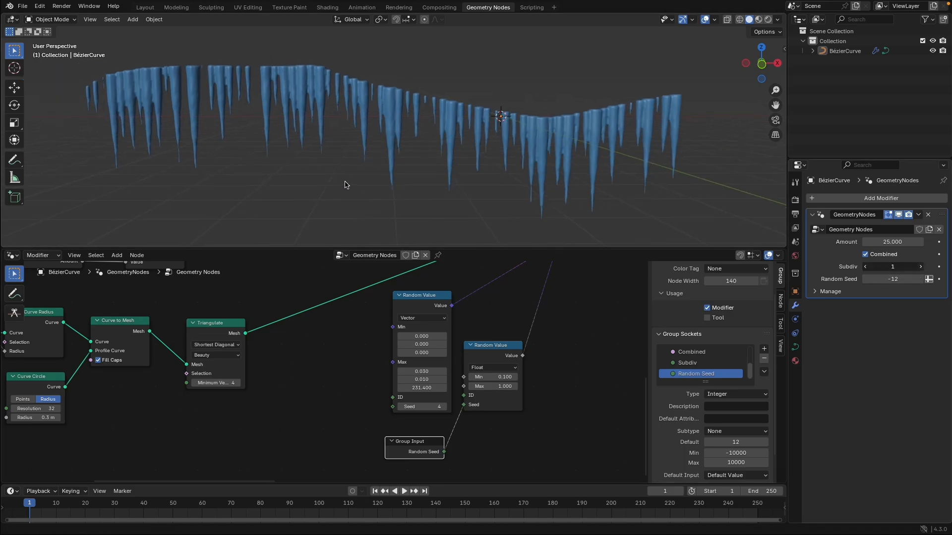
scroll(363, 185, "down", 2)
key("z")
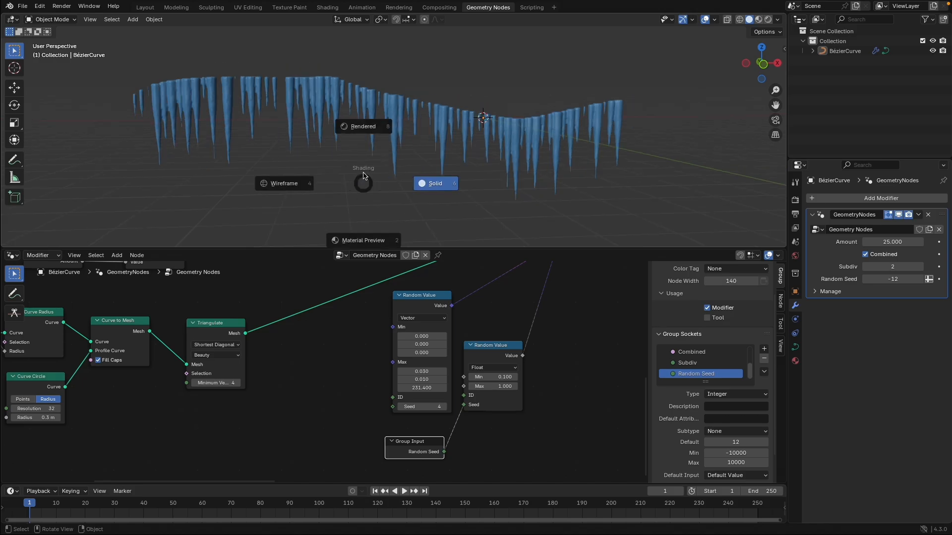
left_click(356, 124)
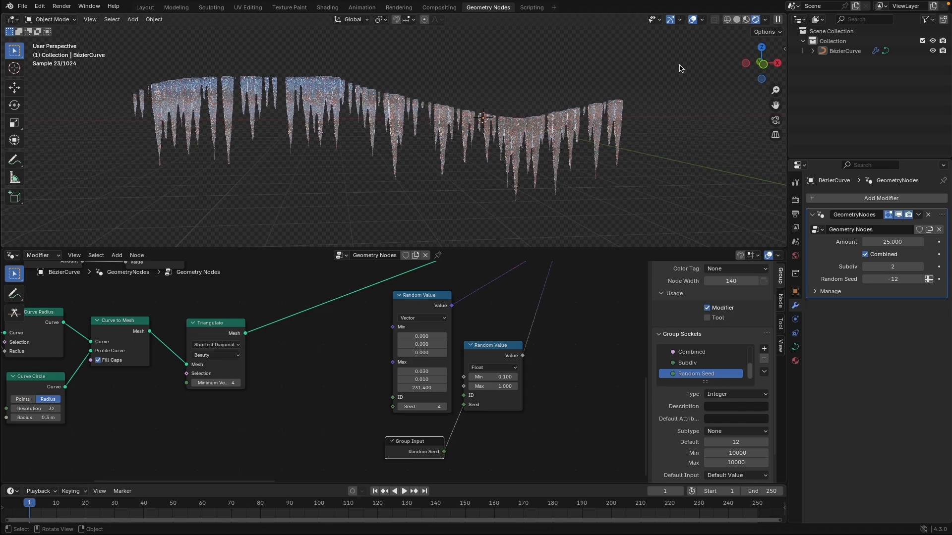
Step: Hide the viewport overlays and frame the complete icicle node tree
left_click(694, 20)
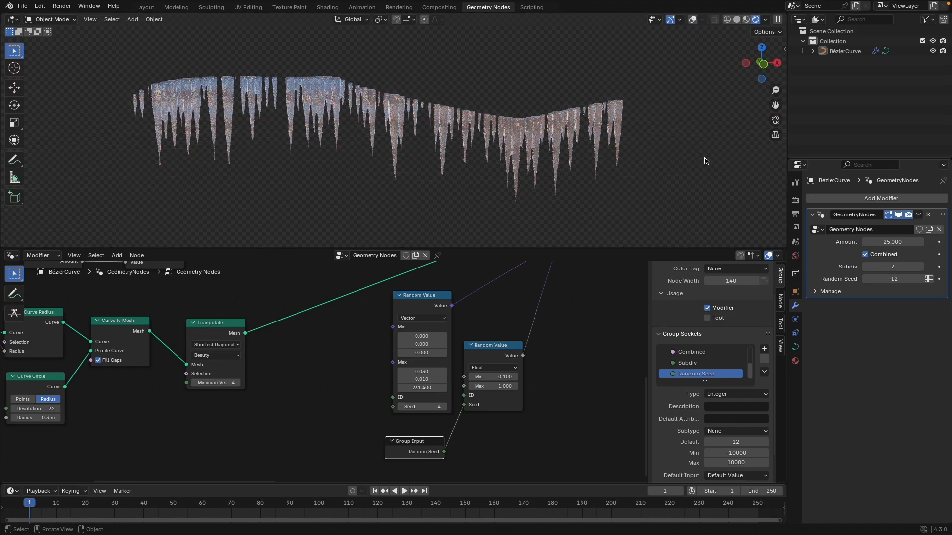
key("n")
key("Home")
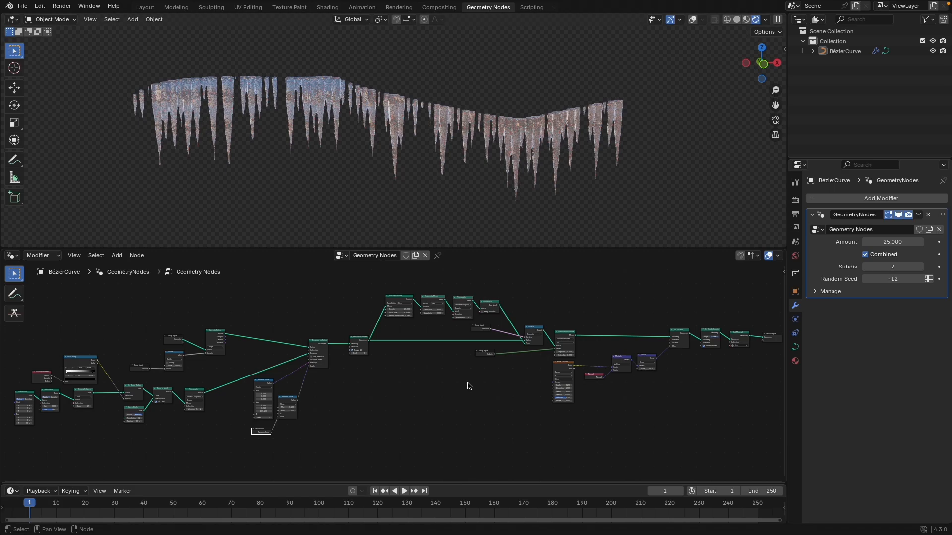